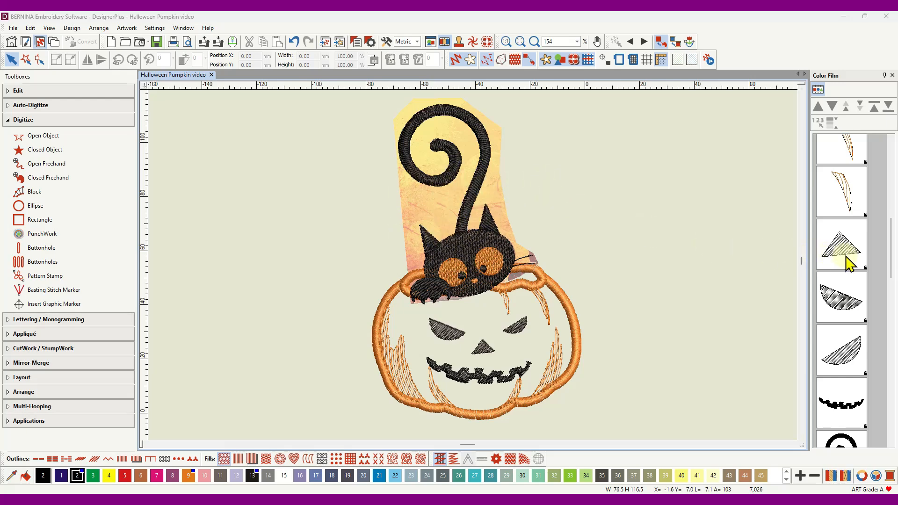
# Unlock all objects in the design and delete the background picture behind the cat and pumpkin.
pyautogui.scroll(3, 849, 262)
pyautogui.scroll(1, 847, 264)
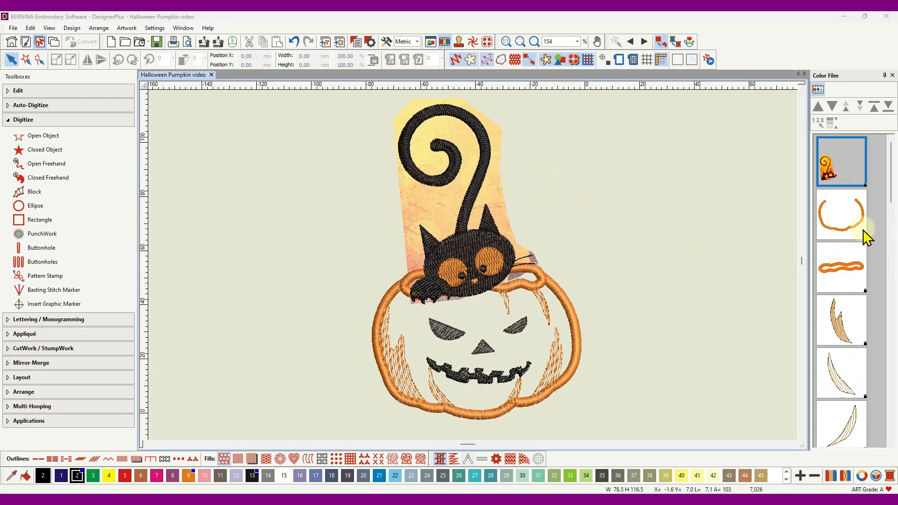
pyautogui.rightClick(847, 161)
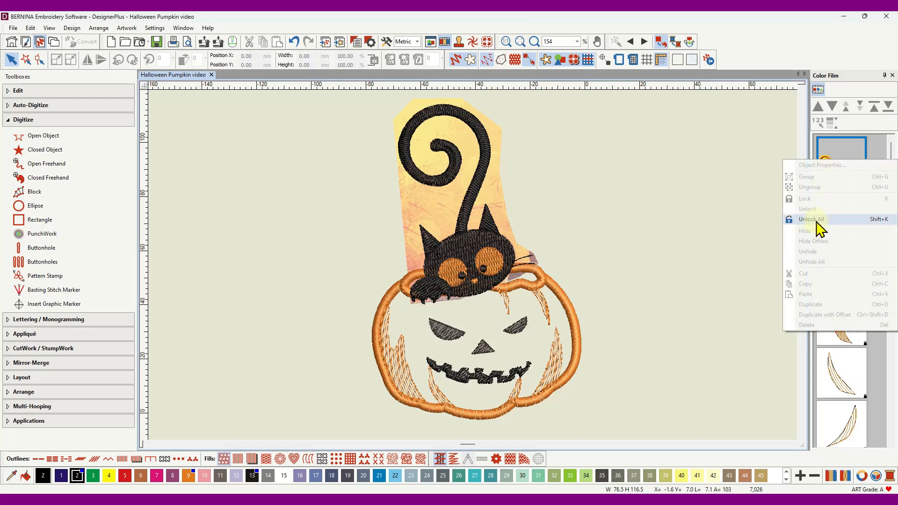
pyautogui.click(816, 222)
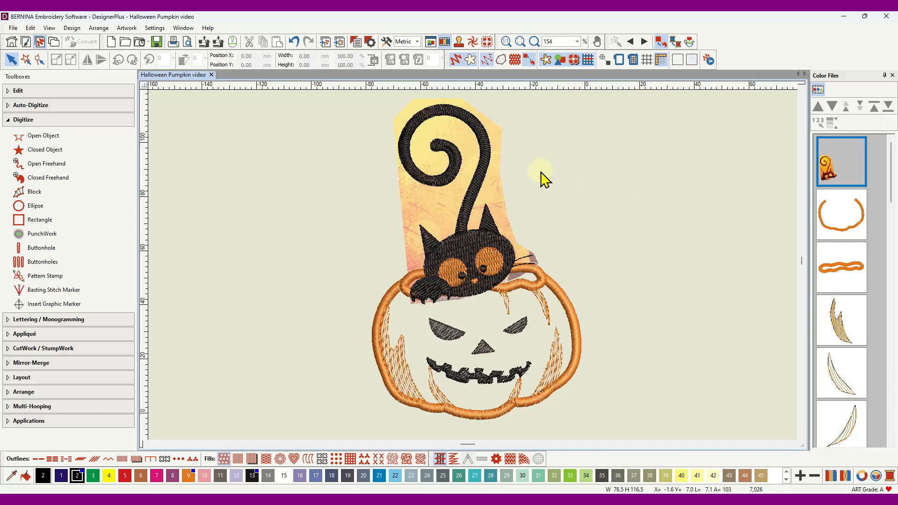
pyautogui.click(495, 186)
pyautogui.press('Delete')
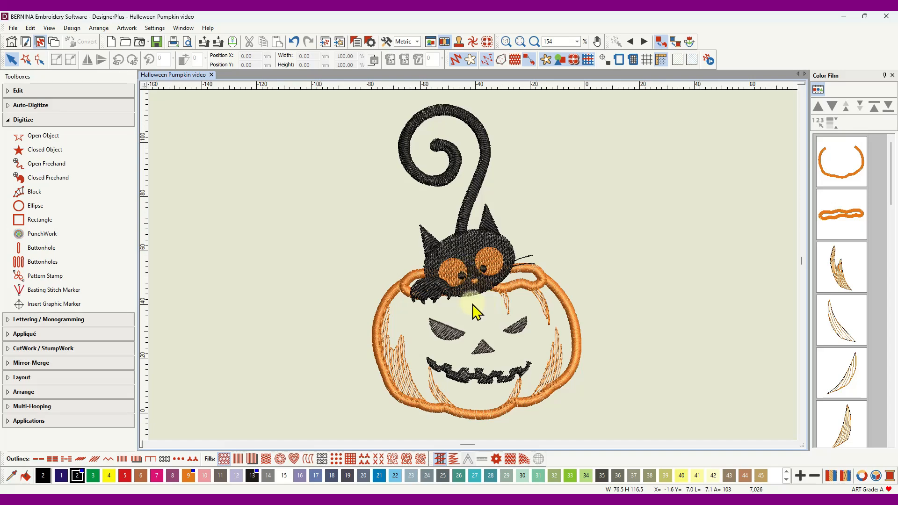
# Select the six orange pumpkin shading objects and move them to the start of the stitching sequence.
pyautogui.scroll(5, 471, 296)
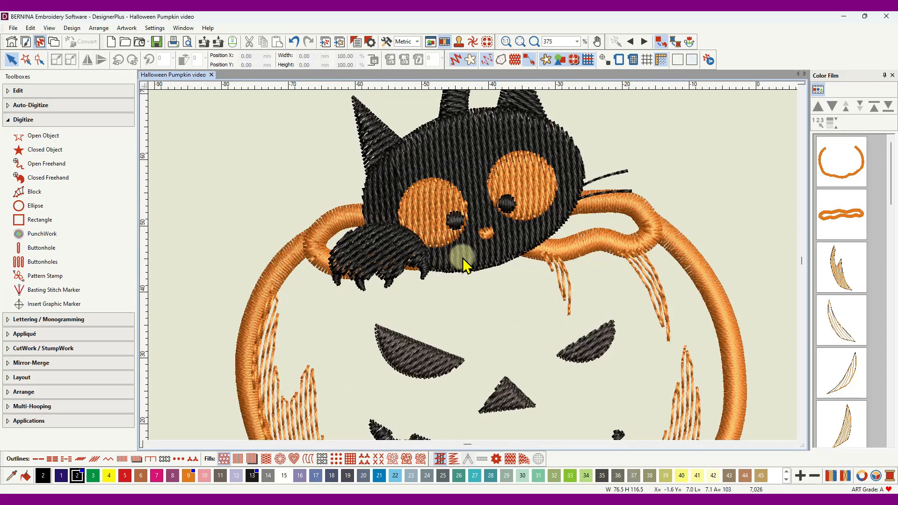
pyautogui.scroll(-3, 465, 262)
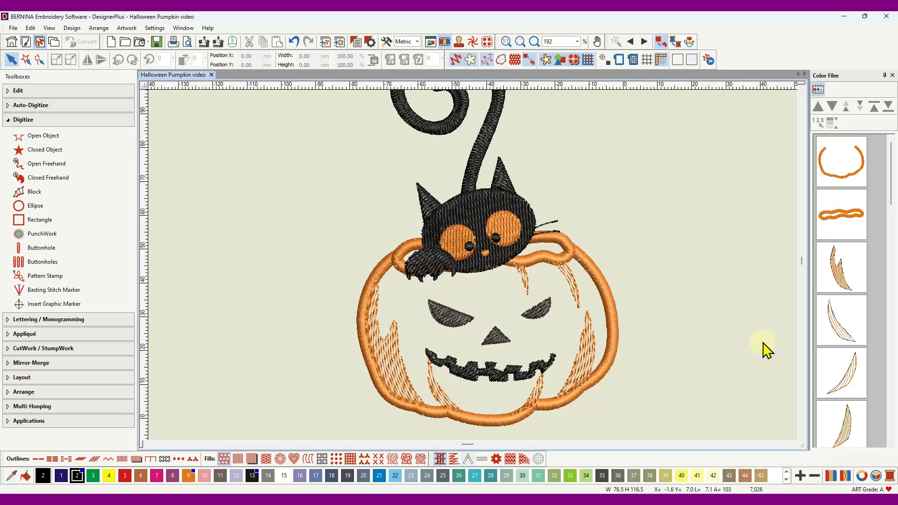
pyautogui.click(845, 276)
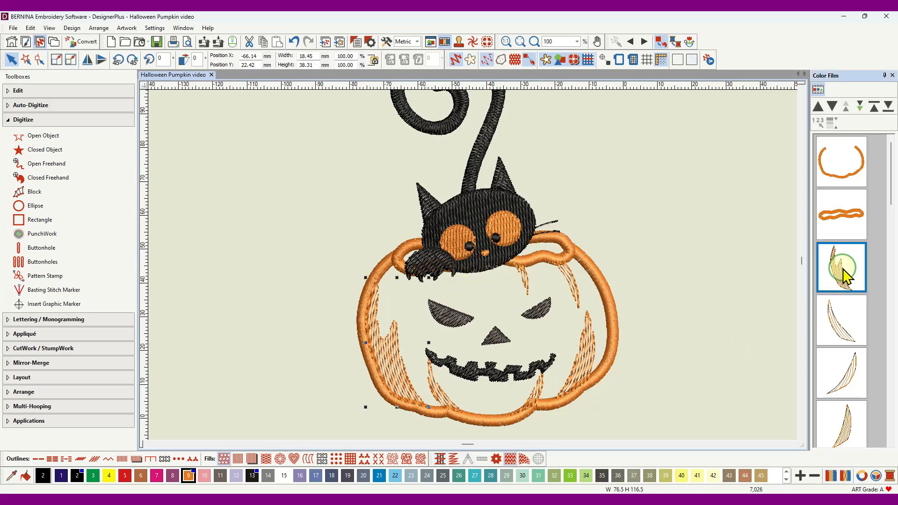
pyautogui.scroll(-1, 846, 287)
pyautogui.scroll(-3, 846, 289)
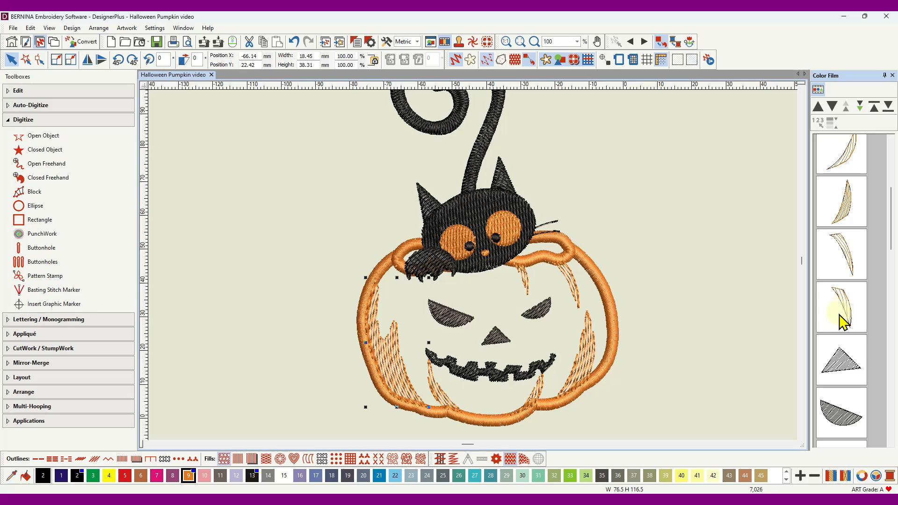
pyautogui.keyDown('shift'); pyautogui.click(843, 311); pyautogui.keyUp('shift')
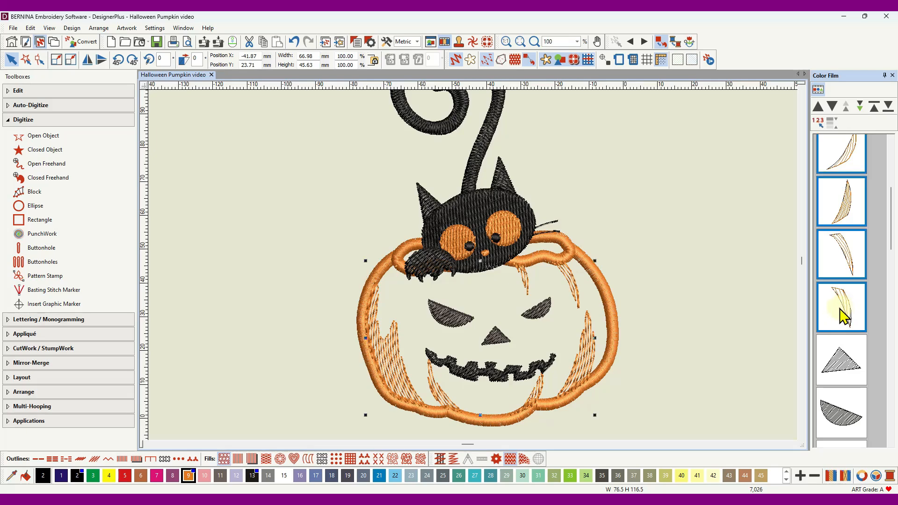
pyautogui.click(874, 108)
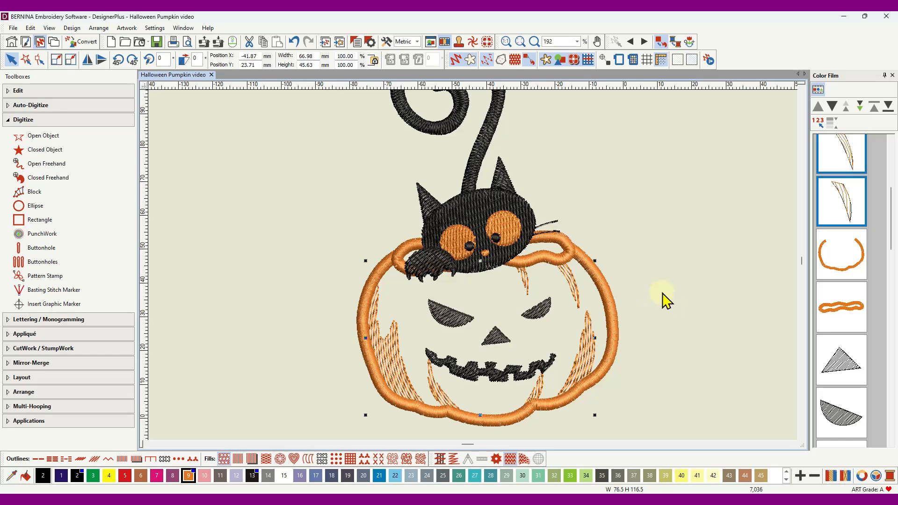
# Turn off the artistic view and cut the pumpkin opening's satin outline with the Knife along its lower edge beneath the paw and head.
pyautogui.scroll(5, 473, 265)
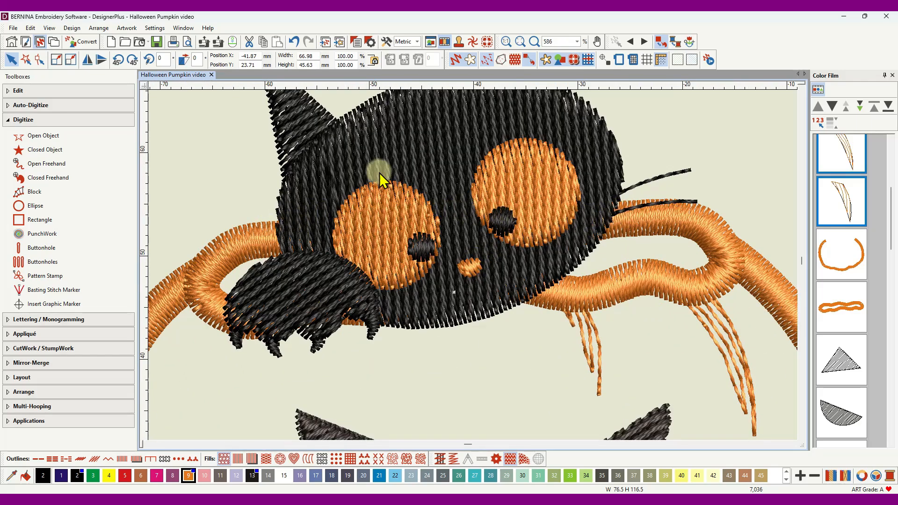
pyautogui.click(454, 60)
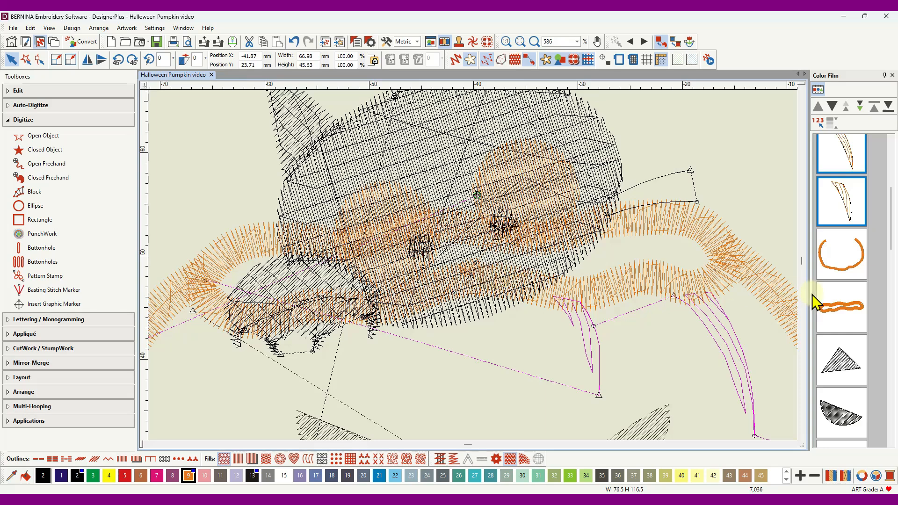
pyautogui.click(848, 315)
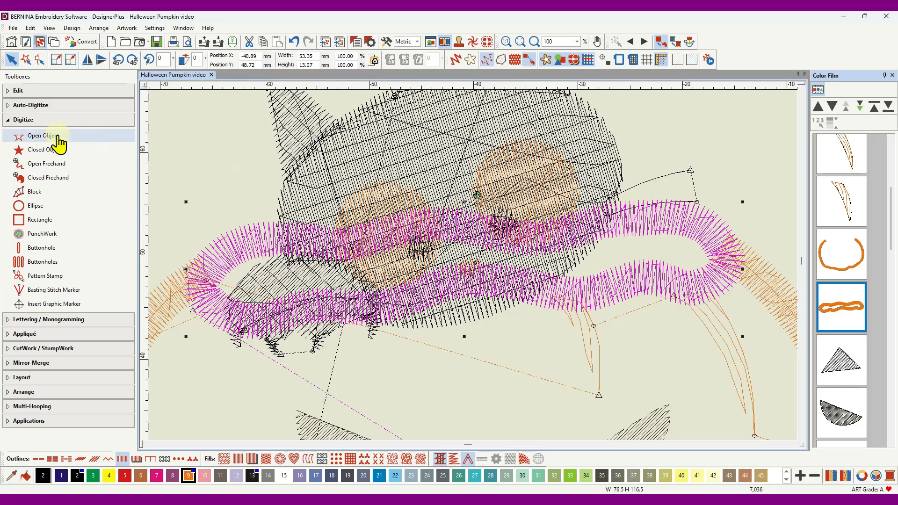
pyautogui.click(33, 91)
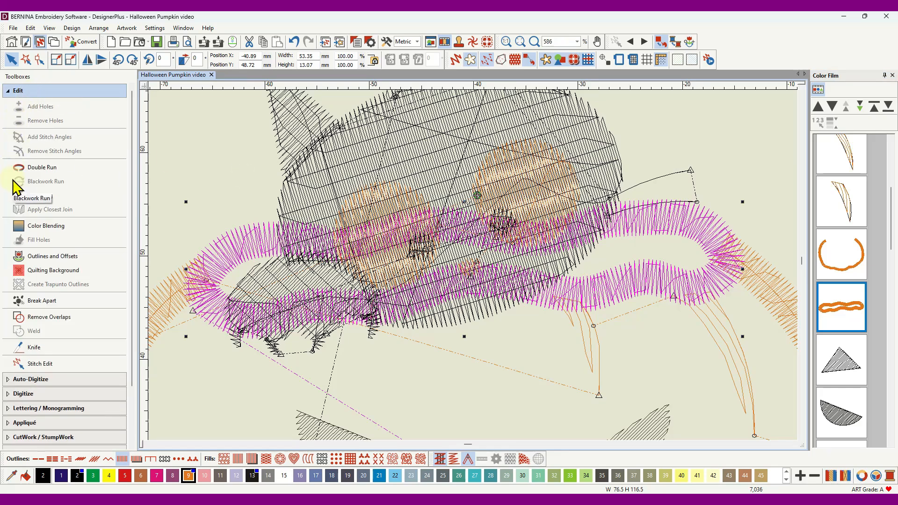
pyautogui.click(31, 355)
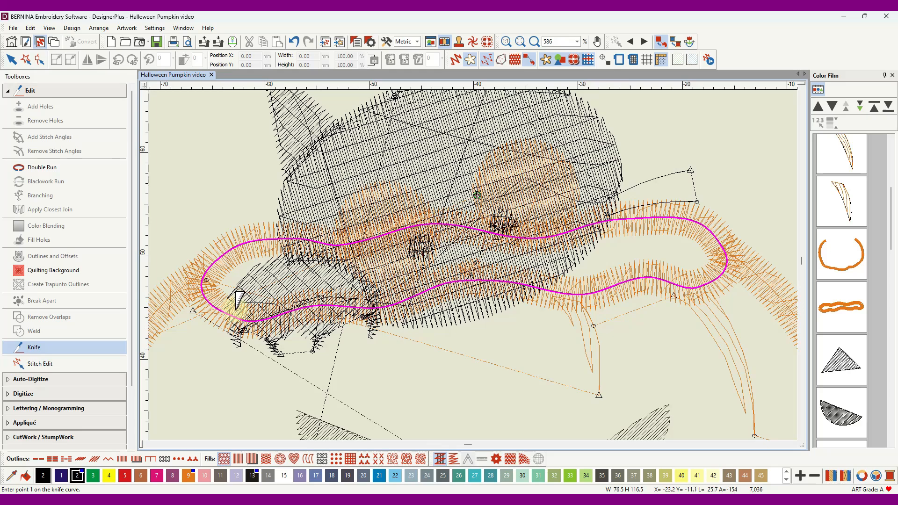
pyautogui.click(235, 306)
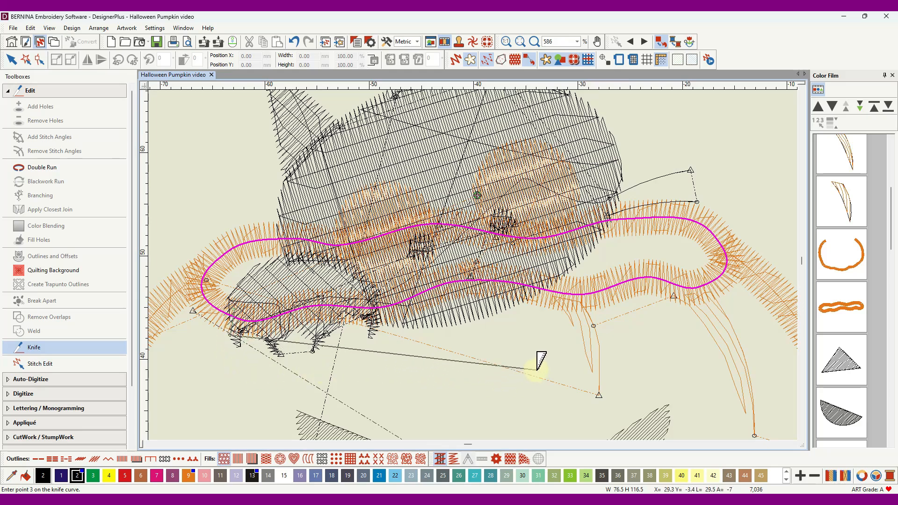
pyautogui.click(526, 291)
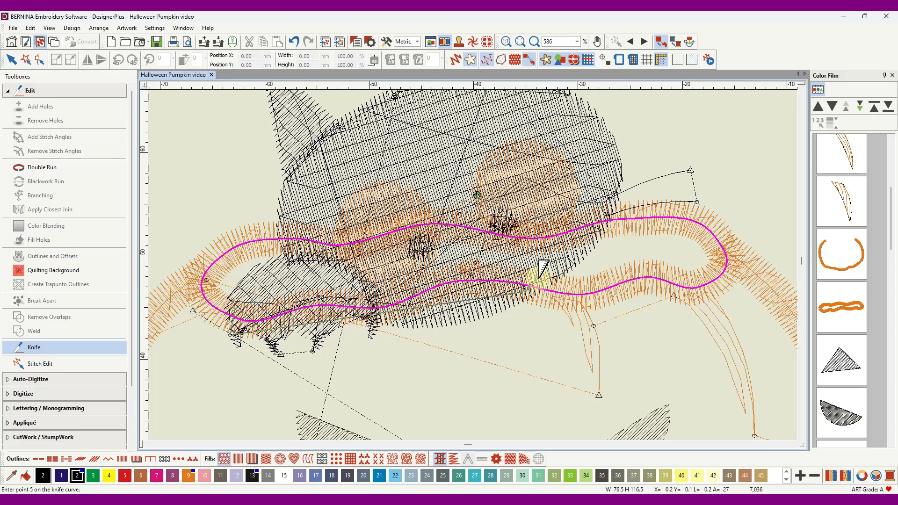
pyautogui.press('Return')
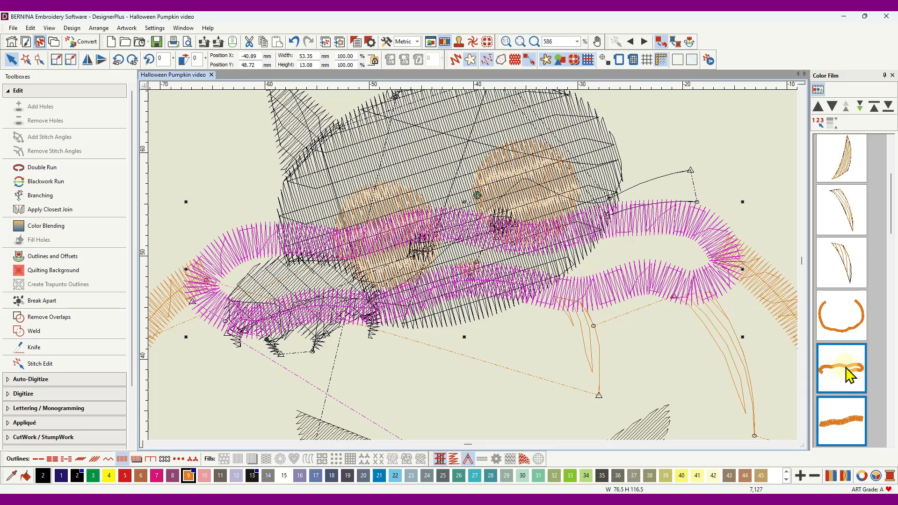
# Delete the cut lower segment of the opening's outline that lies beneath the cat's paw and head.
pyautogui.scroll(-3, 891, 243)
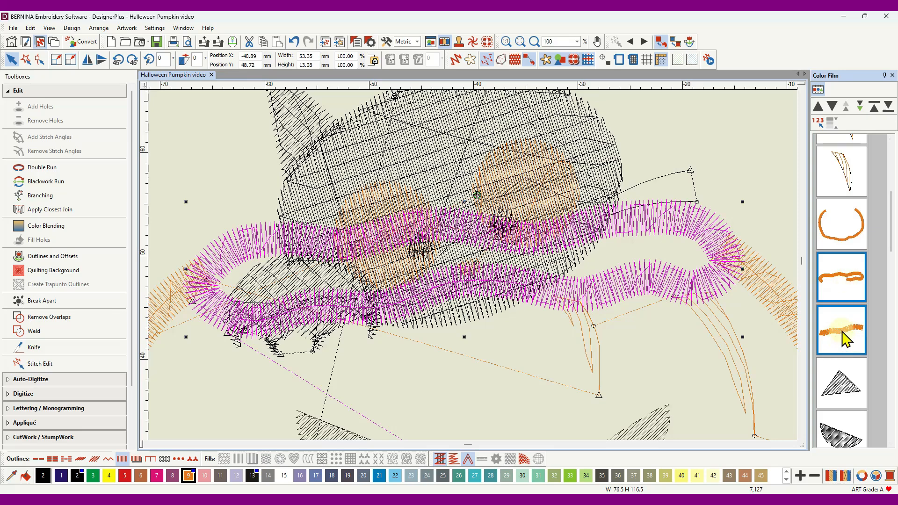
pyautogui.click(842, 338)
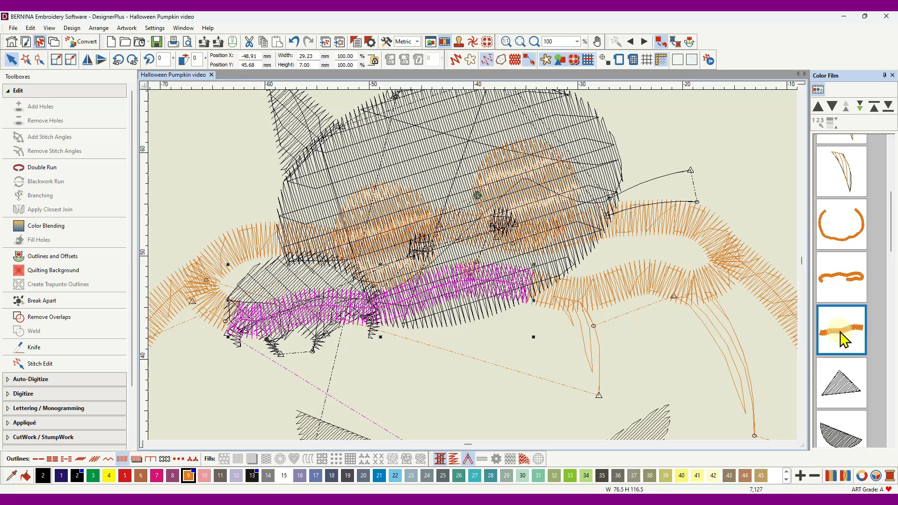
pyautogui.press('Delete')
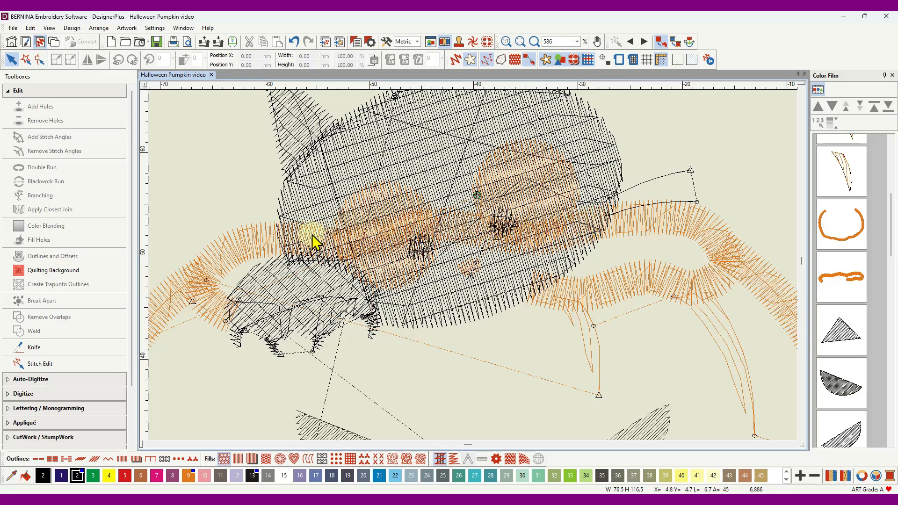
# Cut the upper edge of the opening's outline with the Knife at both sides of the cat's head and delete the hidden middle segment.
pyautogui.click(10, 60)
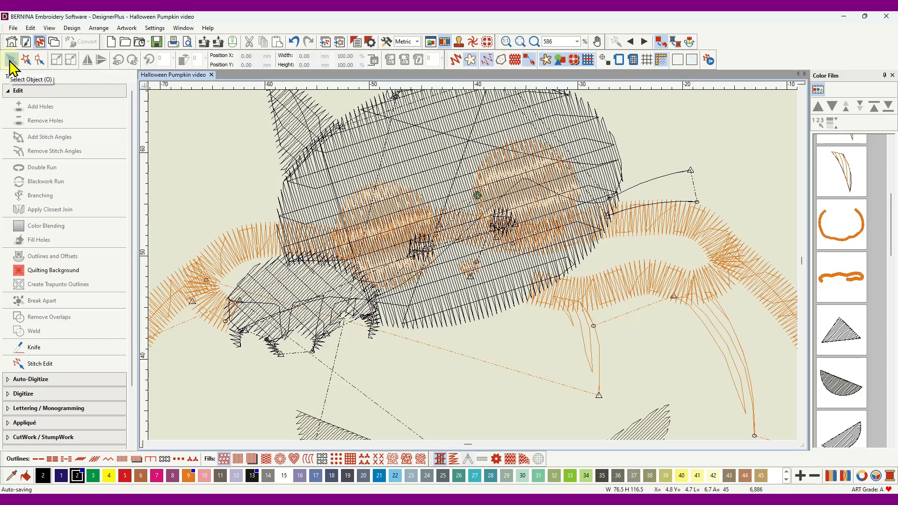
pyautogui.click(692, 227)
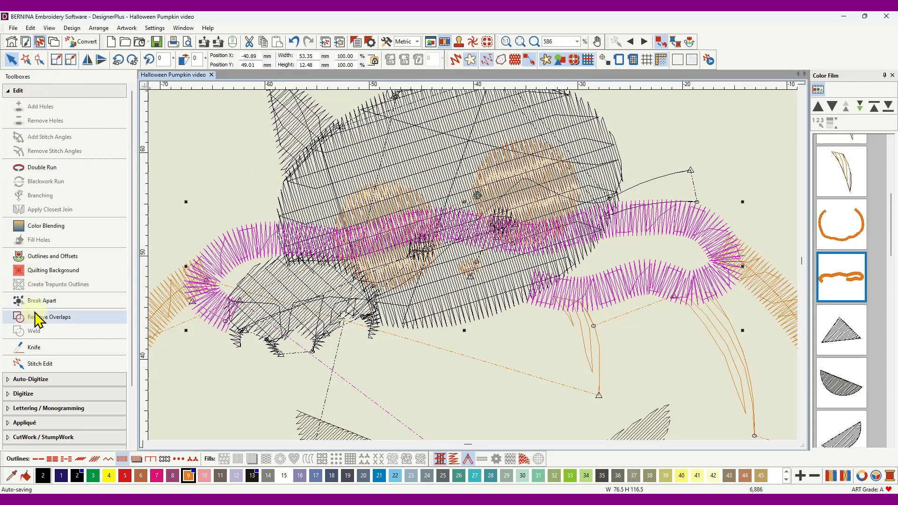
pyautogui.click(35, 349)
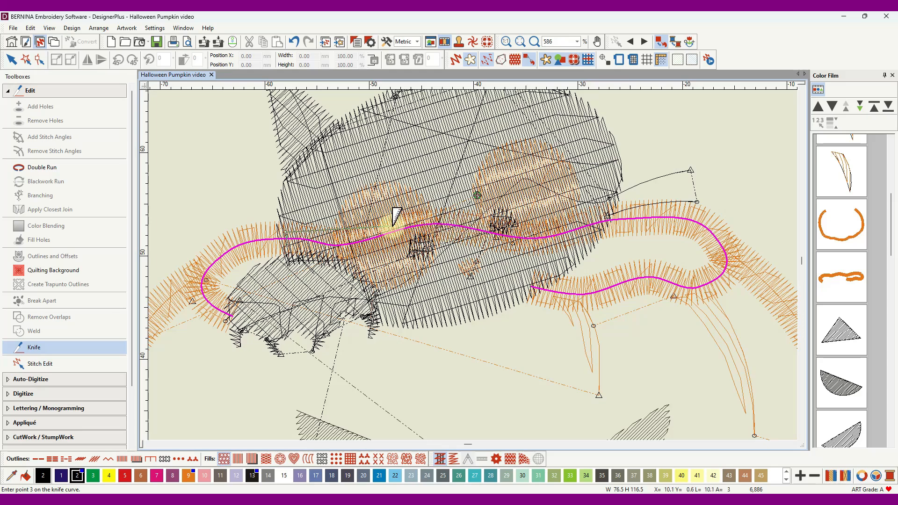
pyautogui.click(427, 206)
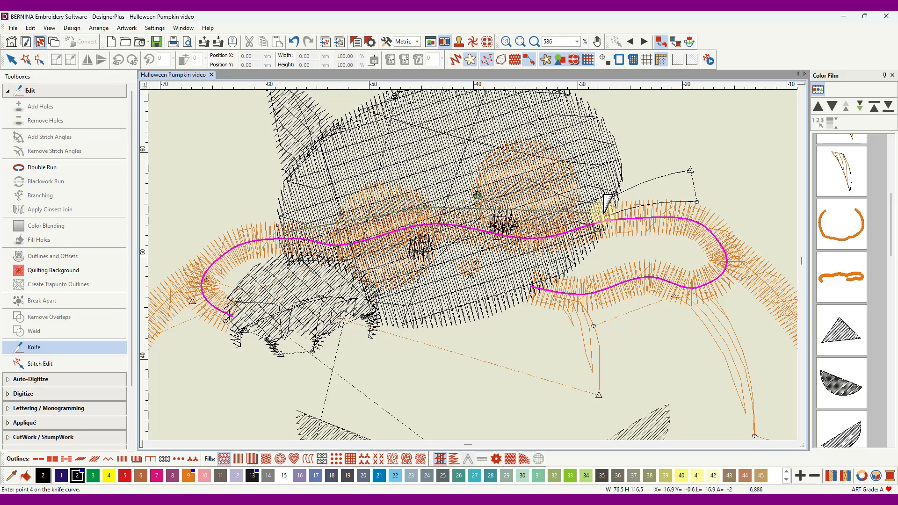
pyautogui.click(608, 203)
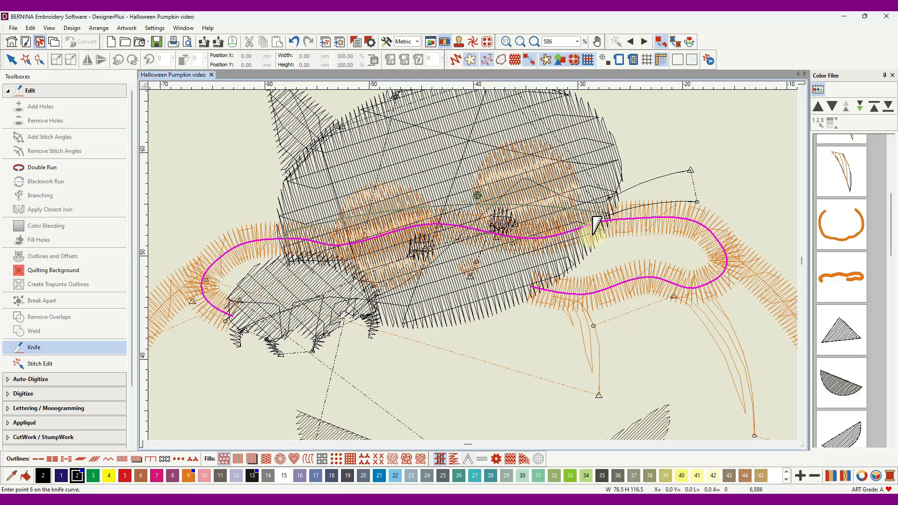
pyautogui.press('Return')
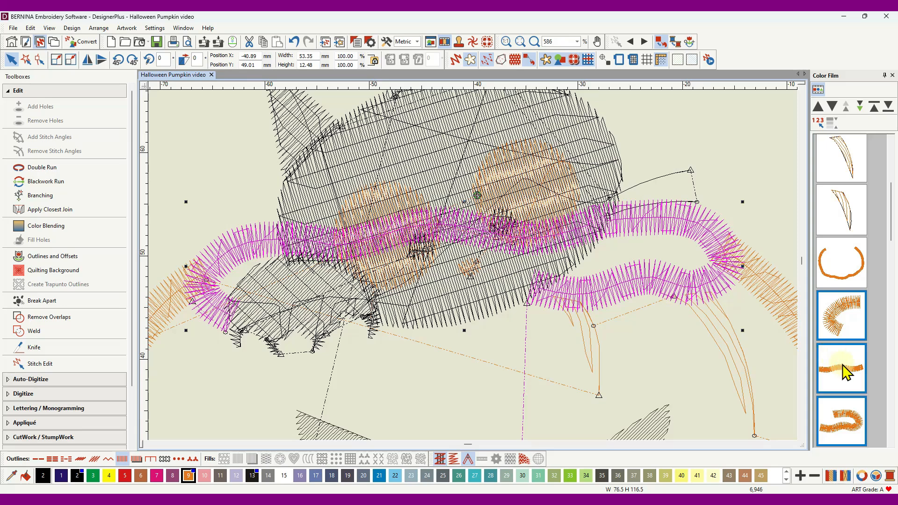
pyautogui.click(847, 377)
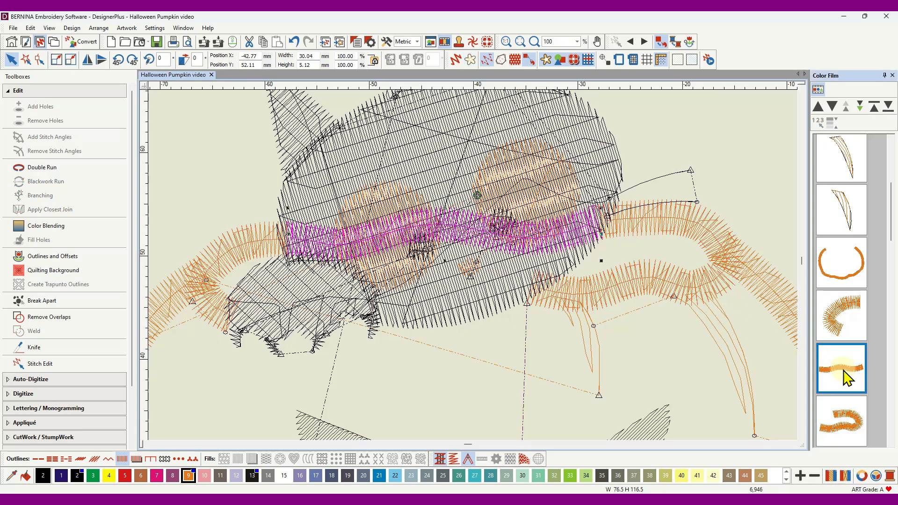
pyautogui.press('Delete')
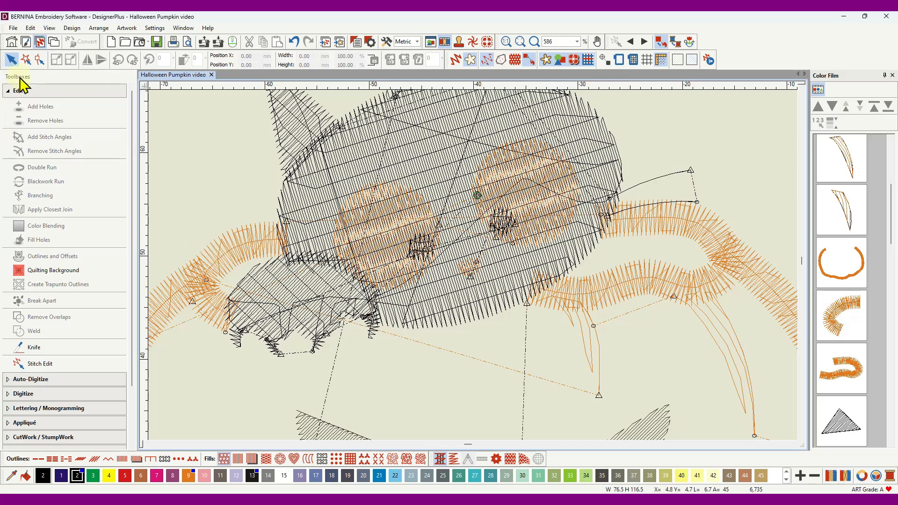
# Reshape the opening's small outline segment on the cat's paw side, adding a point and adjusting its upper end to tuck beneath the head.
pyautogui.click(237, 267)
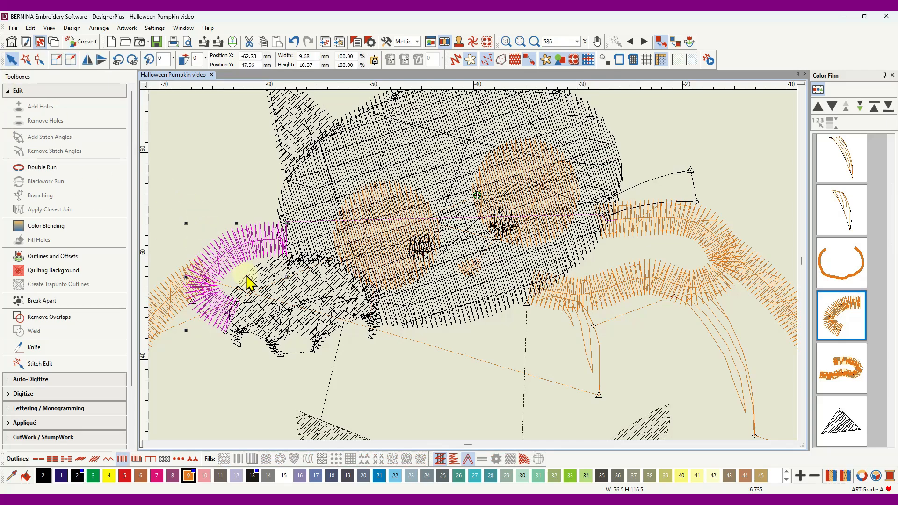
pyautogui.scroll(2, 244, 281)
pyautogui.scroll(1, 503, 267)
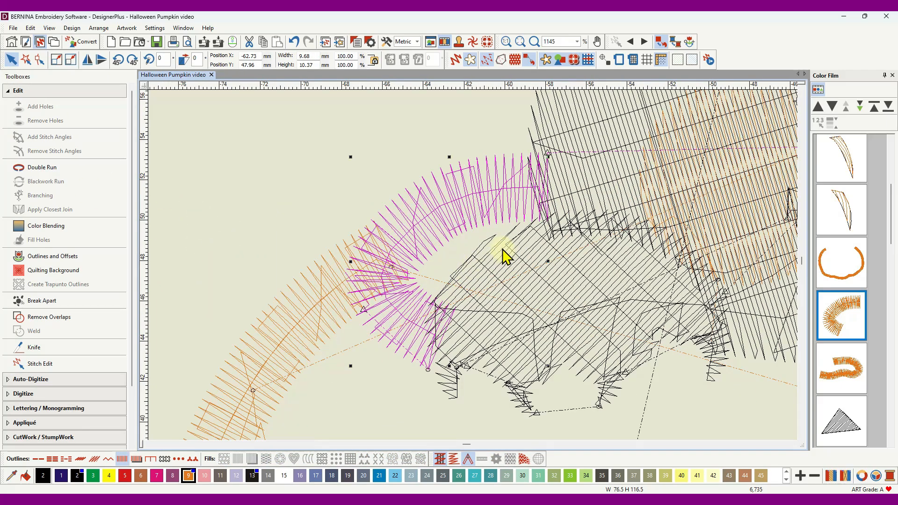
pyautogui.click(40, 60)
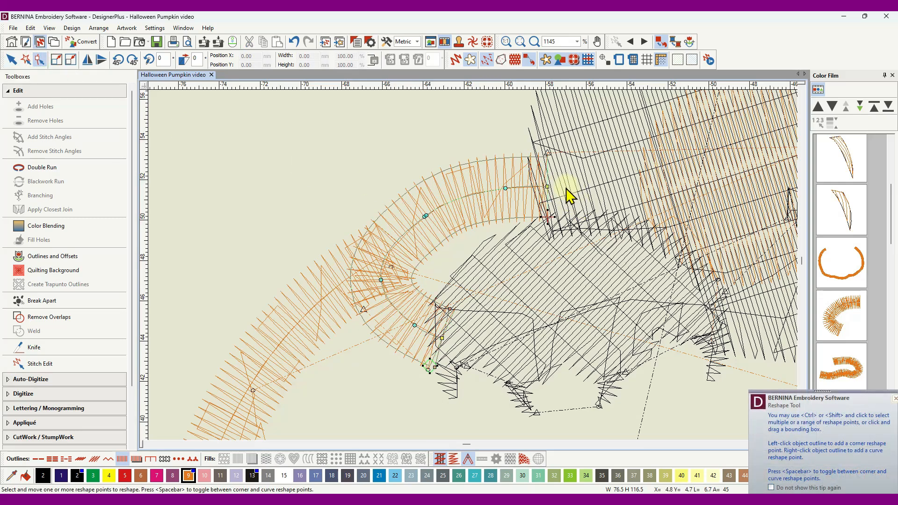
pyautogui.click(541, 187)
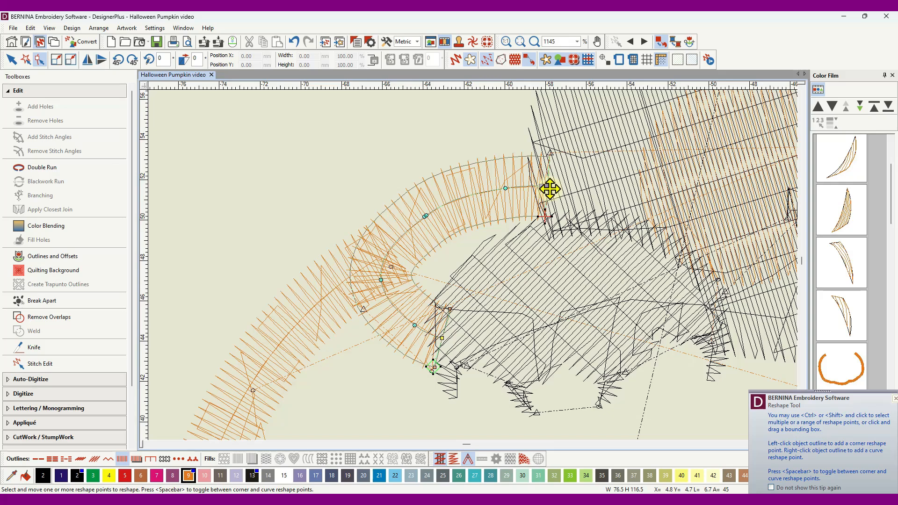
pyautogui.moveTo(554, 183); pyautogui.dragTo(553, 184)
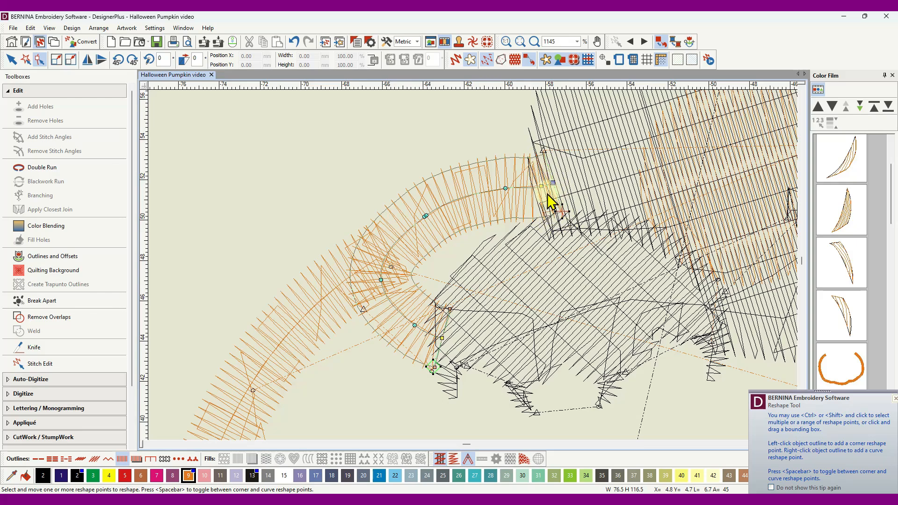
# Add a reshape point near the same segment's lower end and adjust the end and nearby curve points so it tucks beneath the paw.
pyautogui.click(436, 336)
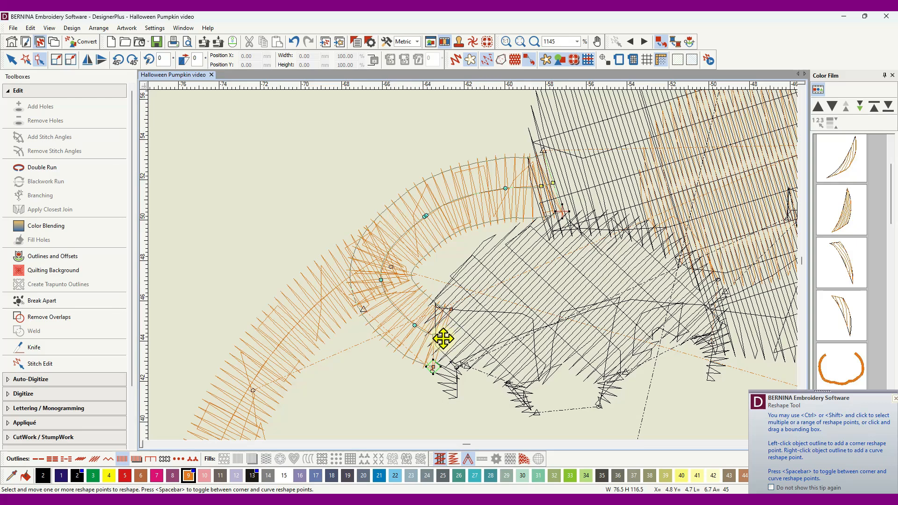
pyautogui.moveTo(443, 337); pyautogui.dragTo(445, 332)
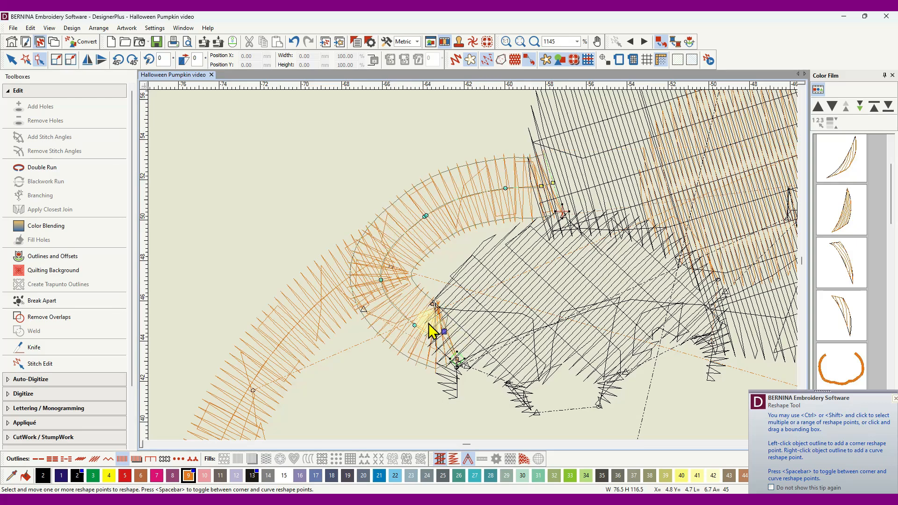
pyautogui.scroll(3, 445, 338)
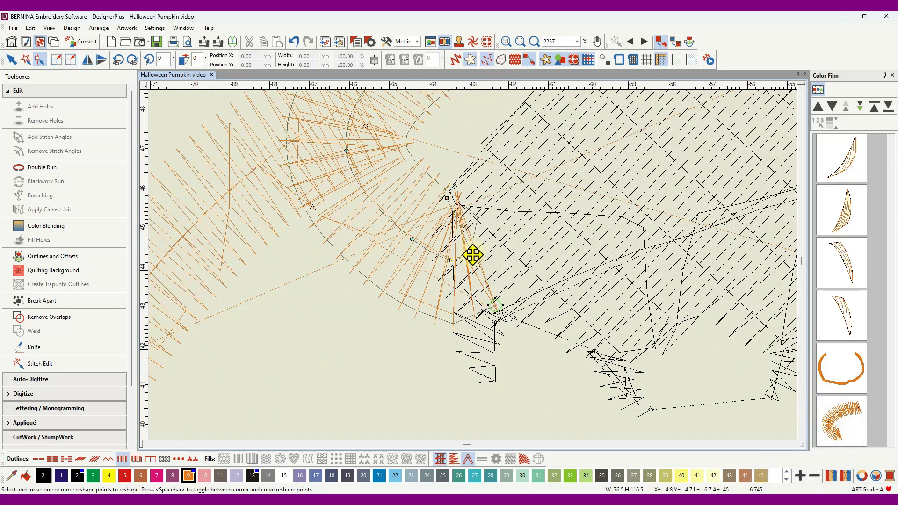
pyautogui.moveTo(472, 256); pyautogui.dragTo(472, 257)
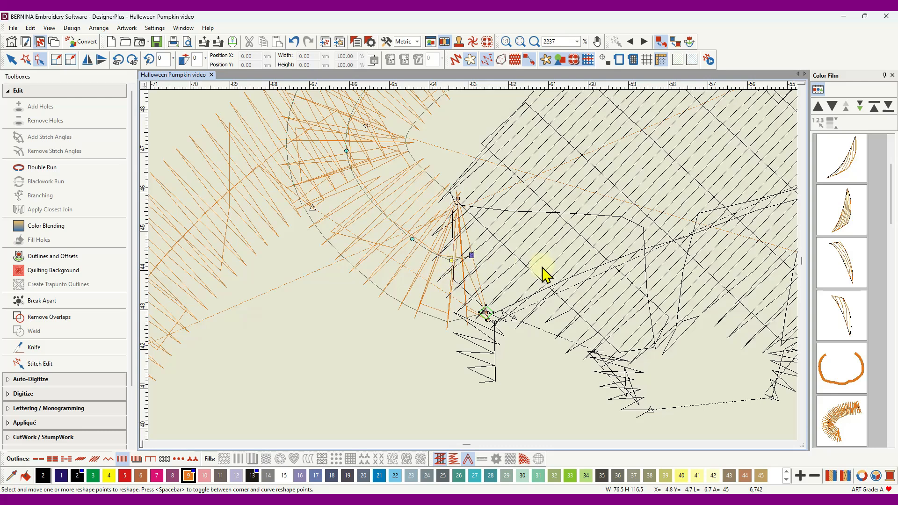
pyautogui.click(484, 312)
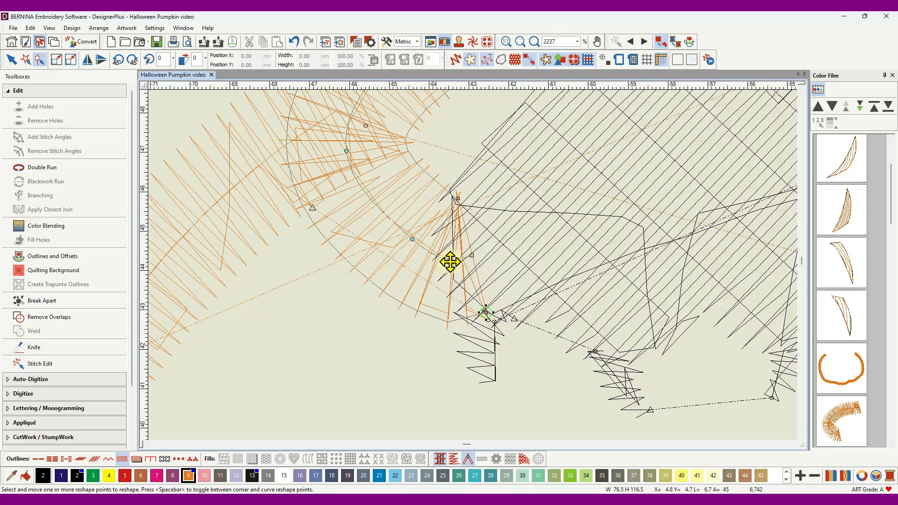
pyautogui.click(447, 260)
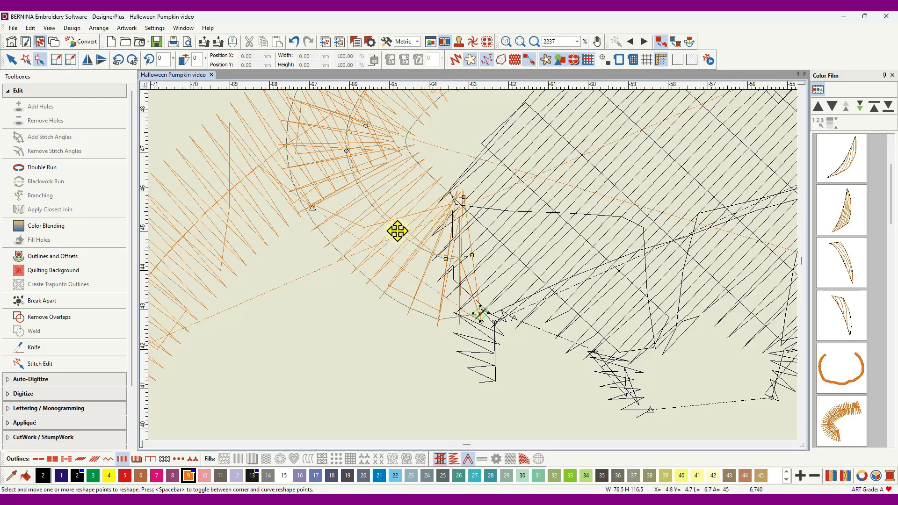
pyautogui.click(397, 231)
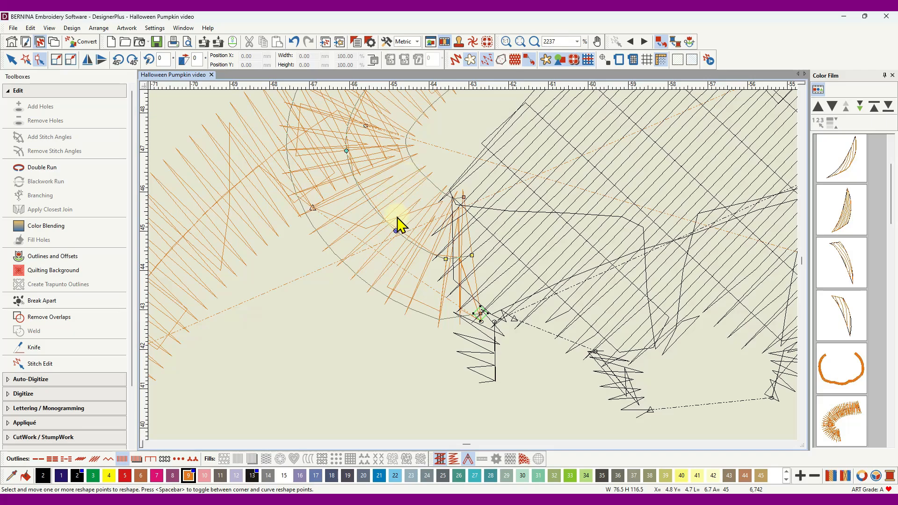
# Reshape the opening's outline segment on the whisker side, adding a point at its lower end and angling that end beneath the cat's head.
pyautogui.scroll(-3, 487, 264)
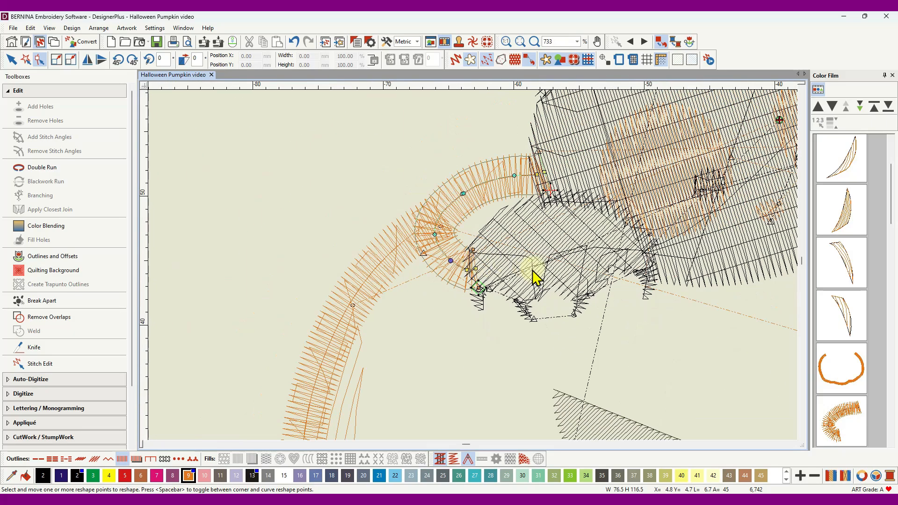
pyautogui.scroll(-2, 473, 266)
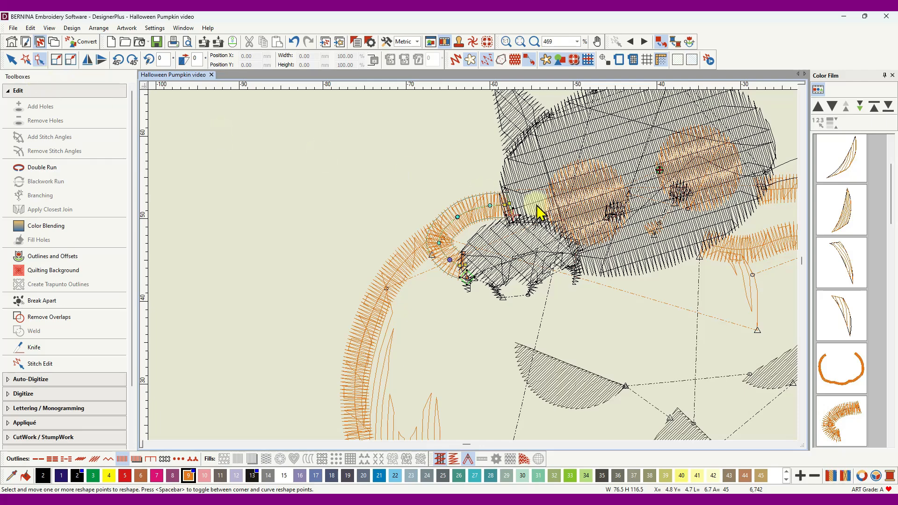
pyautogui.scroll(-2, 662, 220)
pyautogui.scroll(3, 534, 274)
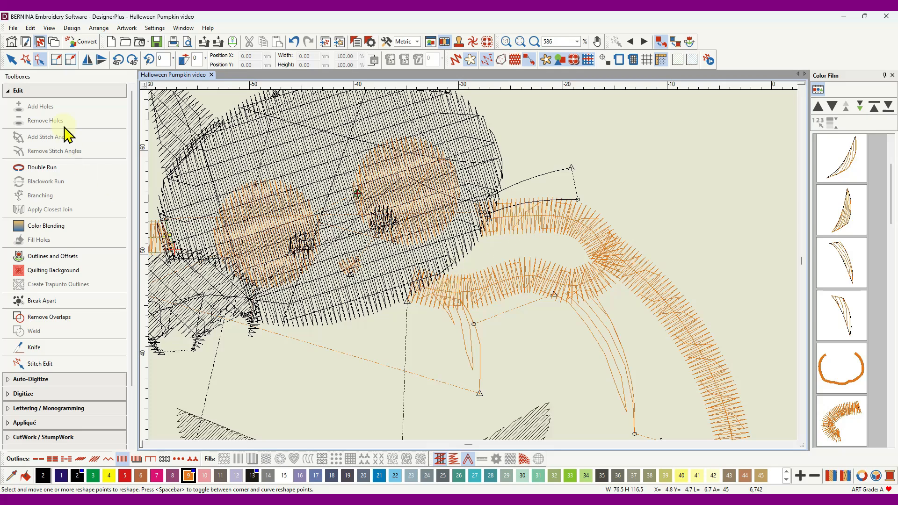
pyautogui.click(11, 60)
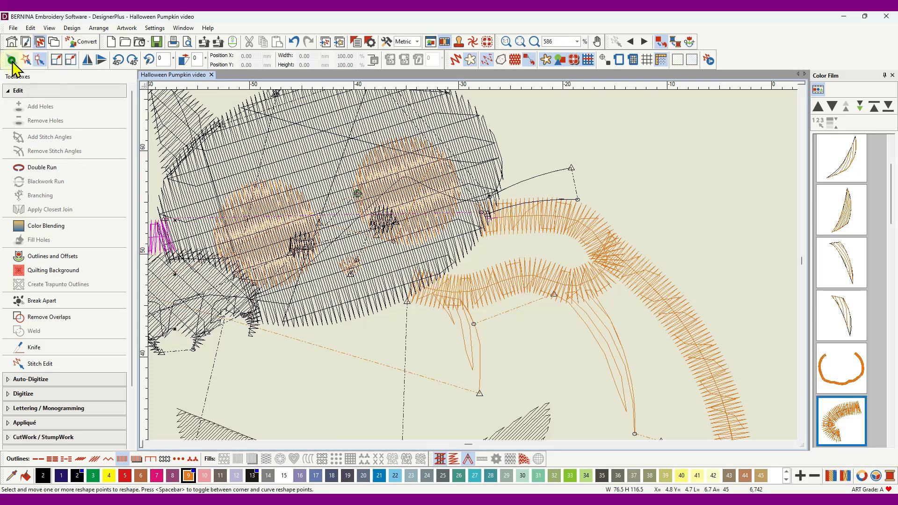
pyautogui.click(524, 280)
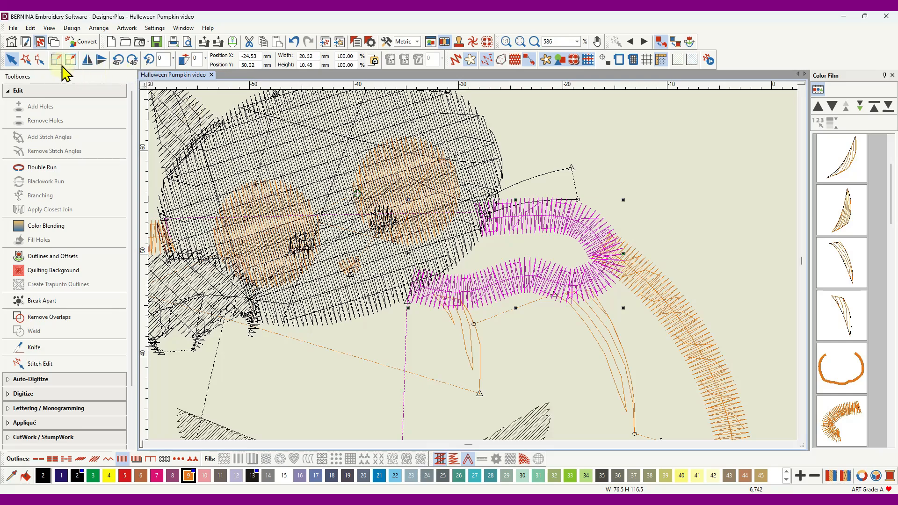
pyautogui.click(39, 60)
pyautogui.scroll(6, 472, 267)
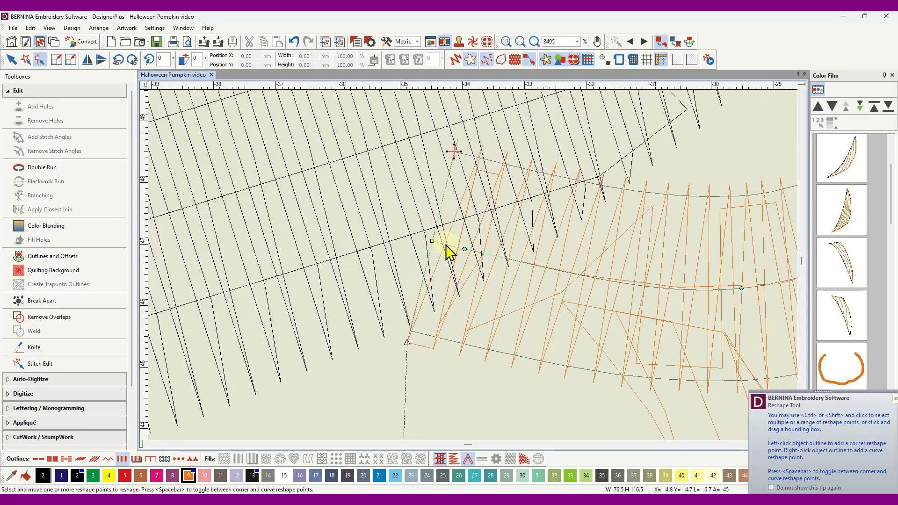
pyautogui.click(442, 245)
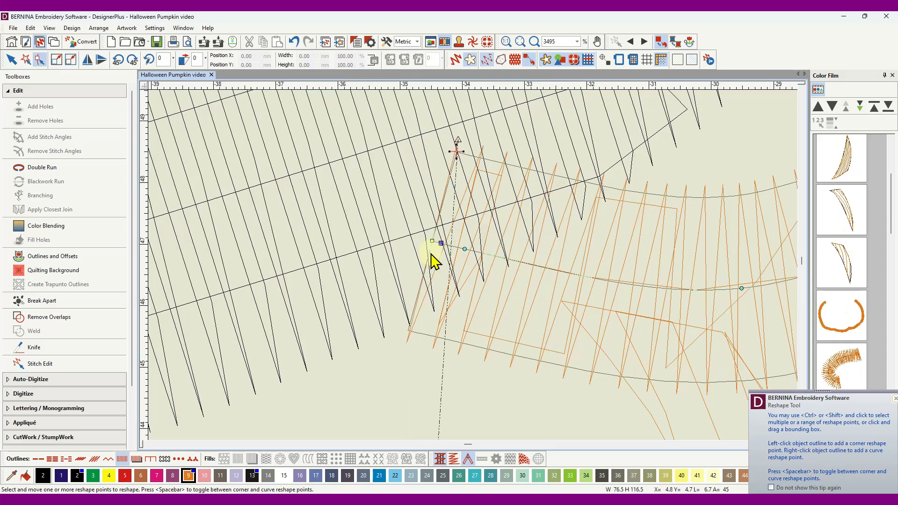
pyautogui.moveTo(431, 241); pyautogui.dragTo(462, 254)
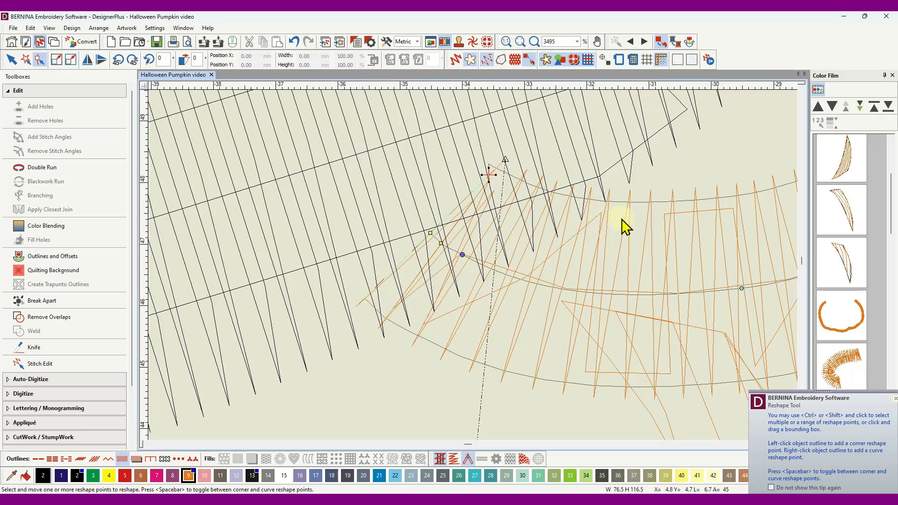
# Add a reshape point at the whisker-side segment's upper end and adjust the end and neighbouring curve points to follow the head's edge.
pyautogui.scroll(-4, 472, 273)
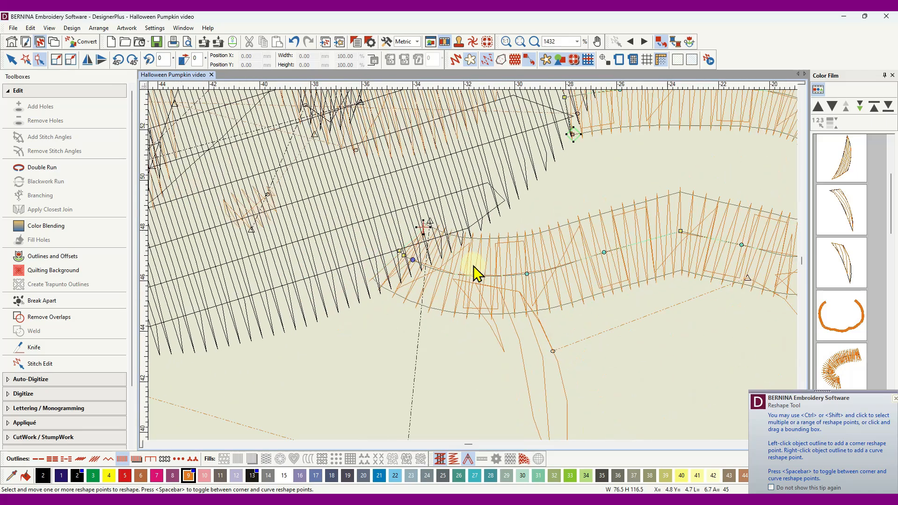
pyautogui.scroll(-3, 473, 273)
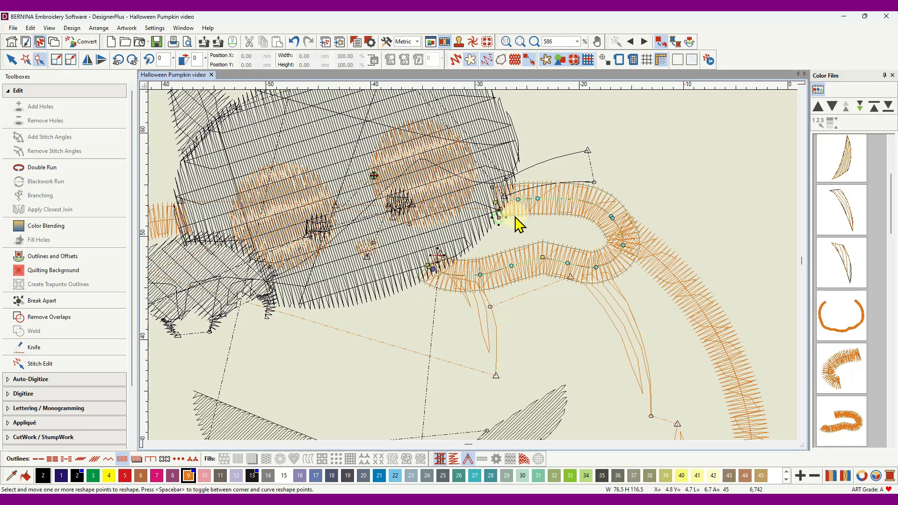
pyautogui.scroll(3, 501, 201)
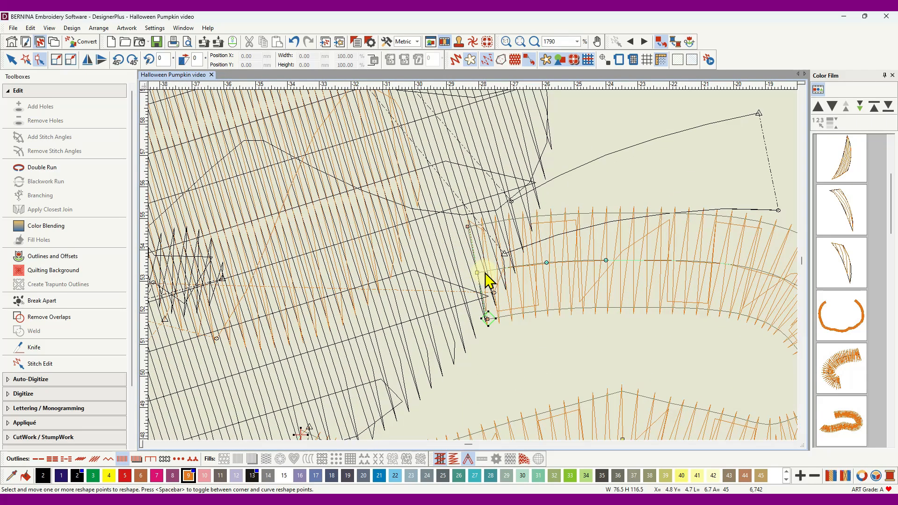
pyautogui.click(485, 273)
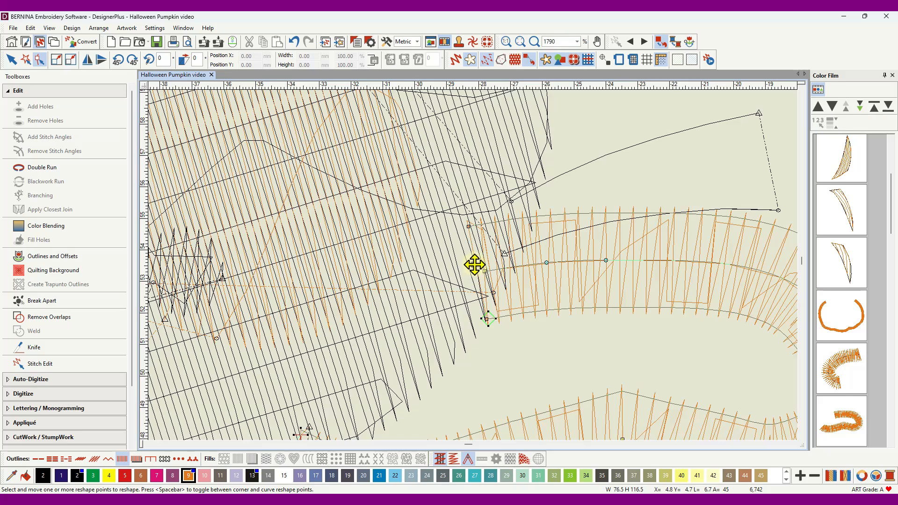
pyautogui.moveTo(476, 264); pyautogui.dragTo(473, 271)
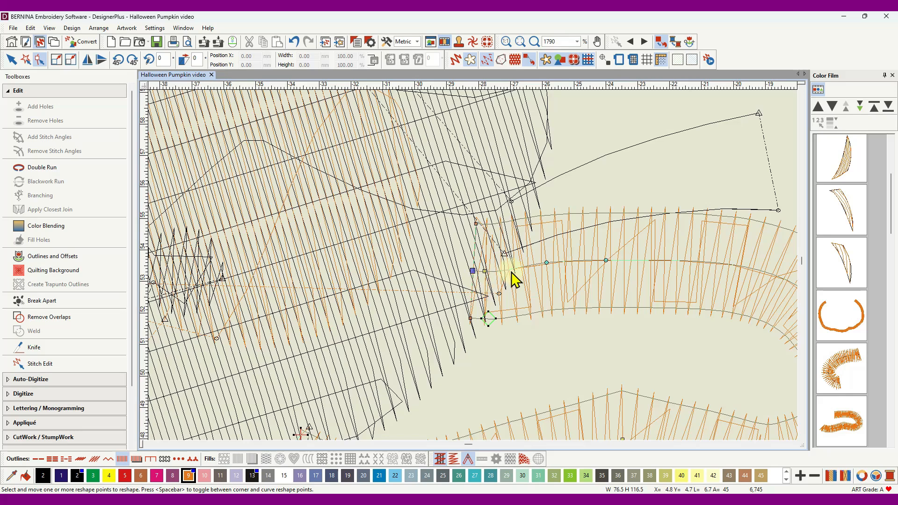
pyautogui.moveTo(547, 263); pyautogui.dragTo(555, 266)
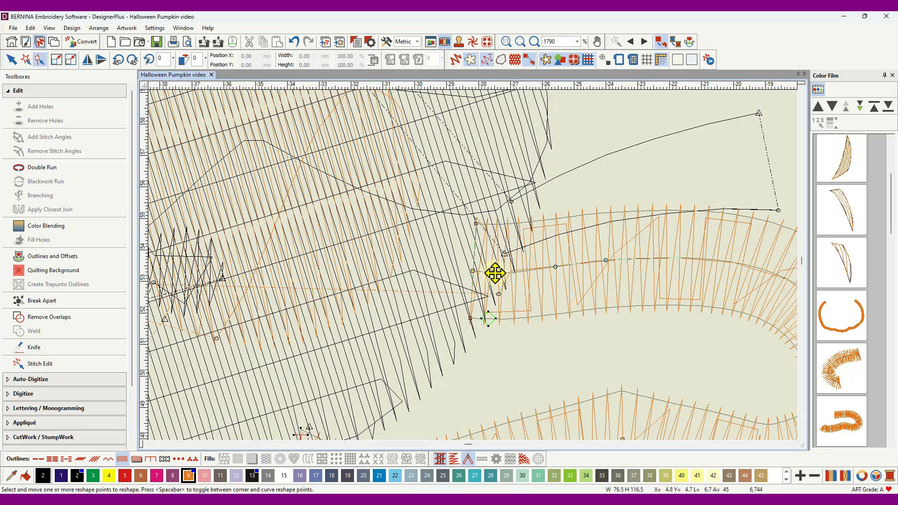
pyautogui.moveTo(498, 274); pyautogui.dragTo(497, 274)
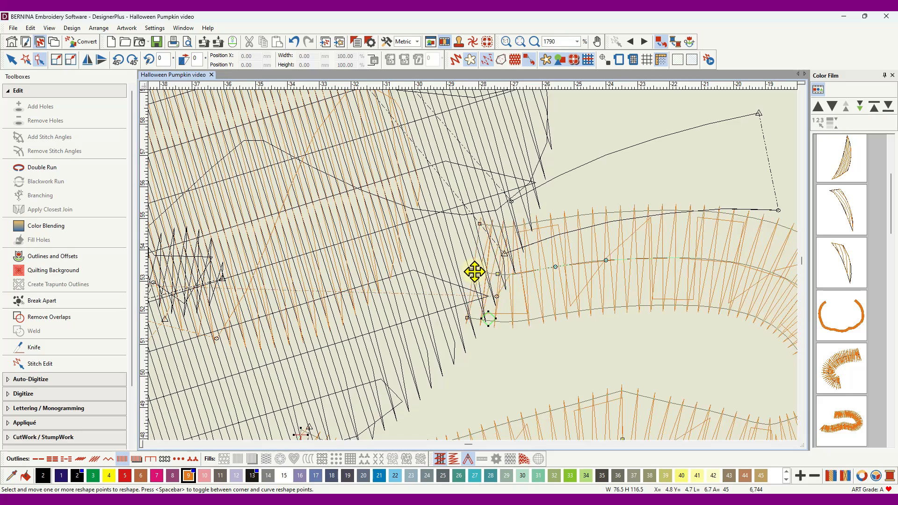
# Finish reshaping, deselect the outline, and turn on the artistic view to check the whole pumpkin and cat.
pyautogui.scroll(-3, 484, 274)
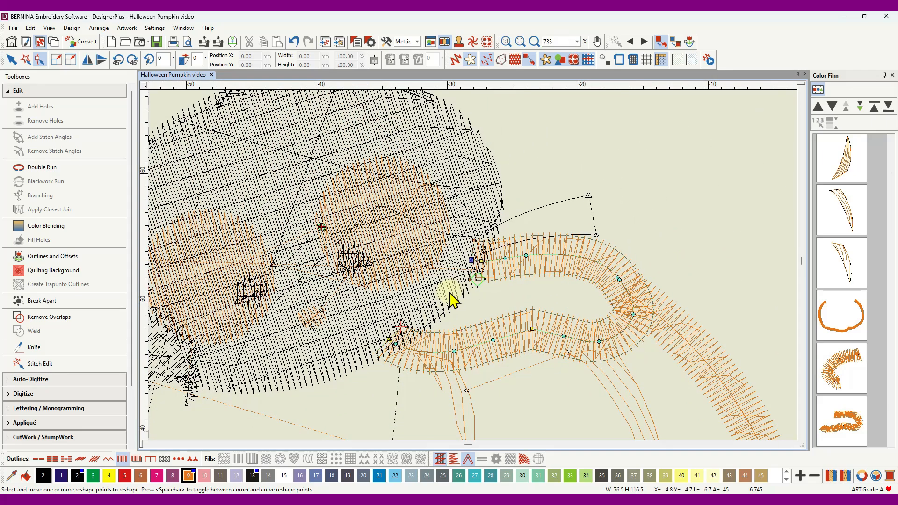
pyautogui.scroll(-2, 470, 262)
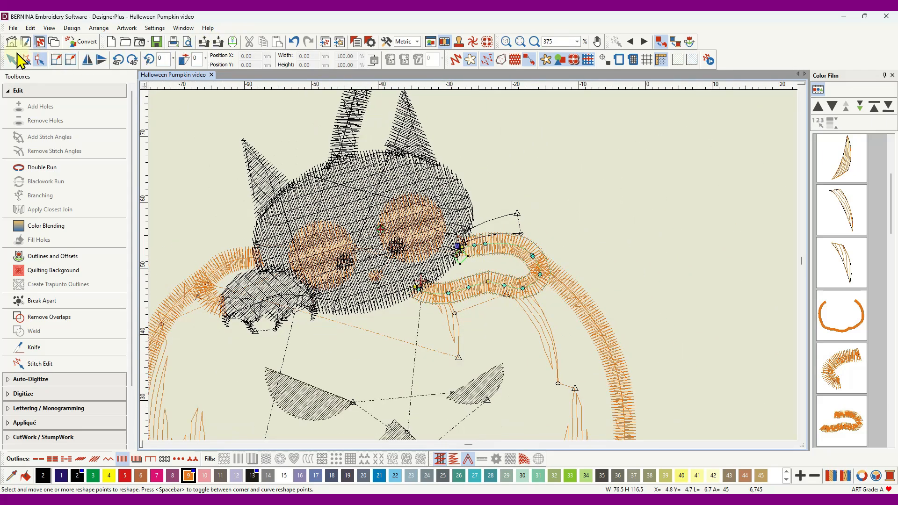
pyautogui.click(14, 59)
pyautogui.click(651, 219)
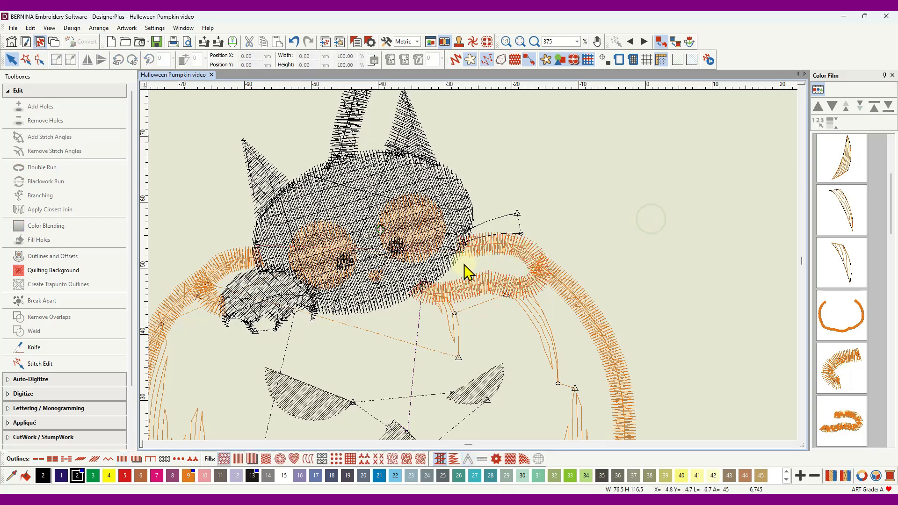
pyautogui.click(455, 60)
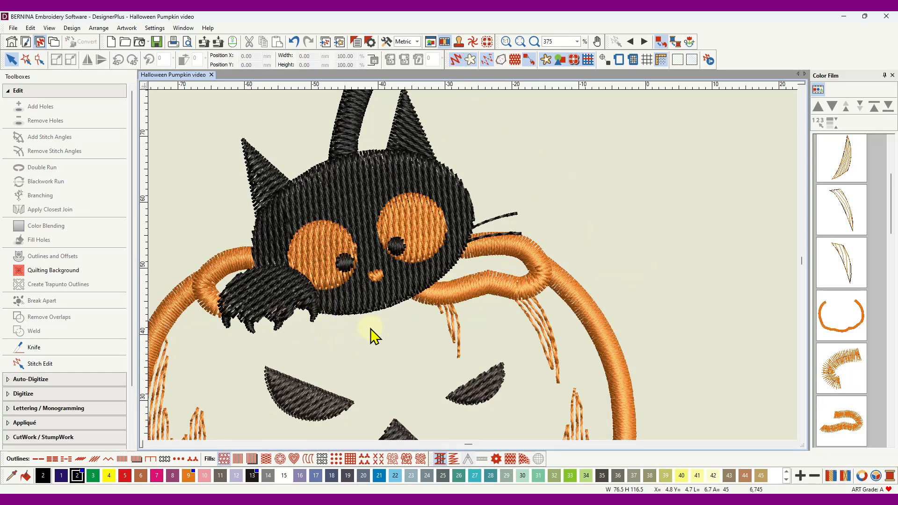
pyautogui.scroll(-2, 374, 335)
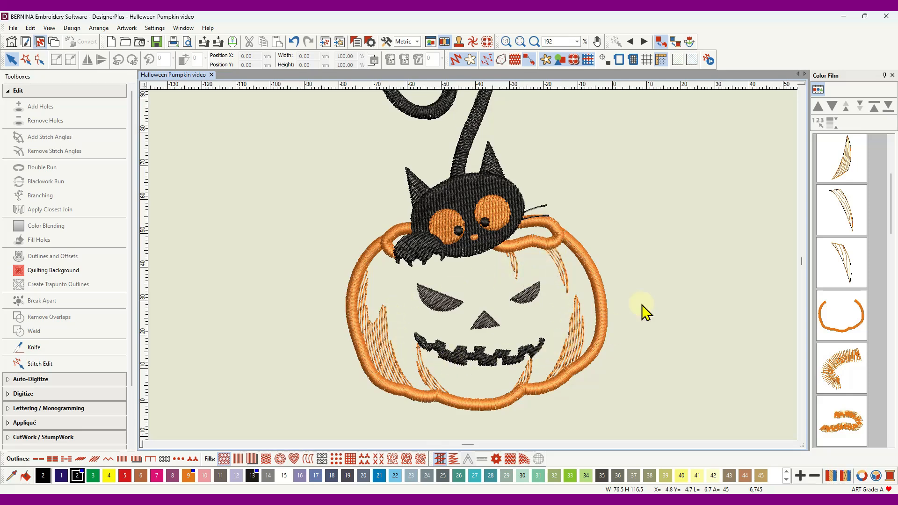
# Select the first orange shading object in the stitching sequence and turn off the artistic view to show its stitches.
pyautogui.scroll(2, 893, 192)
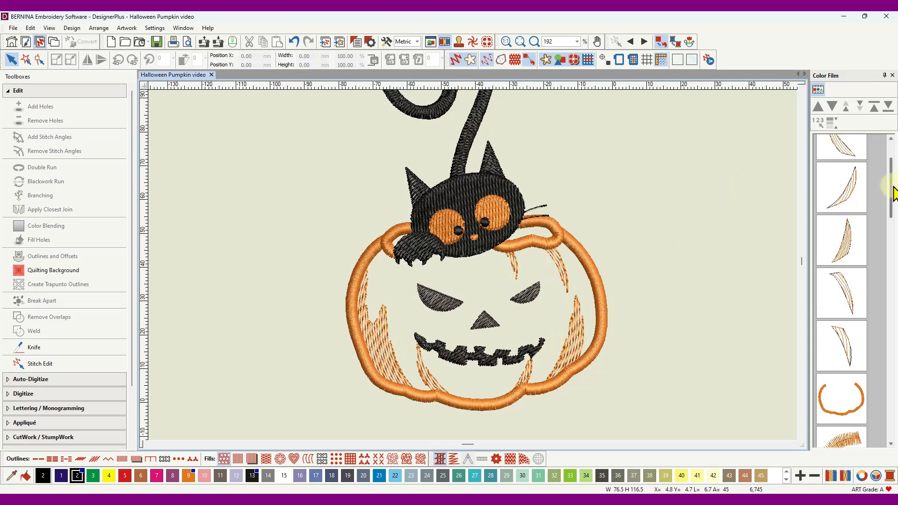
pyautogui.scroll(1, 893, 192)
pyautogui.click(832, 161)
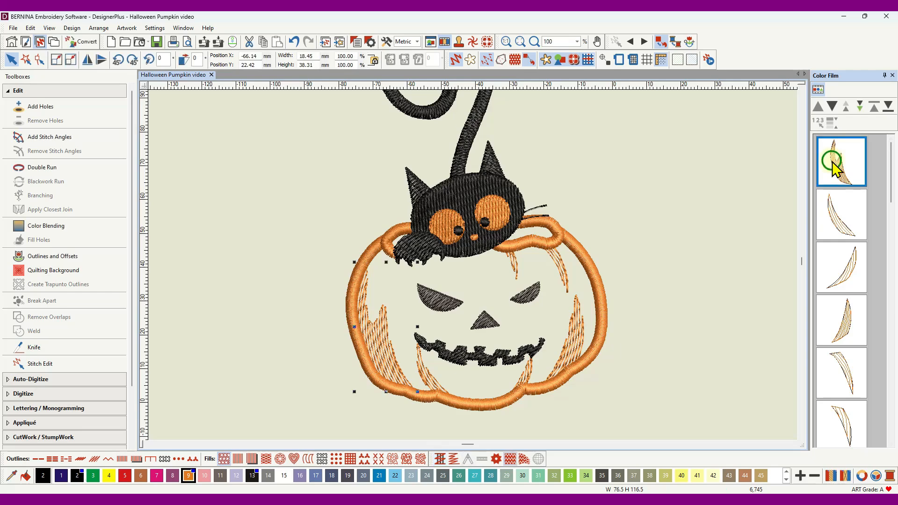
pyautogui.click(456, 60)
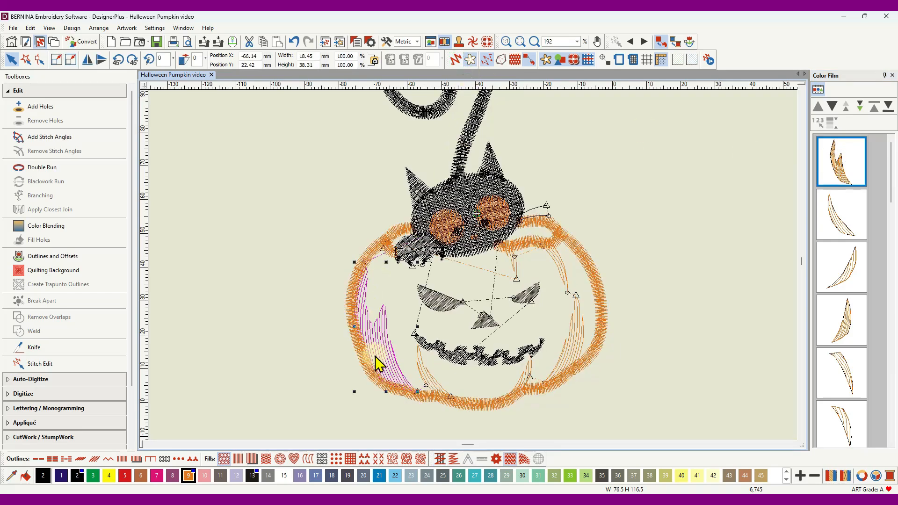
# Examine the pumpkin's shading objects one by one in stitching order, and review where they fall in the colour sequence.
pyautogui.click(409, 386)
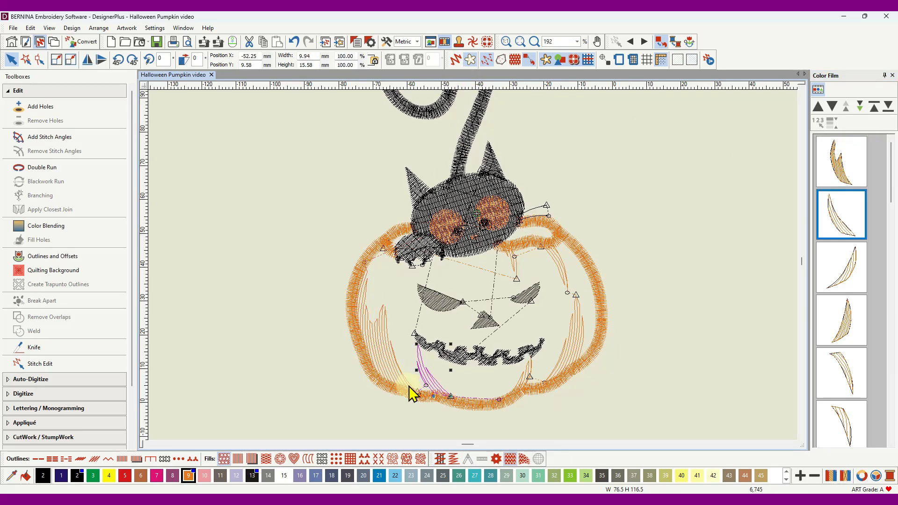
pyautogui.click(536, 382)
pyautogui.click(580, 339)
pyautogui.click(569, 285)
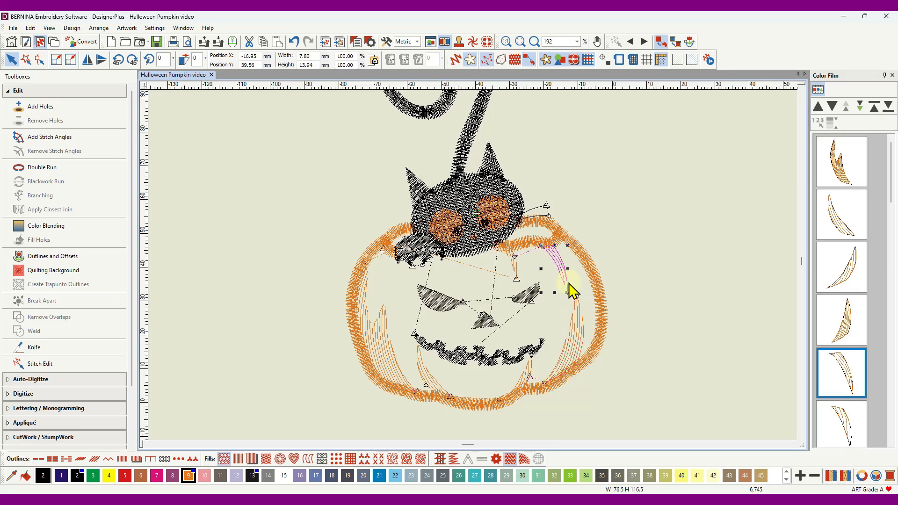
pyautogui.click(523, 272)
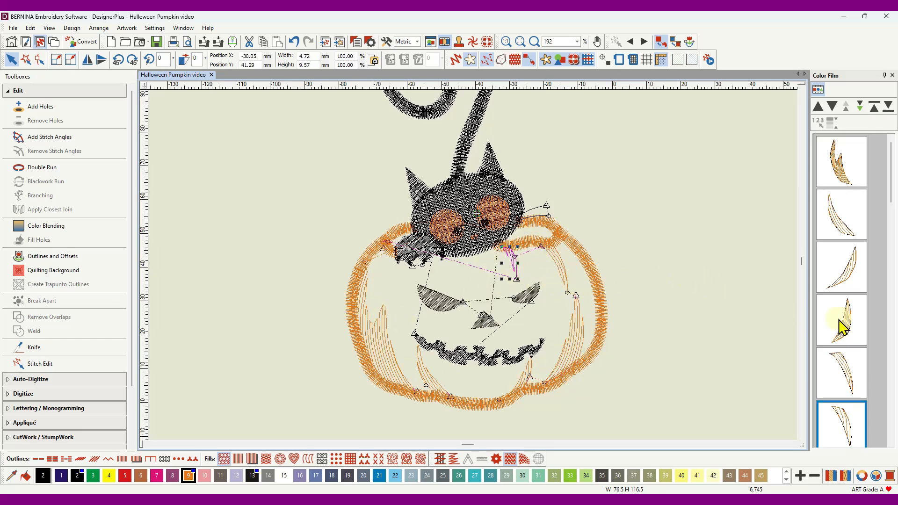
pyautogui.scroll(-3, 851, 323)
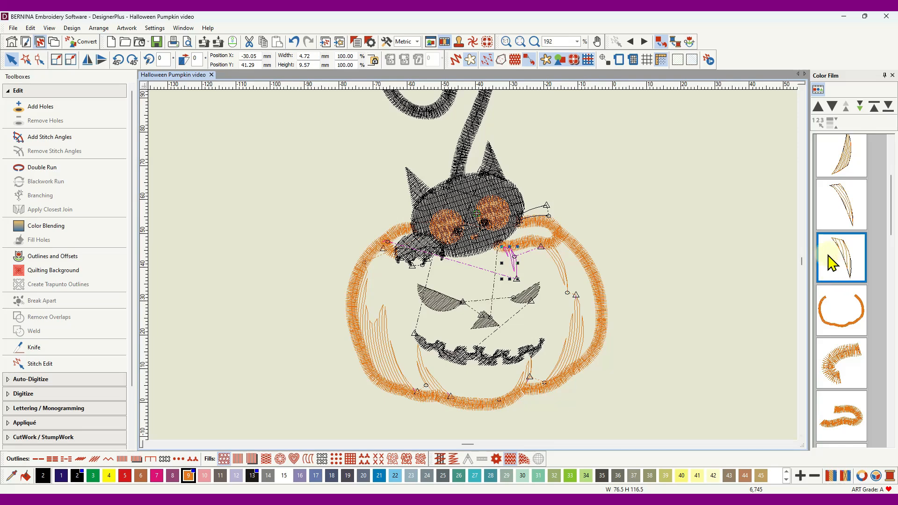
pyautogui.click(728, 251)
pyautogui.scroll(-2, 846, 234)
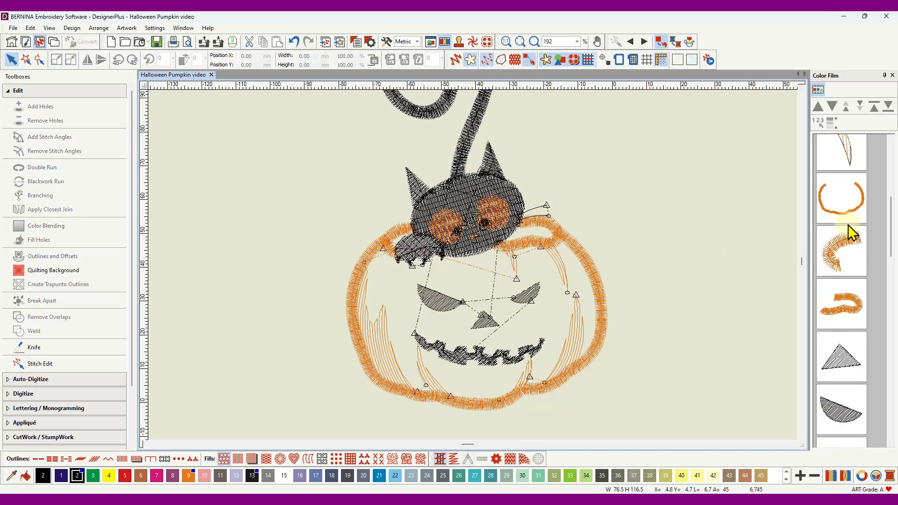
pyautogui.moveTo(892, 229); pyautogui.dragTo(886, 170)
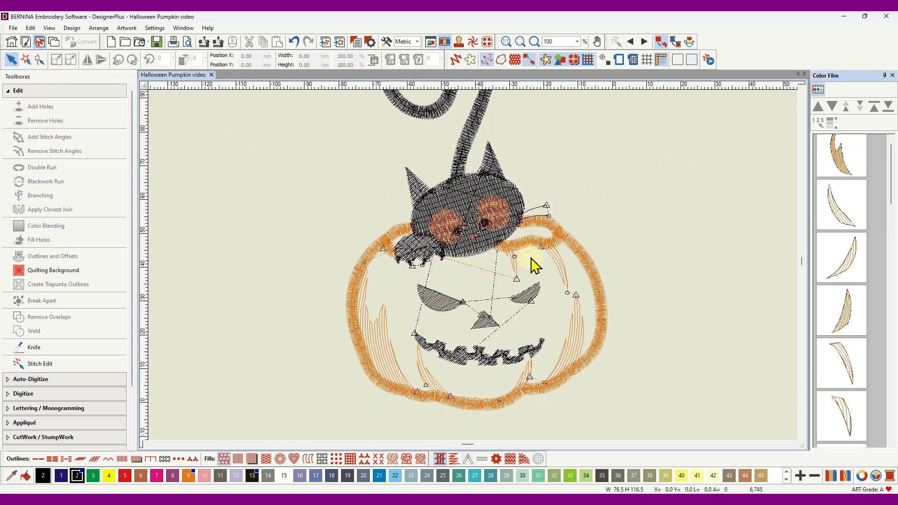
# Resequence the six orange shading objects by selection order, starting beside the cat's head and going clockwise round to the pumpkin's opposite side.
pyautogui.click(516, 272)
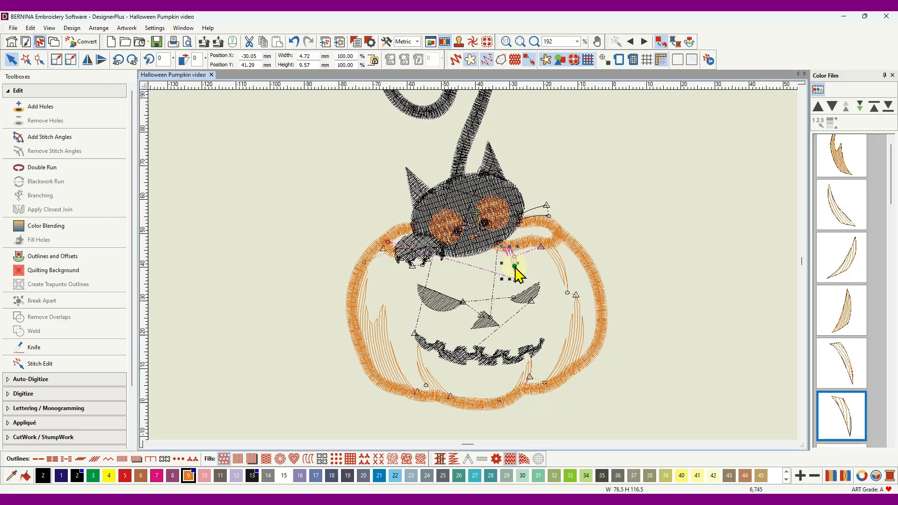
pyautogui.keyDown('ctrl'); pyautogui.click(562, 271); pyautogui.keyUp('ctrl')
pyautogui.keyDown('ctrl'); pyautogui.click(570, 346); pyautogui.keyUp('ctrl')
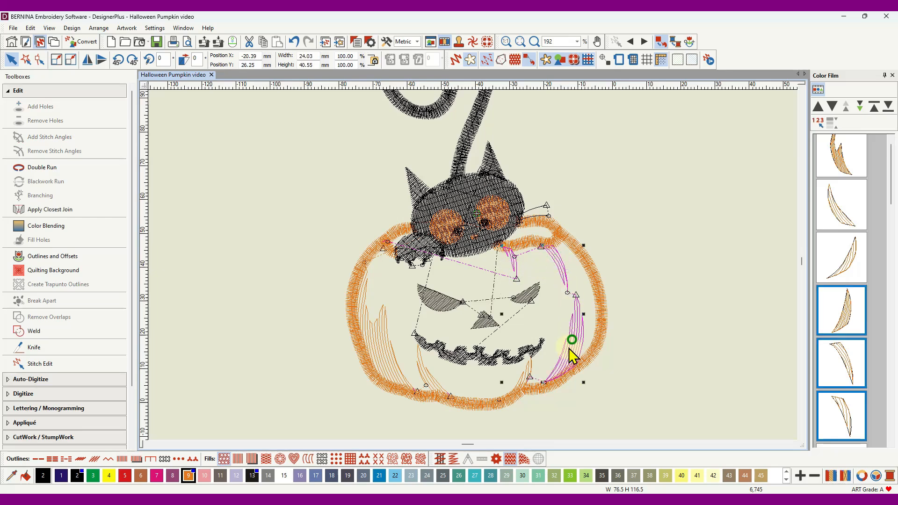
pyautogui.keyDown('ctrl'); pyautogui.click(528, 376); pyautogui.keyUp('ctrl')
pyautogui.keyDown('ctrl'); pyautogui.click(429, 381); pyautogui.keyUp('ctrl')
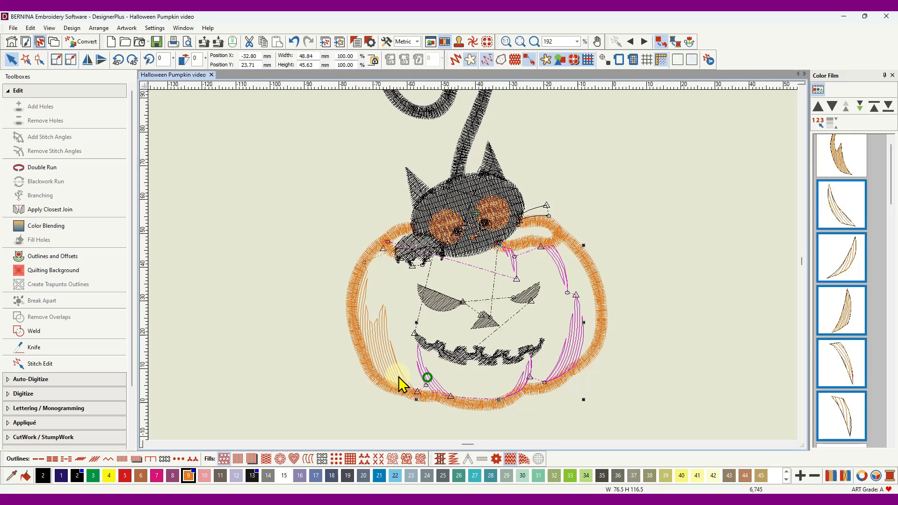
pyautogui.keyDown('ctrl'); pyautogui.click(373, 352); pyautogui.keyUp('ctrl')
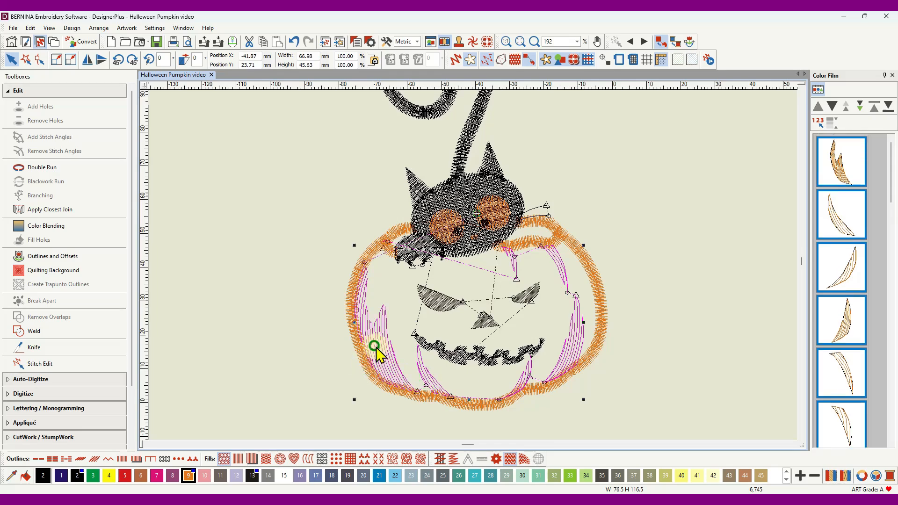
pyautogui.click(818, 121)
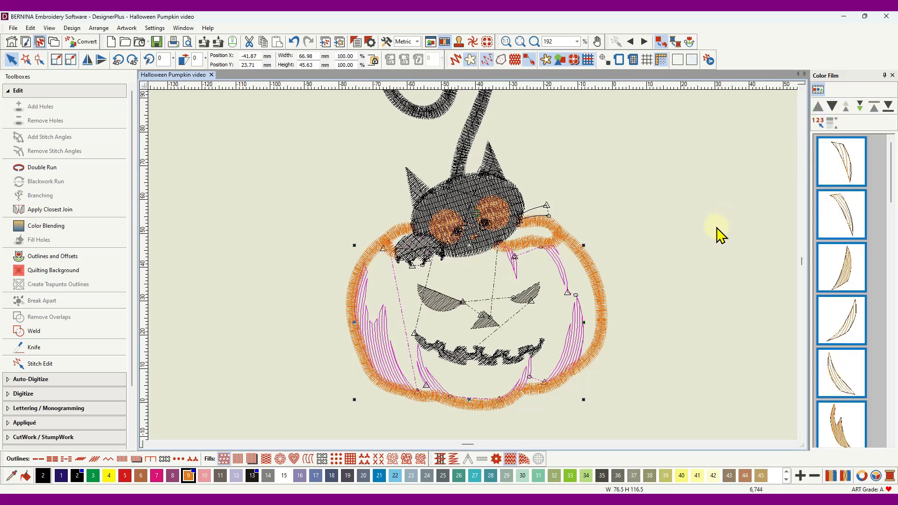
# Check the stitching order of the pumpkin outline, the two opening segments and the cat's tail after the shading.
pyautogui.scroll(-2, 837, 412)
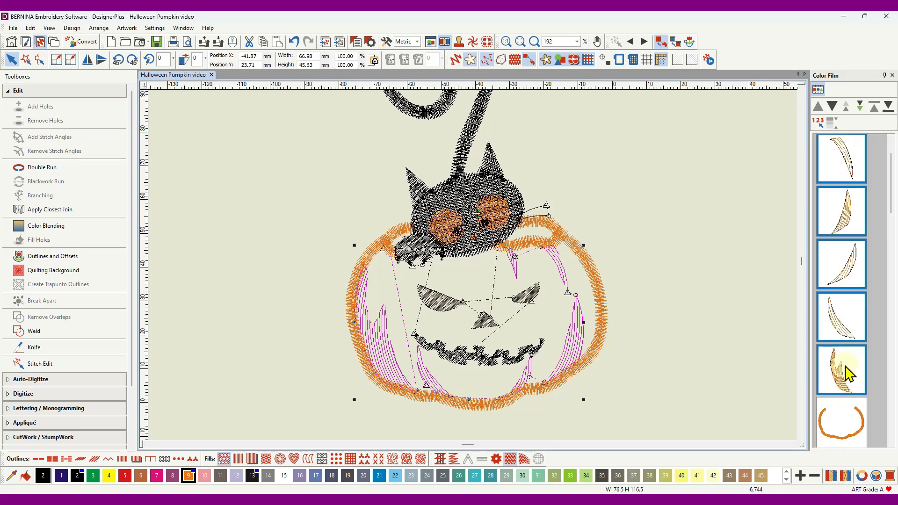
pyautogui.click(845, 375)
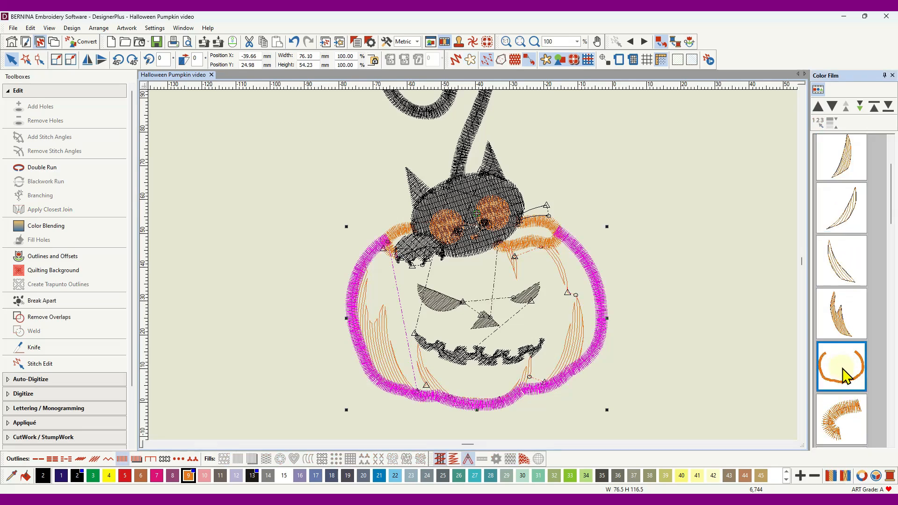
pyautogui.click(847, 423)
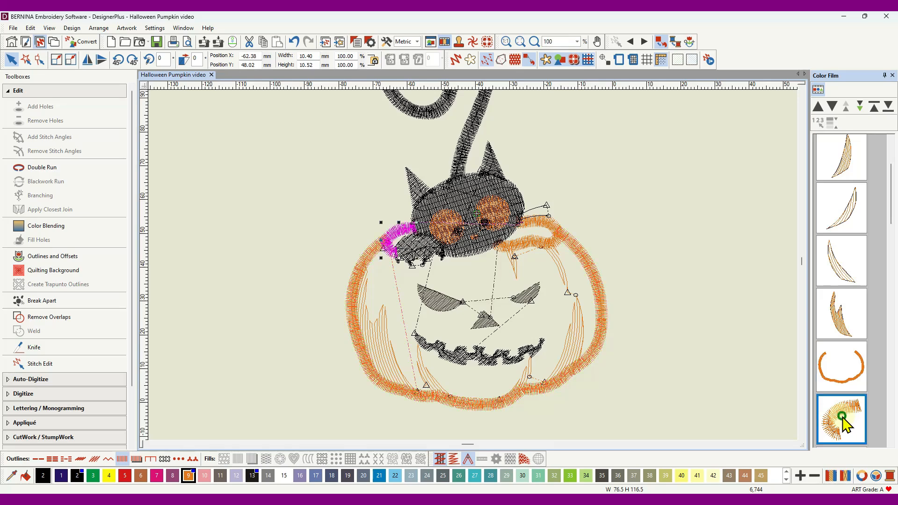
pyautogui.scroll(-2, 841, 416)
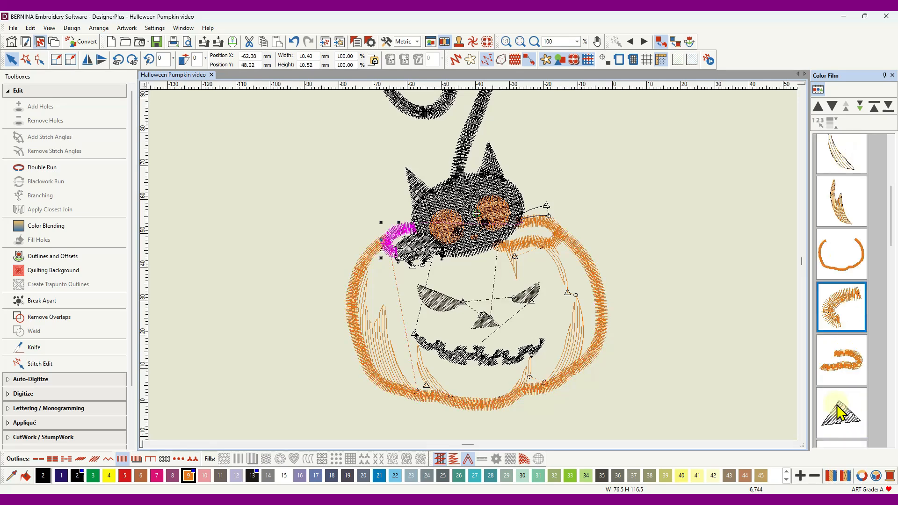
pyautogui.click(849, 368)
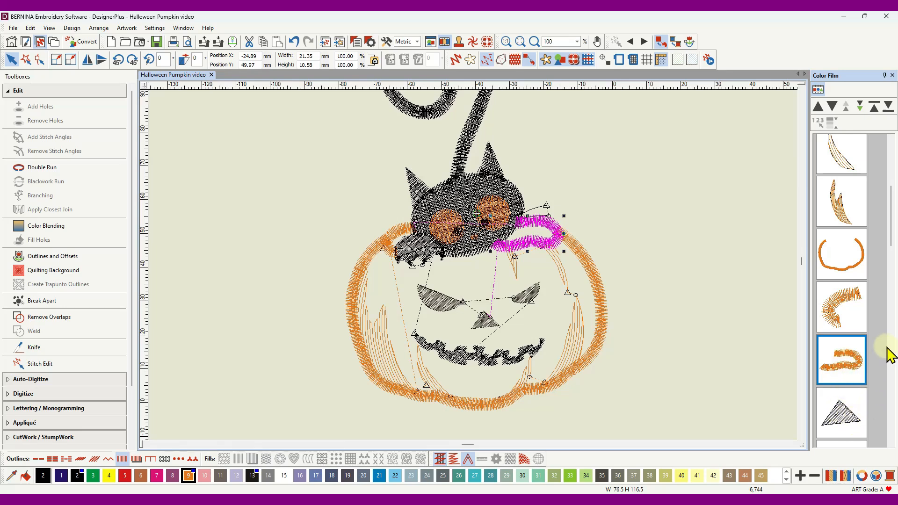
pyautogui.scroll(-5, 891, 238)
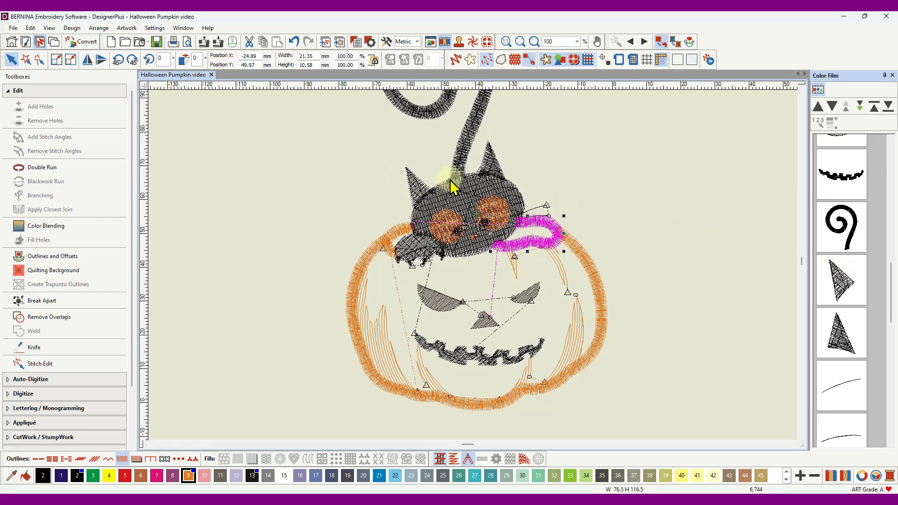
pyautogui.click(463, 155)
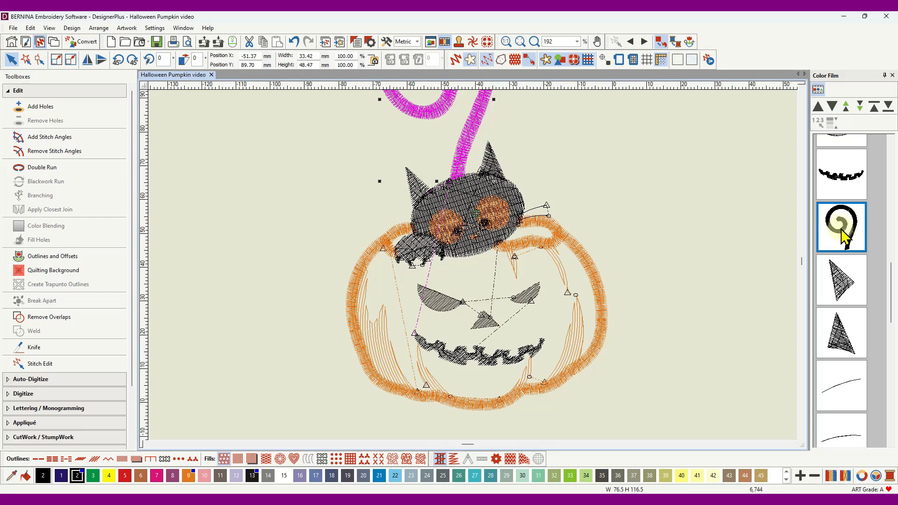
# Select the cat's parts together, starting with the ear away from the whiskers, followed by tail, other ear, both whiskers and head.
pyautogui.click(412, 189)
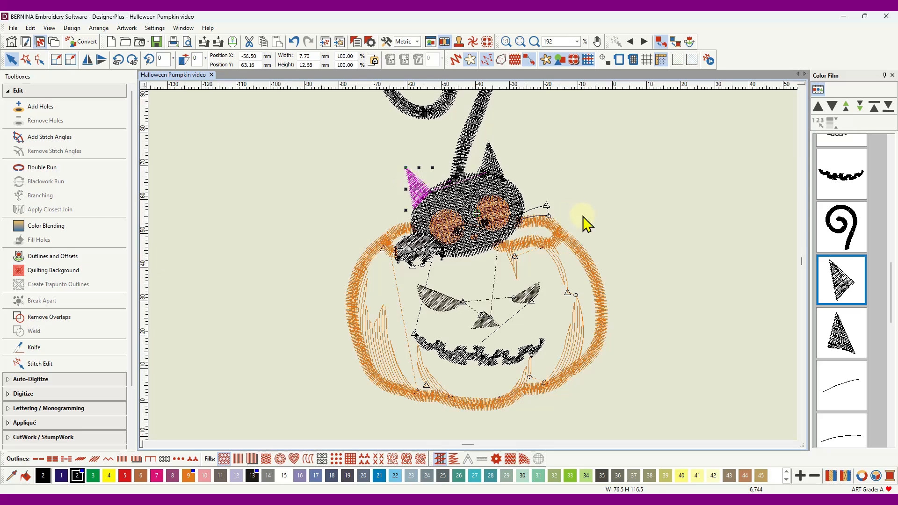
pyautogui.keyDown('ctrl'); pyautogui.click(468, 145); pyautogui.keyUp('ctrl')
pyautogui.keyDown('ctrl'); pyautogui.click(489, 161); pyautogui.keyUp('ctrl')
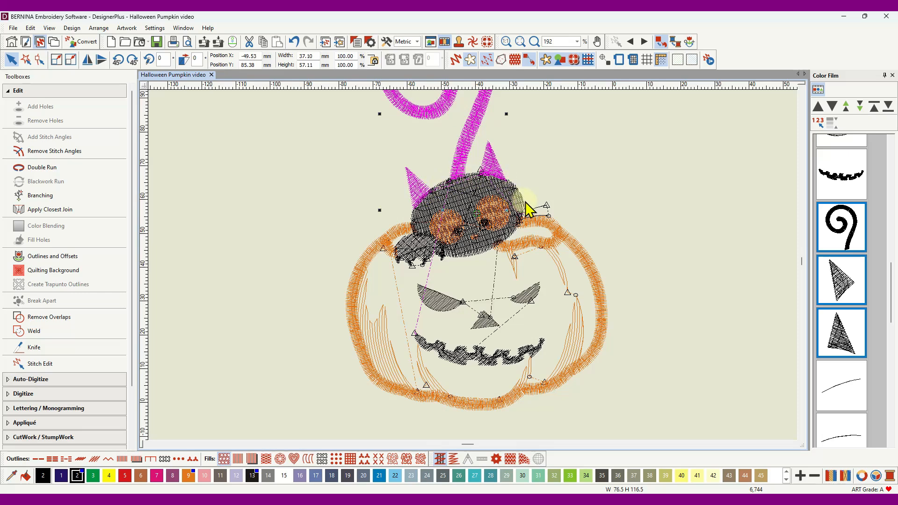
pyautogui.keyDown('ctrl'); pyautogui.click(537, 216); pyautogui.keyUp('ctrl')
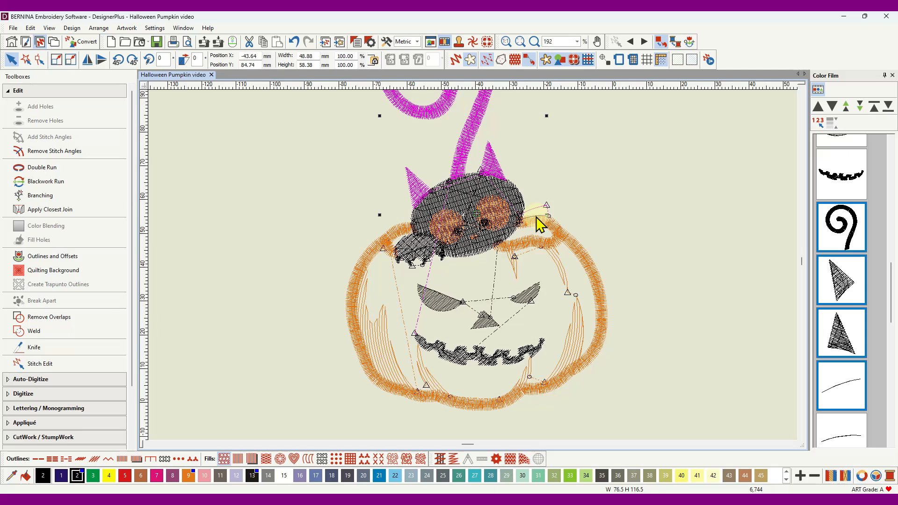
pyautogui.moveTo(539, 224); pyautogui.dragTo(516, 218)
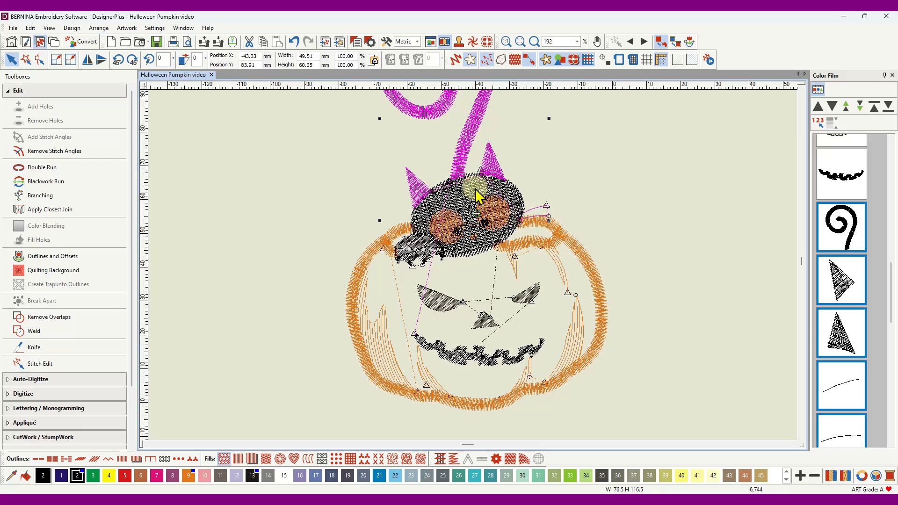
pyautogui.click(460, 193)
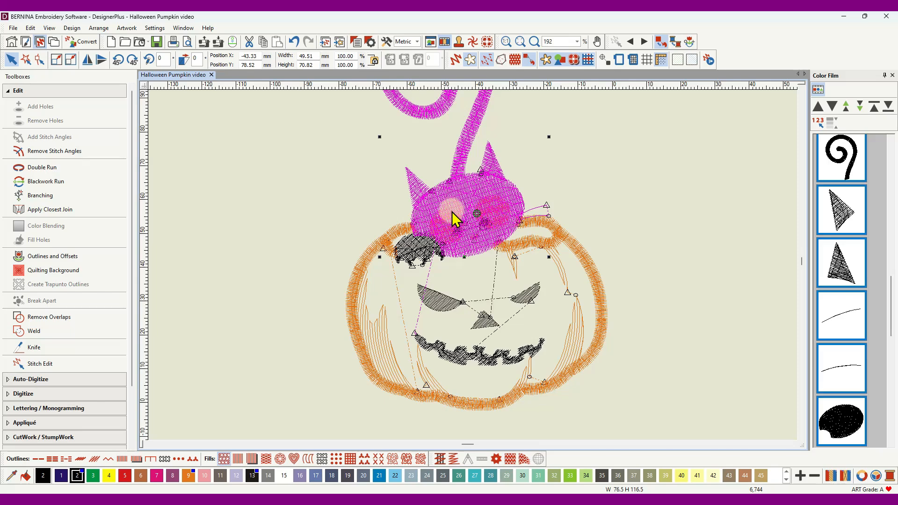
# Add the cat's paw and its four small claws to the selection, working from the claw nearest the head outward.
pyautogui.click(441, 259)
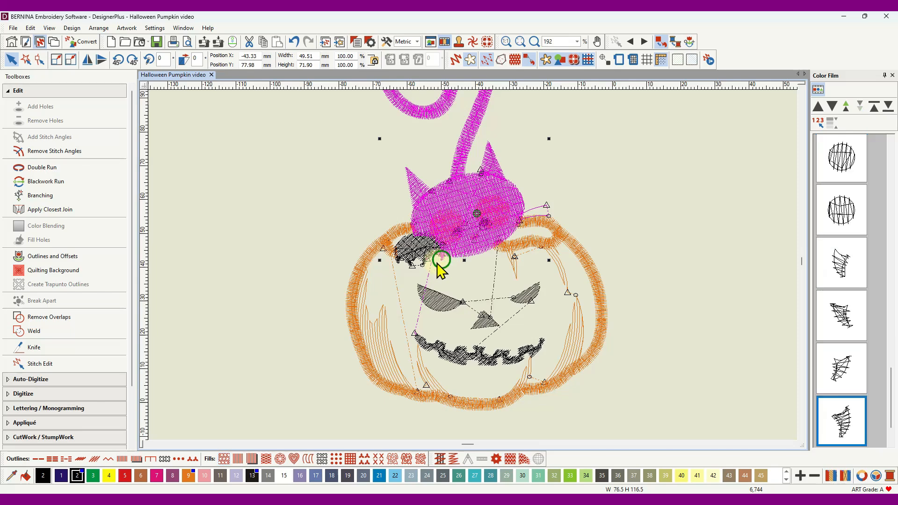
pyautogui.keyDown('ctrl'); pyautogui.click(413, 262); pyautogui.keyUp('ctrl')
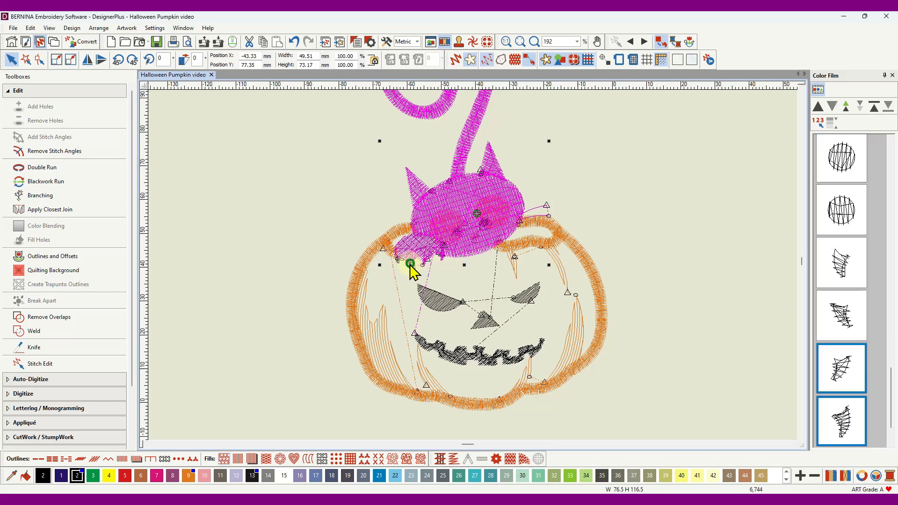
pyautogui.keyDown('ctrl'); pyautogui.click(418, 248); pyautogui.keyUp('ctrl')
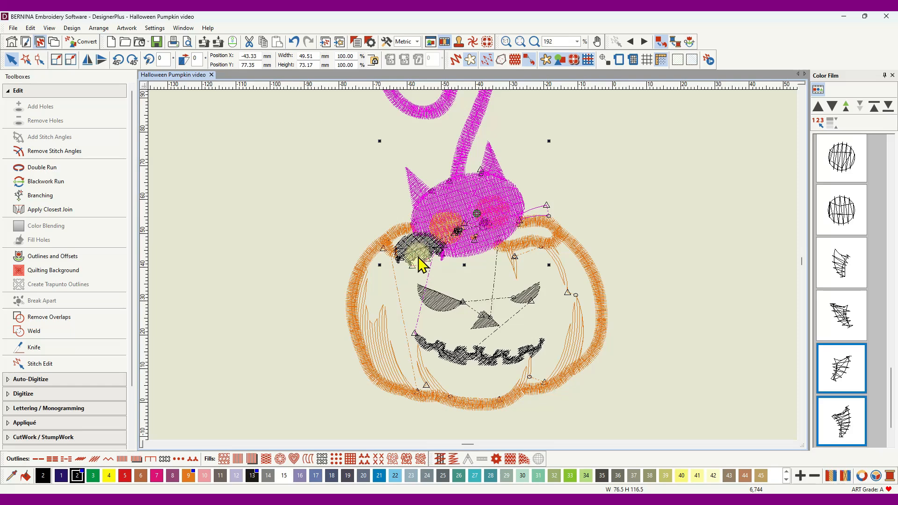
pyautogui.hscroll(-3, 412, 270)
pyautogui.hscroll(-3, 491, 290)
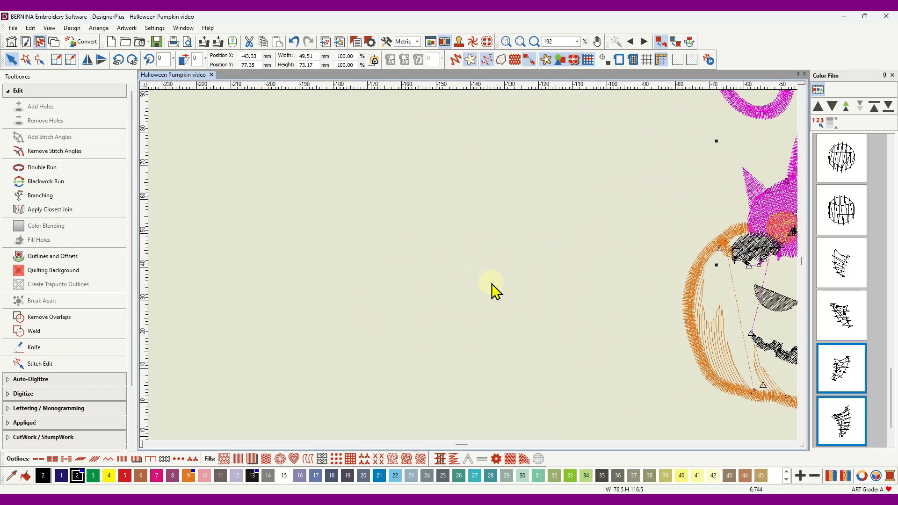
pyautogui.hscroll(4, 702, 290)
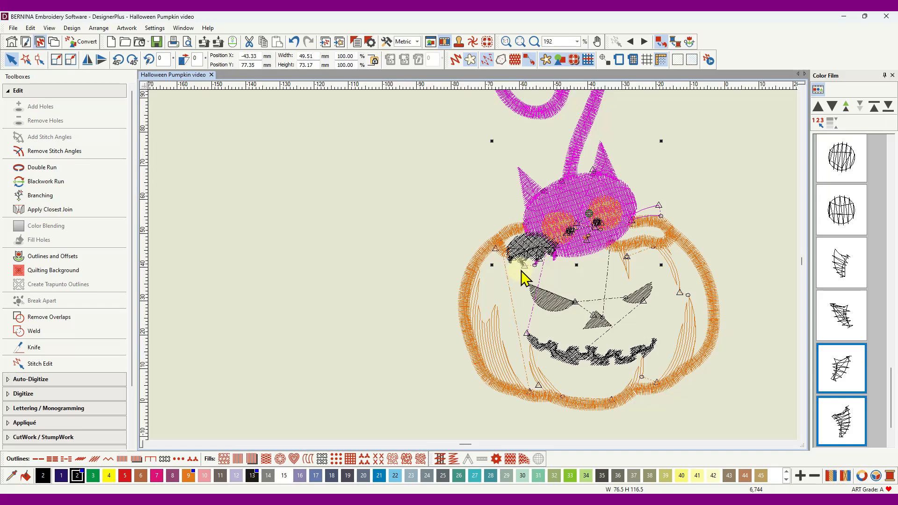
pyautogui.scroll(5, 522, 276)
pyautogui.scroll(1, 473, 270)
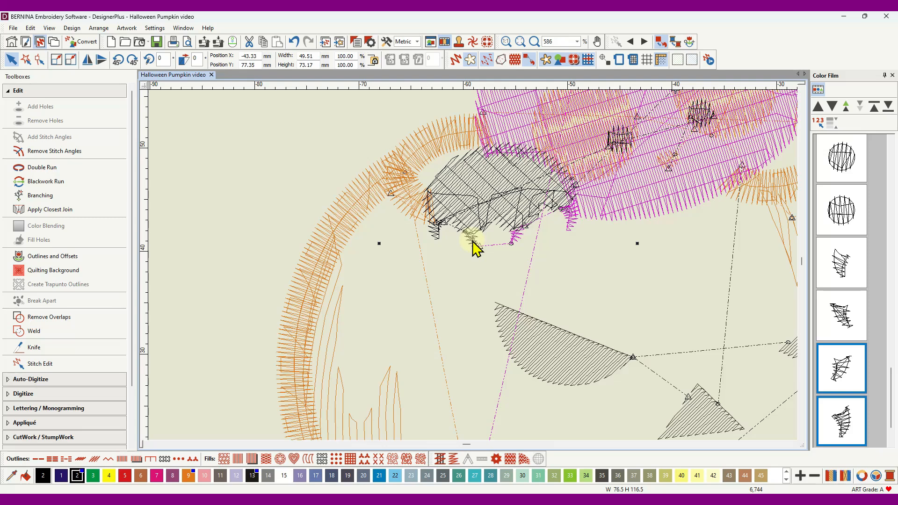
pyautogui.keyDown('ctrl'); pyautogui.click(473, 244); pyautogui.keyUp('ctrl')
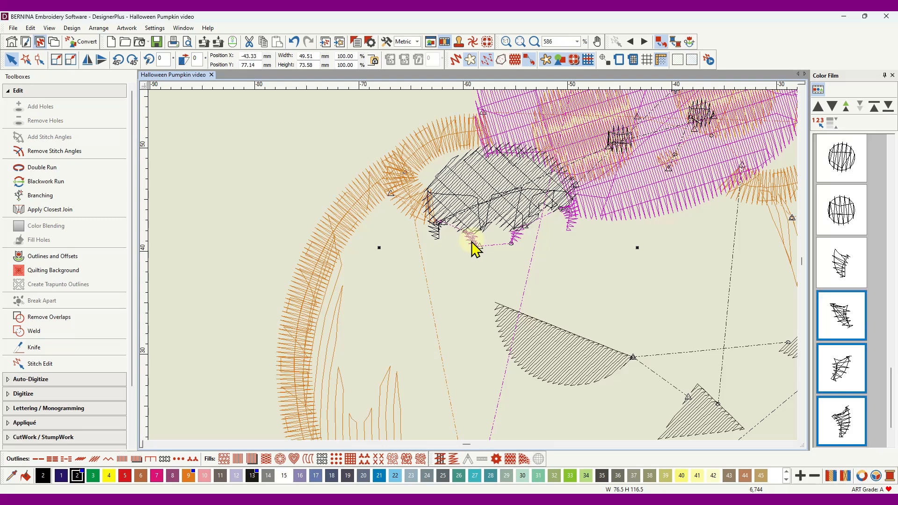
pyautogui.keyDown('ctrl'); pyautogui.click(433, 236); pyautogui.keyUp('ctrl')
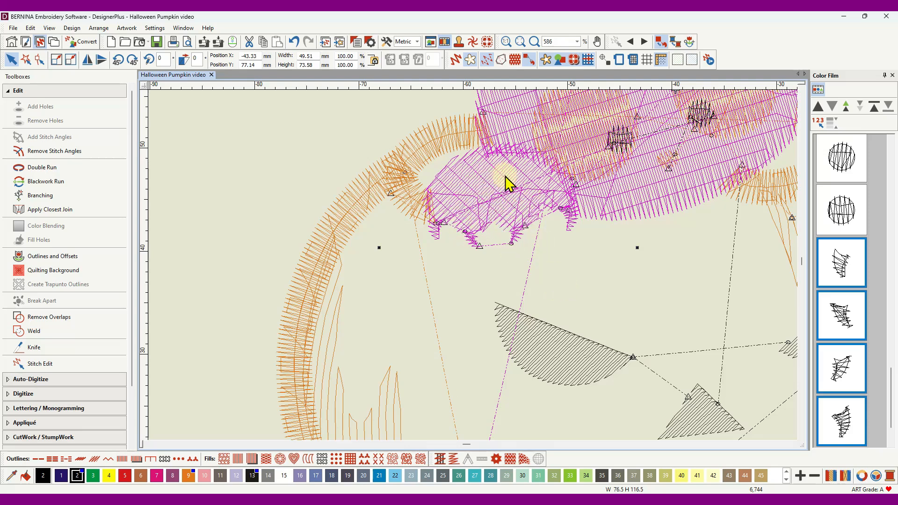
# Add the pumpkin's larger eye, nose, smaller eye and jagged mouth to the selected cat parts.
pyautogui.keyDown('ctrl'); pyautogui.click(566, 350); pyautogui.keyUp('ctrl')
pyautogui.hscroll(4, 698, 359)
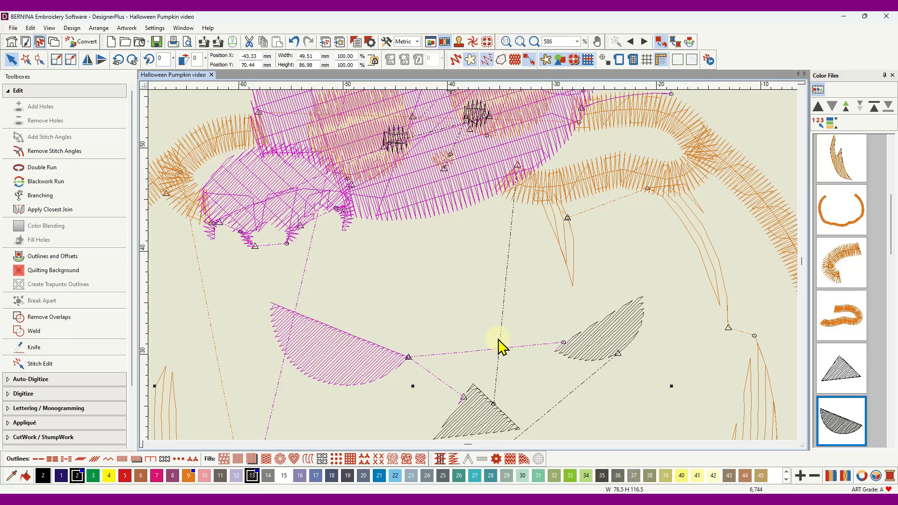
pyautogui.scroll(-3, 499, 346)
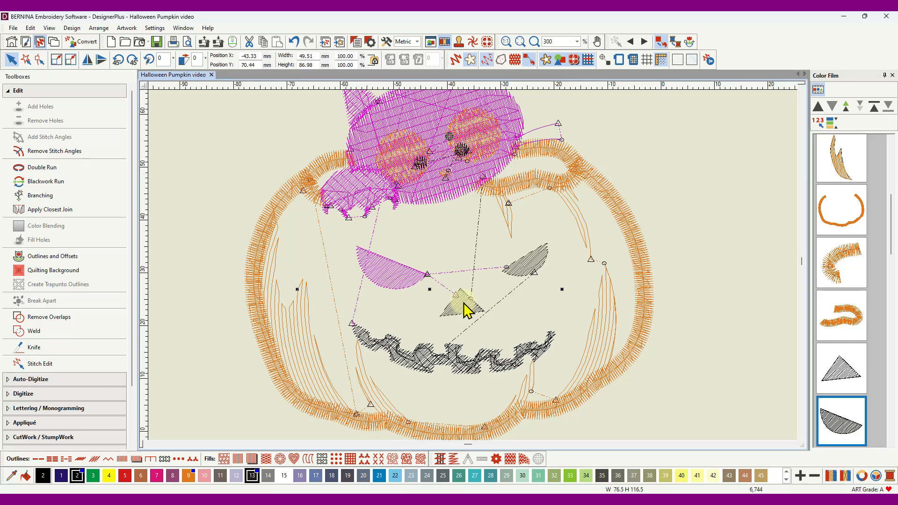
pyautogui.keyDown('ctrl'); pyautogui.click(463, 305); pyautogui.keyUp('ctrl')
pyautogui.keyDown('ctrl'); pyautogui.click(531, 274); pyautogui.keyUp('ctrl')
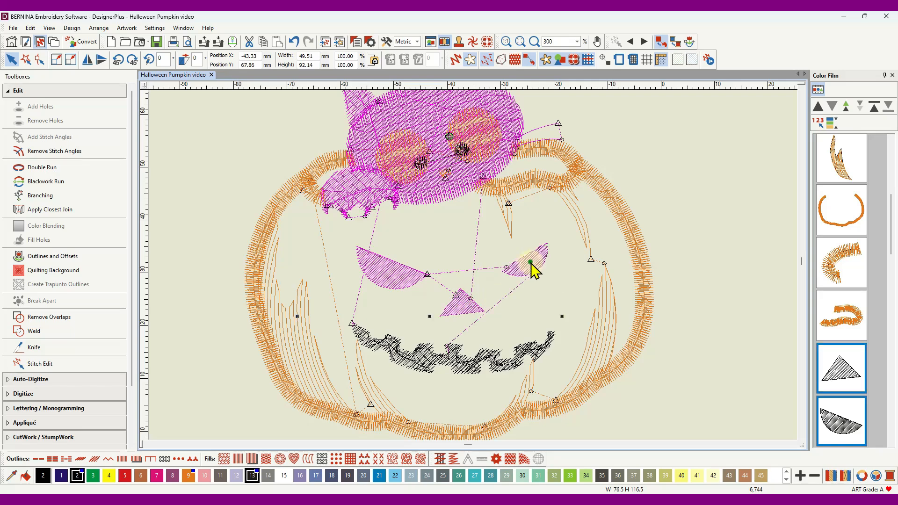
pyautogui.keyDown('ctrl'); pyautogui.click(546, 343); pyautogui.keyUp('ctrl')
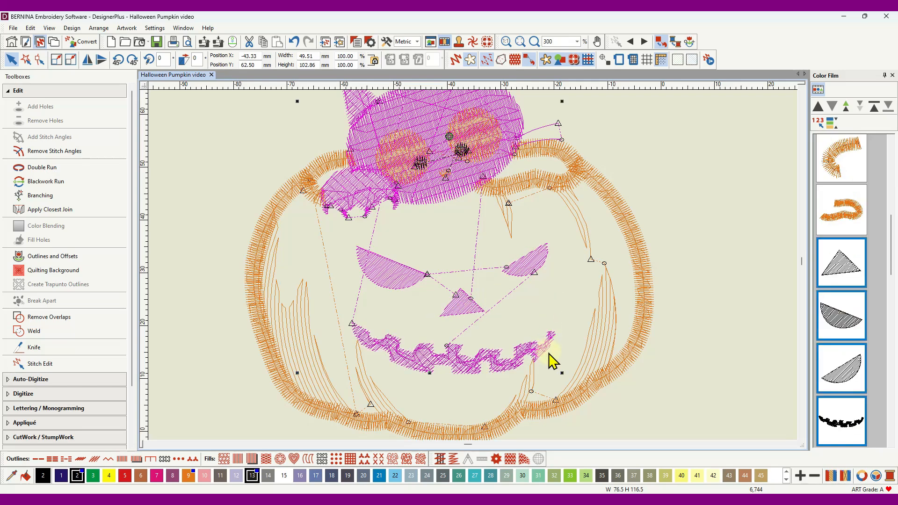
# Sequence the selected cat and face objects by color, with Black 13 ahead of Classic Black.
pyautogui.click(830, 125)
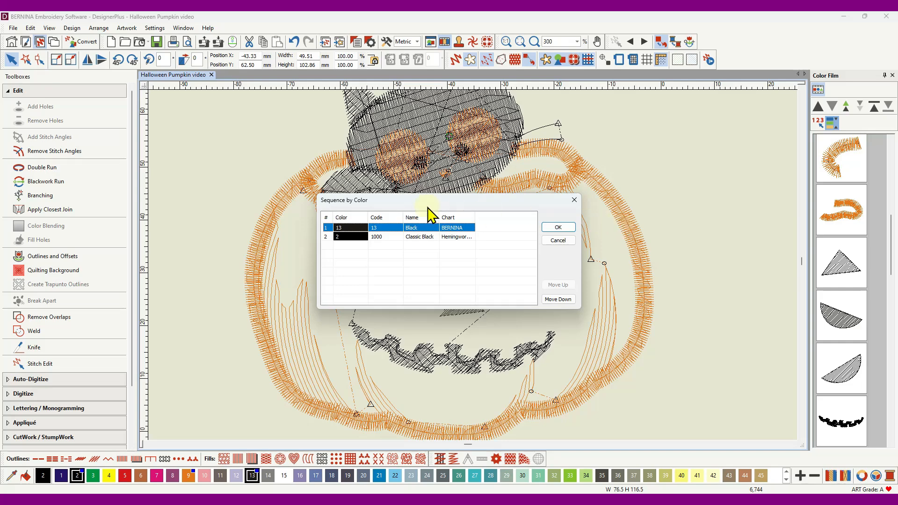
pyautogui.click(561, 229)
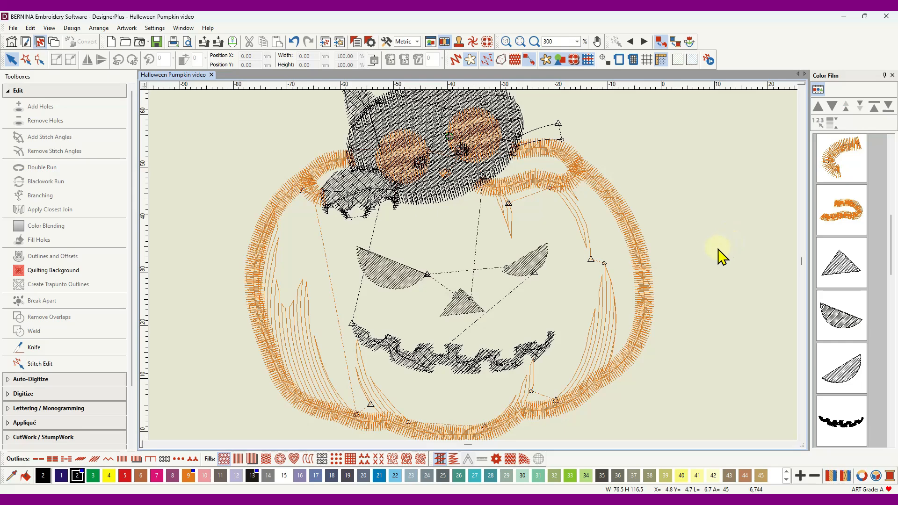
# Show the design grouped by color blocks and recolor the pumpkin's eyes and nose from color 13 to color 2.
pyautogui.click(818, 90)
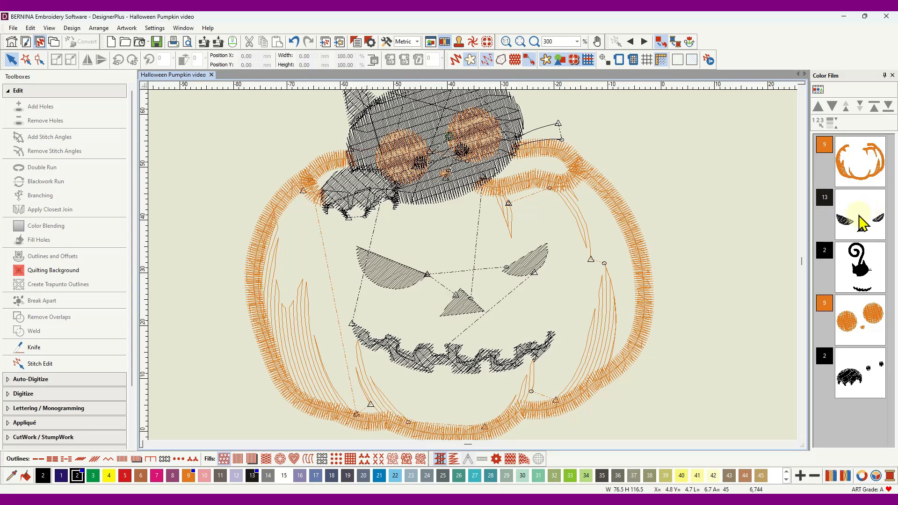
pyautogui.click(825, 199)
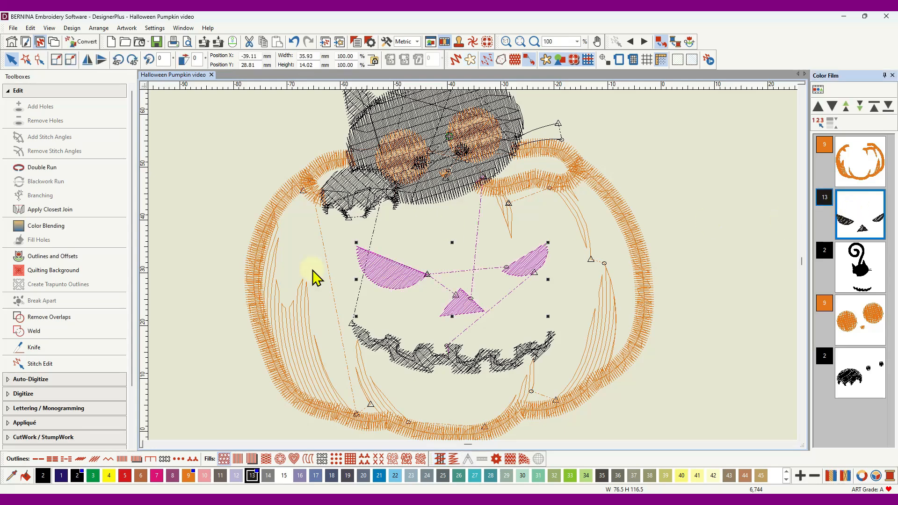
pyautogui.click(78, 476)
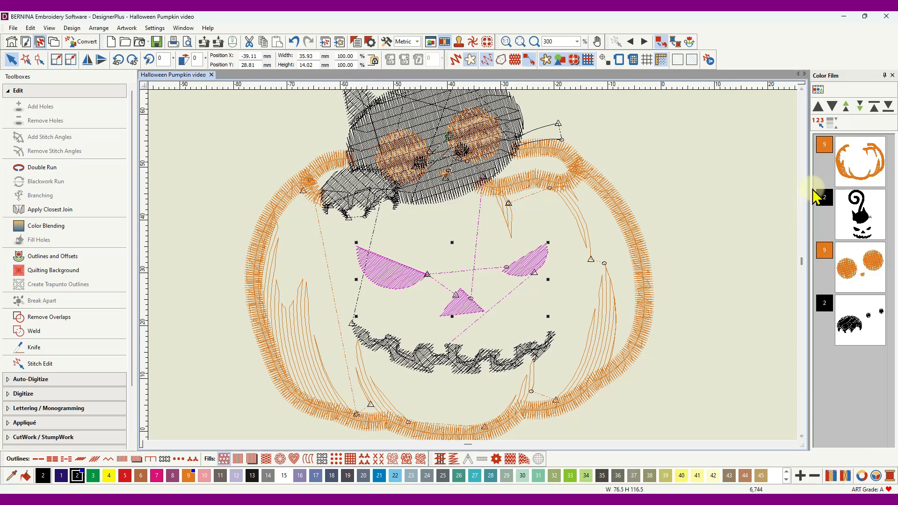
# Clear the selection and reselect the cat in order: ear away from the whiskers, tail, other ear, both whiskers and head.
pyautogui.scroll(-1, 449, 243)
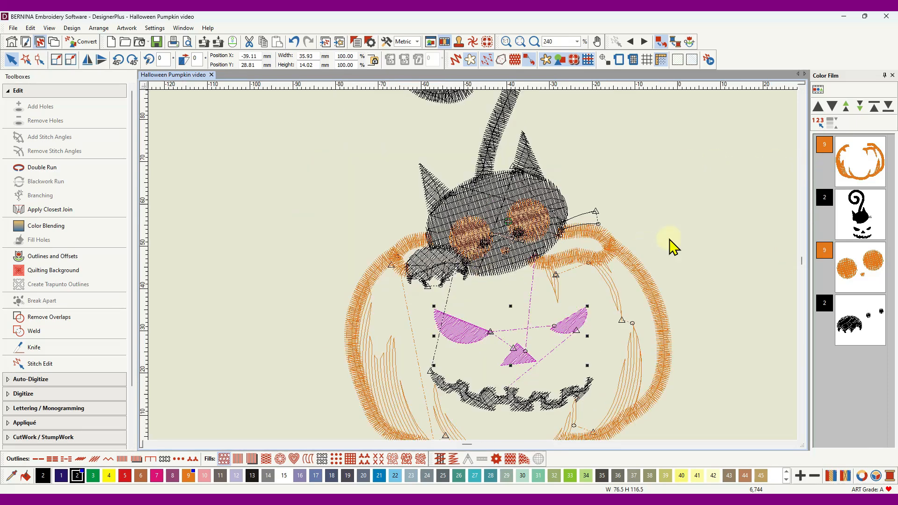
pyautogui.click(724, 216)
pyautogui.click(429, 184)
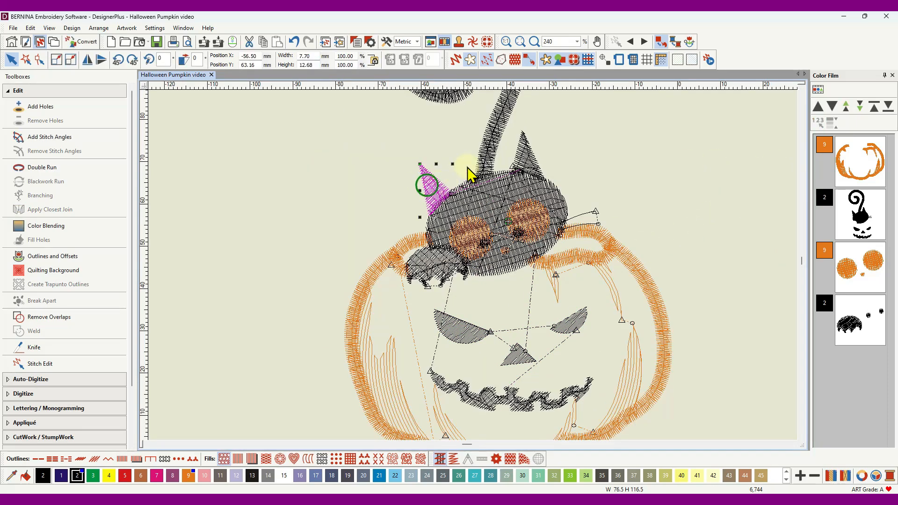
pyautogui.keyDown('ctrl'); pyautogui.click(491, 148); pyautogui.keyUp('ctrl')
pyautogui.keyDown('ctrl'); pyautogui.click(523, 150); pyautogui.keyUp('ctrl')
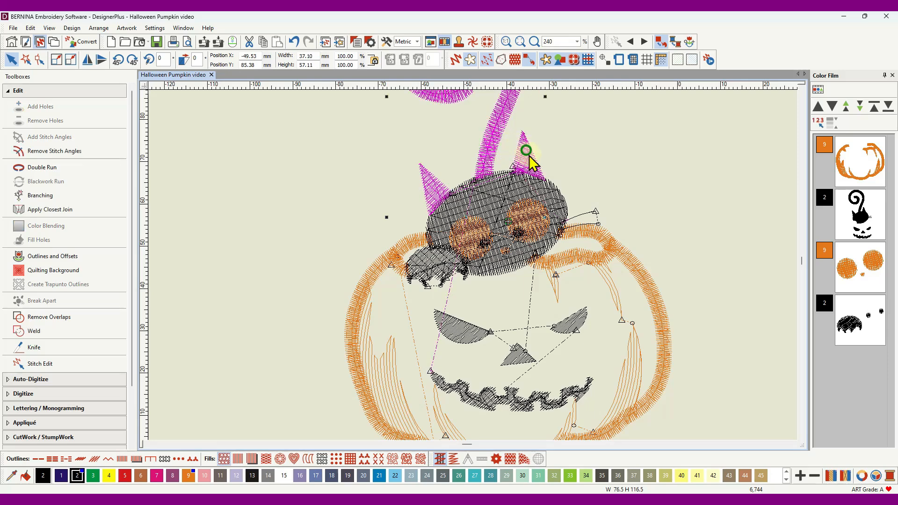
pyautogui.keyDown('ctrl'); pyautogui.click(580, 212); pyautogui.keyUp('ctrl')
pyautogui.keyDown('ctrl'); pyautogui.click(588, 213); pyautogui.keyUp('ctrl')
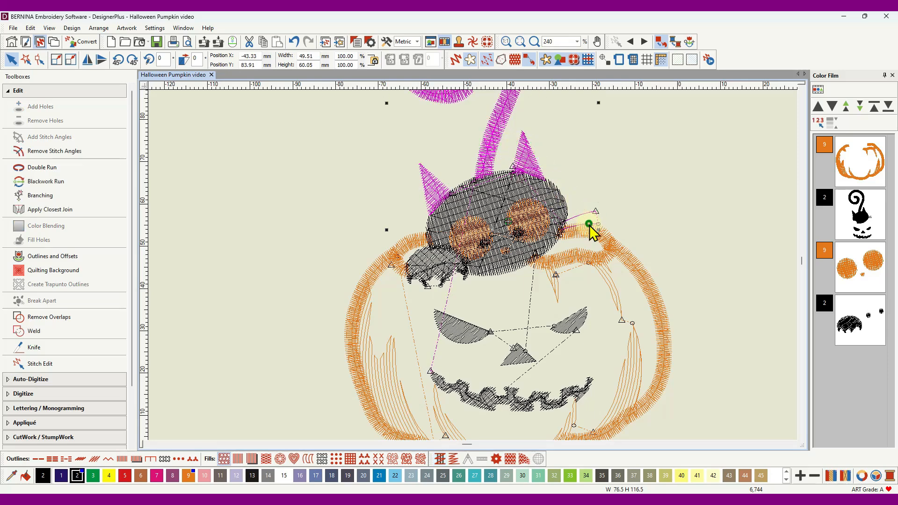
pyautogui.keyDown('ctrl'); pyautogui.click(561, 202); pyautogui.keyUp('ctrl')
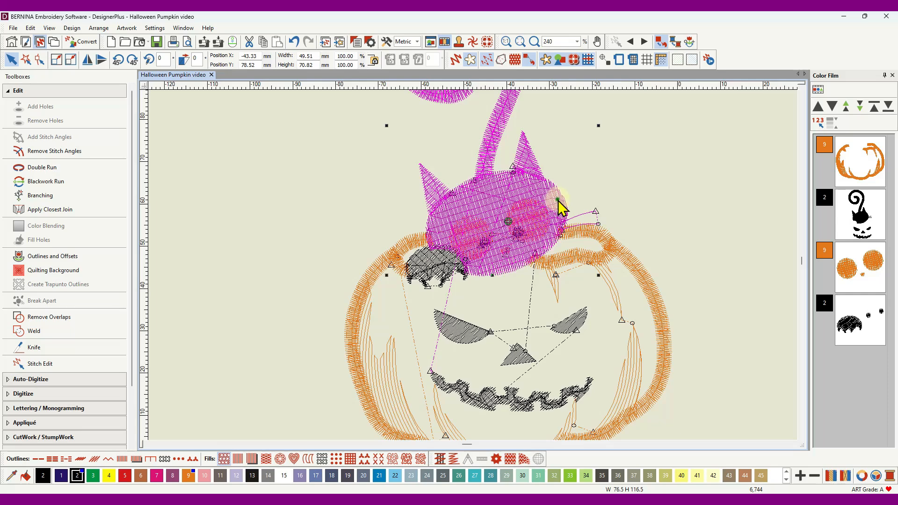
# Extend the selection with the cat's claws and paw, followed by the pumpkin's larger eye, nose, smaller eye and jagged mouth.
pyautogui.keyDown('ctrl'); pyautogui.click(445, 284); pyautogui.keyUp('ctrl')
pyautogui.keyDown('ctrl'); pyautogui.click(444, 285); pyautogui.keyUp('ctrl')
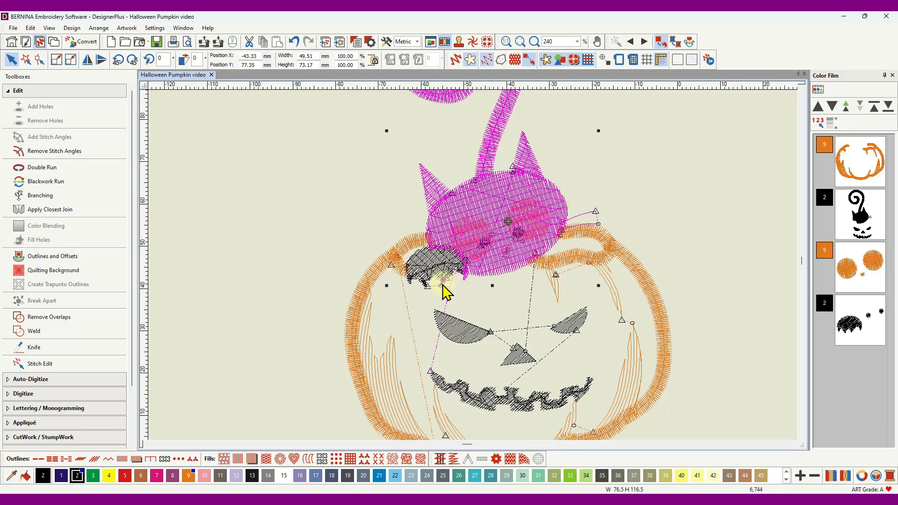
pyautogui.keyDown('ctrl'); pyautogui.click(427, 267); pyautogui.keyUp('ctrl')
pyautogui.keyDown('ctrl'); pyautogui.click(454, 327); pyautogui.keyUp('ctrl')
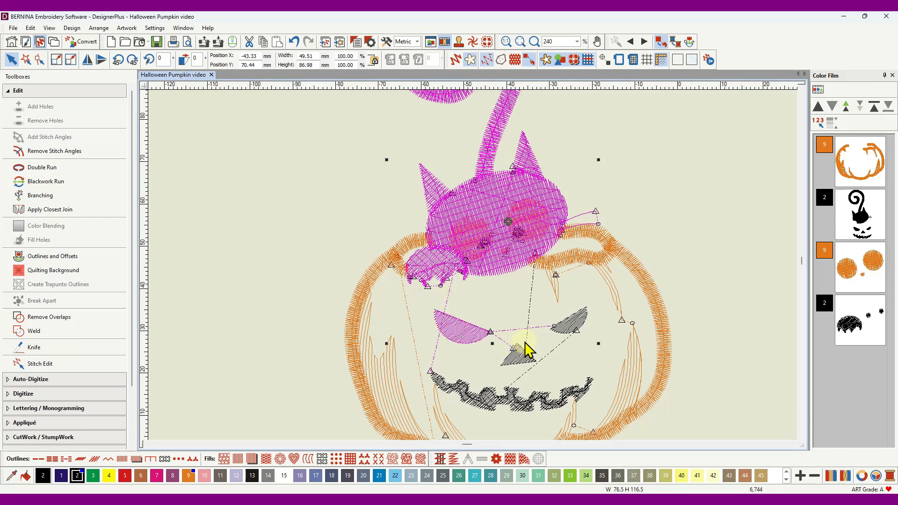
pyautogui.keyDown('ctrl'); pyautogui.click(519, 361); pyautogui.keyUp('ctrl')
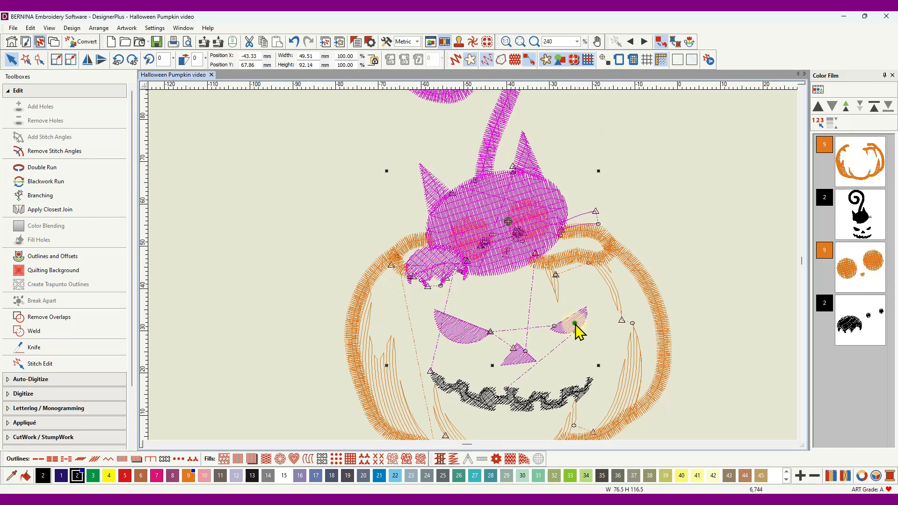
pyautogui.keyDown('ctrl'); pyautogui.click(581, 394); pyautogui.keyUp('ctrl')
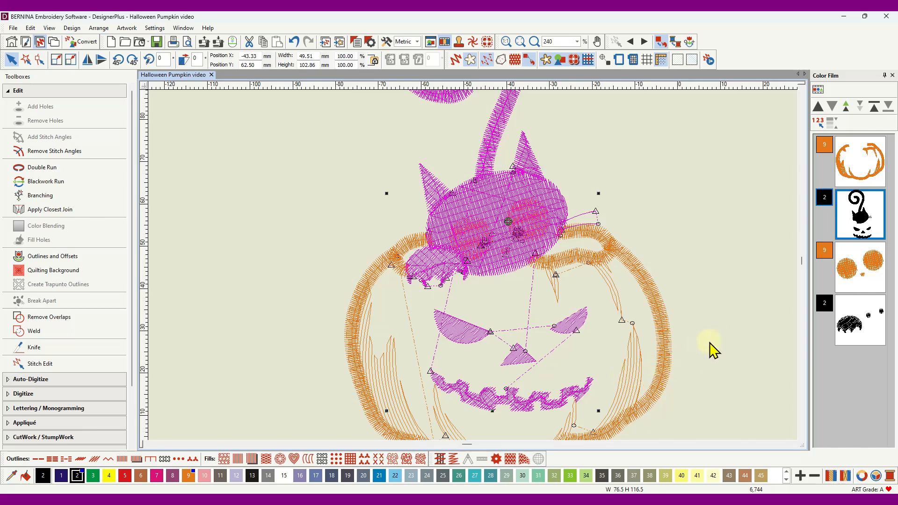
# Resequence the selected objects in the order of selection and display the whole design in artistic view.
pyautogui.click(818, 123)
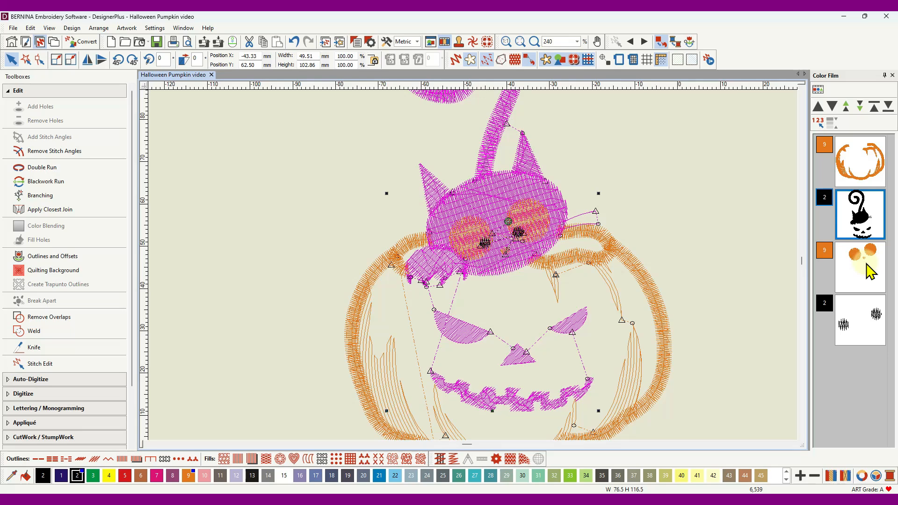
pyautogui.click(728, 207)
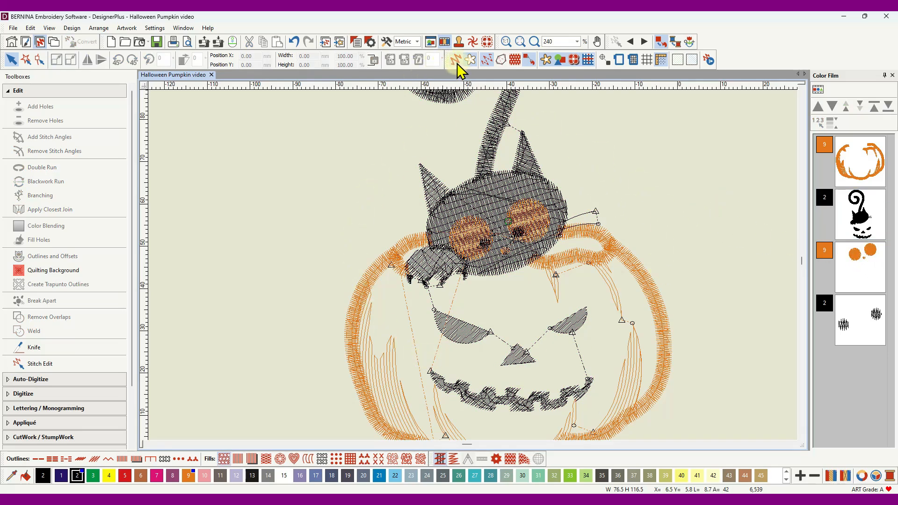
pyautogui.click(456, 60)
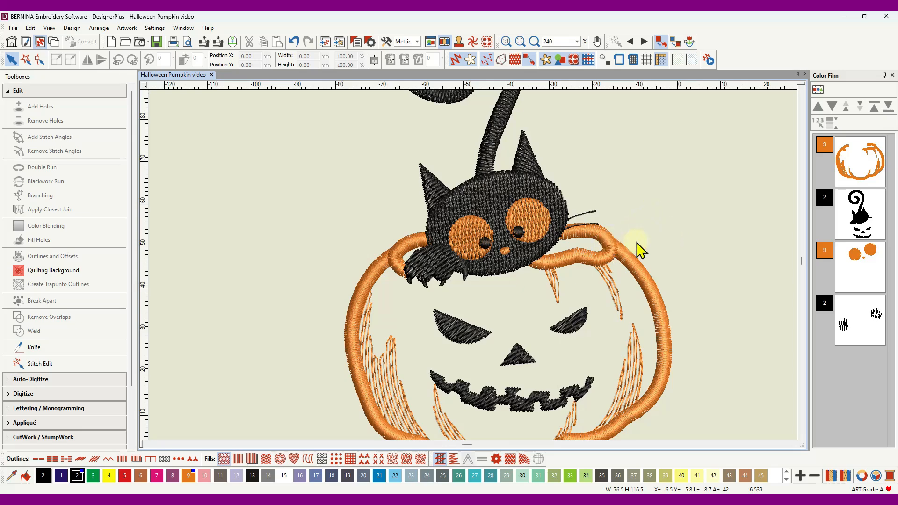
pyautogui.scroll(-4, 620, 290)
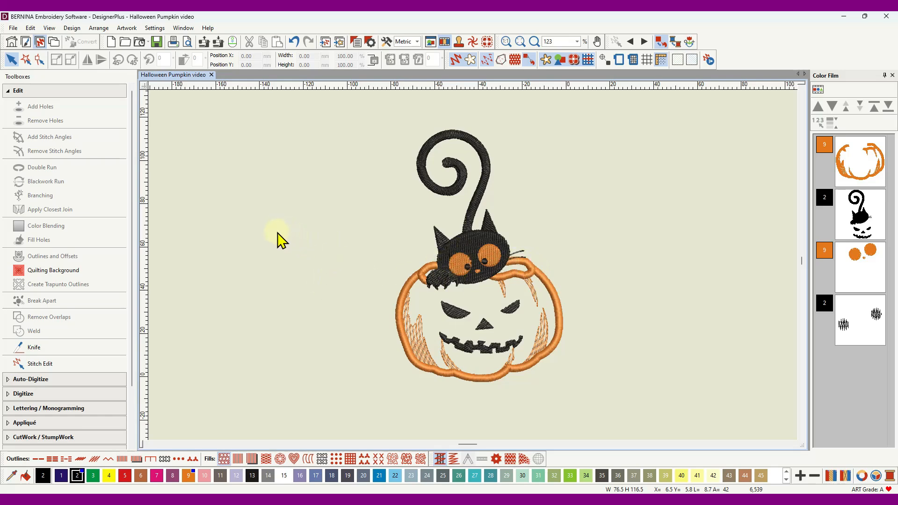
# Open the whole design in Advanced Appliqué, examine the pumpkin's fabric patch around the cat's paw, and close it.
pyautogui.click(28, 423)
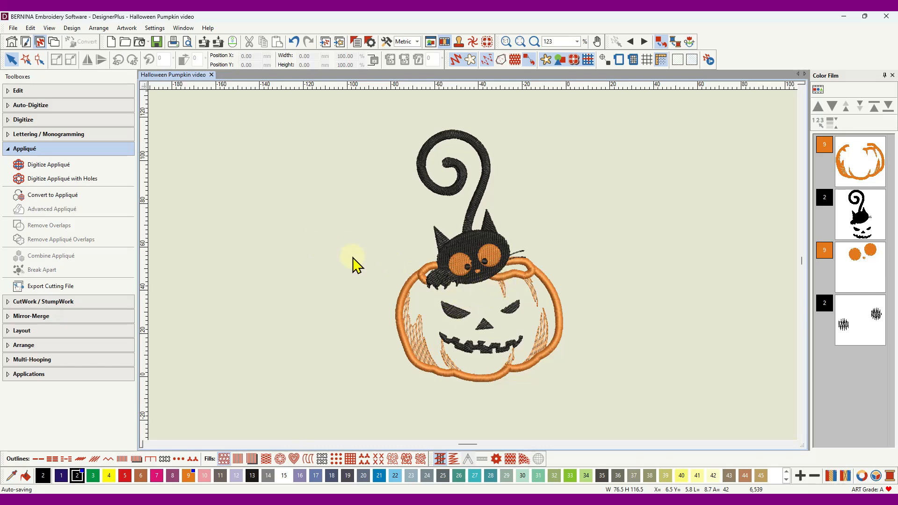
pyautogui.click(862, 168)
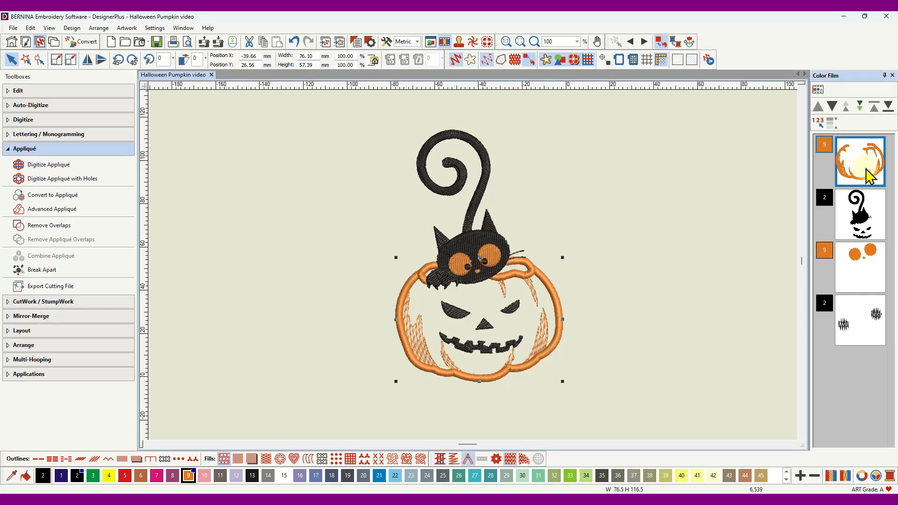
pyautogui.keyDown('shift'); pyautogui.click(862, 344); pyautogui.keyUp('shift')
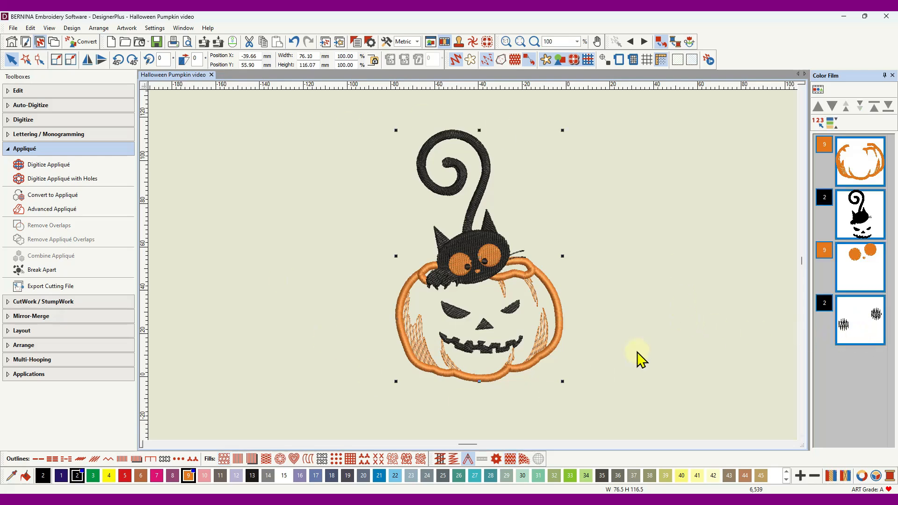
pyautogui.click(41, 212)
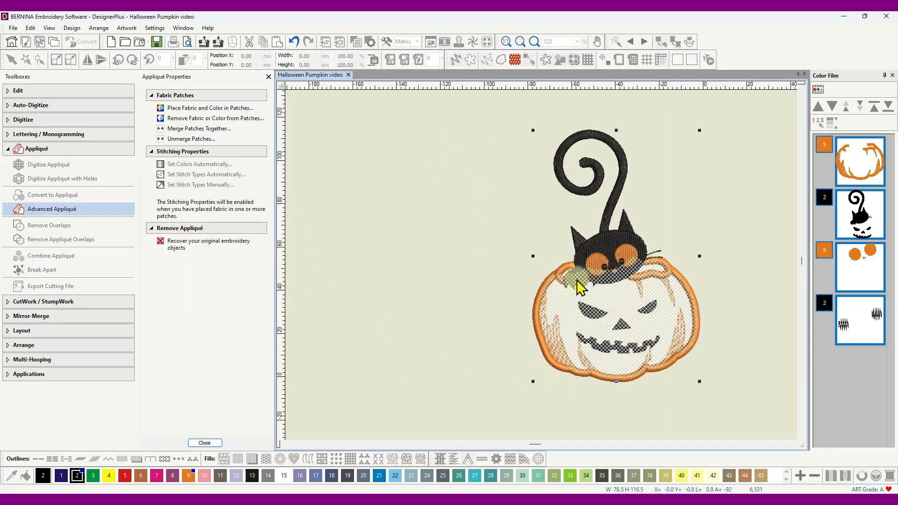
pyautogui.scroll(4, 584, 293)
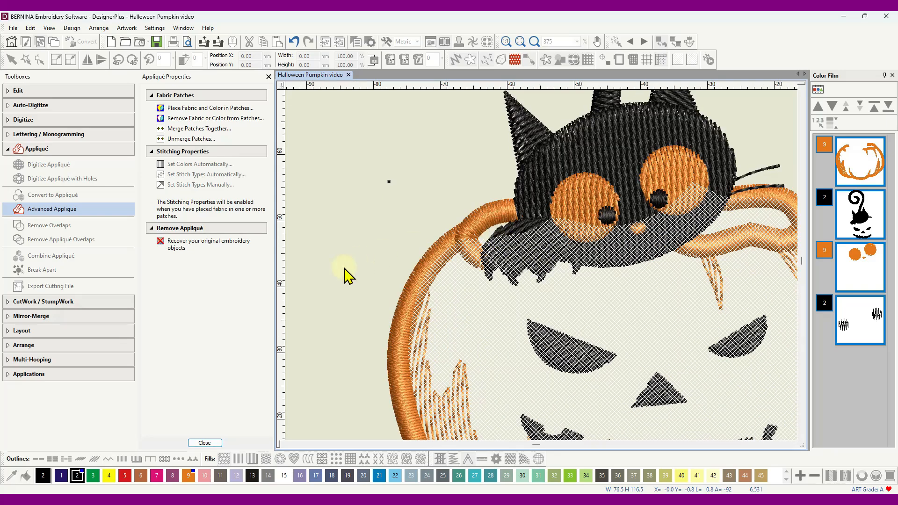
pyautogui.click(210, 444)
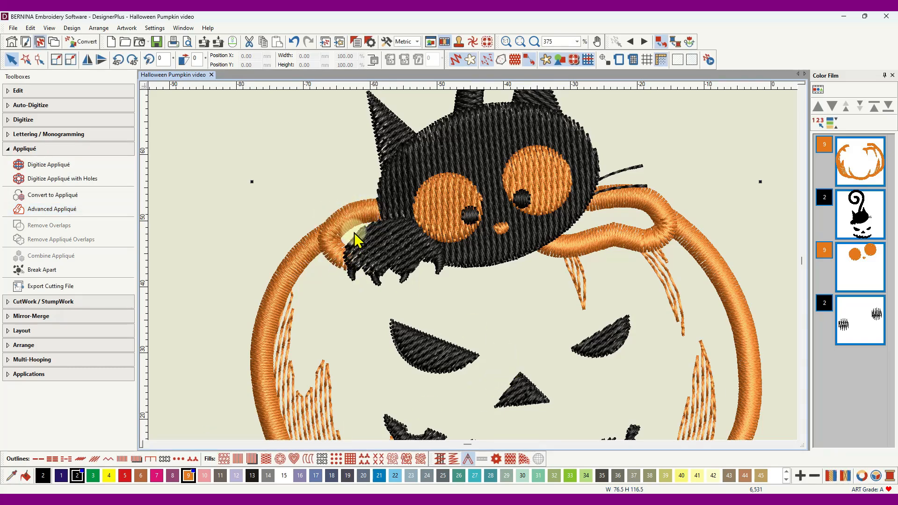
# Return to stitch view and reshape the small pumpkin opening segment, extending its lower end farther under the cat's paw.
pyautogui.click(456, 60)
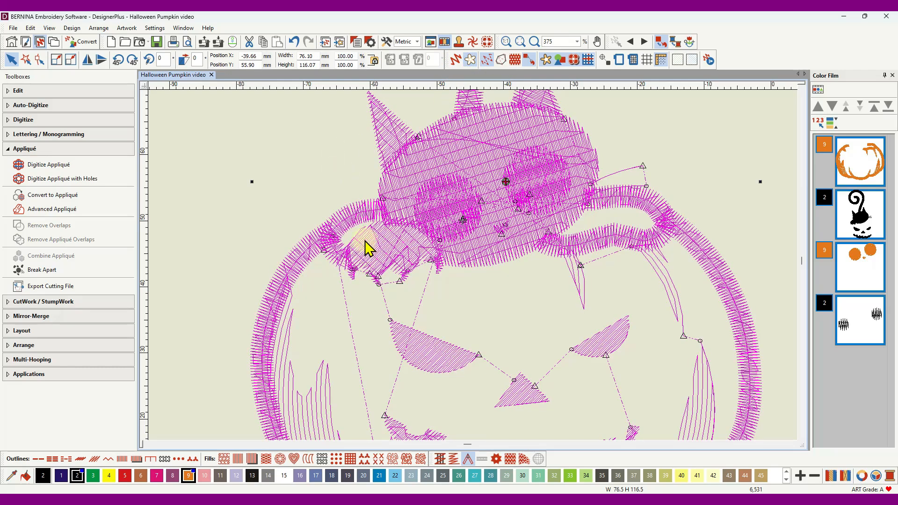
pyautogui.click(201, 190)
pyautogui.click(372, 245)
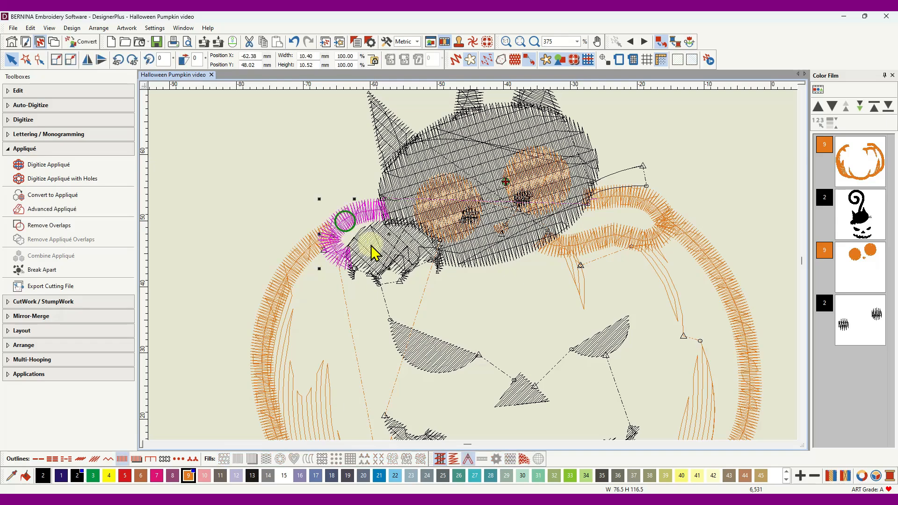
pyautogui.scroll(6, 356, 266)
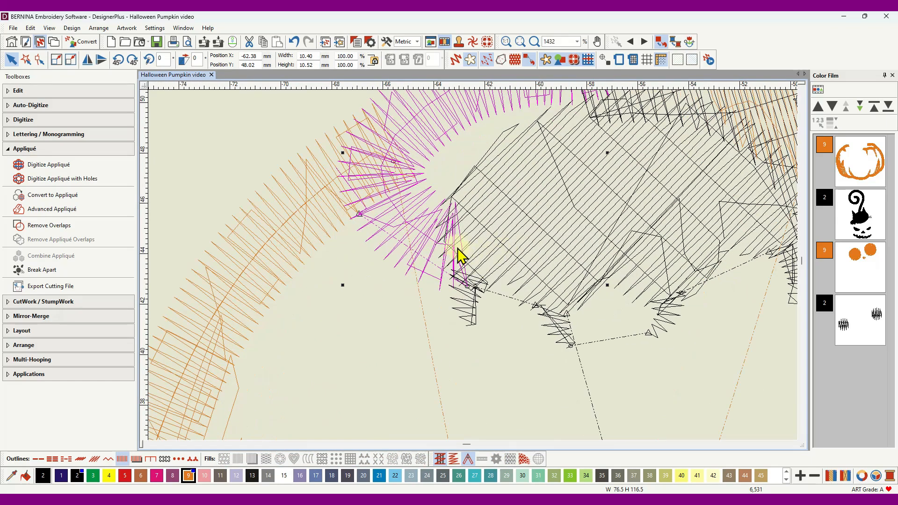
pyautogui.click(41, 60)
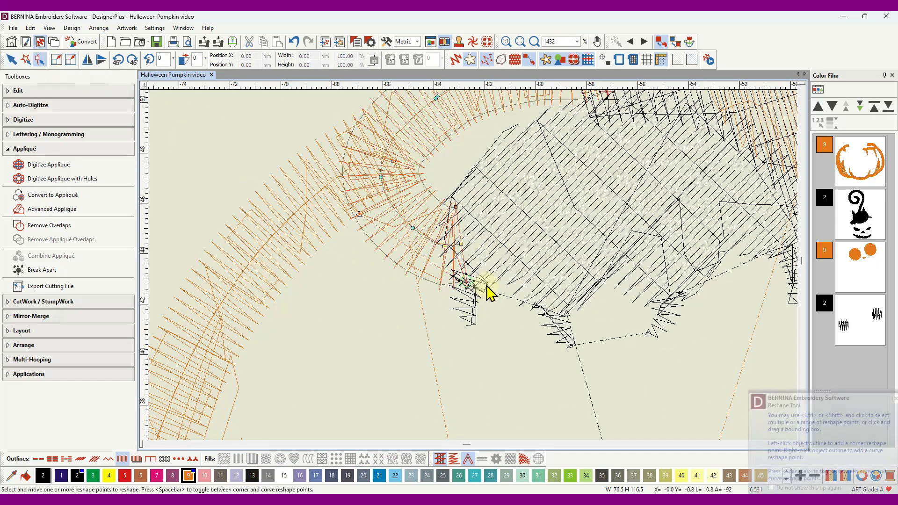
pyautogui.moveTo(463, 242); pyautogui.dragTo(467, 240)
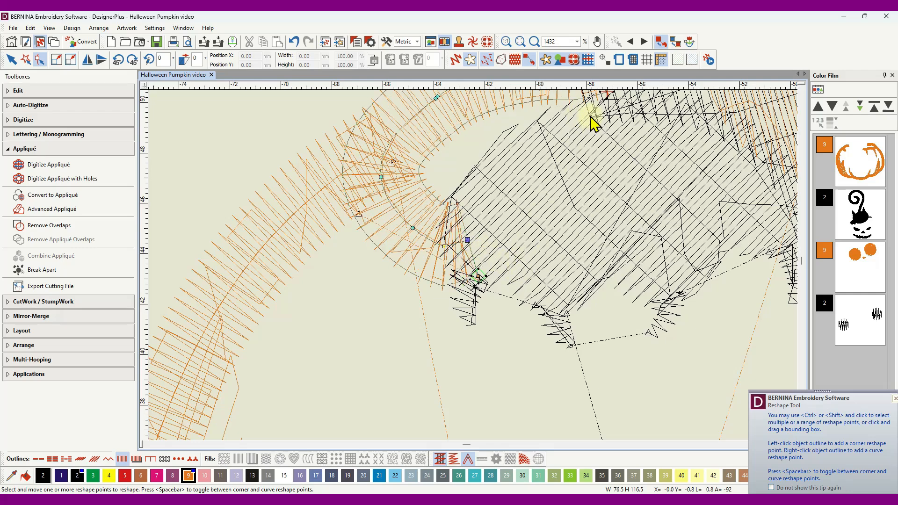
pyautogui.scroll(-2, 590, 116)
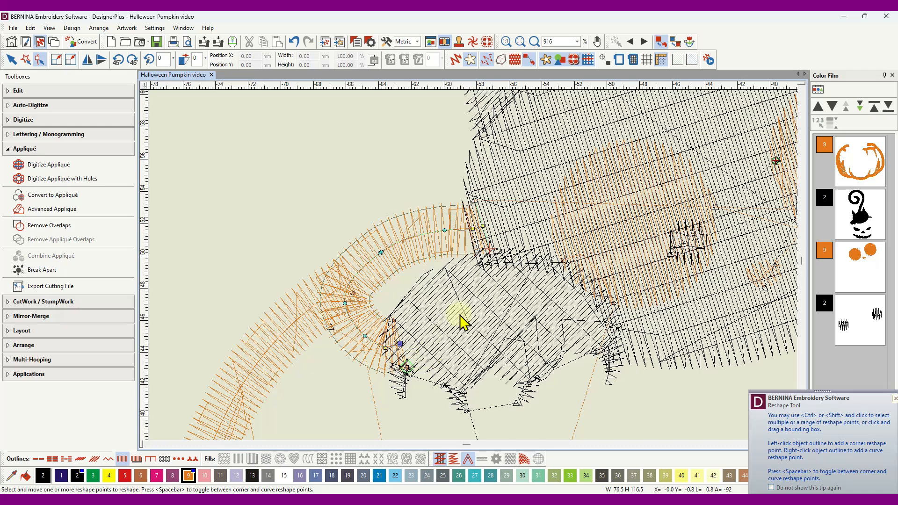
pyautogui.click(11, 59)
pyautogui.click(270, 145)
# Select the entire design, reopen it in Advanced Appliqué and examine the patch around the cat's paw.
pyautogui.scroll(-8, 469, 266)
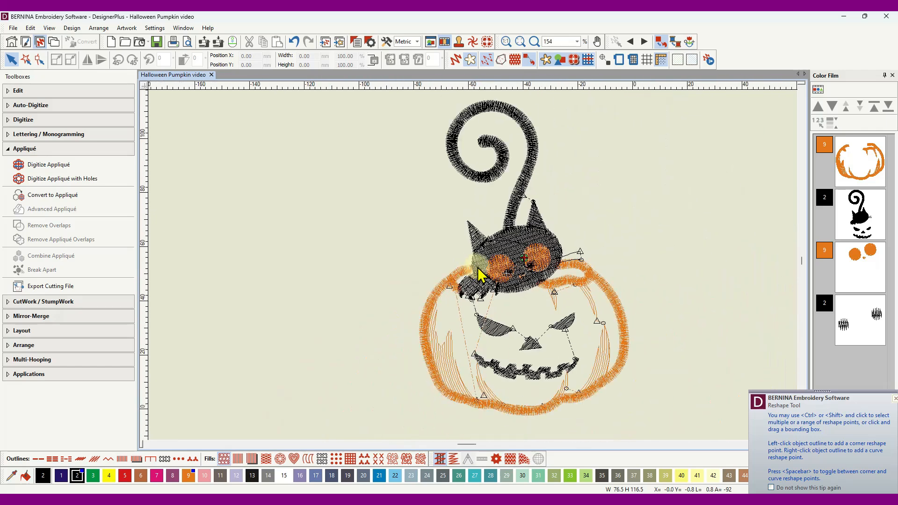
pyautogui.scroll(-2, 473, 270)
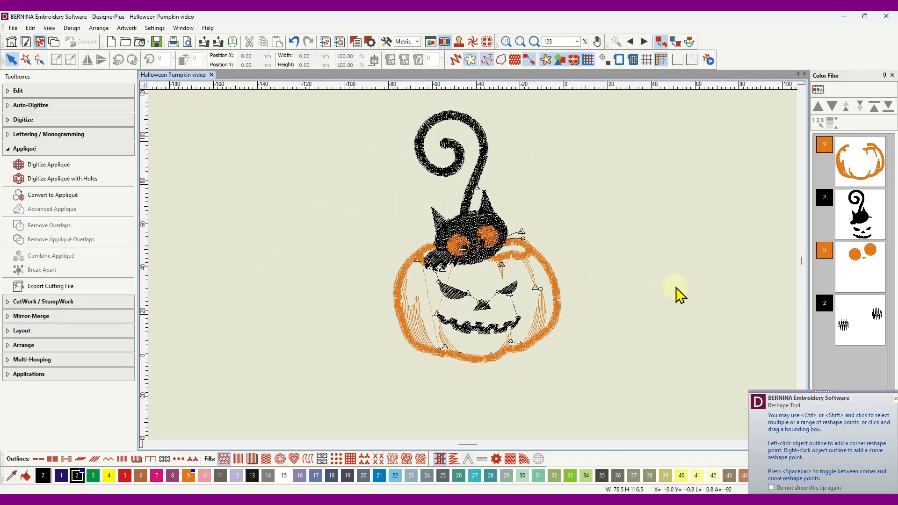
pyautogui.hotkey('ctrl', 'a')
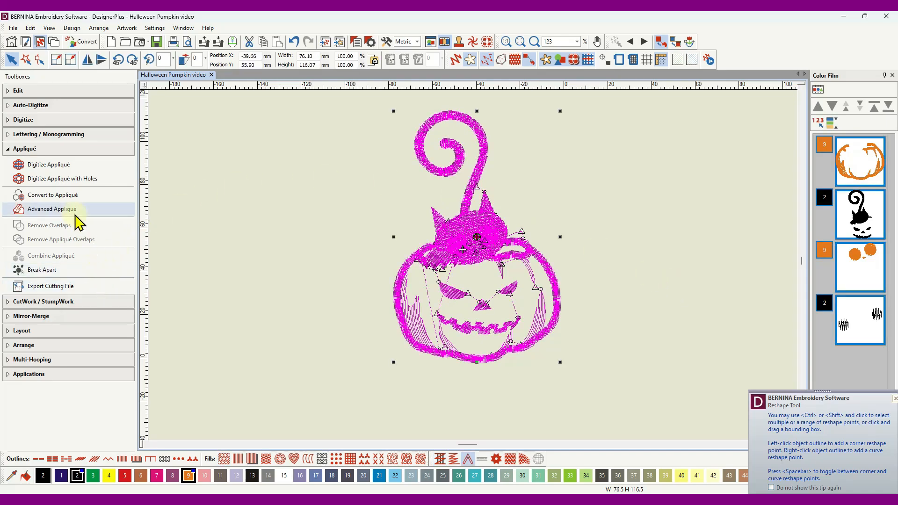
pyautogui.click(53, 209)
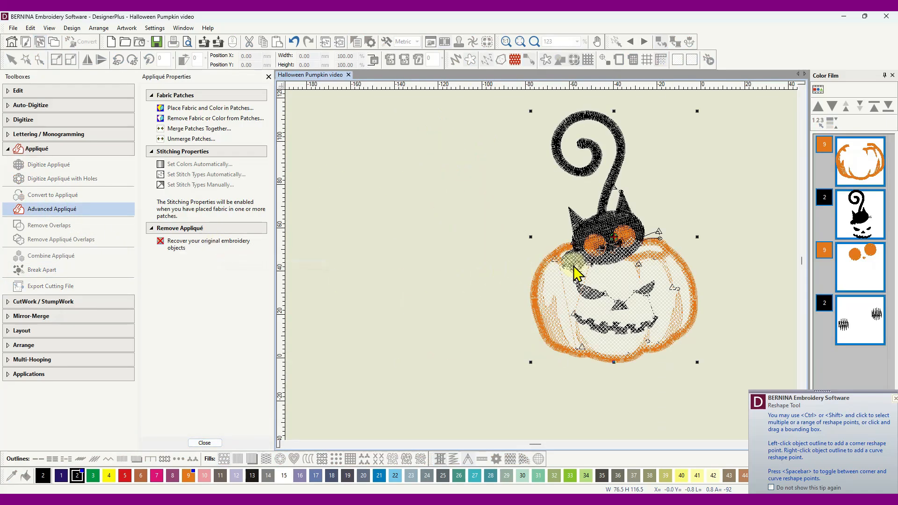
pyautogui.scroll(5, 542, 269)
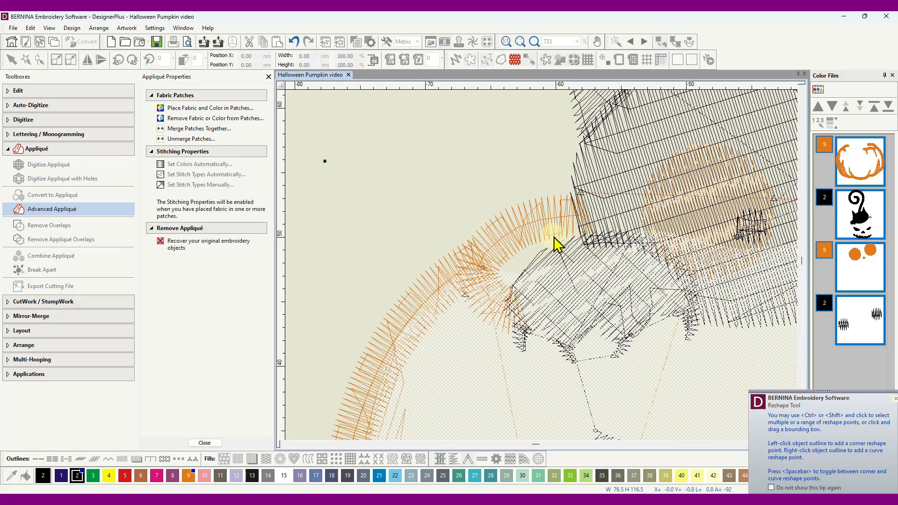
# Examine the appliqué patch around the cat's head and paw, close Advanced Appliqué, and deselect the design.
pyautogui.scroll(-3, 533, 264)
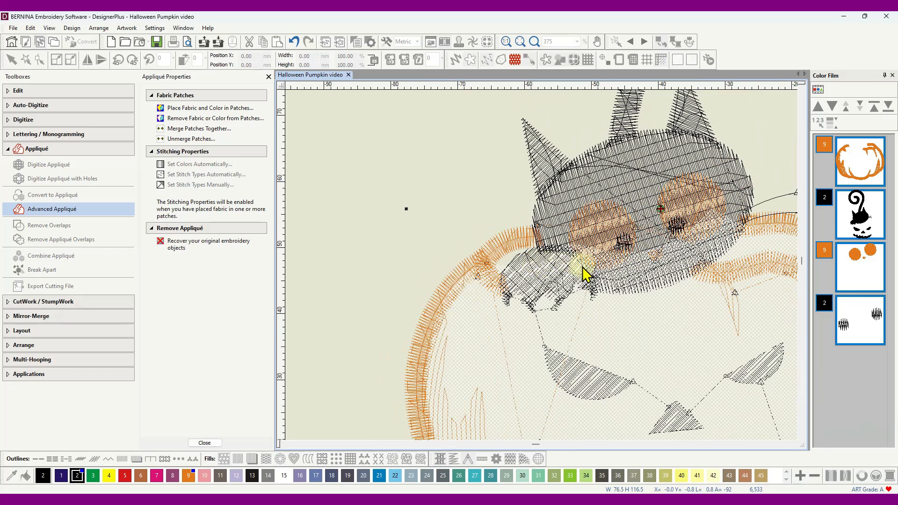
pyautogui.scroll(2, 541, 274)
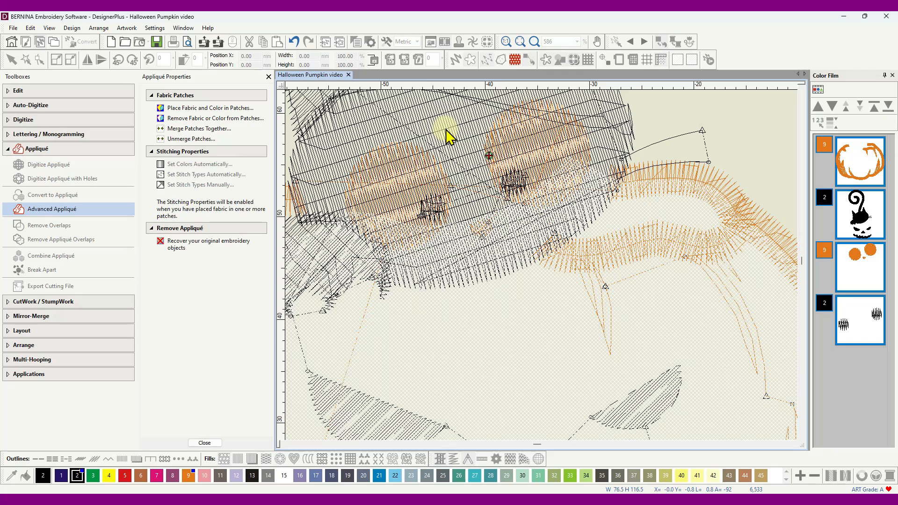
pyautogui.scroll(-5, 541, 266)
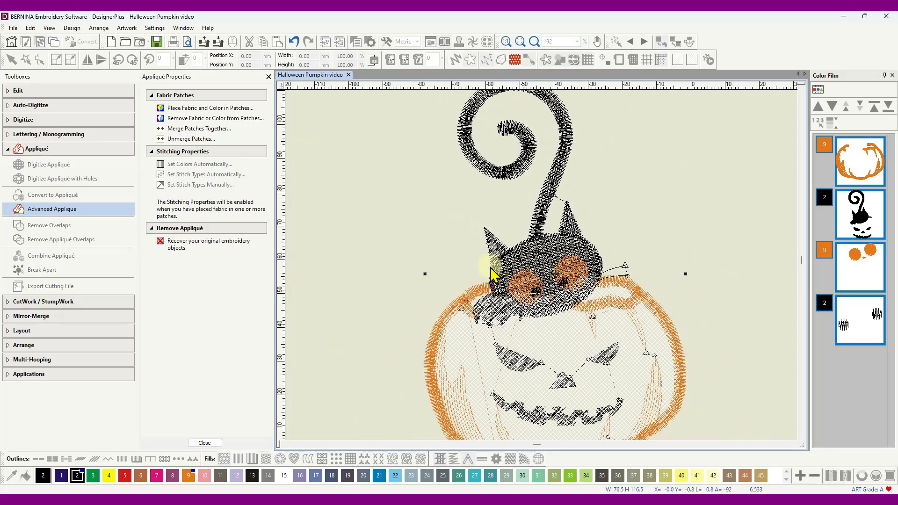
pyautogui.click(205, 442)
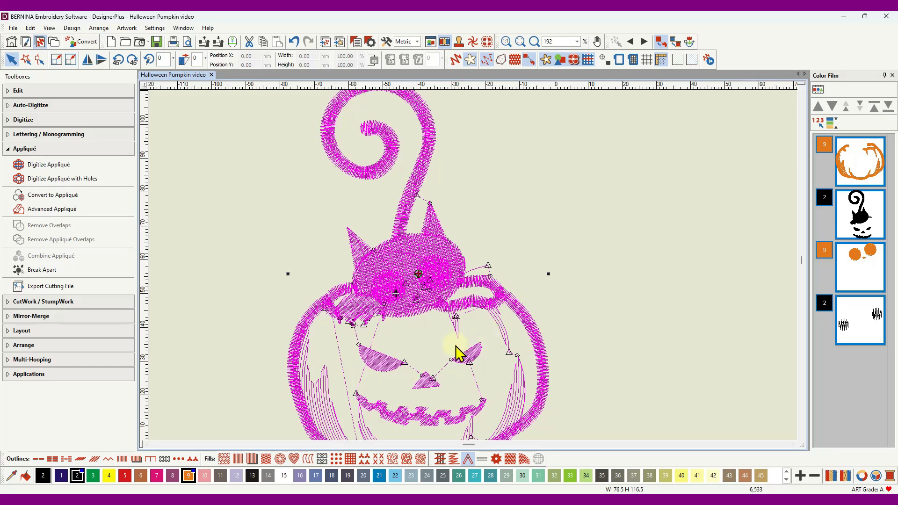
pyautogui.scroll(-2, 465, 309)
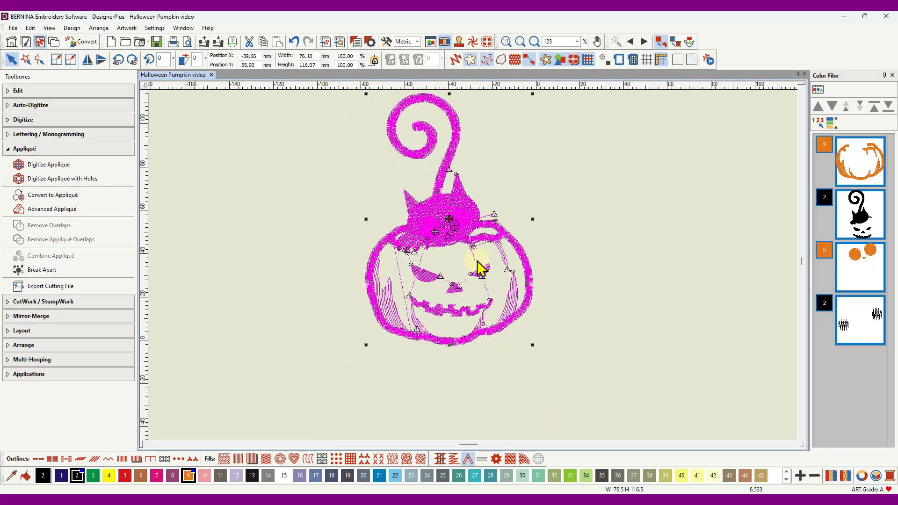
pyautogui.click(594, 235)
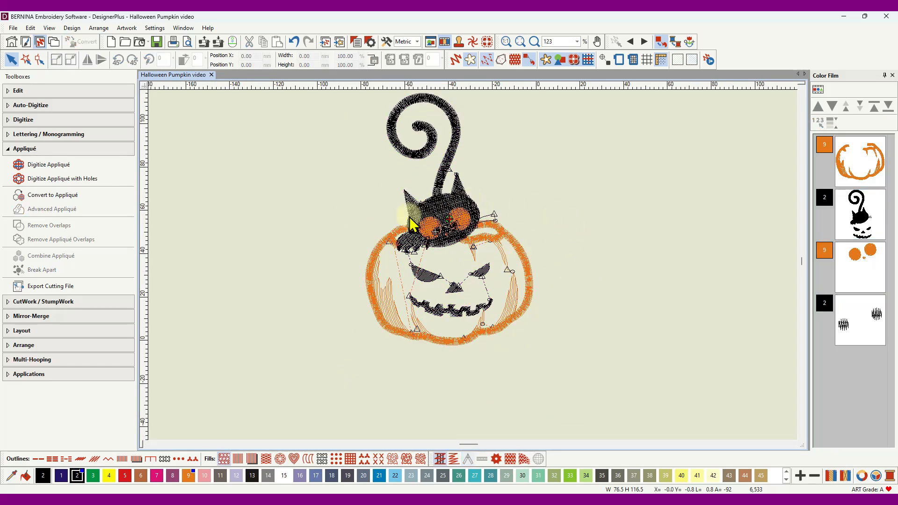
pyautogui.scroll(2, 456, 208)
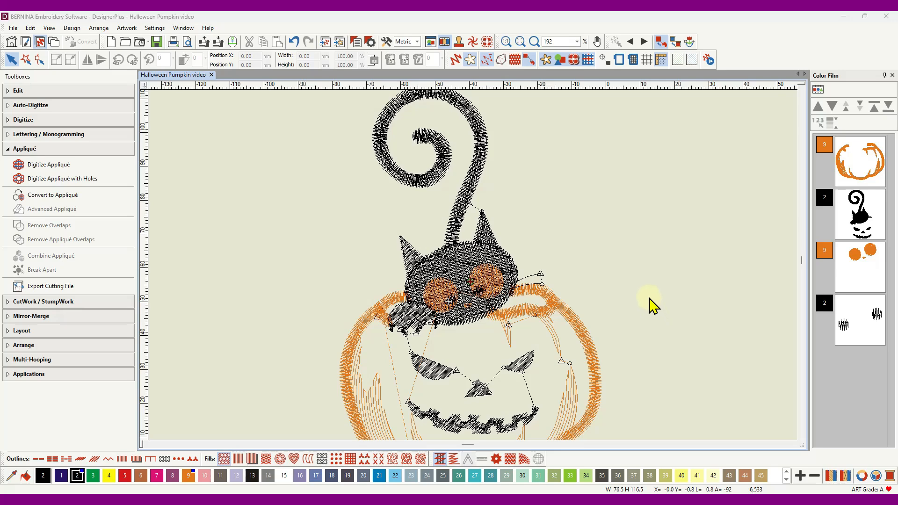
pyautogui.scroll(1, 457, 337)
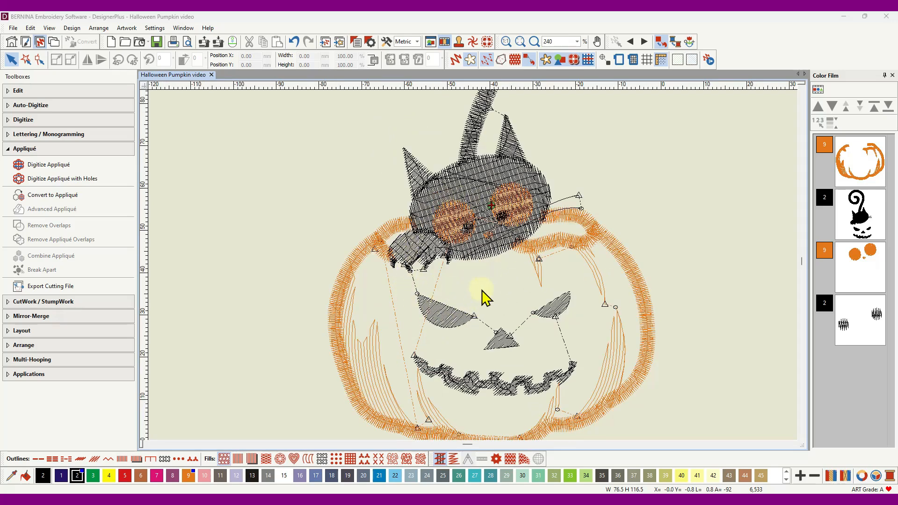
# Display the design in artistic view and set the Zigzag outline properties to 2.5 mm width and 1.5 mm spacing.
pyautogui.click(456, 58)
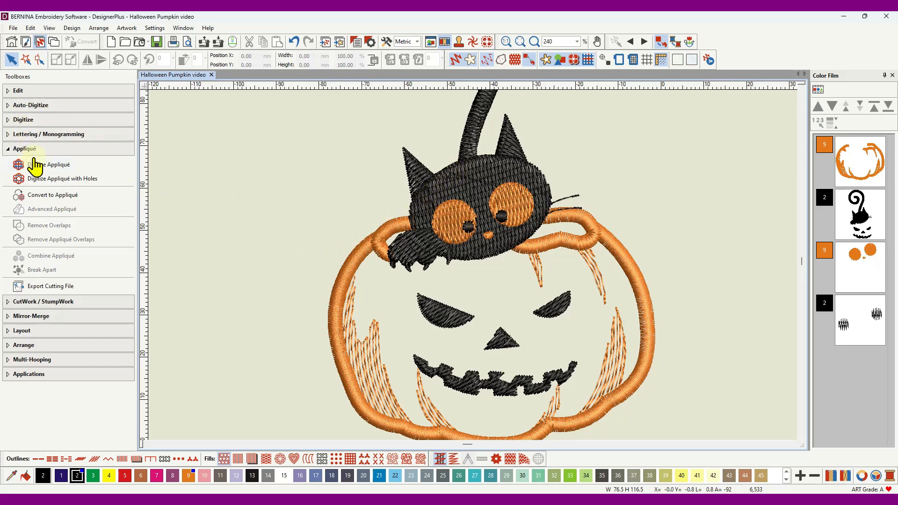
pyautogui.click(28, 119)
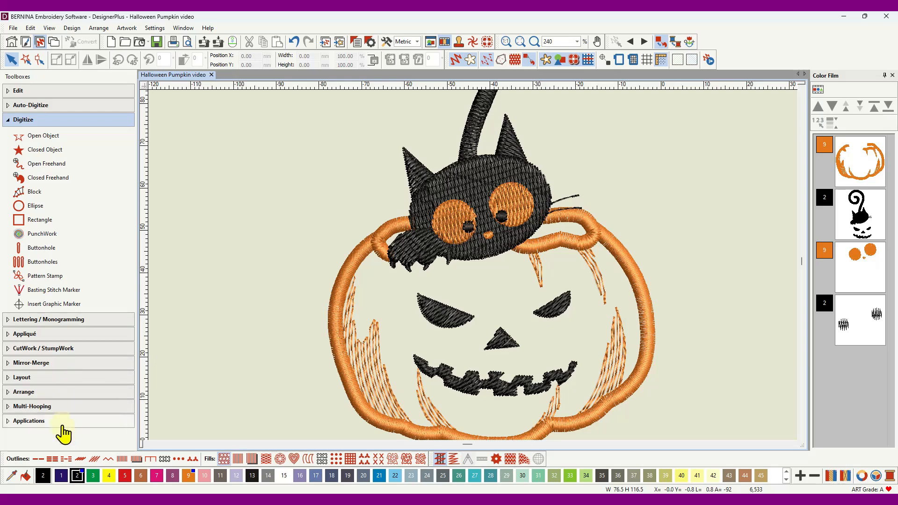
pyautogui.click(108, 459)
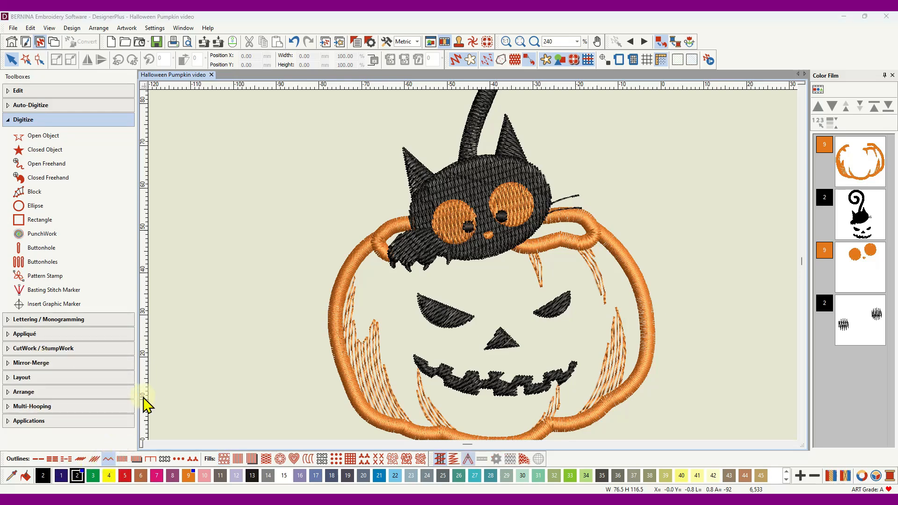
pyautogui.rightClick(108, 459)
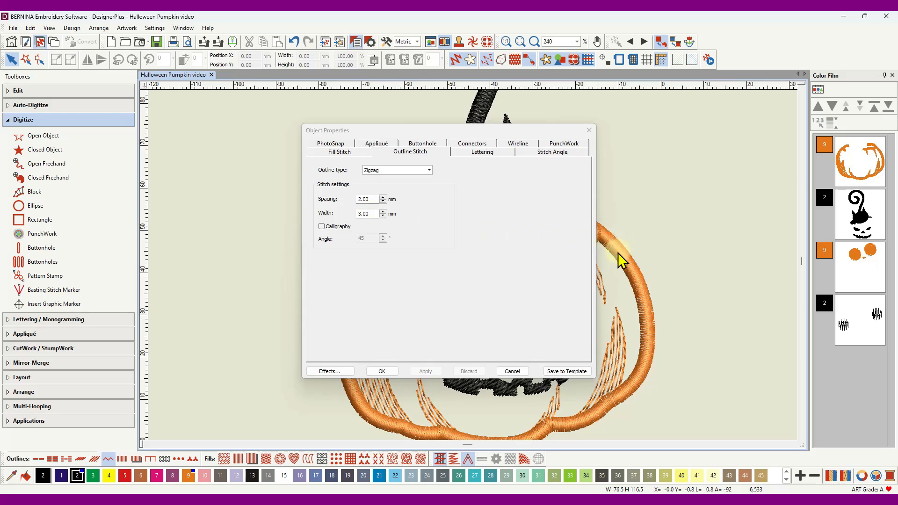
pyautogui.doubleClick(369, 213)
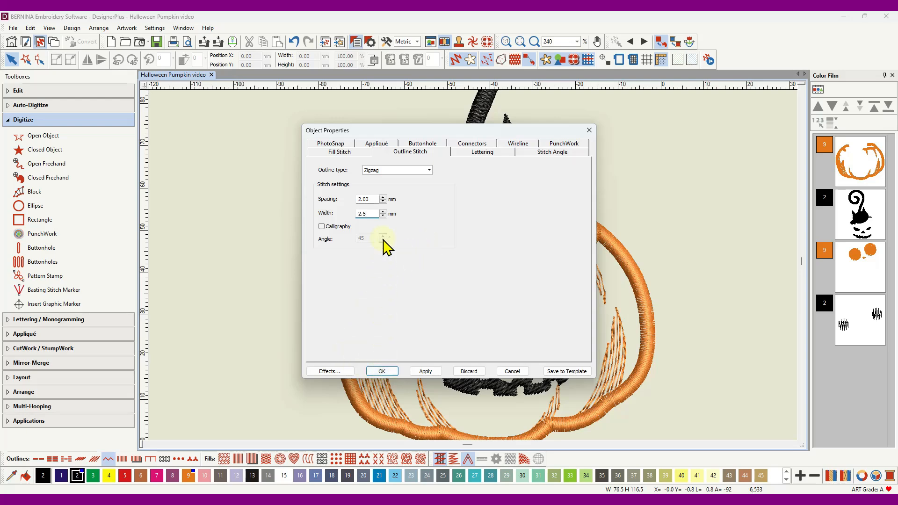
pyautogui.moveTo(375, 198); pyautogui.dragTo(350, 199)
pyautogui.write('1.5')
pyautogui.click(383, 371)
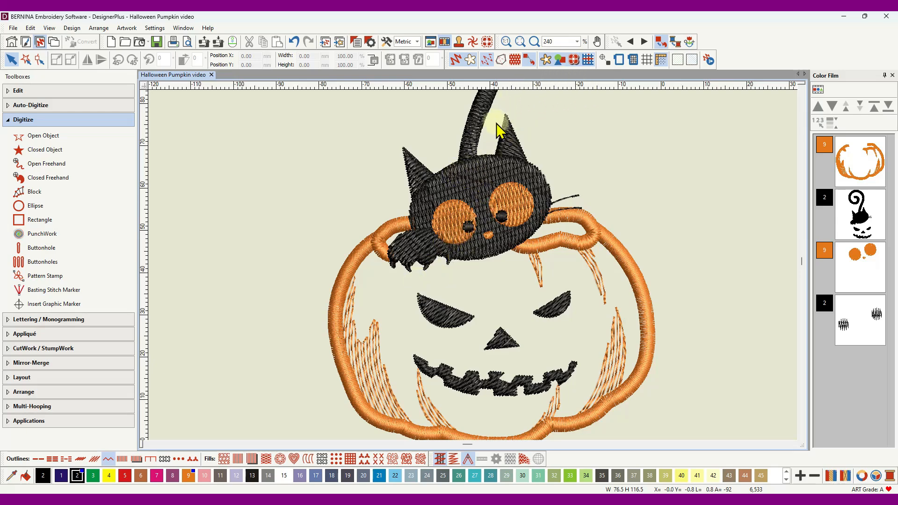
# Display the design as object outlines only and make color 7 the current color, leaving nothing selected.
pyautogui.click(504, 60)
pyautogui.click(486, 61)
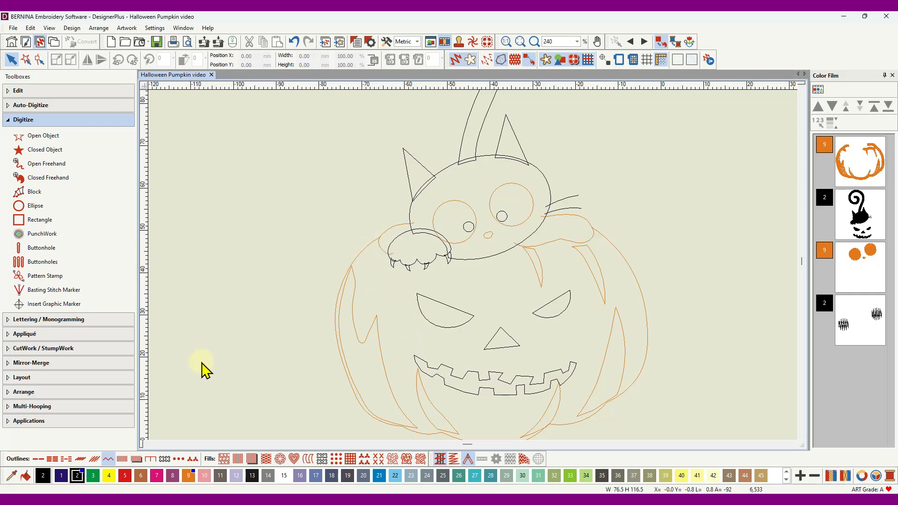
pyautogui.click(157, 476)
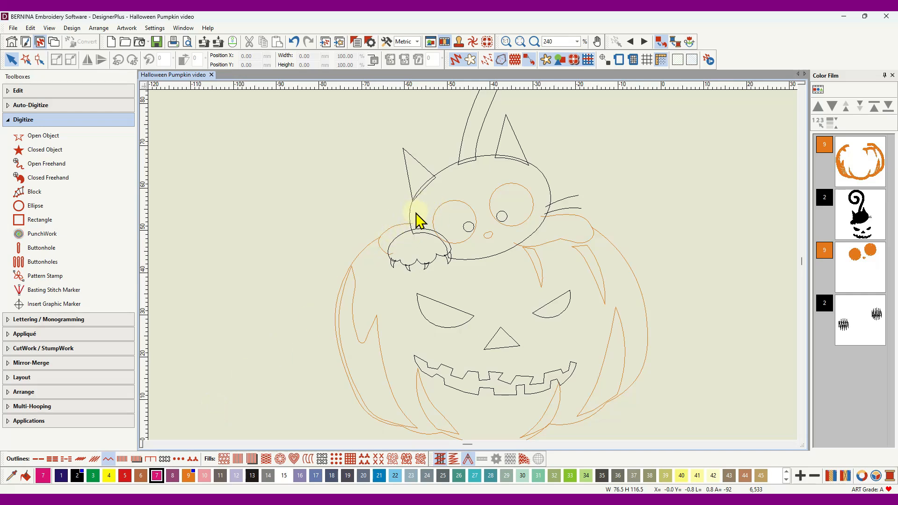
pyautogui.rightClick(354, 259)
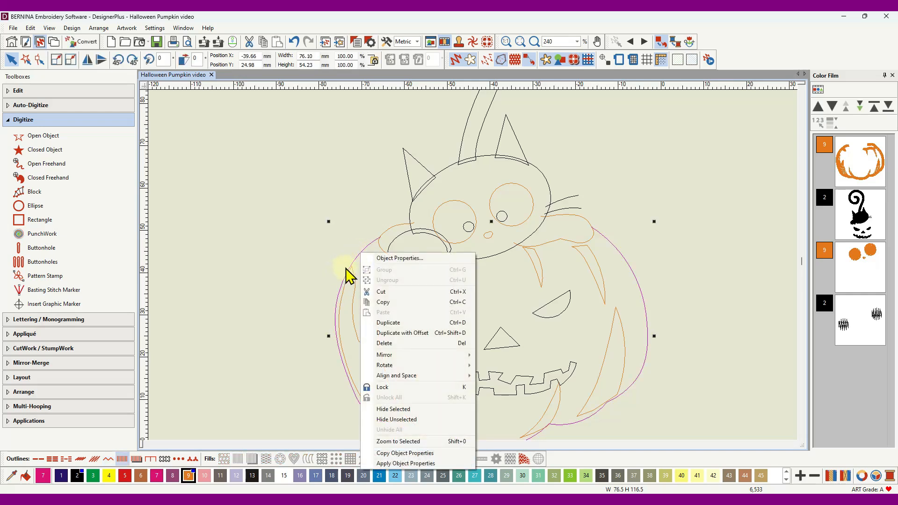
pyautogui.click(690, 226)
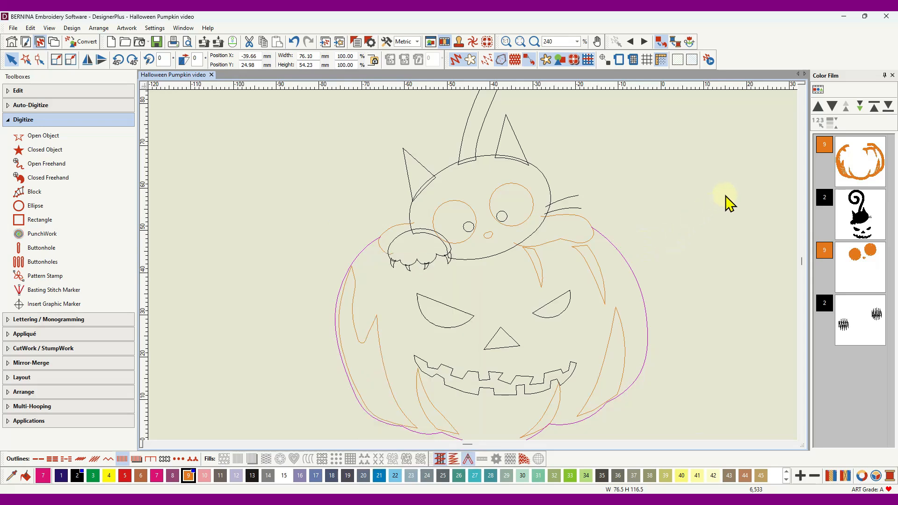
# Start a Closed Object with a Zigzag outline and trace the pumpkin's left edge downward from near the cat's paw.
pyautogui.click(40, 155)
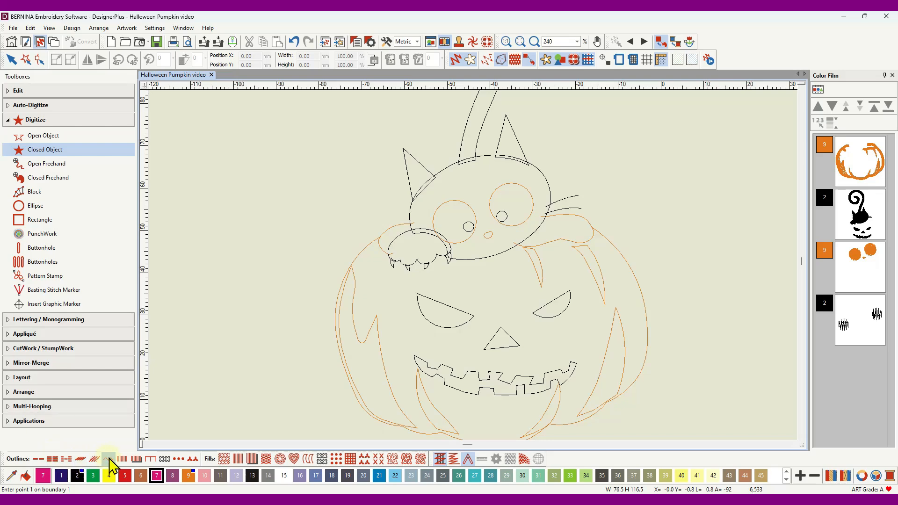
pyautogui.click(370, 245)
pyautogui.scroll(1, 356, 265)
pyautogui.scroll(7, 473, 272)
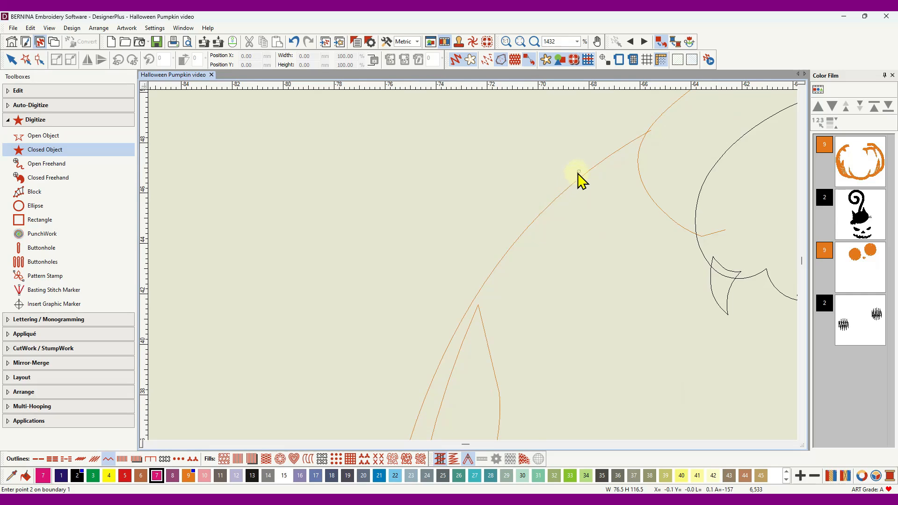
pyautogui.press('BackSpace')
pyautogui.click(577, 180)
pyautogui.click(517, 241)
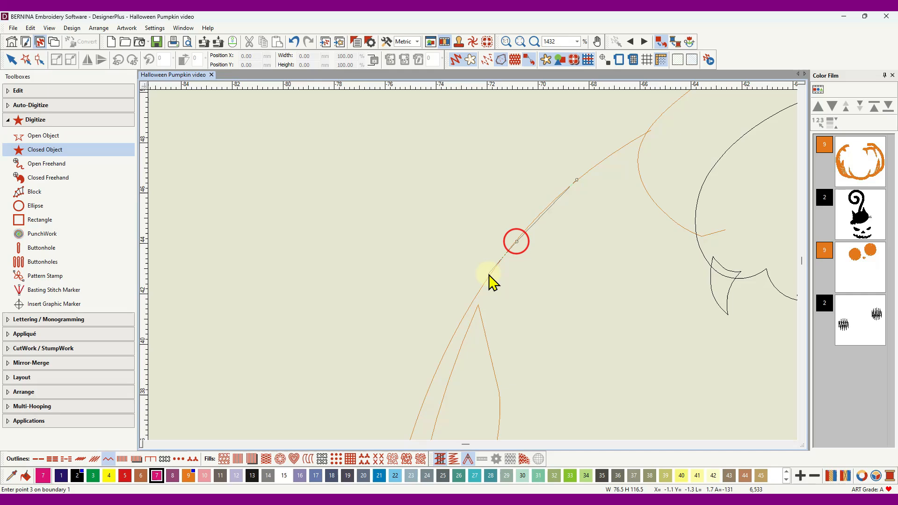
pyautogui.click(460, 324)
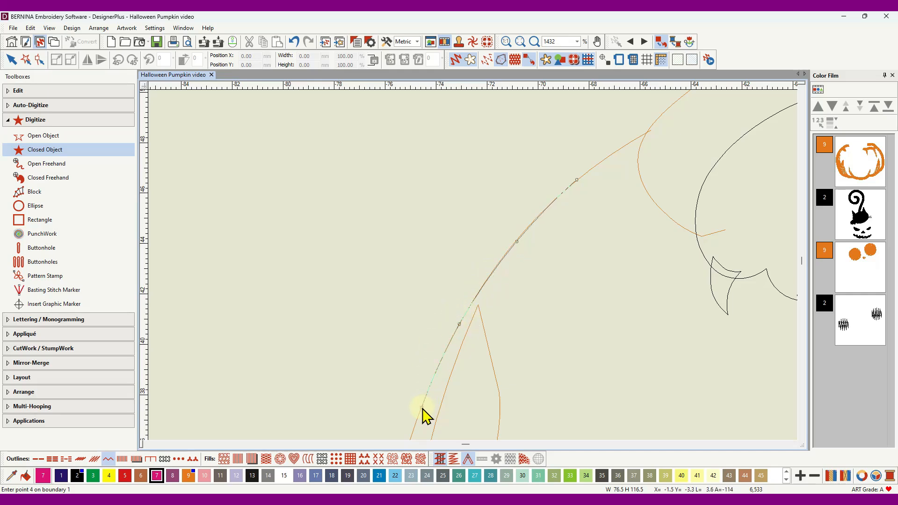
pyautogui.scroll(-3, 420, 413)
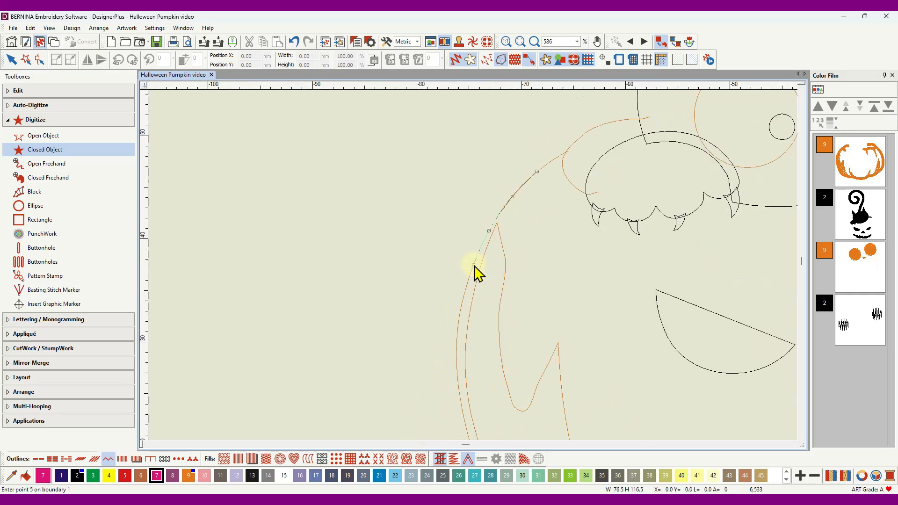
pyautogui.click(461, 309)
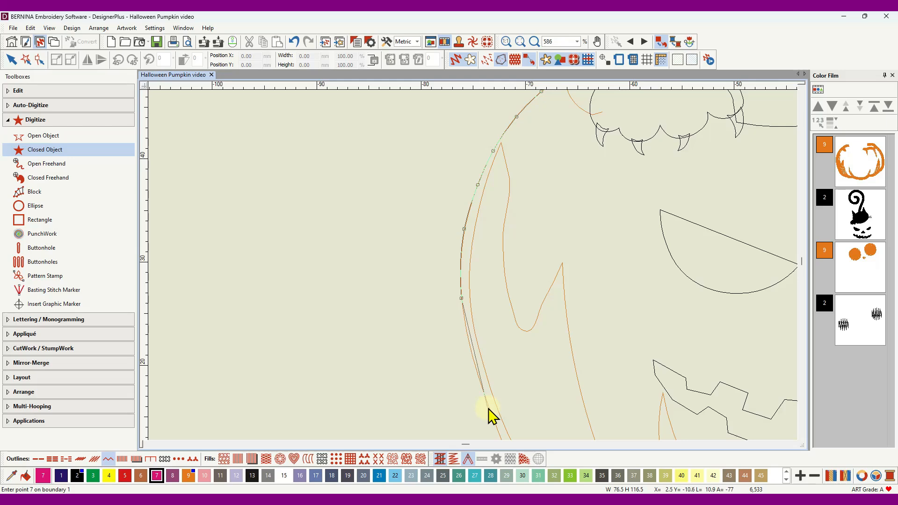
pyautogui.click(489, 409)
# Continue the closed object's boundary around the pumpkin's lower-left curve and along its scalloped bottom edge to the middle.
pyautogui.scroll(-3, 481, 281)
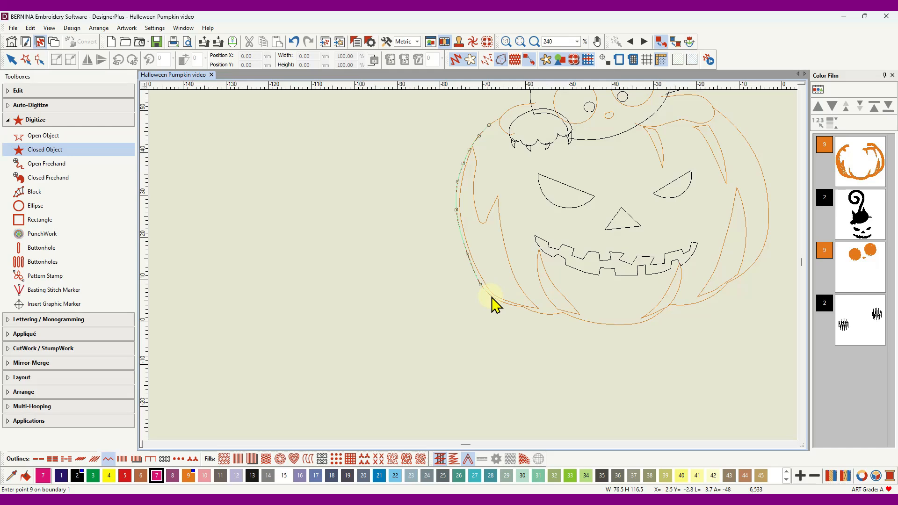
pyautogui.click(490, 296)
pyautogui.click(508, 304)
pyautogui.click(522, 306)
pyautogui.scroll(5, 545, 321)
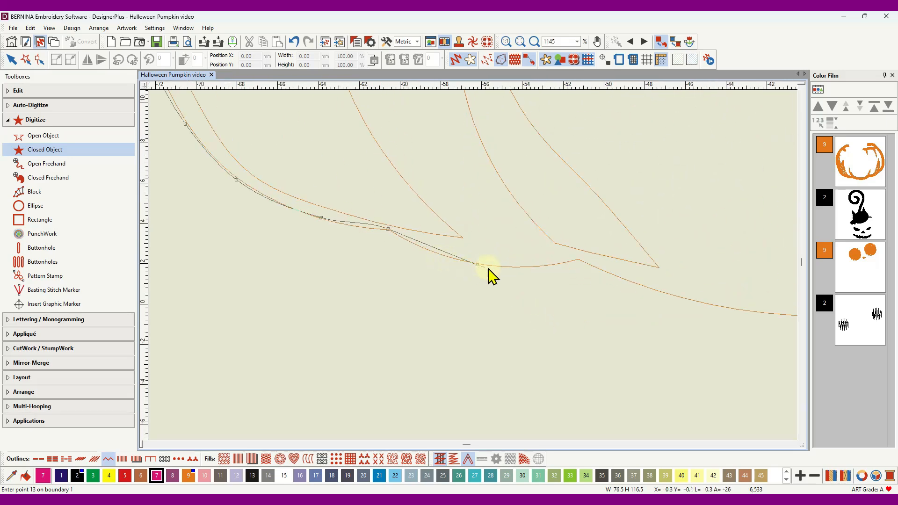
pyautogui.click(579, 261)
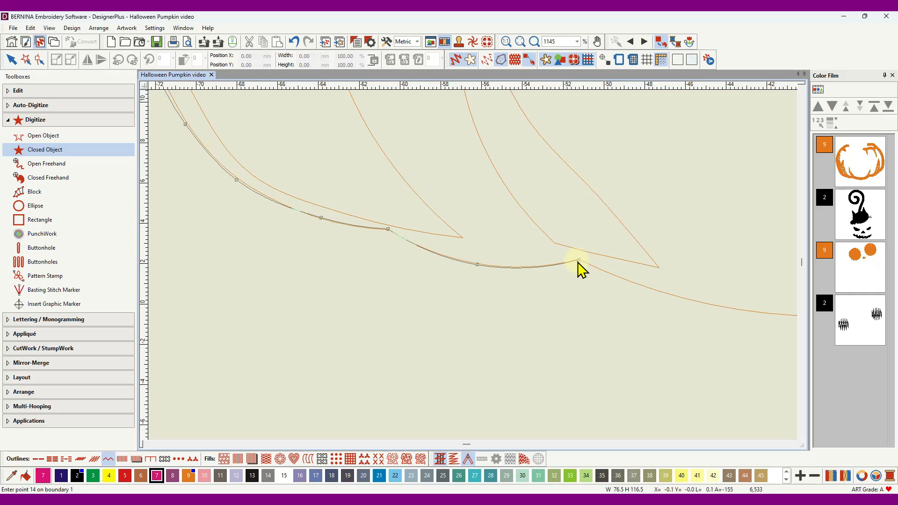
pyautogui.click(688, 300)
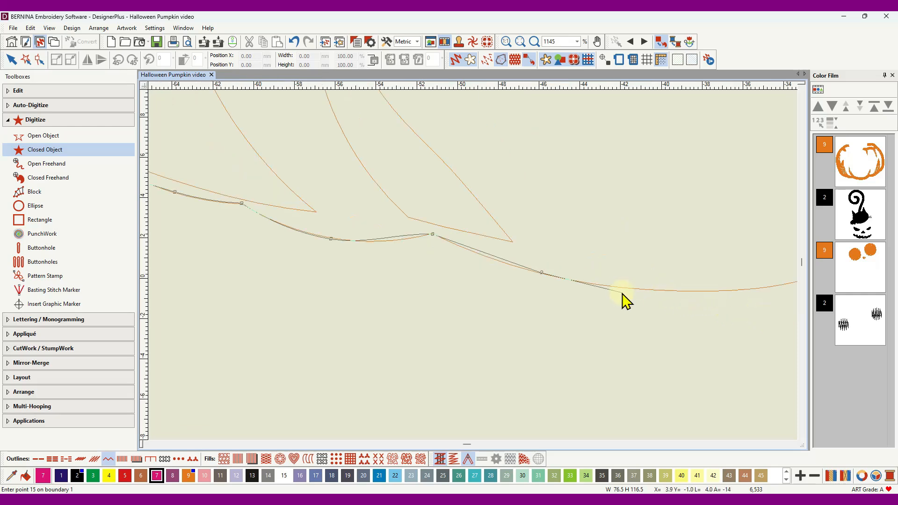
pyautogui.click(713, 290)
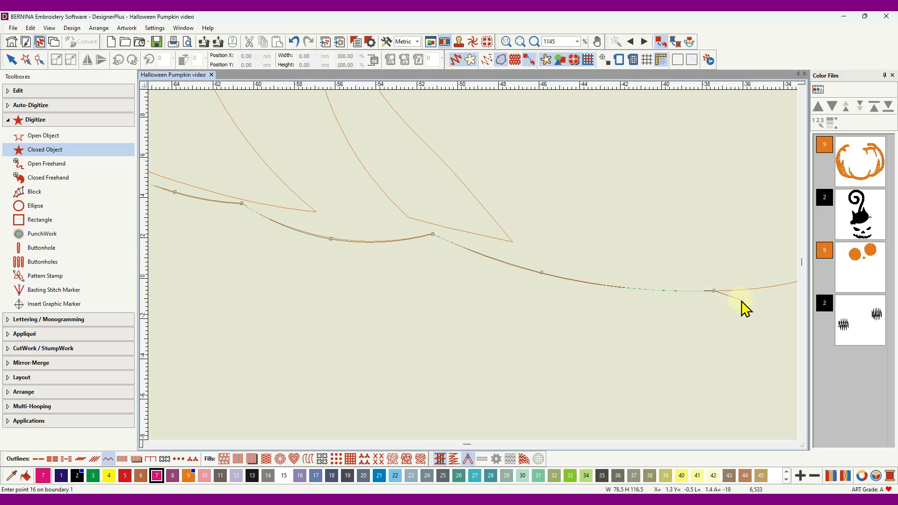
# Continue the closed object's boundary from the pumpkin's bottom middle along the right-hand scallops to its lower-right curve.
pyautogui.scroll(-3, 471, 274)
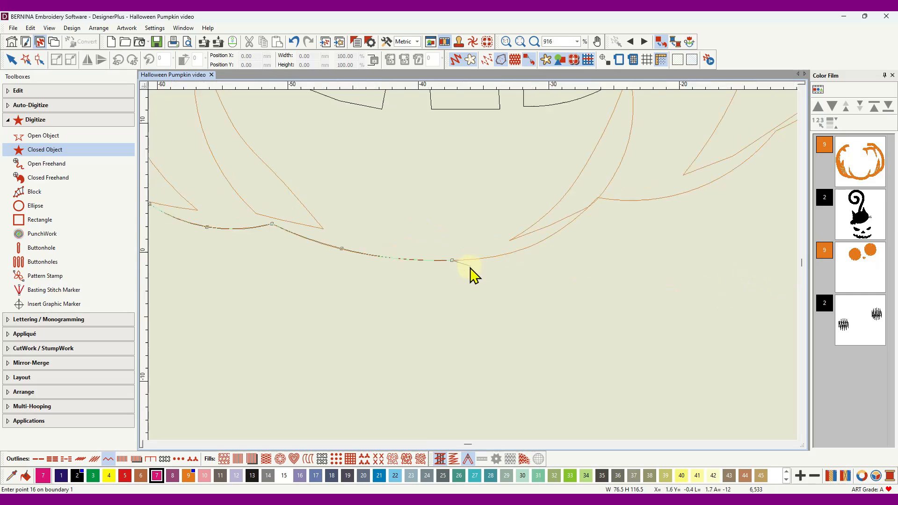
pyautogui.click(518, 247)
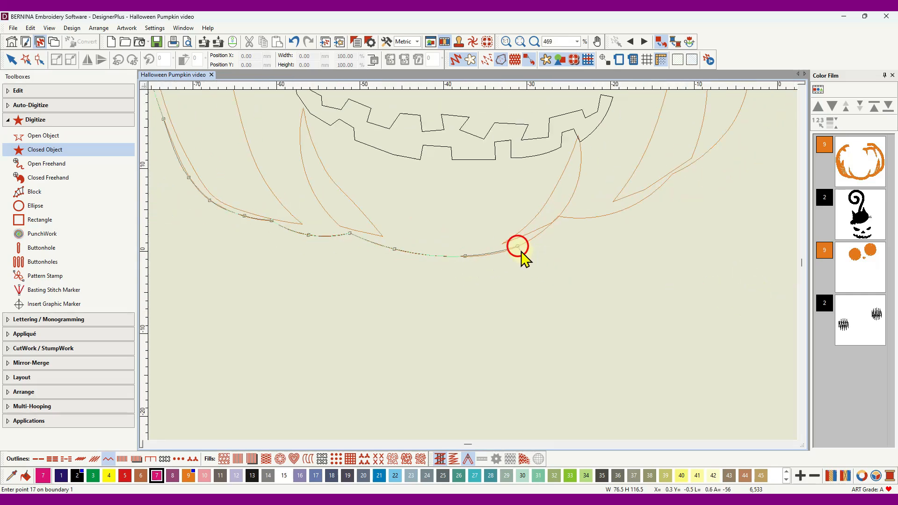
pyautogui.click(558, 217)
pyautogui.click(600, 217)
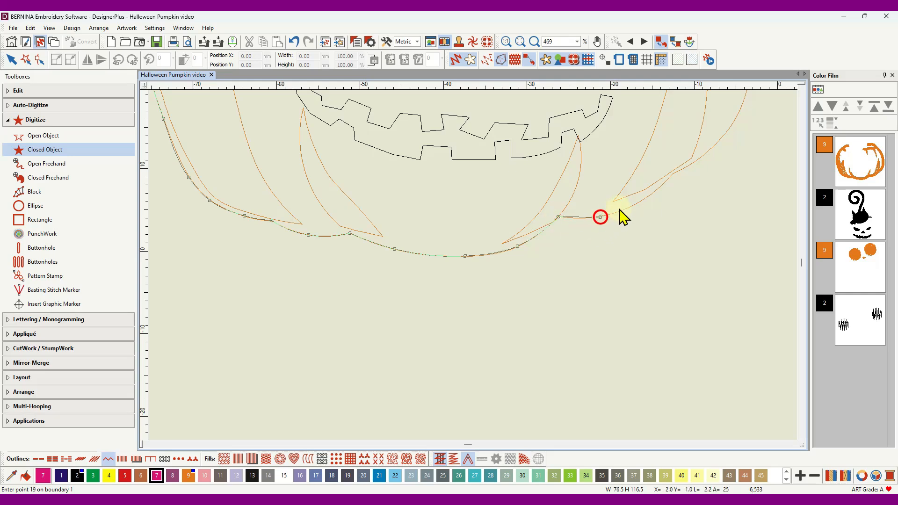
pyautogui.click(653, 194)
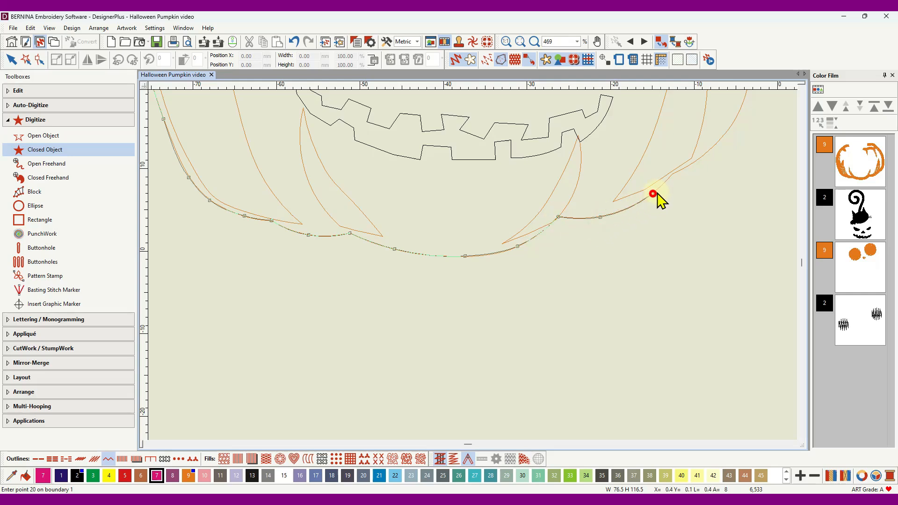
pyautogui.click(672, 174)
pyautogui.click(723, 137)
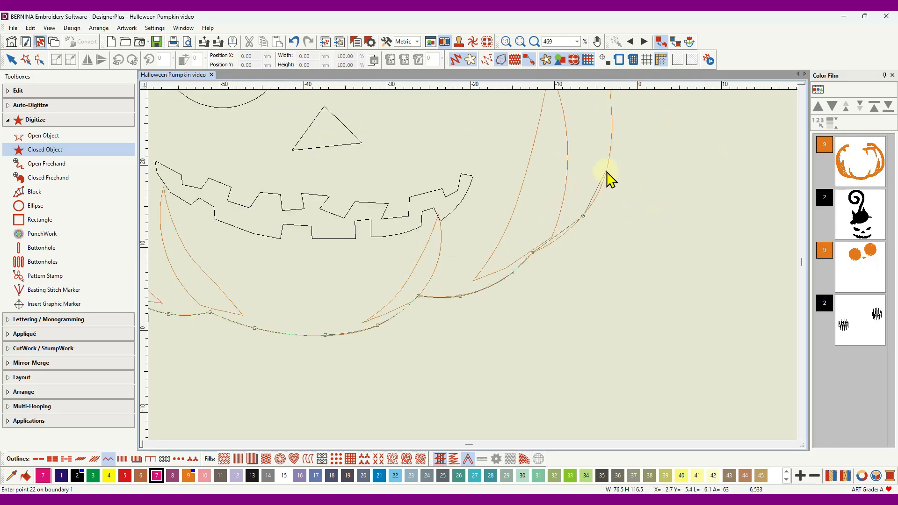
# Trace the boundary up the pumpkin's right side and over its upper-right shoulder to the cat's cheek by the whiskers.
pyautogui.click(607, 170)
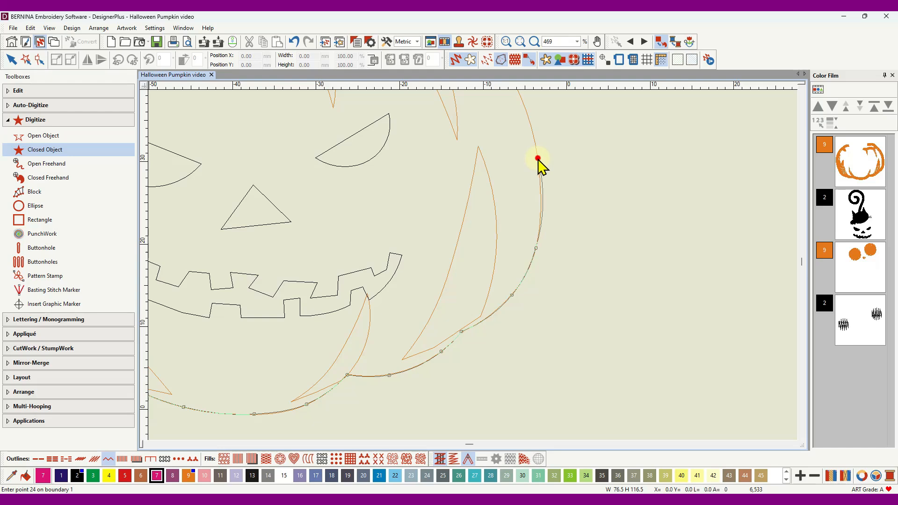
pyautogui.click(537, 160)
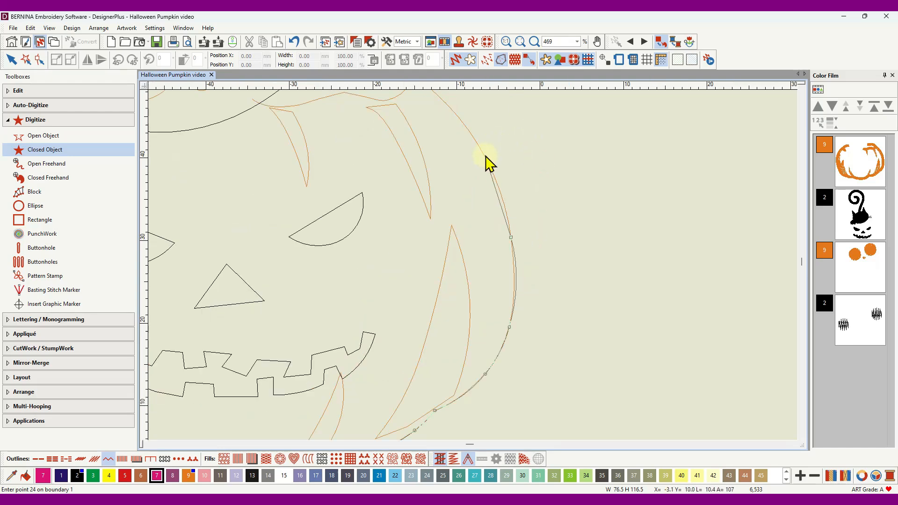
pyautogui.click(484, 155)
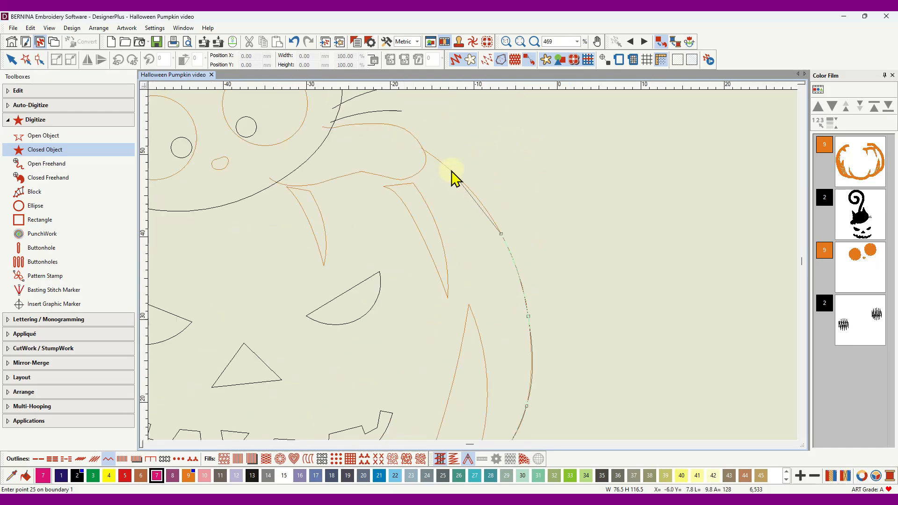
pyautogui.click(450, 170)
pyautogui.click(407, 131)
pyautogui.click(376, 124)
pyautogui.click(356, 124)
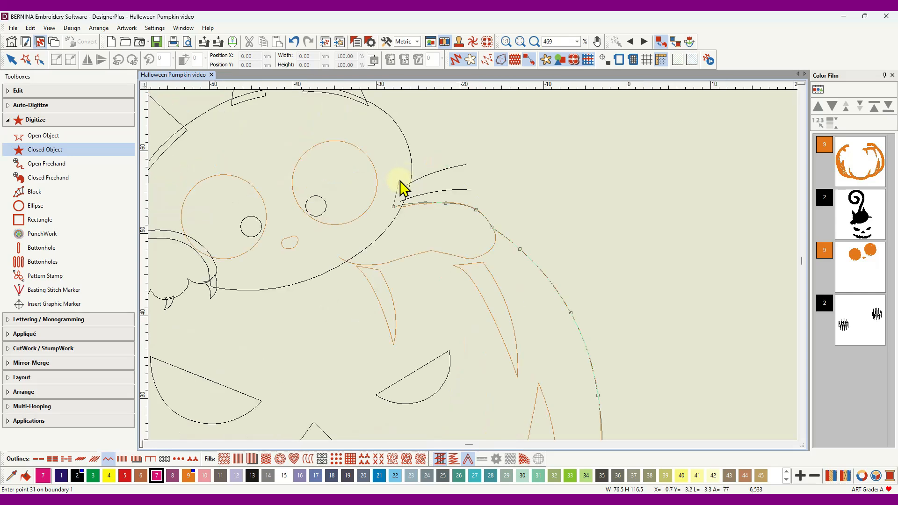
# Carry the boundary around the cat's head just inside its outline, over the top and down to the left cheek.
pyautogui.click(405, 176)
pyautogui.click(389, 127)
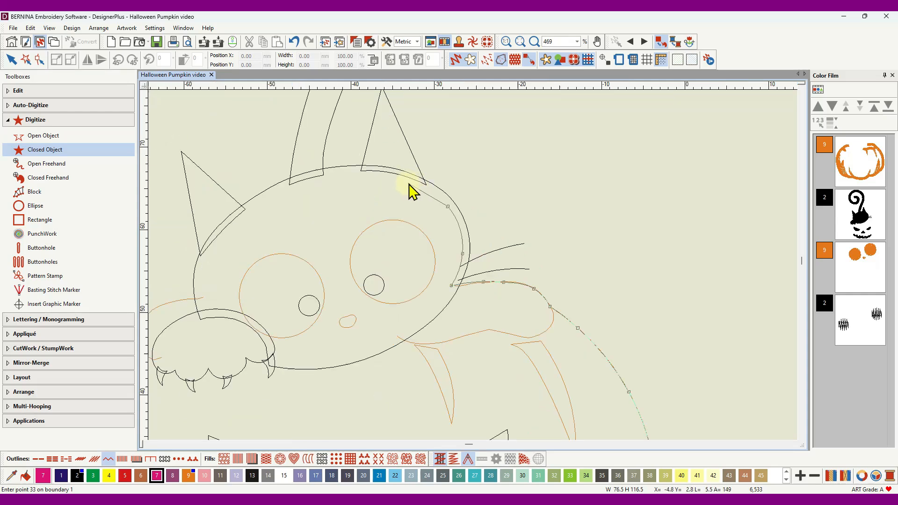
pyautogui.click(408, 182)
pyautogui.click(356, 175)
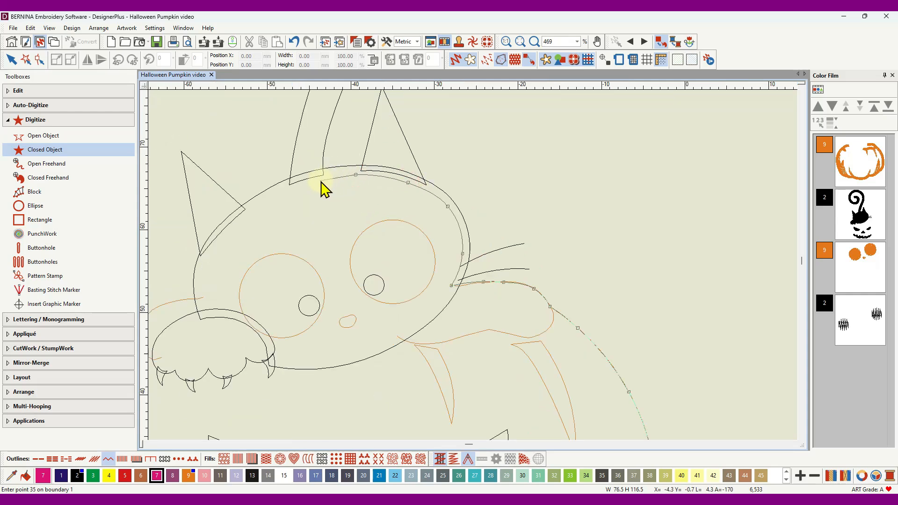
pyautogui.click(272, 195)
pyautogui.click(246, 216)
pyautogui.click(215, 245)
pyautogui.click(203, 275)
# Trace the boundary along the pumpkin's upper-left shoulder above the paw and complete the closed zigzag object.
pyautogui.scroll(-1, 203, 297)
pyautogui.scroll(-1, 473, 271)
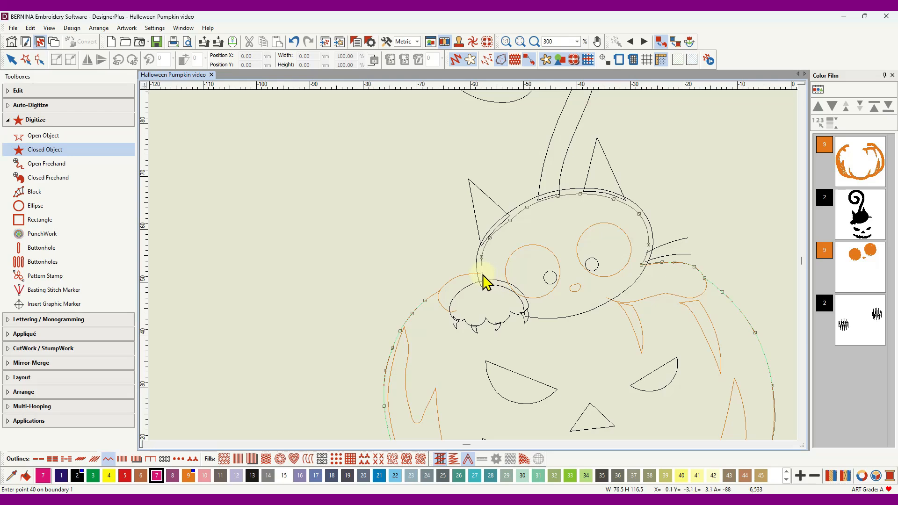
pyautogui.click(481, 272)
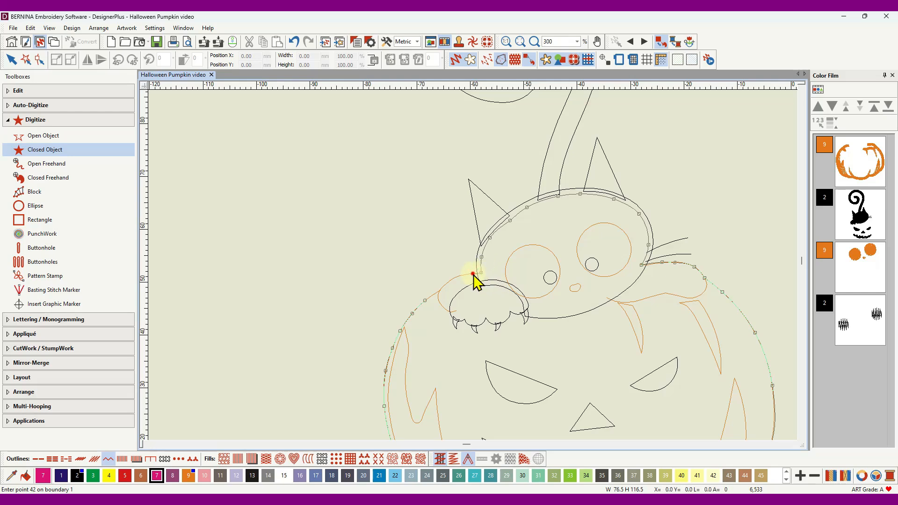
pyautogui.click(460, 276)
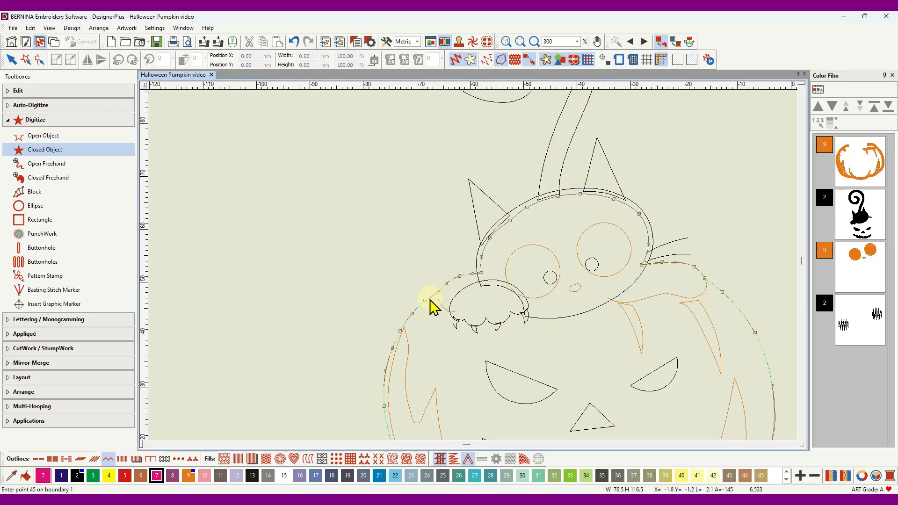
pyautogui.press('Return')
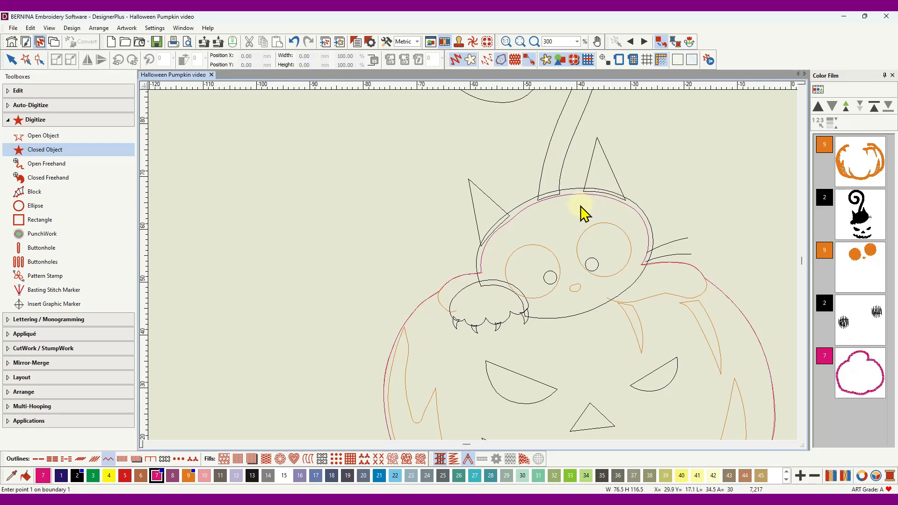
# Display the stitches and inspect the zigzag's placement around the pumpkin's border and the cat's head.
pyautogui.click(485, 61)
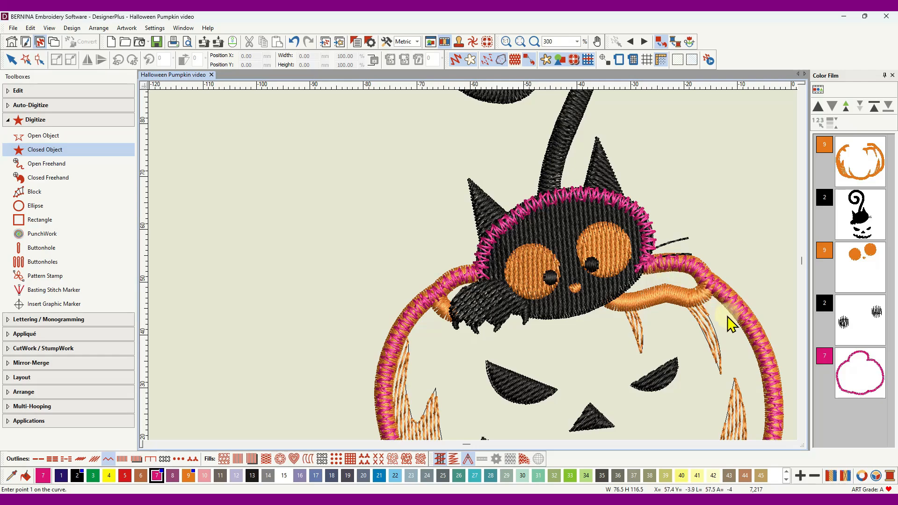
pyautogui.scroll(5, 473, 266)
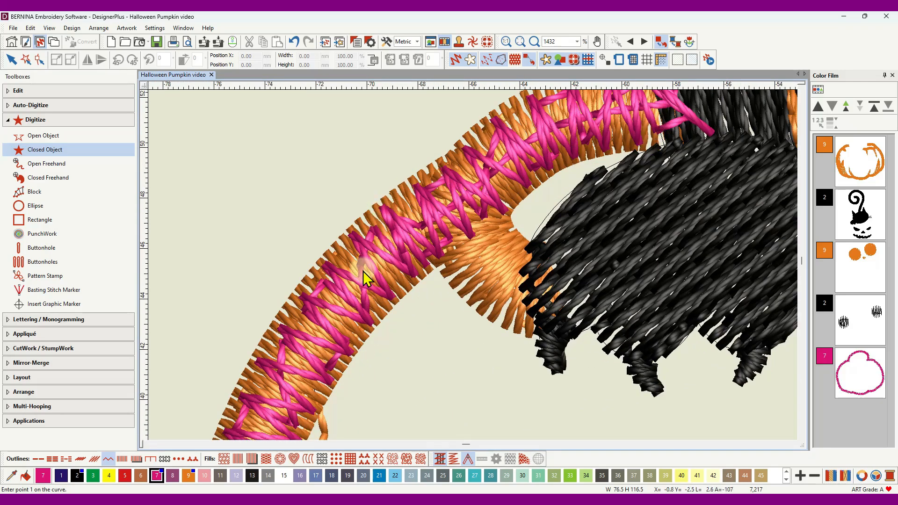
pyautogui.scroll(-4, 473, 266)
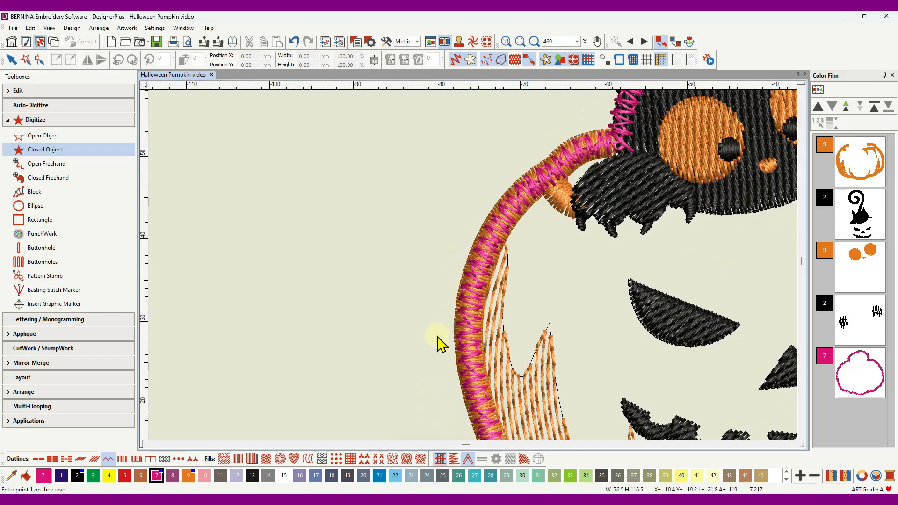
pyautogui.scroll(-1, 468, 407)
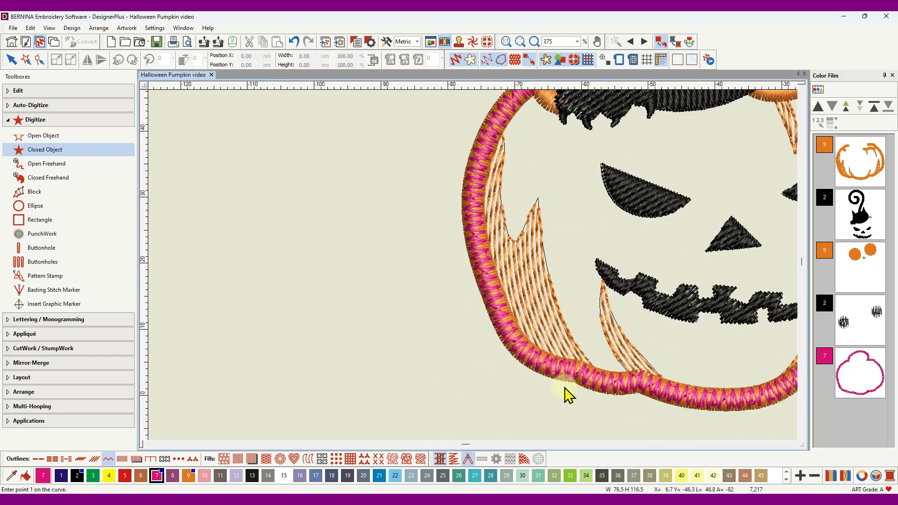
pyautogui.scroll(-2, 745, 403)
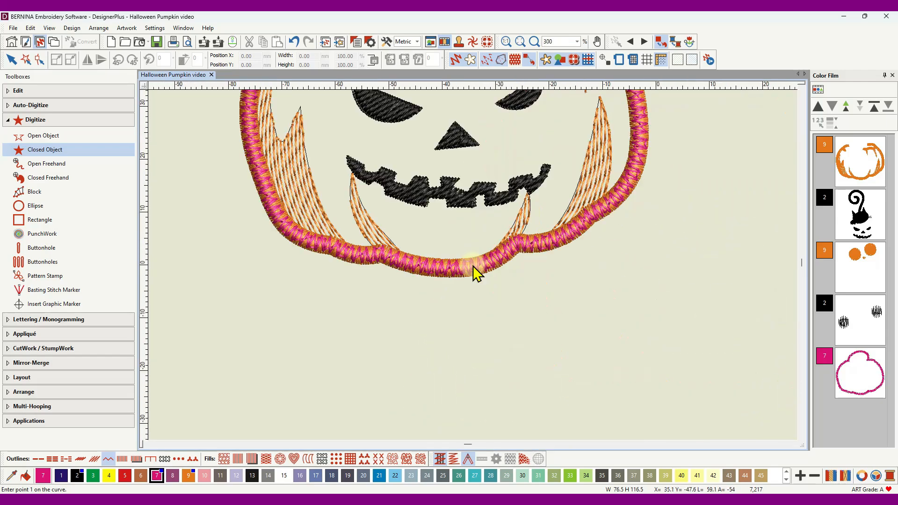
pyautogui.scroll(4, 506, 251)
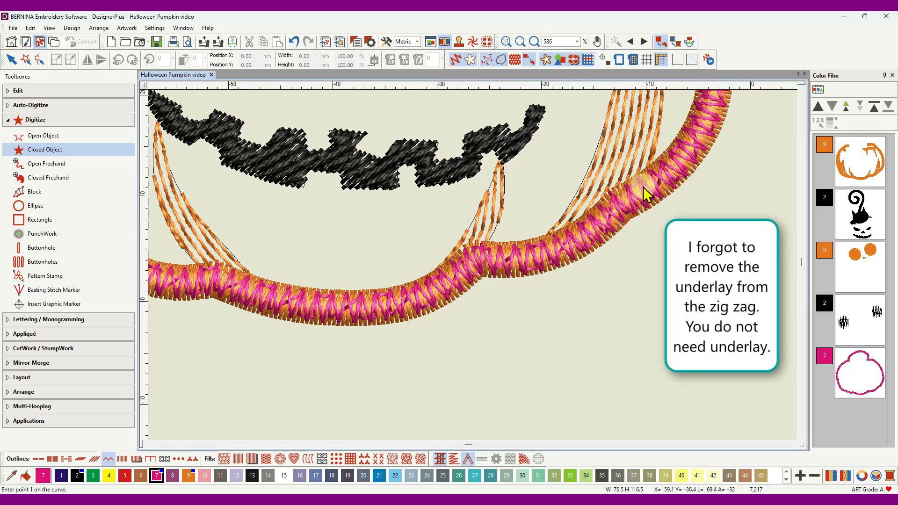
pyautogui.scroll(-1, 700, 149)
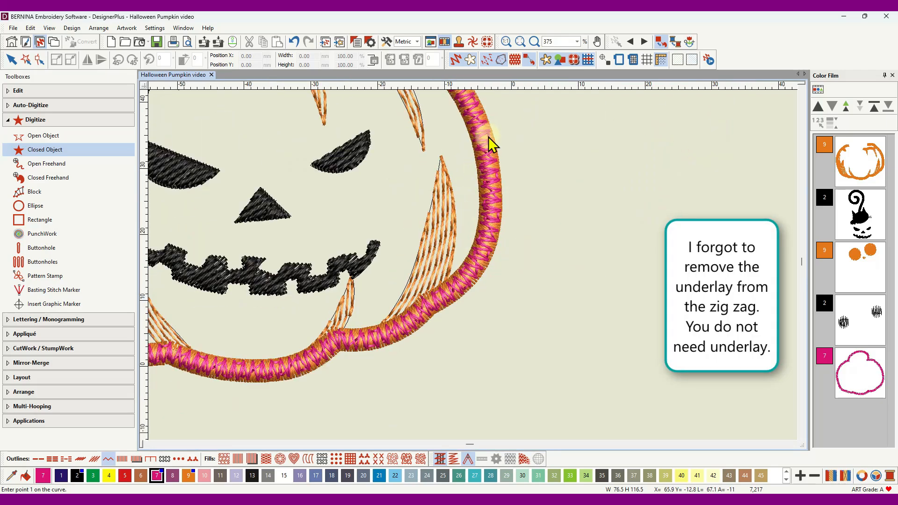
pyautogui.scroll(-1, 483, 136)
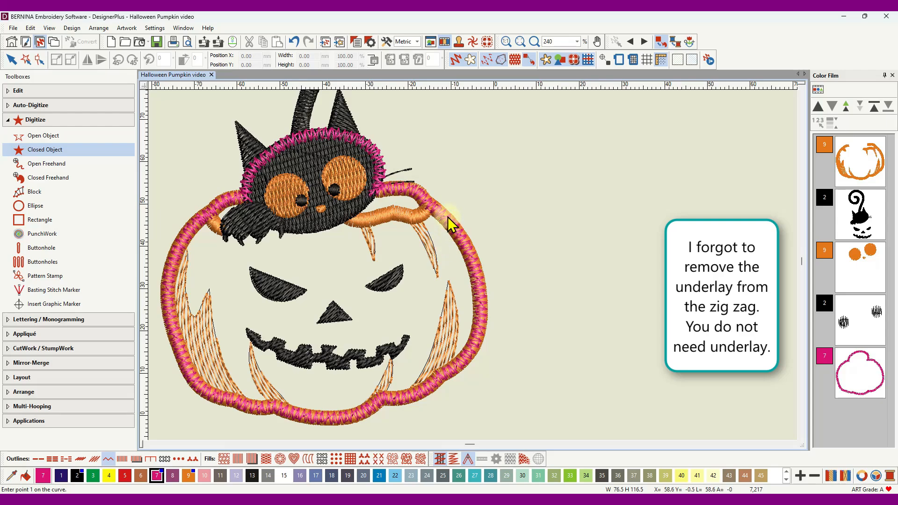
pyautogui.scroll(-1, 465, 264)
pyautogui.scroll(2, 478, 276)
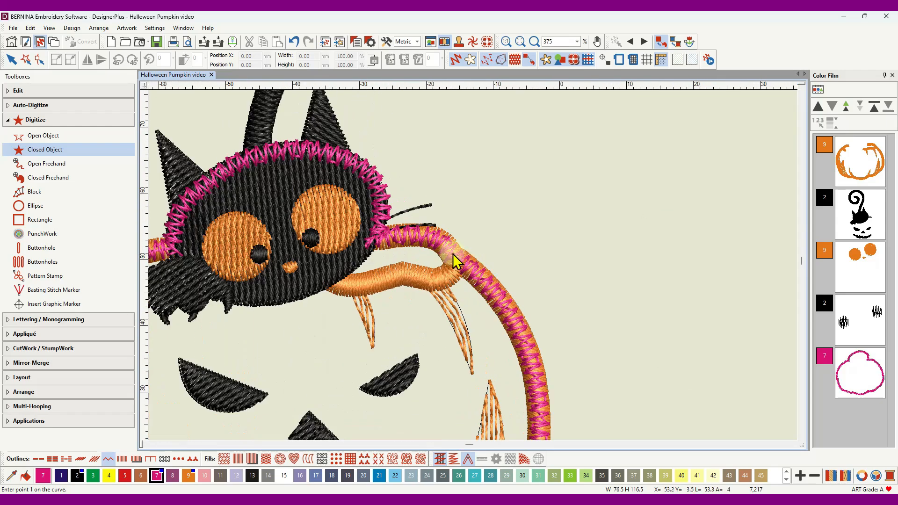
pyautogui.scroll(1, 447, 252)
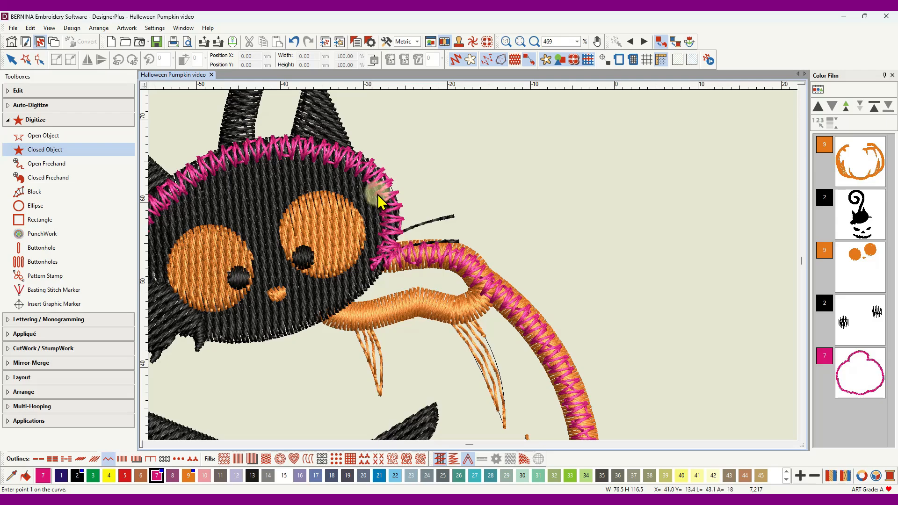
pyautogui.scroll(2, 385, 199)
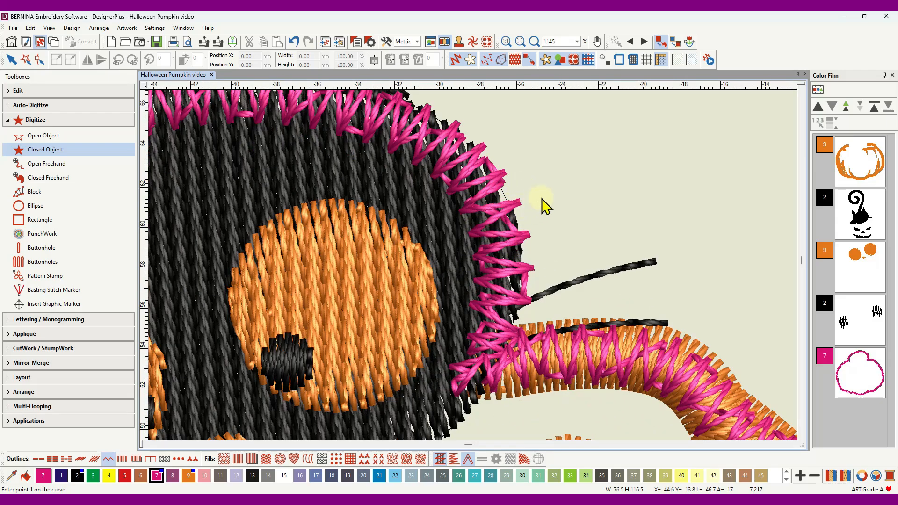
# Select the new zigzag outline and turn off artistic view so the design shows as plain stitch lines.
pyautogui.click(11, 60)
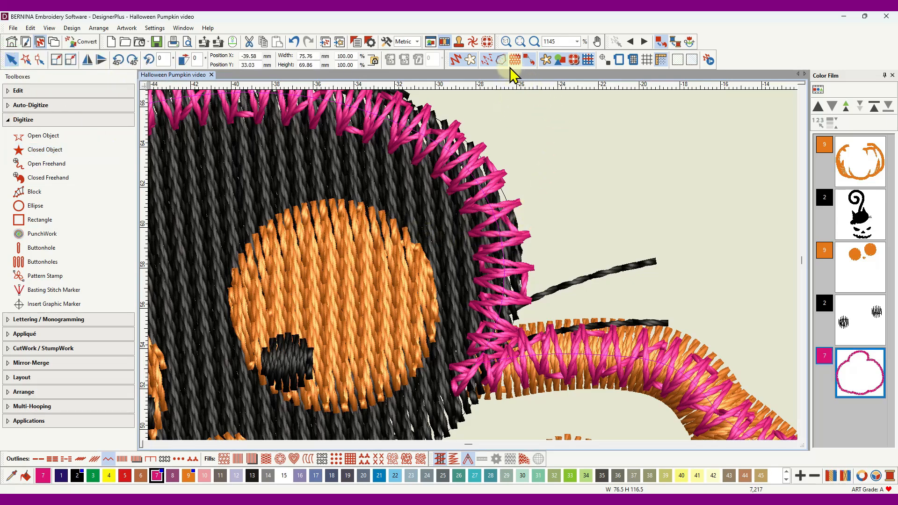
pyautogui.click(486, 65)
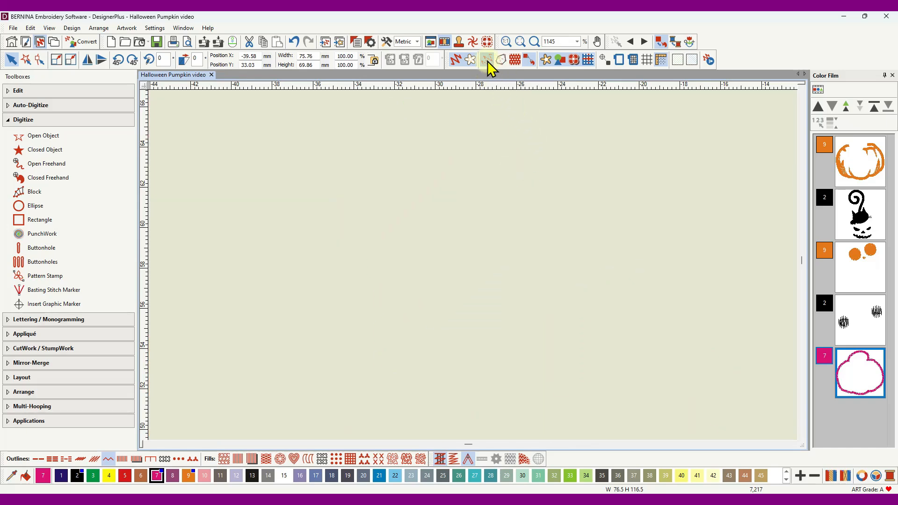
pyautogui.click(487, 65)
pyautogui.click(455, 60)
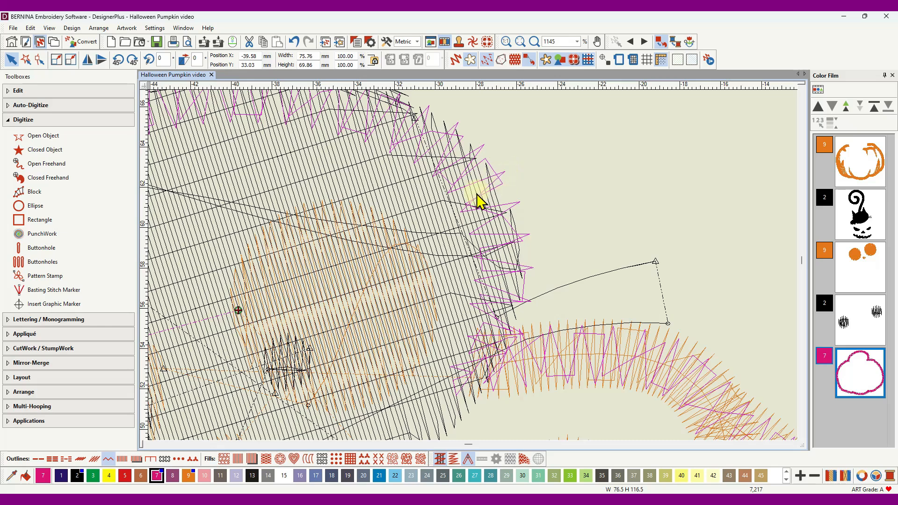
# Reshape the zigzag outline by moving its points along the right side of the cat's head and cheek farther inside the head.
pyautogui.click(40, 59)
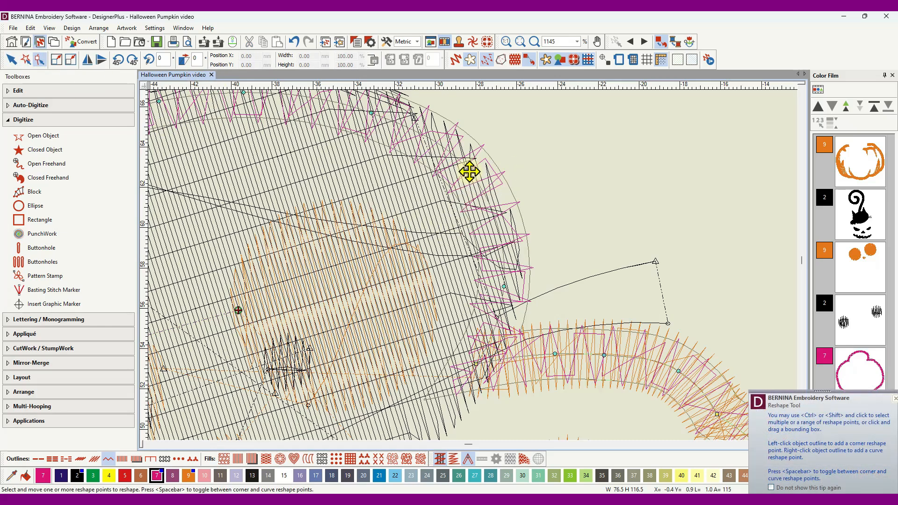
pyautogui.moveTo(469, 172); pyautogui.dragTo(452, 179)
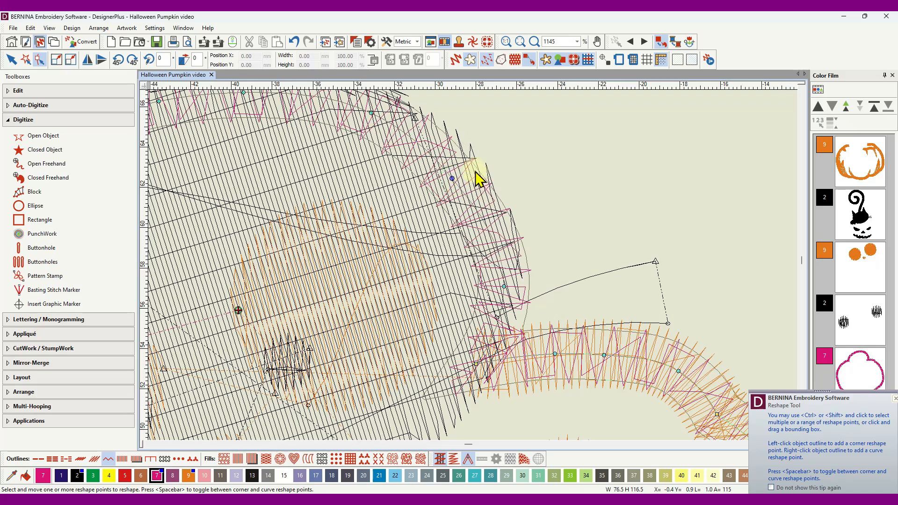
pyautogui.moveTo(503, 284); pyautogui.dragTo(492, 276)
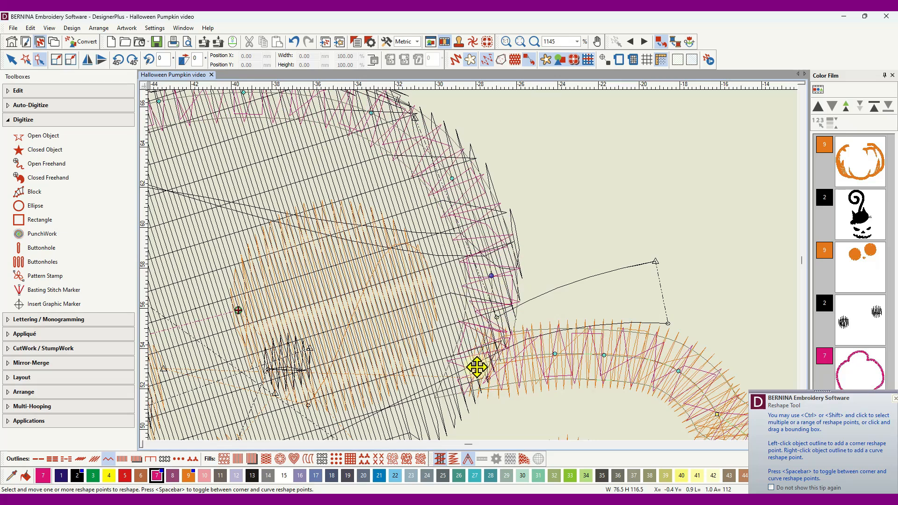
pyautogui.moveTo(468, 365); pyautogui.dragTo(468, 366)
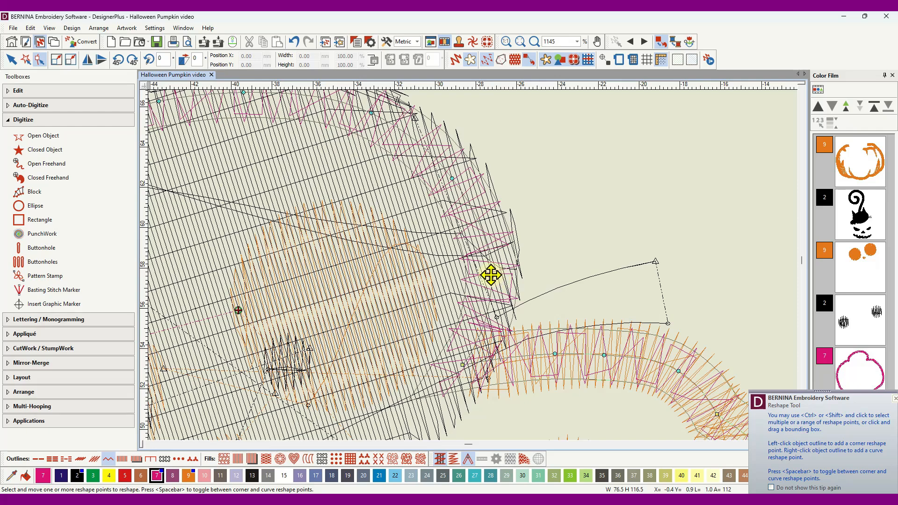
pyautogui.moveTo(490, 275); pyautogui.dragTo(485, 272)
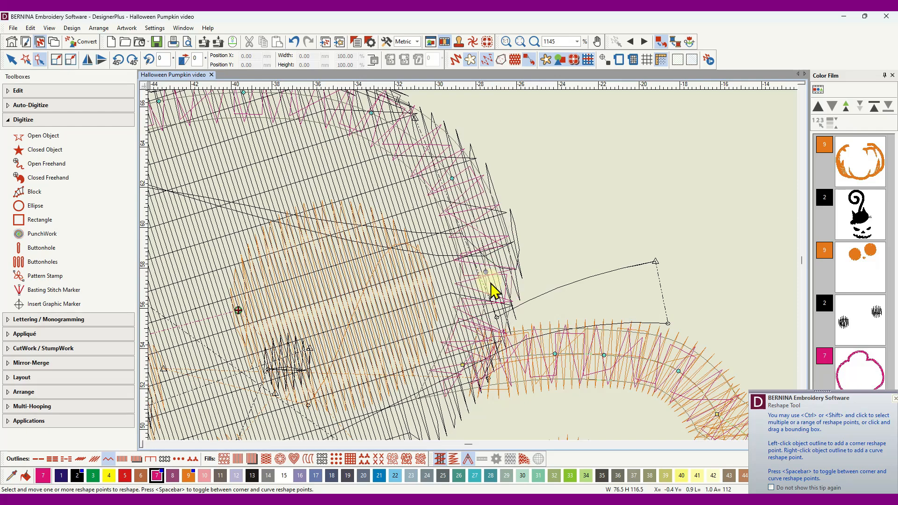
pyautogui.scroll(-1, 294, 124)
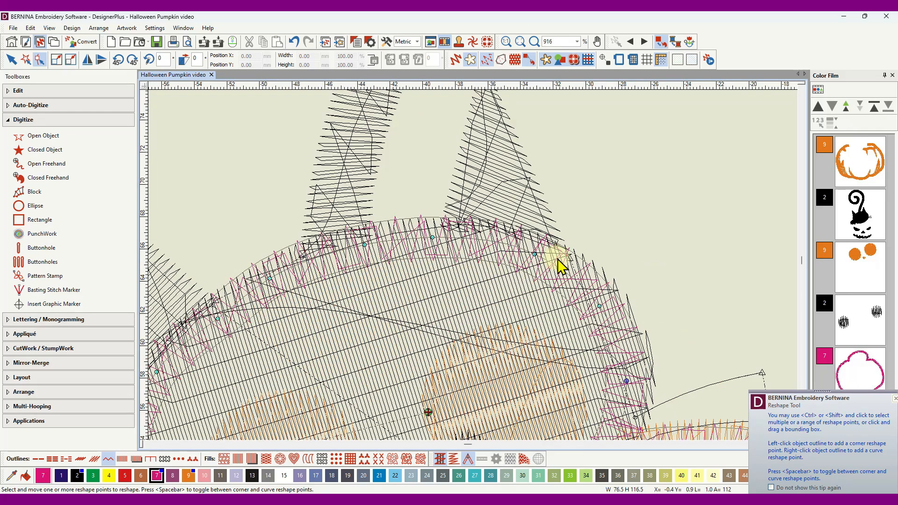
# Reshape the zigzag outline by moving its points along the top of the cat's head, between and beside the ears, slightly farther inside the head.
pyautogui.moveTo(535, 255); pyautogui.dragTo(535, 261)
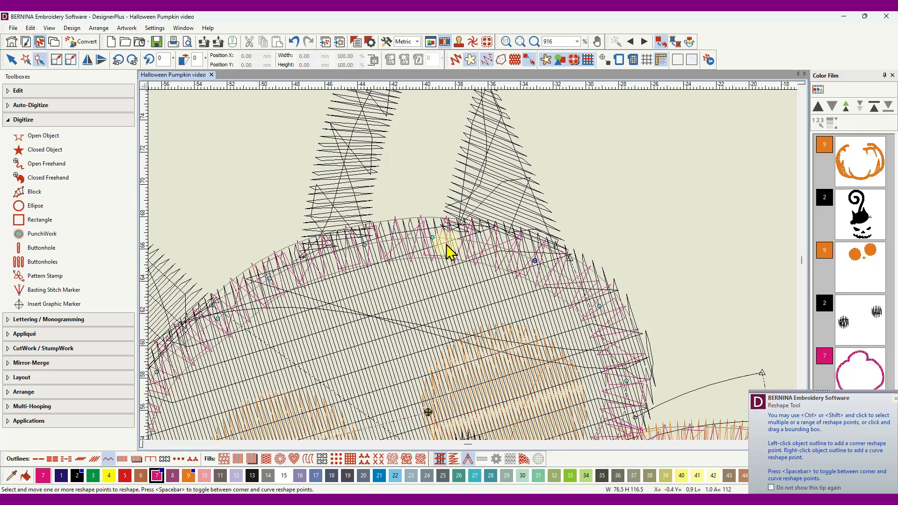
pyautogui.moveTo(433, 237); pyautogui.dragTo(432, 244)
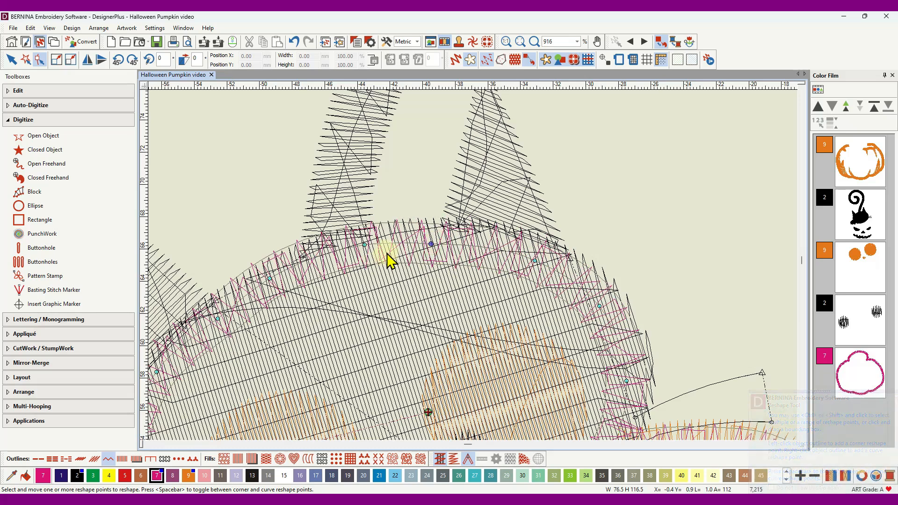
pyautogui.moveTo(366, 243); pyautogui.dragTo(366, 253)
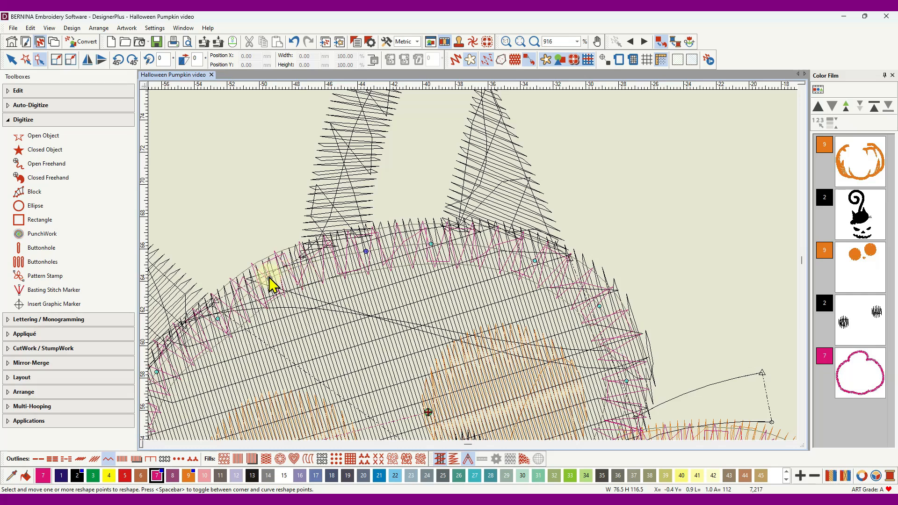
pyautogui.moveTo(270, 283); pyautogui.dragTo(270, 284)
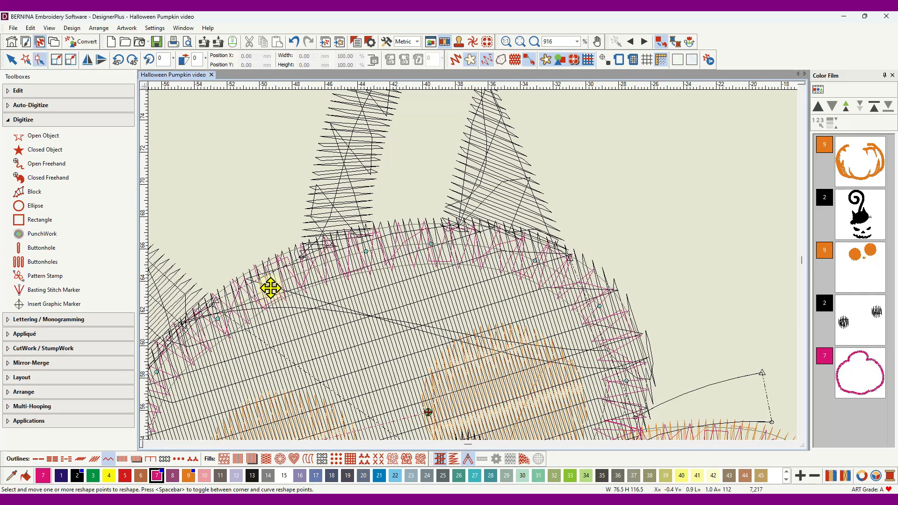
pyautogui.moveTo(271, 289); pyautogui.dragTo(270, 289)
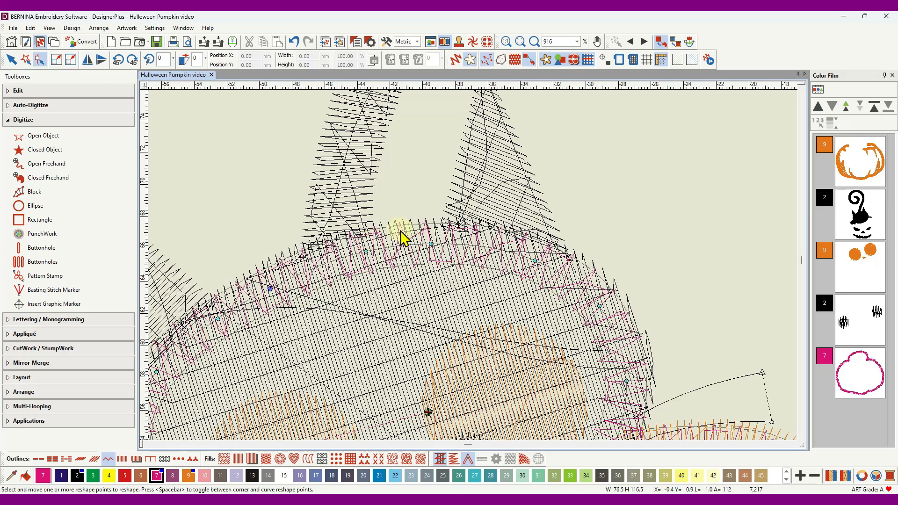
pyautogui.moveTo(365, 251); pyautogui.dragTo(366, 253)
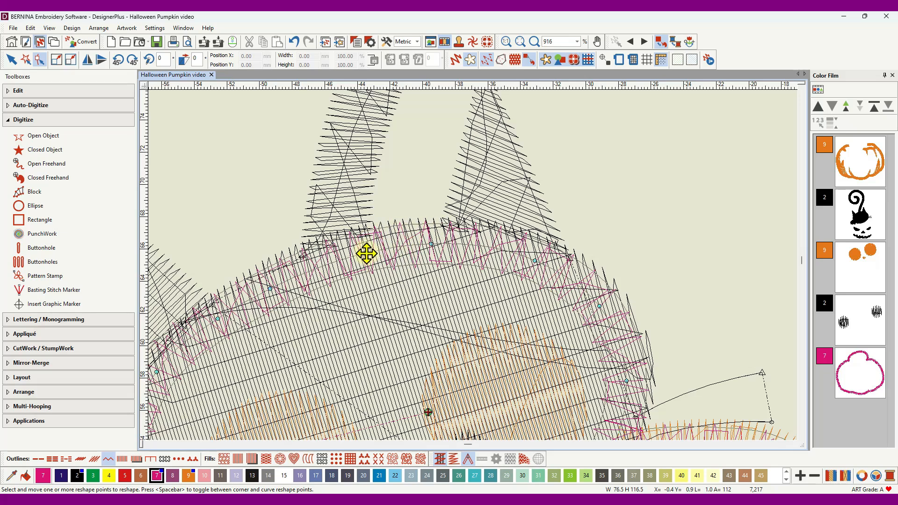
pyautogui.moveTo(430, 244); pyautogui.dragTo(430, 245)
pyautogui.click(220, 321)
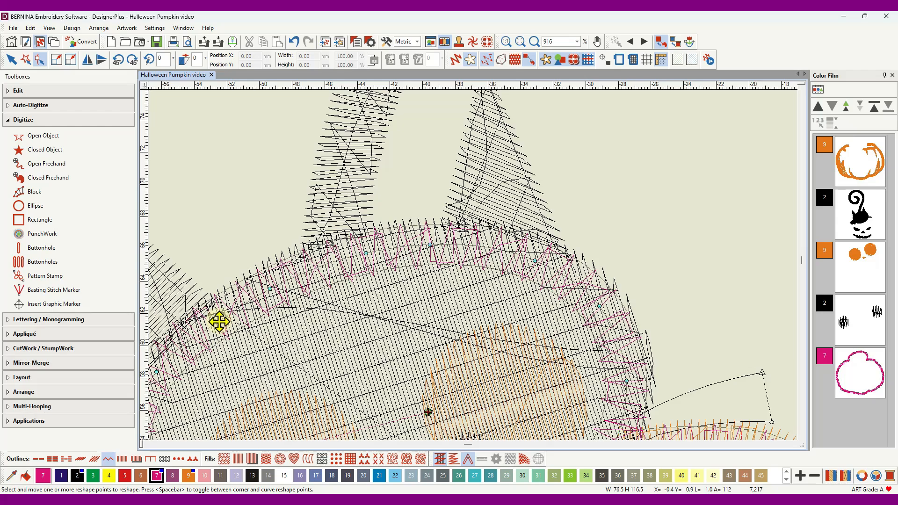
pyautogui.moveTo(219, 321); pyautogui.dragTo(218, 322)
# Move the two outline points below the cat's left ear and along the left cheek farther inside the head.
pyautogui.scroll(-2, 219, 340)
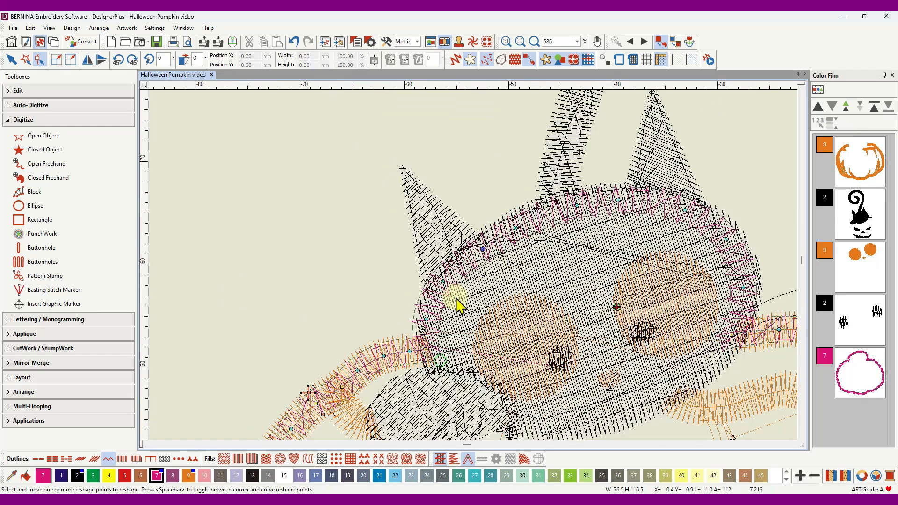
pyautogui.scroll(4, 457, 298)
pyautogui.scroll(2, 474, 271)
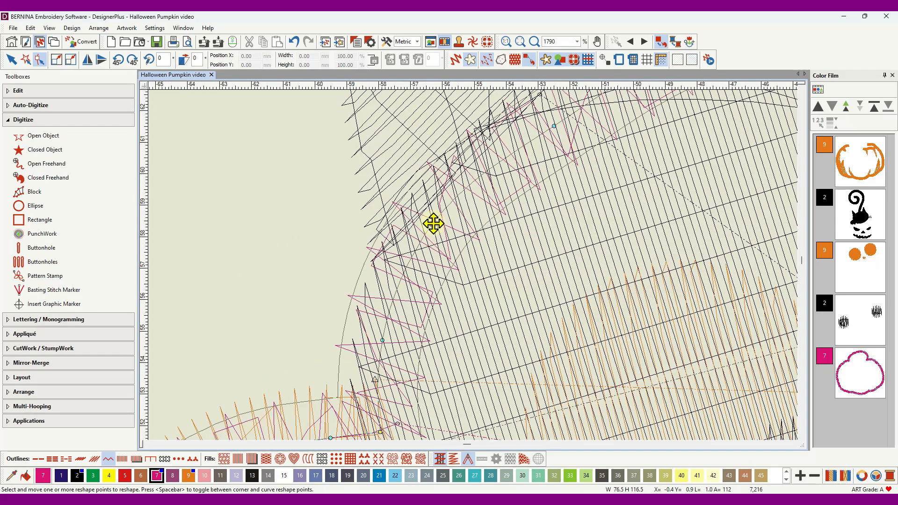
pyautogui.moveTo(433, 223); pyautogui.dragTo(452, 230)
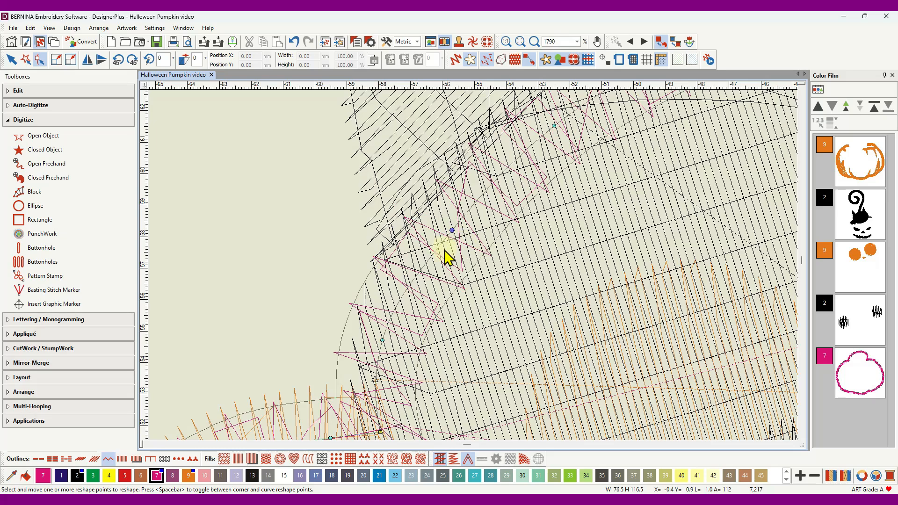
pyautogui.moveTo(382, 340); pyautogui.dragTo(400, 343)
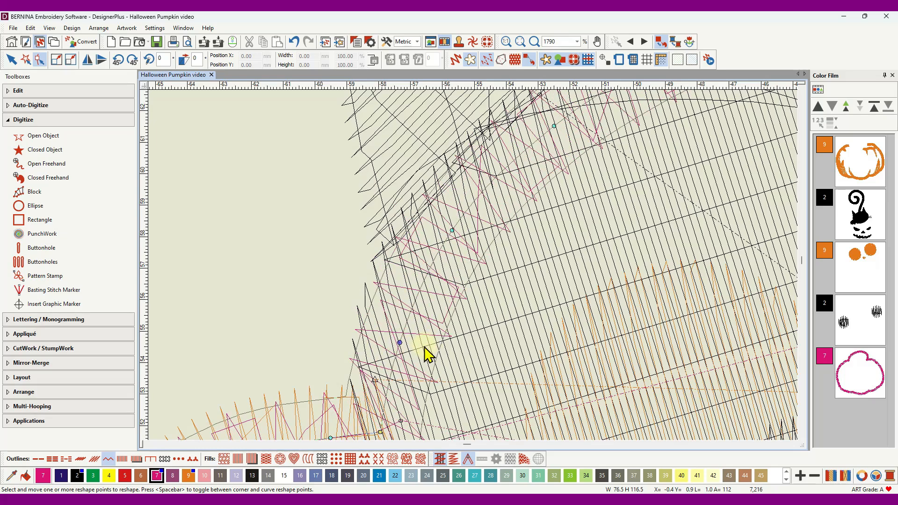
# Shift the corner point where the outline meets the pumpkin's left shoulder, and the cheek point above it, slightly farther inside the cat's head.
pyautogui.scroll(-3, 417, 353)
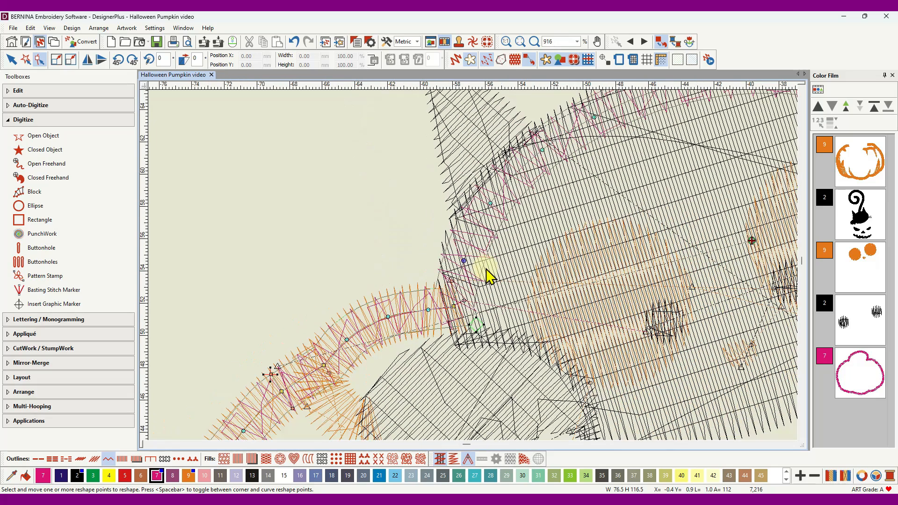
pyautogui.click(456, 305)
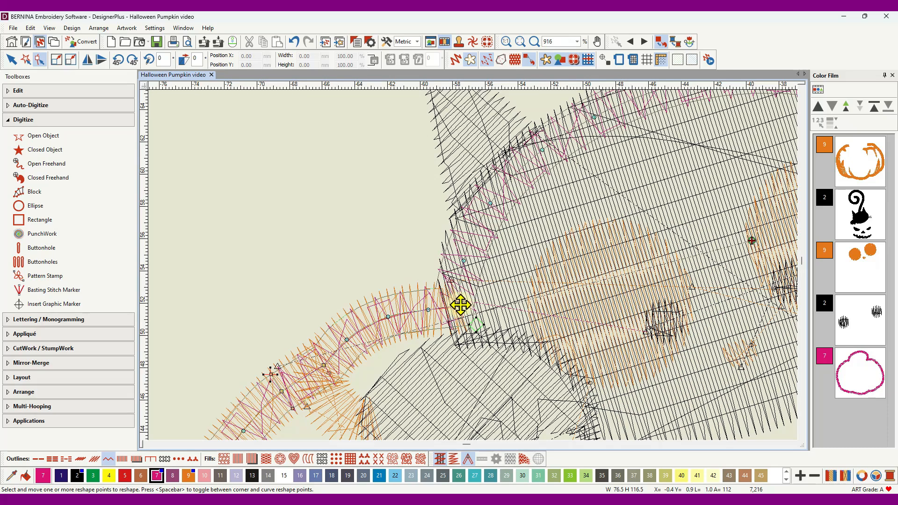
pyautogui.moveTo(459, 307); pyautogui.dragTo(467, 307)
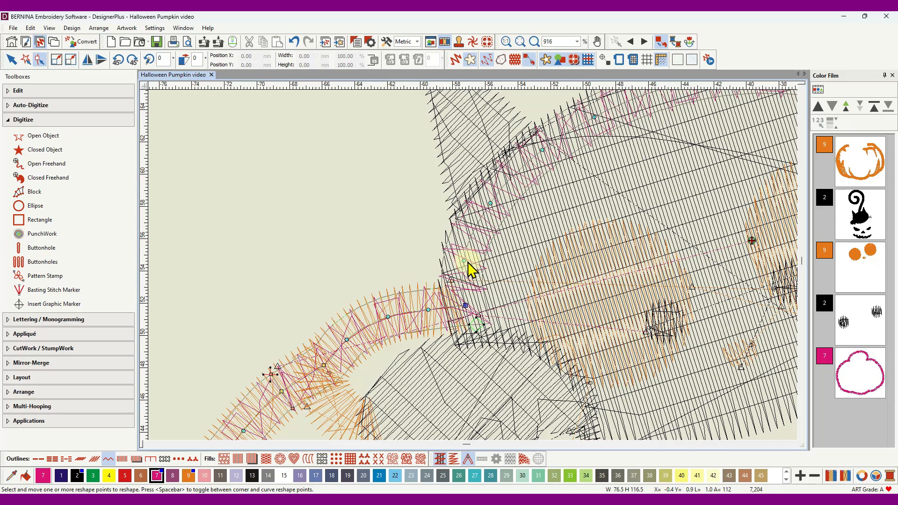
pyautogui.moveTo(466, 261); pyautogui.dragTo(470, 261)
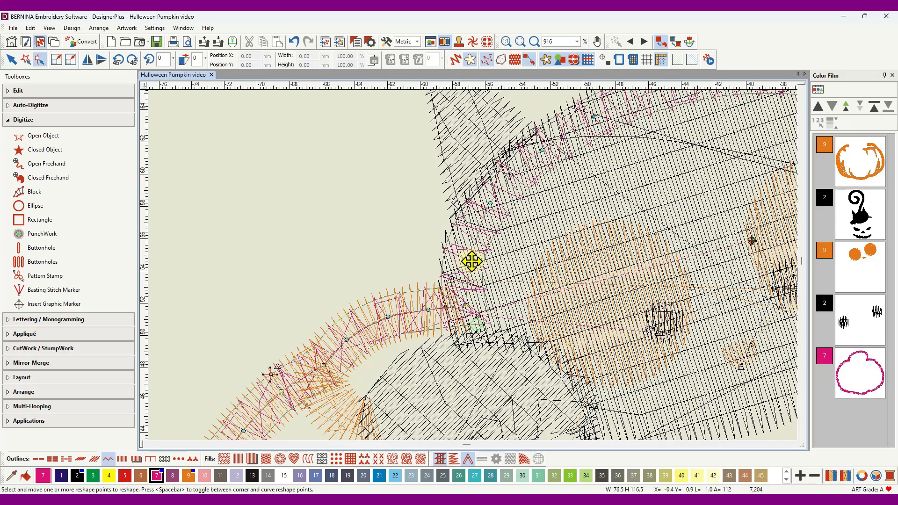
pyautogui.click(471, 308)
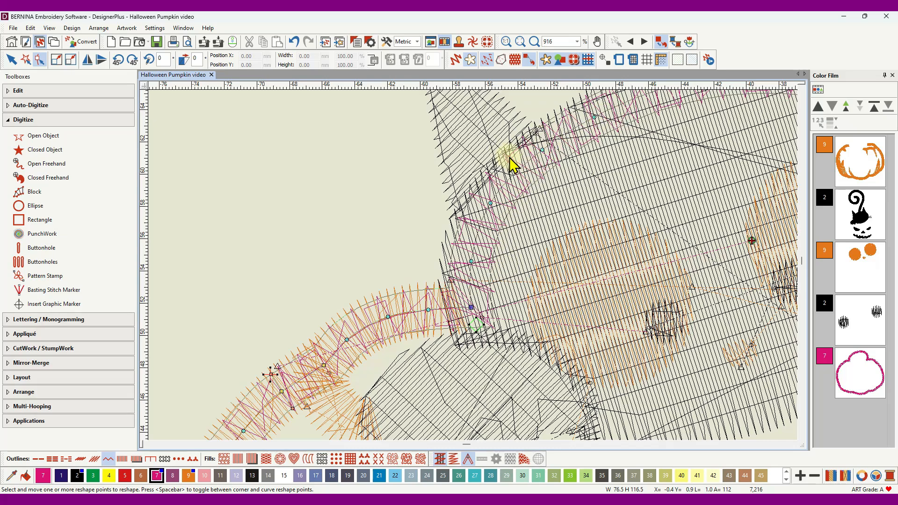
pyautogui.scroll(3, 519, 159)
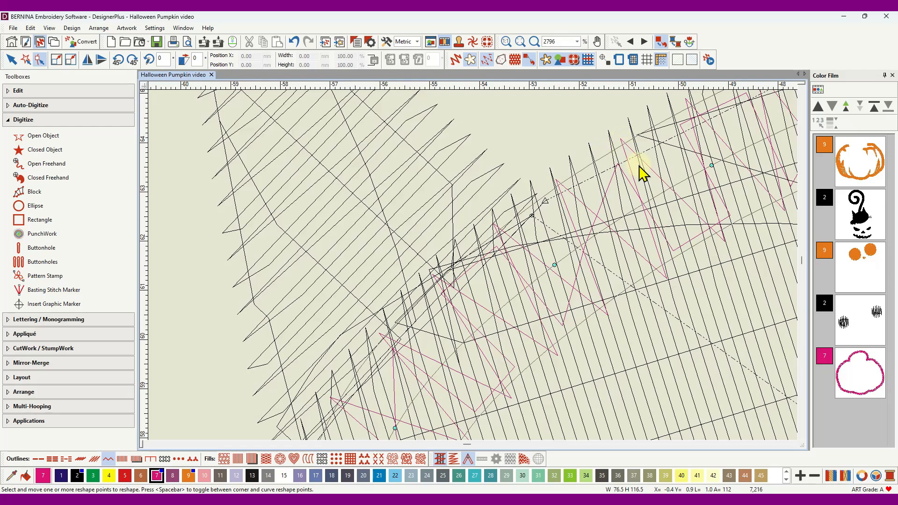
pyautogui.scroll(-4, 473, 267)
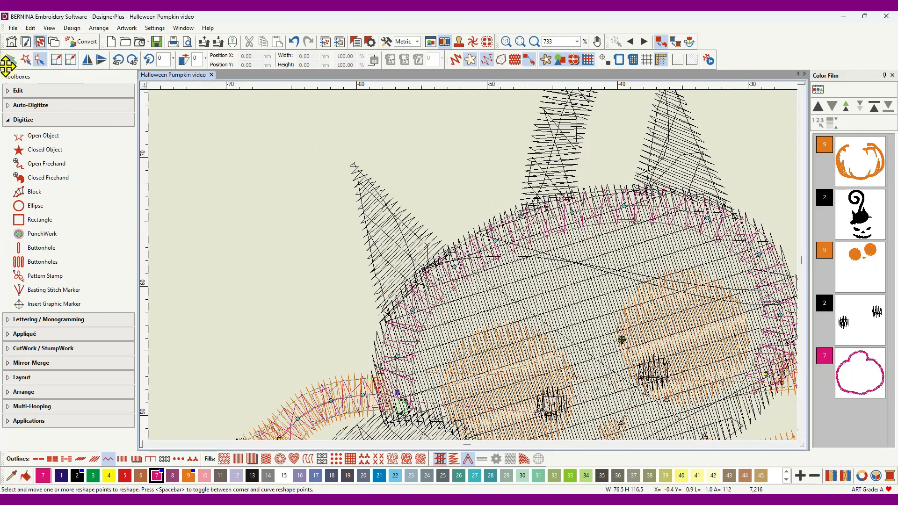
# Duplicate the pink zigzag outline of the pumpkin shape in place, leaving reshape mode first.
pyautogui.click(11, 60)
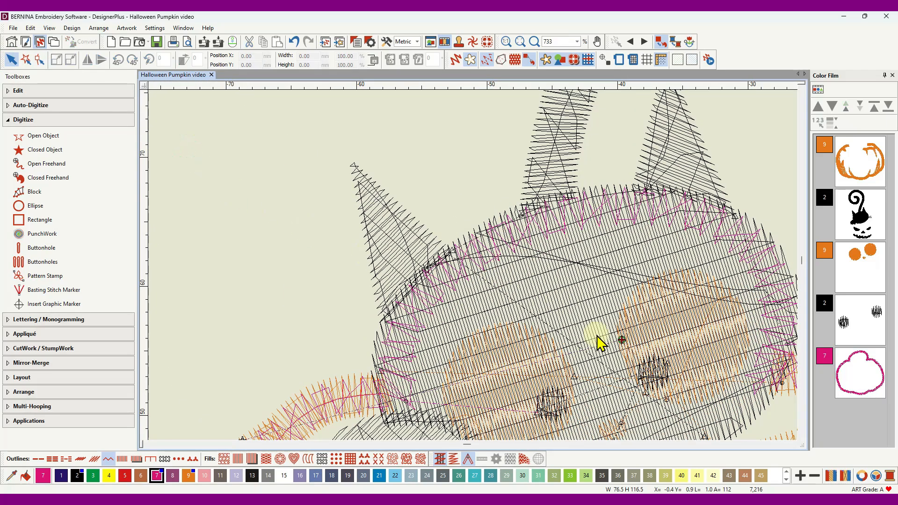
pyautogui.click(863, 389)
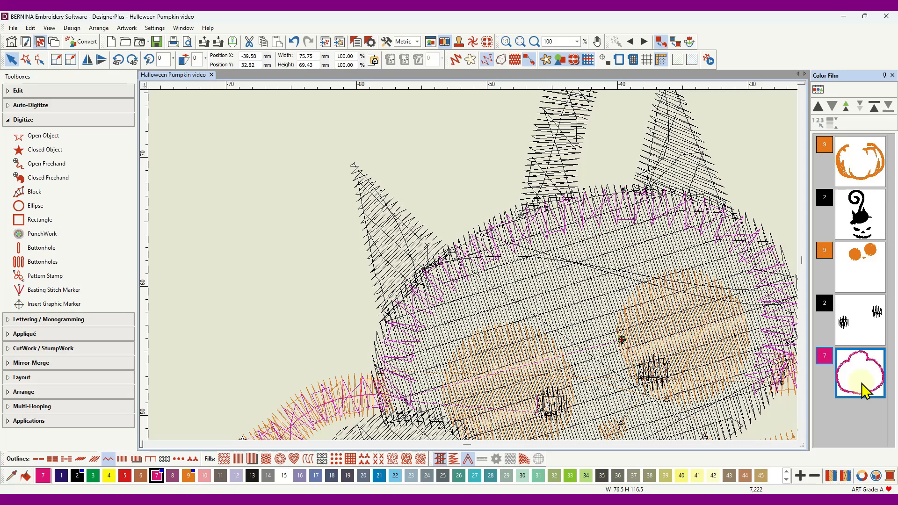
pyautogui.rightClick(863, 390)
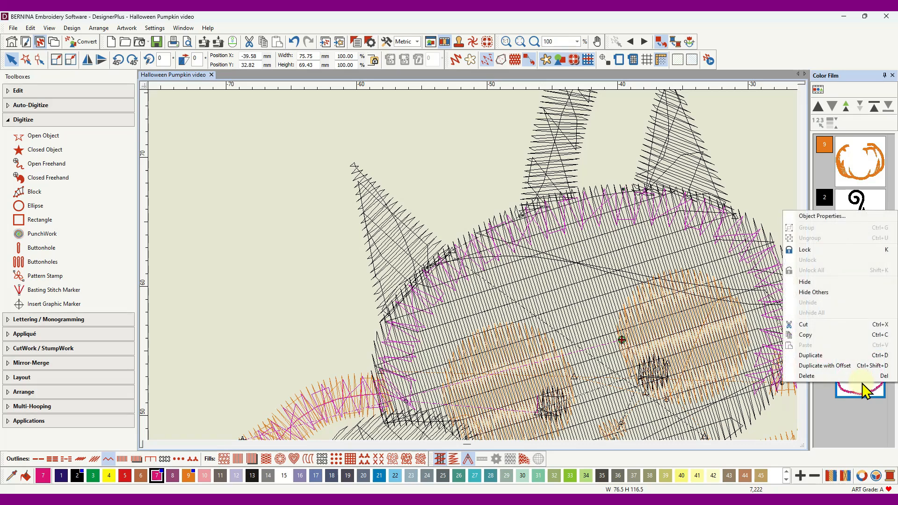
pyautogui.click(822, 367)
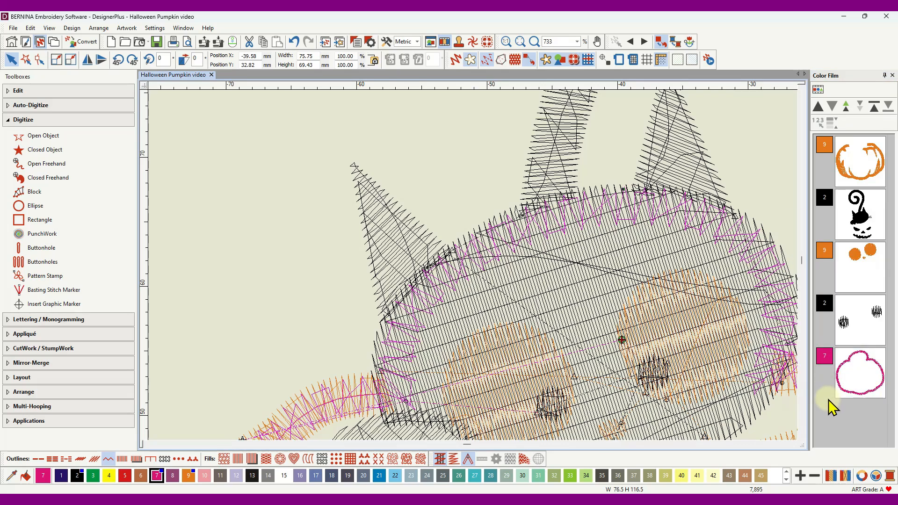
# List the individual objects, recolor the duplicated outline to green color 3, and convert it to a Single Outline.
pyautogui.click(818, 89)
pyautogui.scroll(-10, 849, 223)
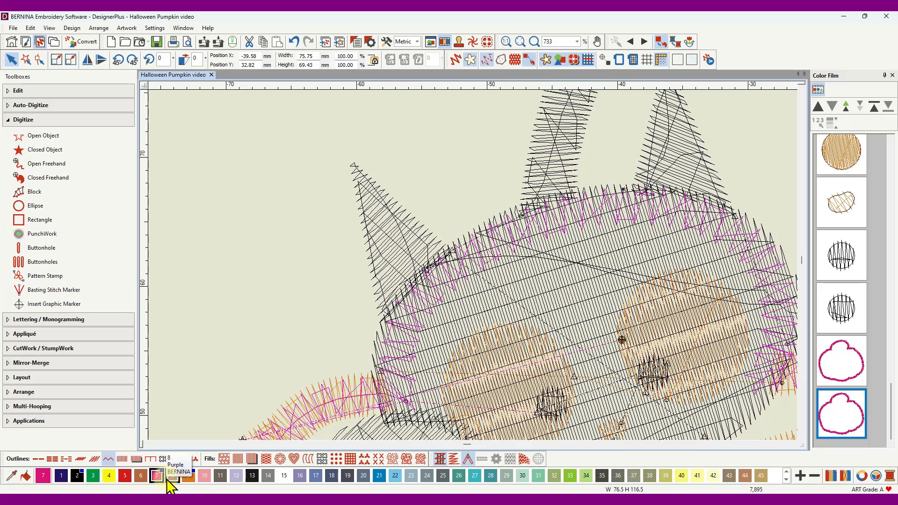
pyautogui.click(93, 475)
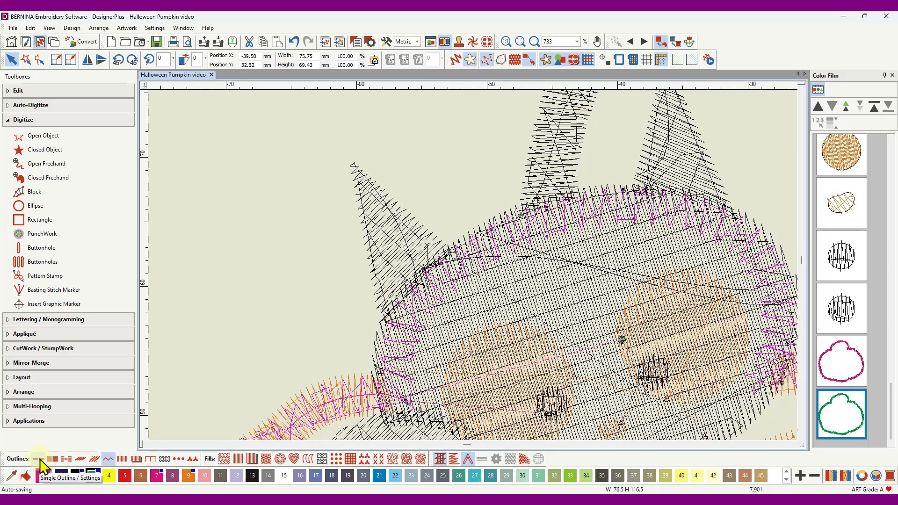
pyautogui.click(40, 459)
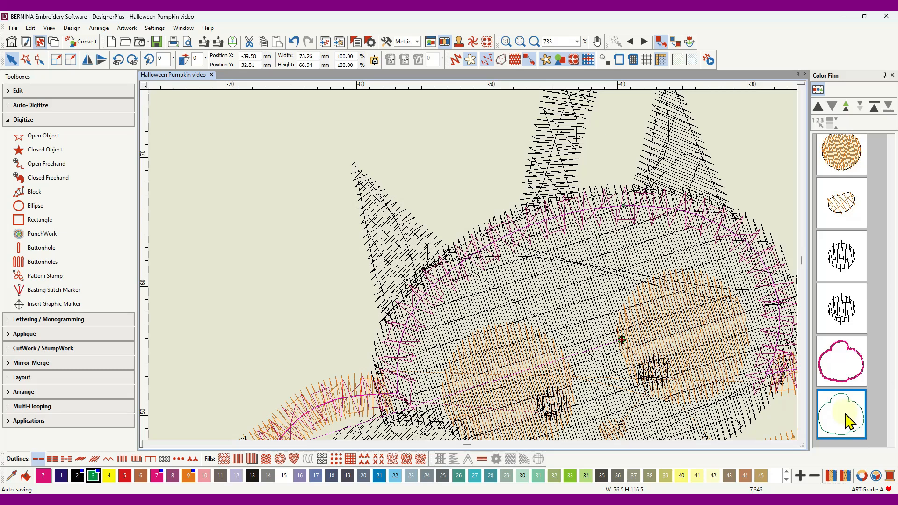
# Duplicate the green single outline and recolor the copy to purple color 8.
pyautogui.rightClick(844, 418)
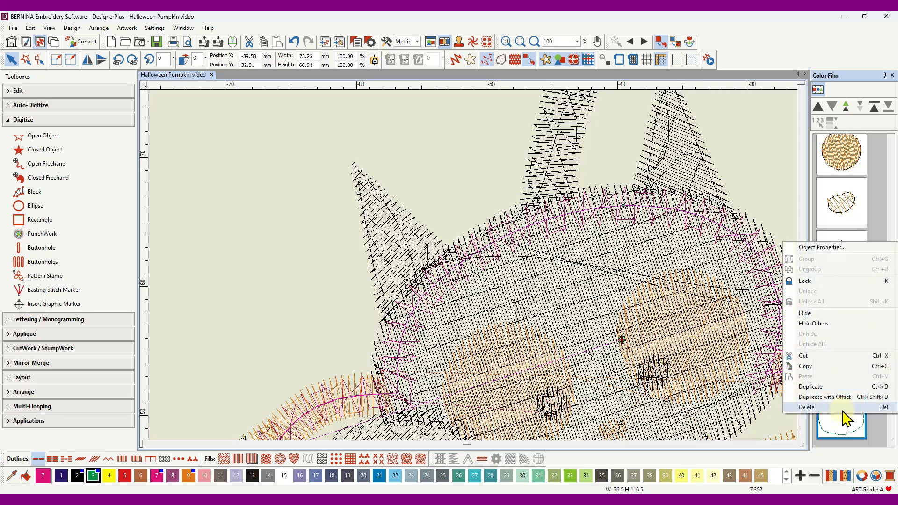
pyautogui.click(807, 387)
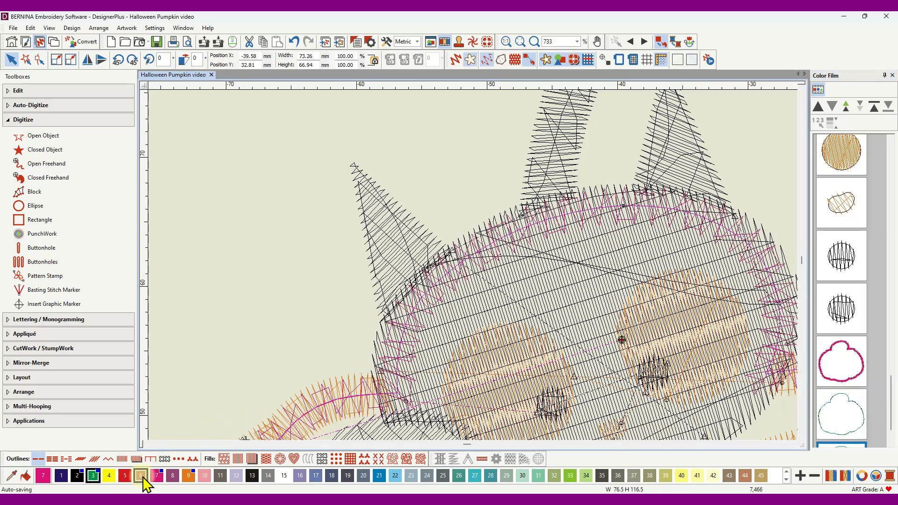
pyautogui.click(172, 475)
pyautogui.scroll(-1, 832, 405)
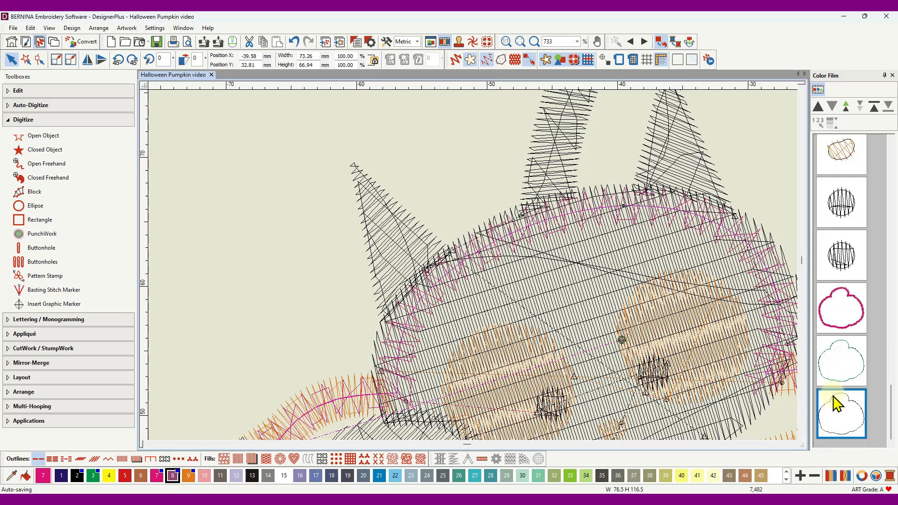
# Move the pink zigzag outline to the end of the stitching order, after both single outlines.
pyautogui.click(848, 357)
pyautogui.click(845, 437)
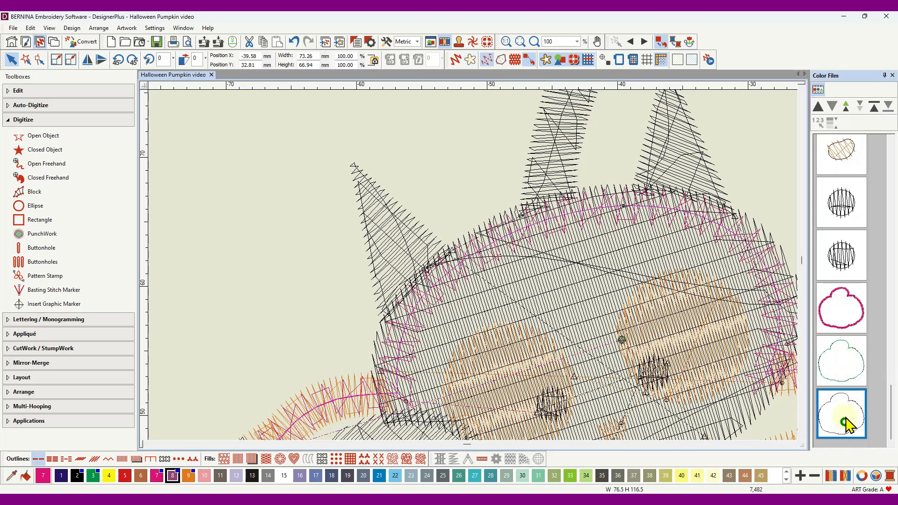
pyautogui.keyDown('ctrl'); pyautogui.click(845, 366); pyautogui.keyUp('ctrl')
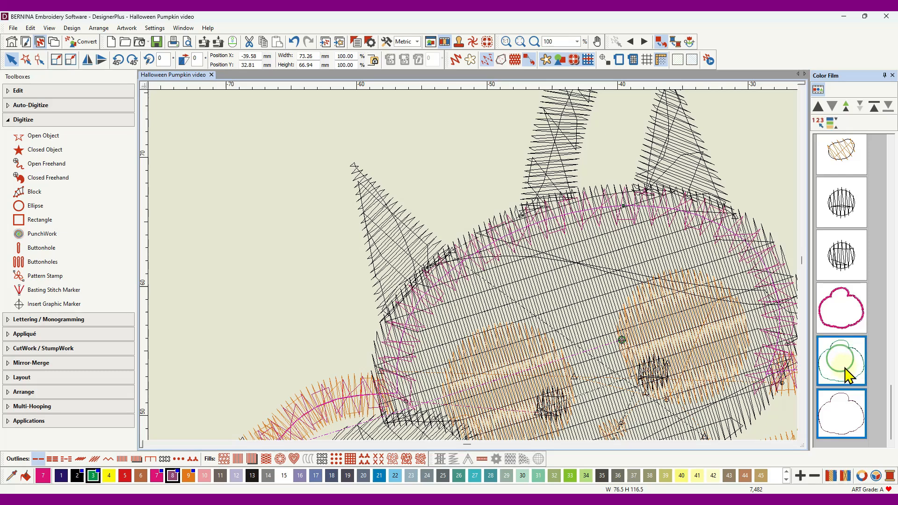
pyautogui.click(844, 309)
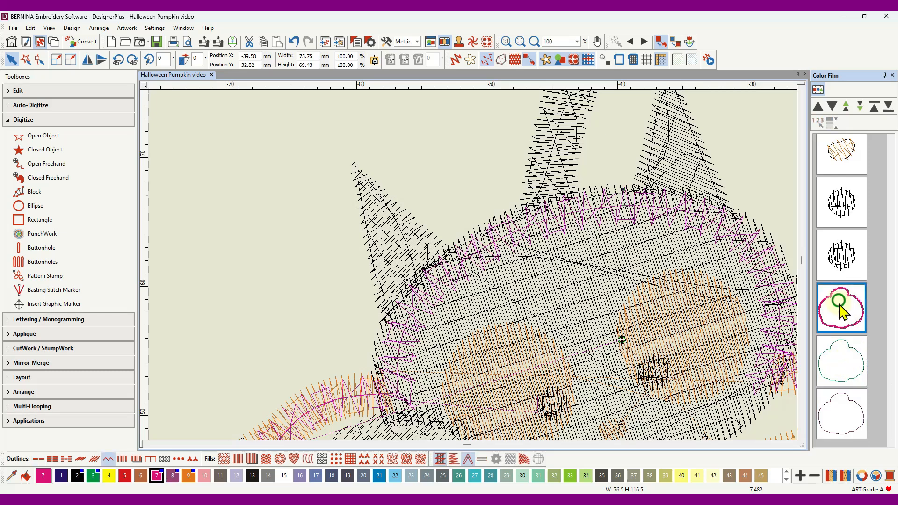
pyautogui.click(888, 108)
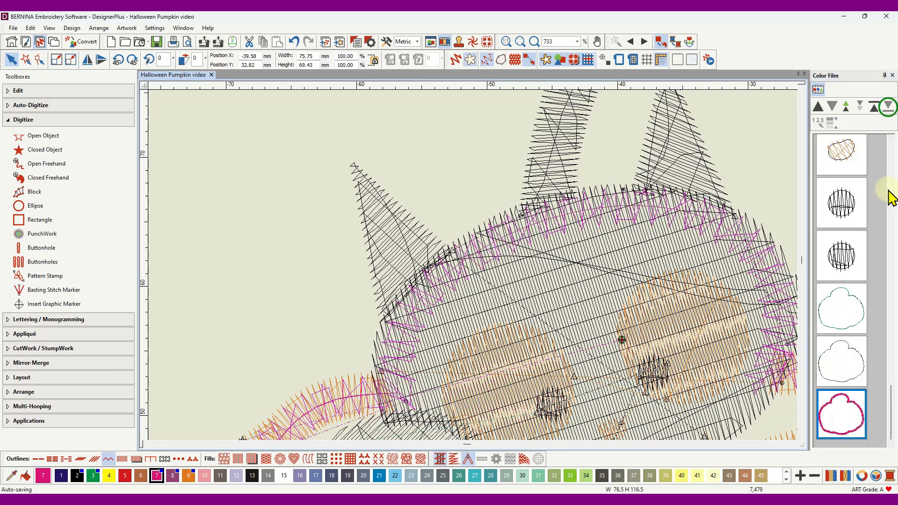
# Select the green, purple and pink outlines together and move them to the start of the stitching order.
pyautogui.click(842, 310)
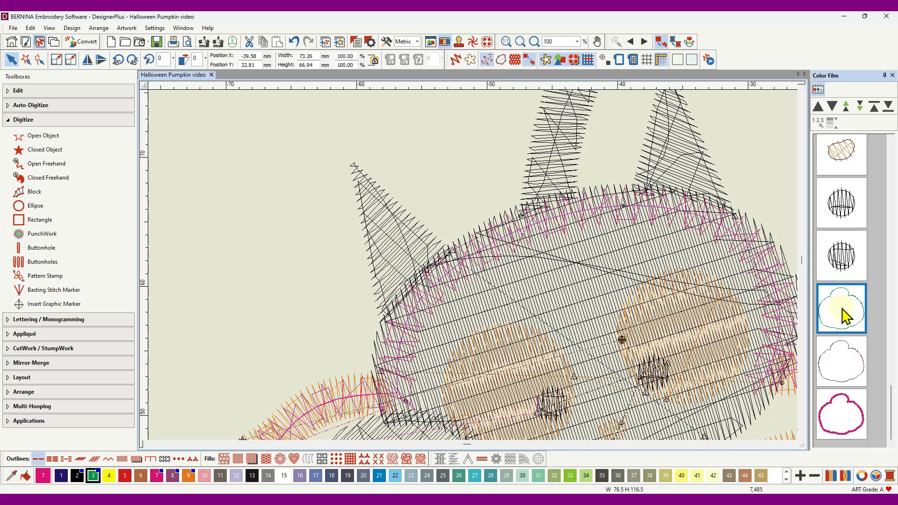
pyautogui.keyDown('shift'); pyautogui.click(847, 423); pyautogui.keyUp('shift')
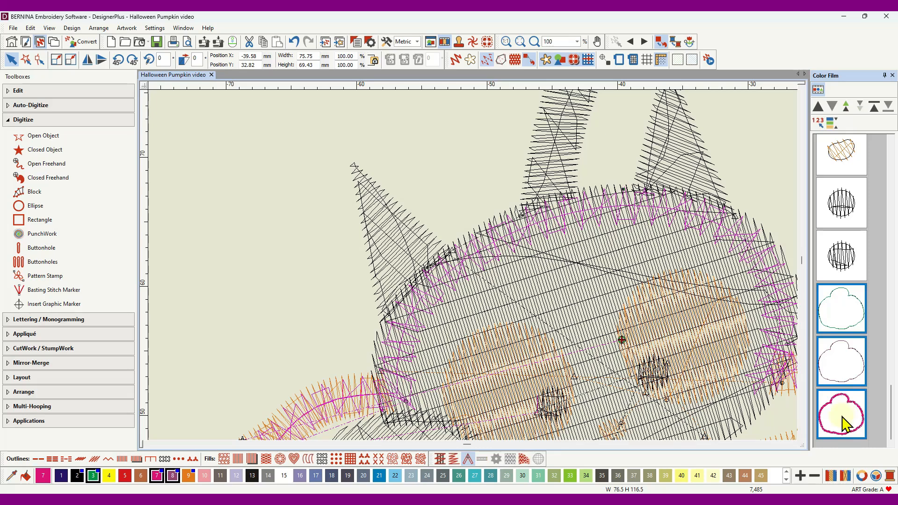
pyautogui.click(874, 111)
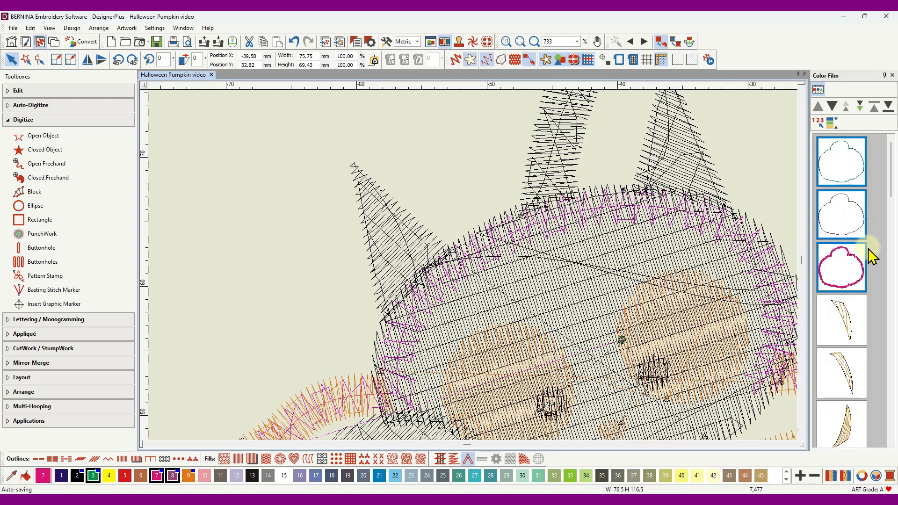
# Display the design with realistic stitches and examine the whole design and the cat's head for outline stitches showing through.
pyautogui.click(456, 61)
pyautogui.scroll(-5, 472, 265)
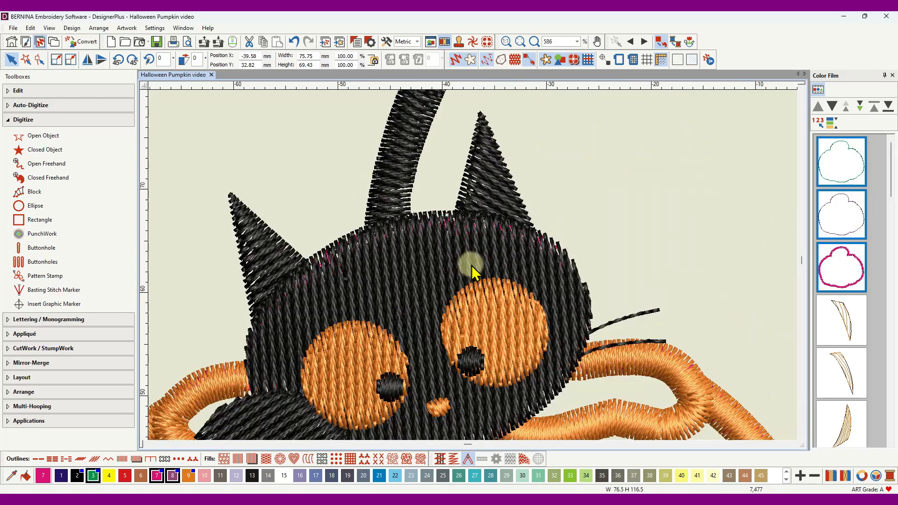
pyautogui.scroll(-3, 564, 283)
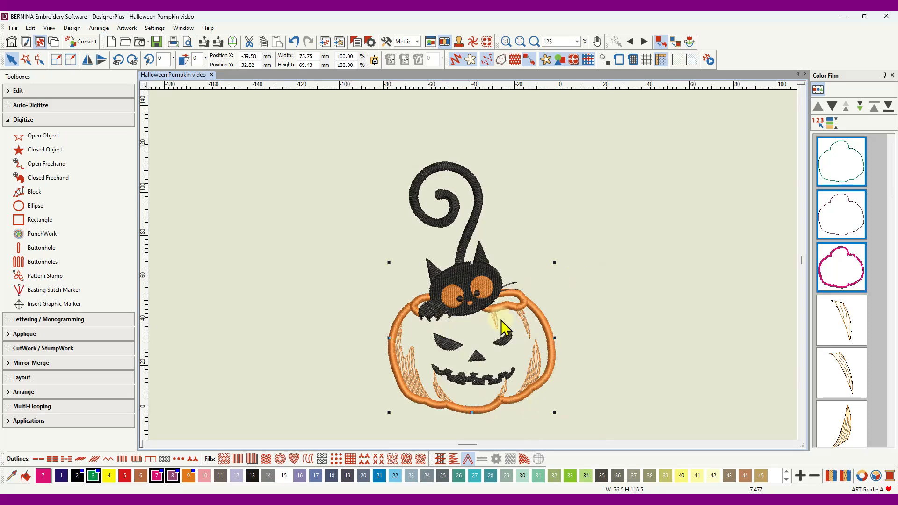
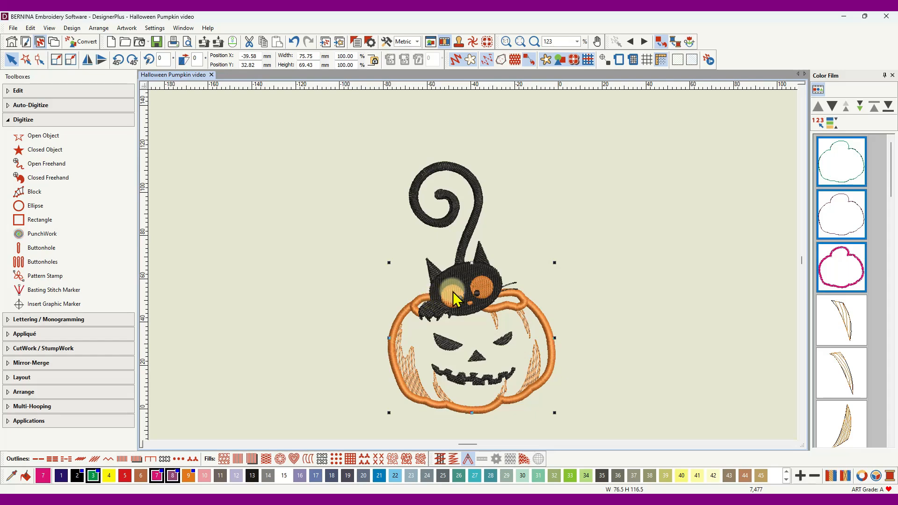
pyautogui.scroll(-2, 484, 281)
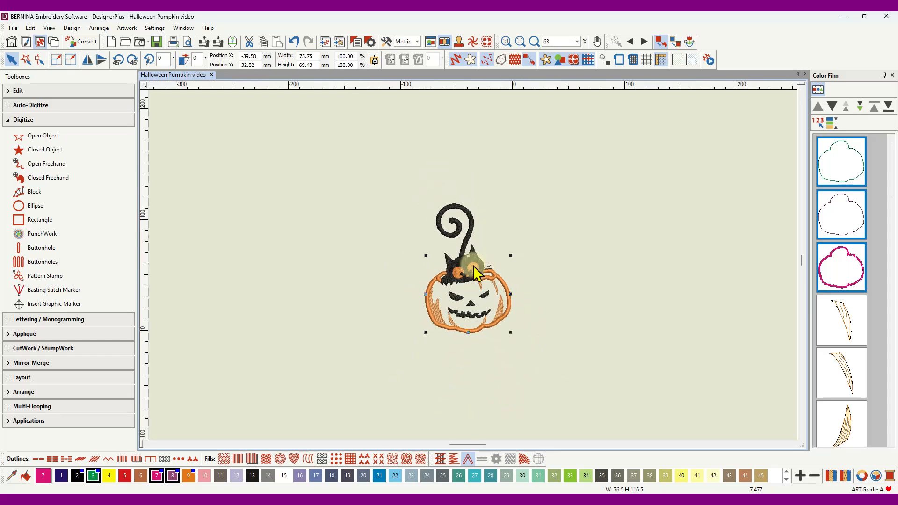
pyautogui.scroll(4, 470, 273)
pyautogui.scroll(4, 460, 269)
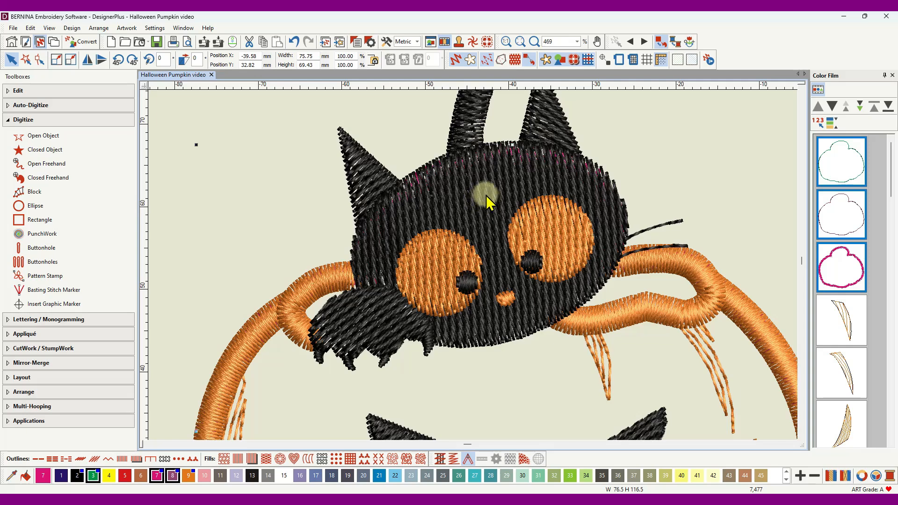
# Set the fill stitch spacing of the cat's black head to 0.40 mm.
pyautogui.scroll(-10, 856, 241)
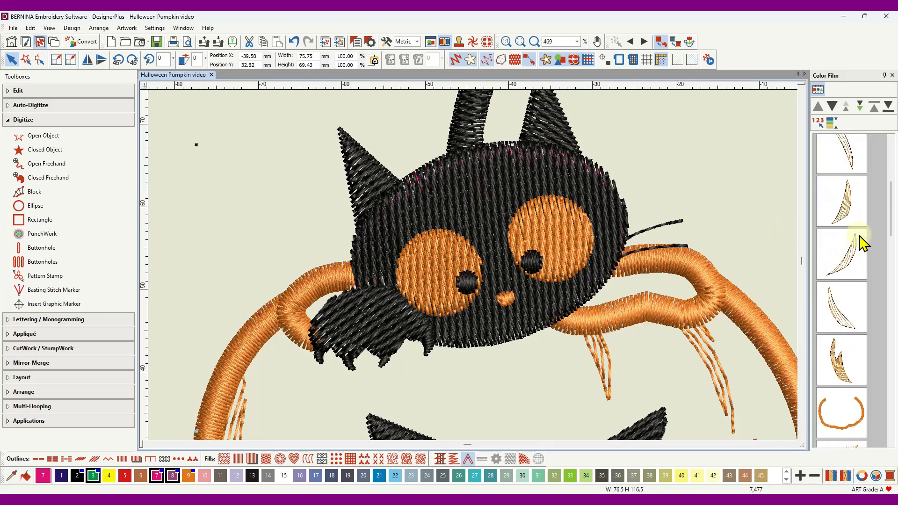
pyautogui.scroll(-2, 851, 243)
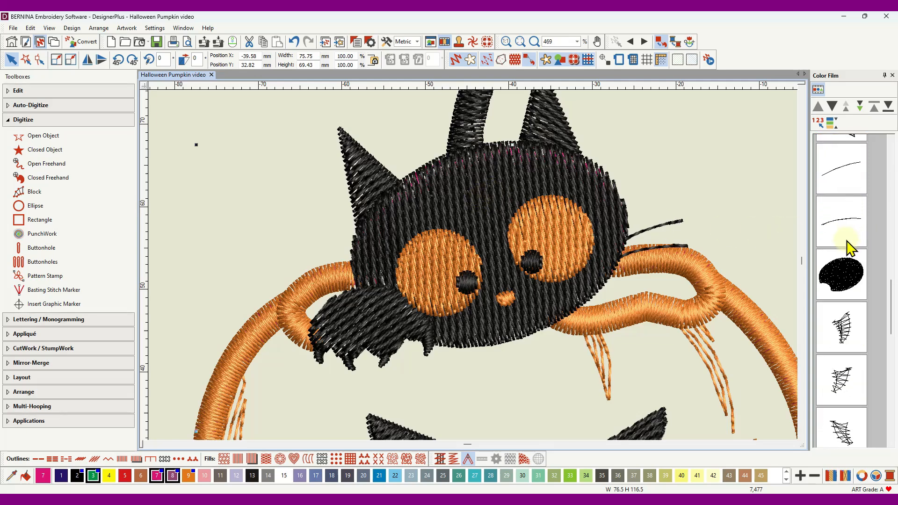
pyautogui.click(849, 280)
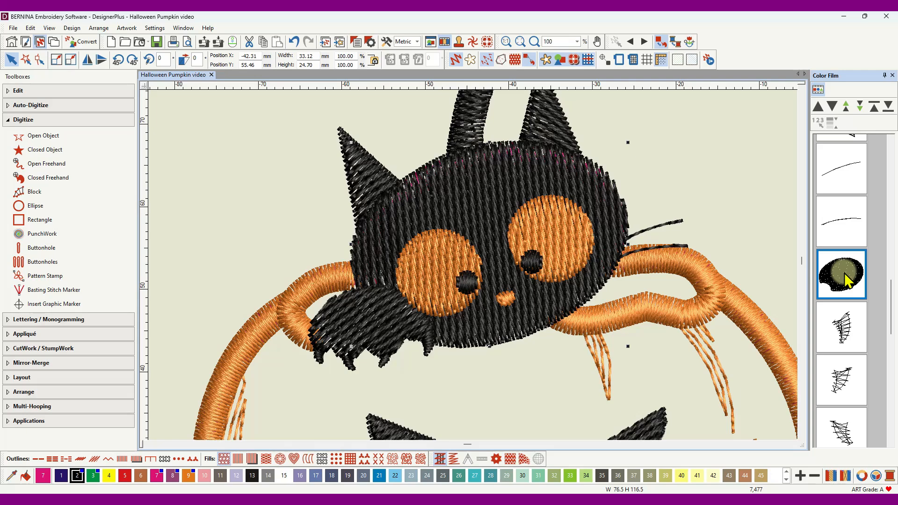
pyautogui.rightClick(845, 274)
pyautogui.click(825, 279)
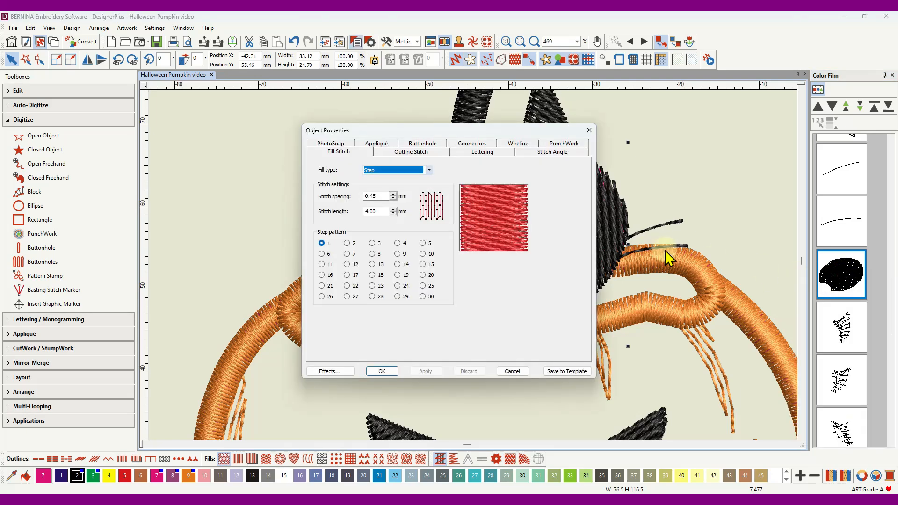
pyautogui.click(381, 196)
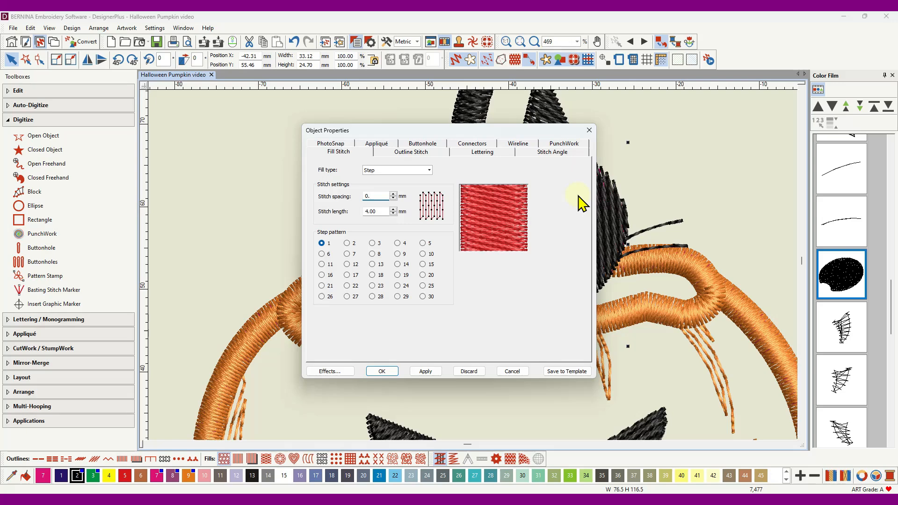
pyautogui.write('4')
pyautogui.click(421, 372)
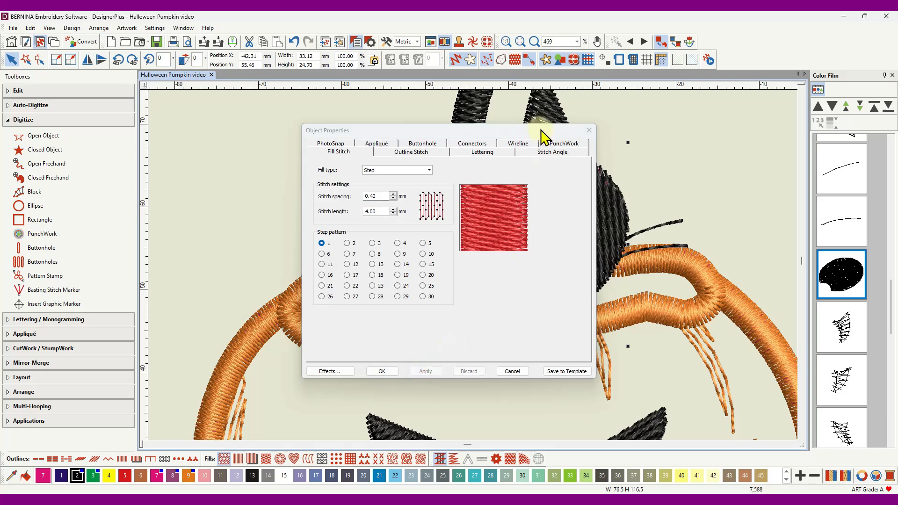
# Set the fill stitch spacing of the cat's paw to 0.40 mm and close its object properties.
pyautogui.moveTo(524, 131); pyautogui.dragTo(305, 110)
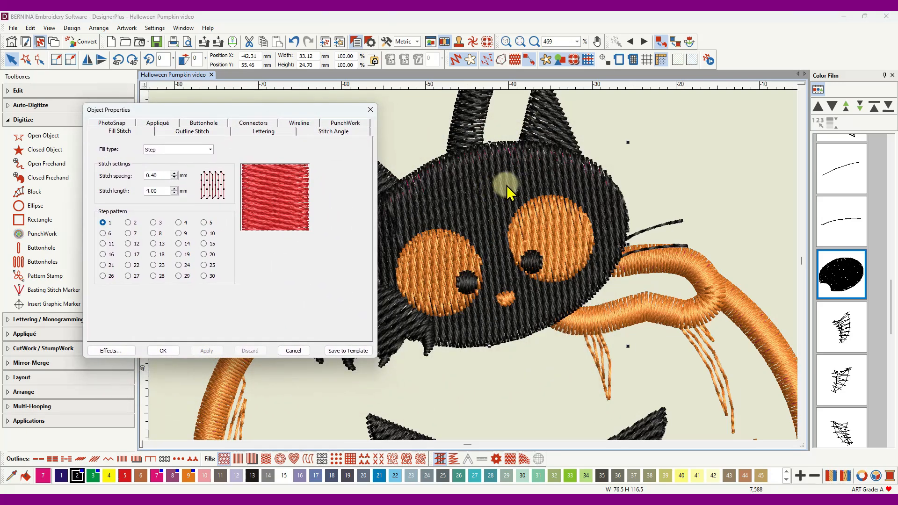
pyautogui.moveTo(345, 113); pyautogui.dragTo(266, 103)
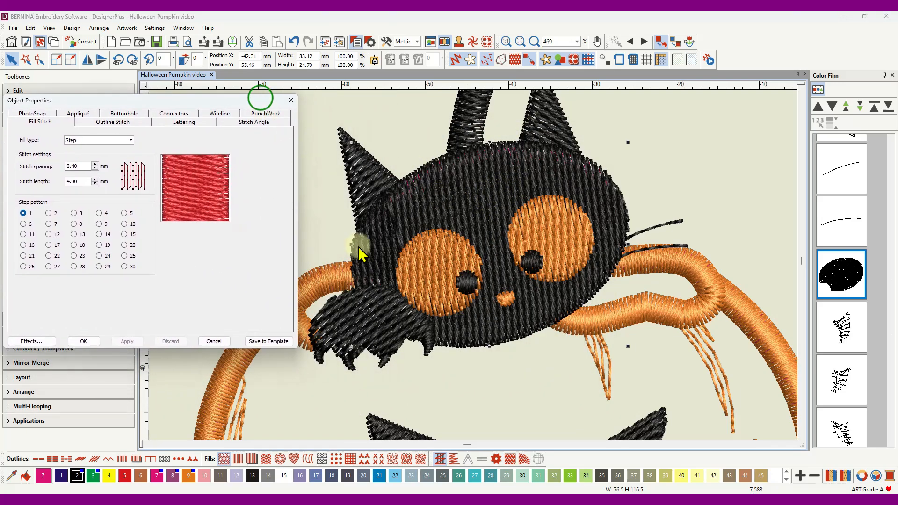
pyautogui.click(369, 316)
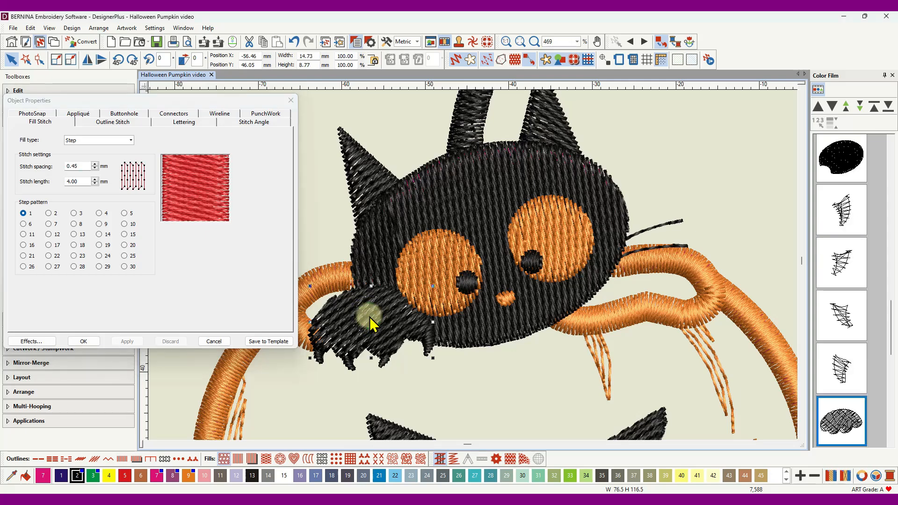
pyautogui.doubleClick(73, 166)
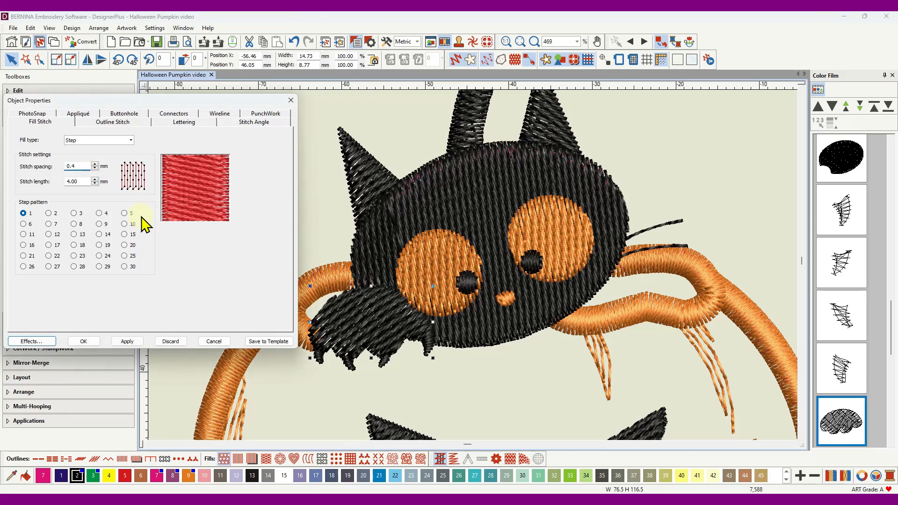
pyautogui.write('4')
pyautogui.click(127, 341)
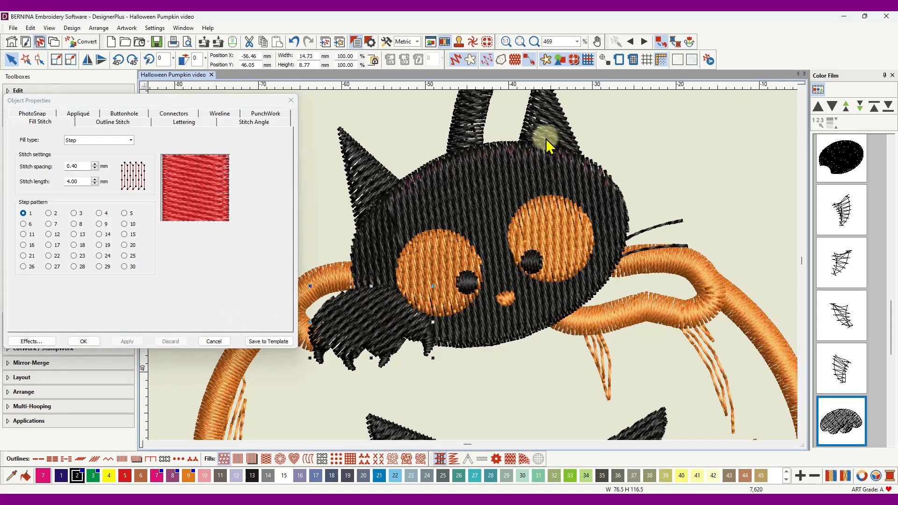
pyautogui.scroll(-5, 547, 145)
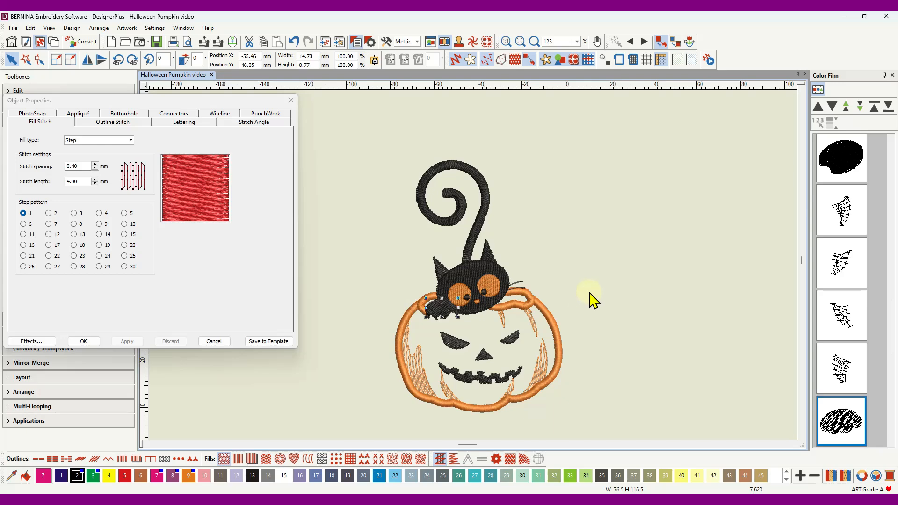
pyautogui.click(84, 341)
pyautogui.click(83, 341)
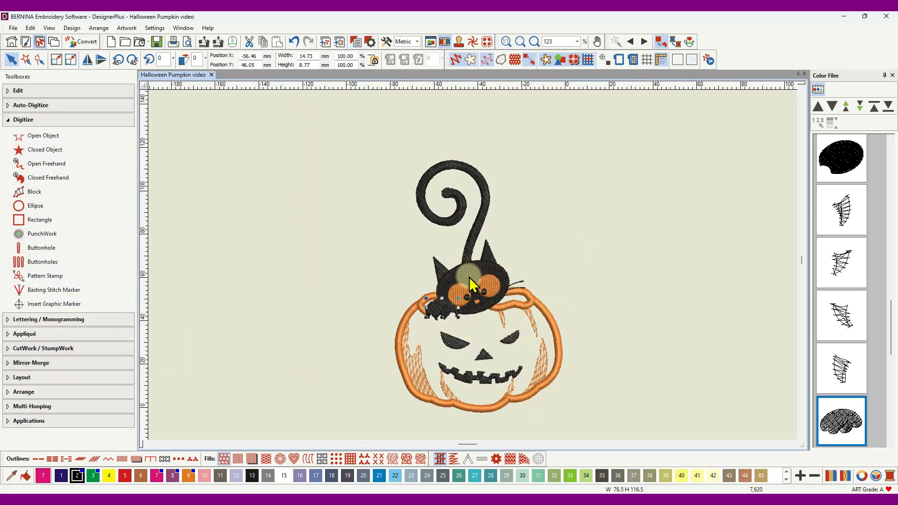
pyautogui.scroll(5, 469, 277)
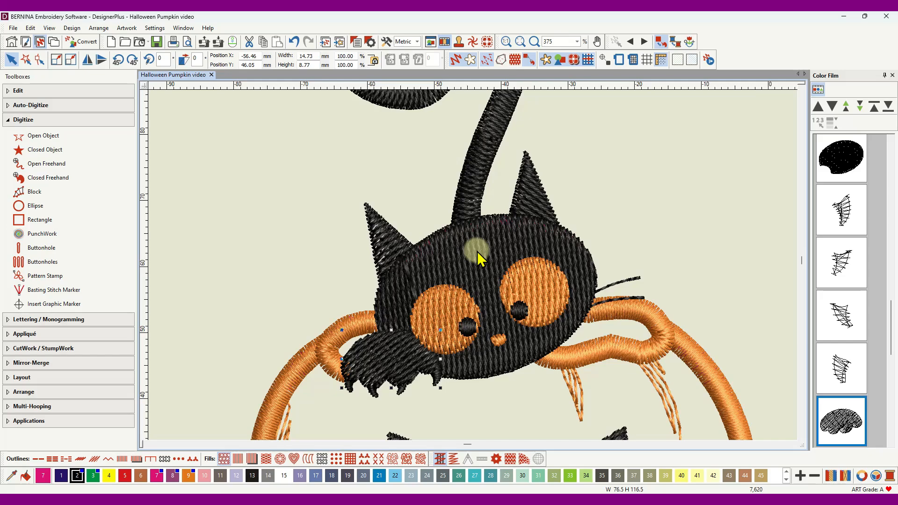
pyautogui.scroll(-5, 477, 251)
pyautogui.scroll(2, 485, 299)
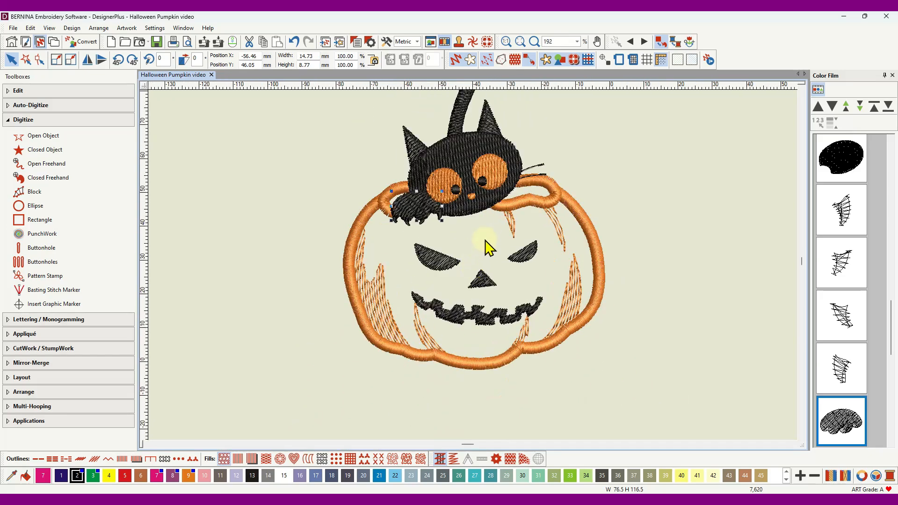
pyautogui.scroll(-5, 477, 269)
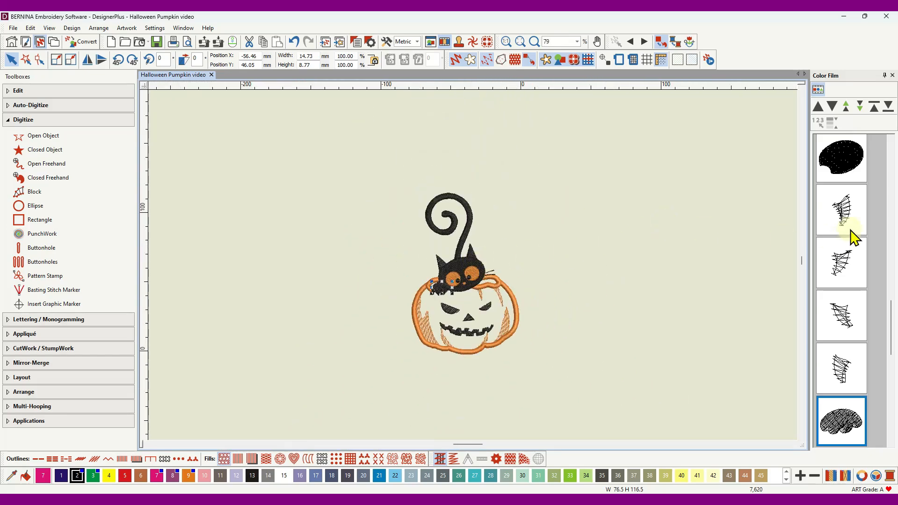
# Select every object in the stitching order, from the green outline to the last black pupil, and apply Closest Join to them.
pyautogui.scroll(5, 842, 308)
pyautogui.scroll(3, 840, 304)
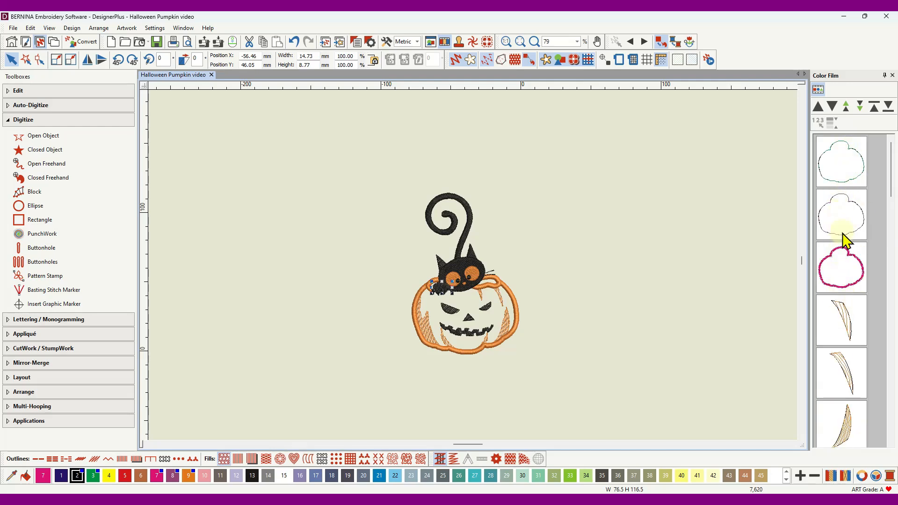
pyautogui.click(846, 167)
pyautogui.scroll(-10, 864, 230)
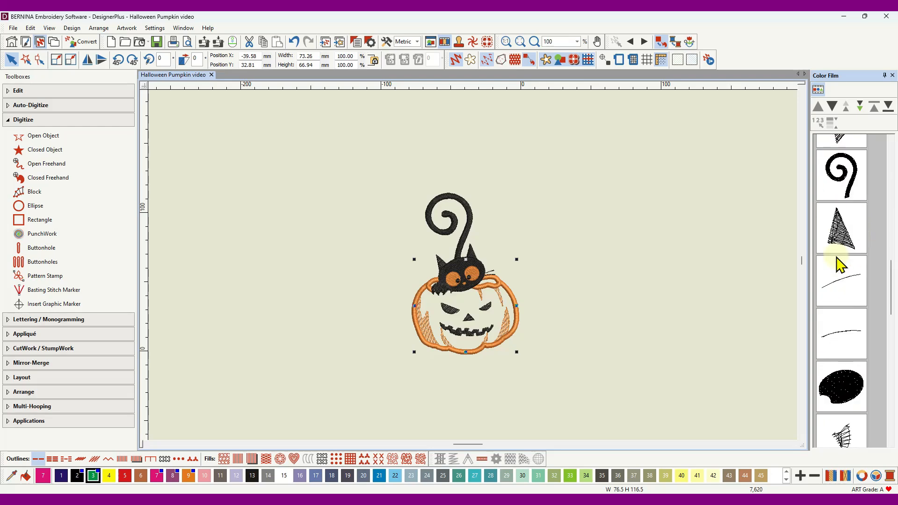
pyautogui.scroll(-4, 837, 269)
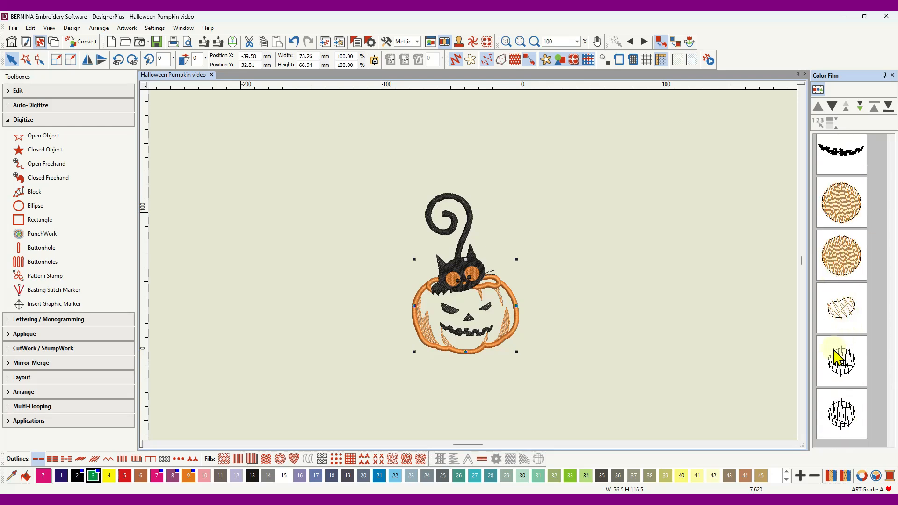
pyautogui.keyDown('shift'); pyautogui.click(837, 414); pyautogui.keyUp('shift')
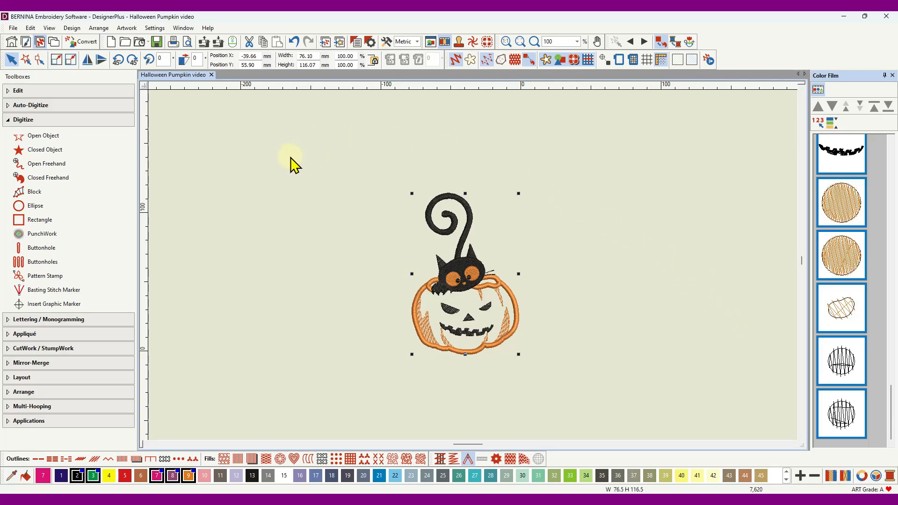
pyautogui.click(60, 93)
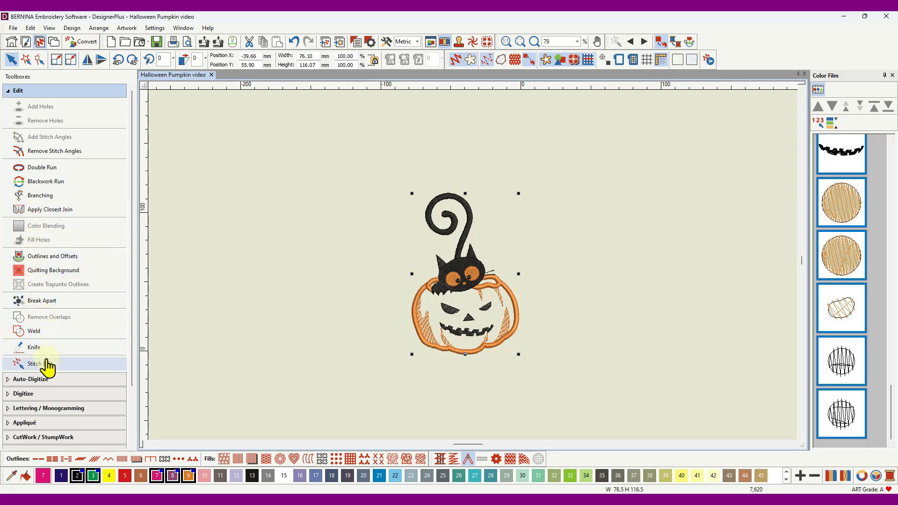
pyautogui.click(49, 213)
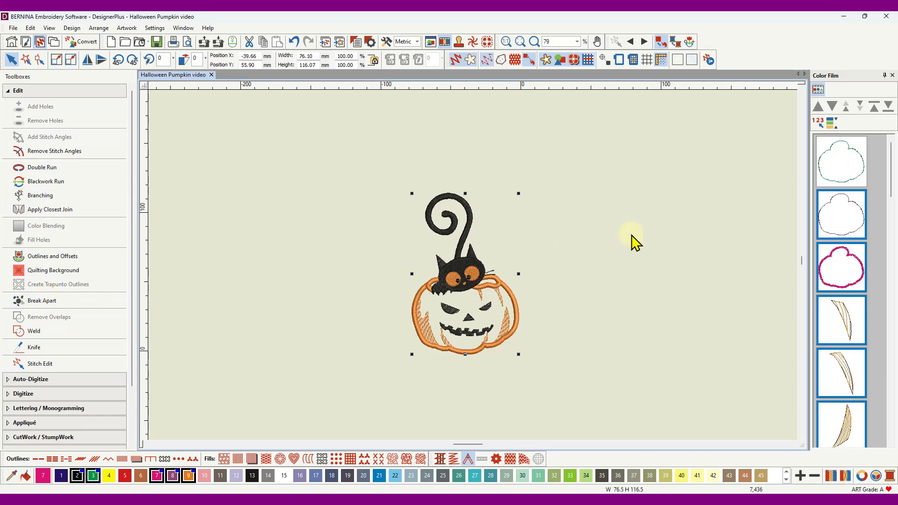
pyautogui.click(568, 258)
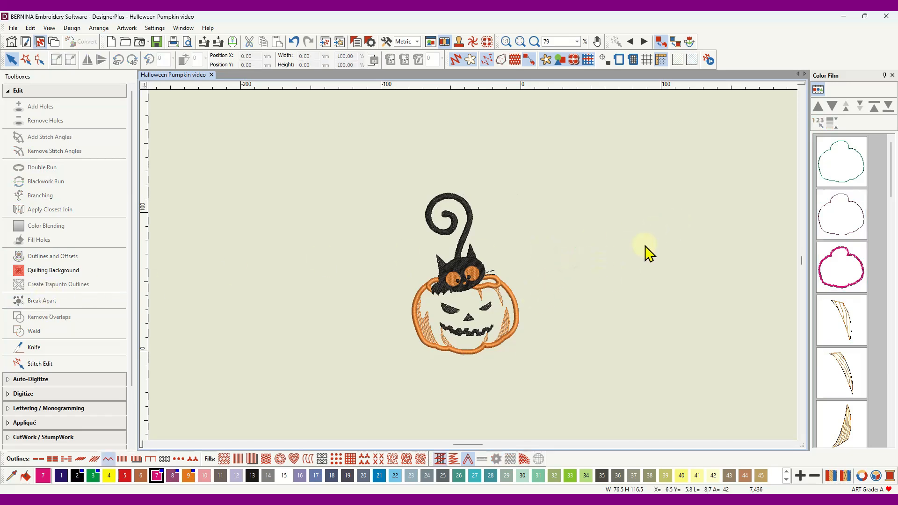
# Turn off the realistic stitch display and examine the connectors between the pumpkin and cat objects.
pyautogui.click(454, 60)
pyautogui.scroll(2, 475, 274)
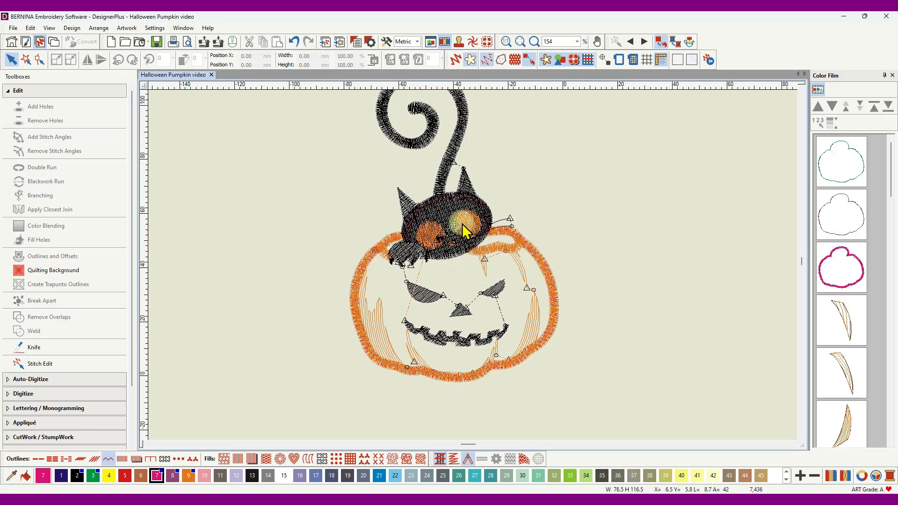
pyautogui.scroll(-1, 473, 272)
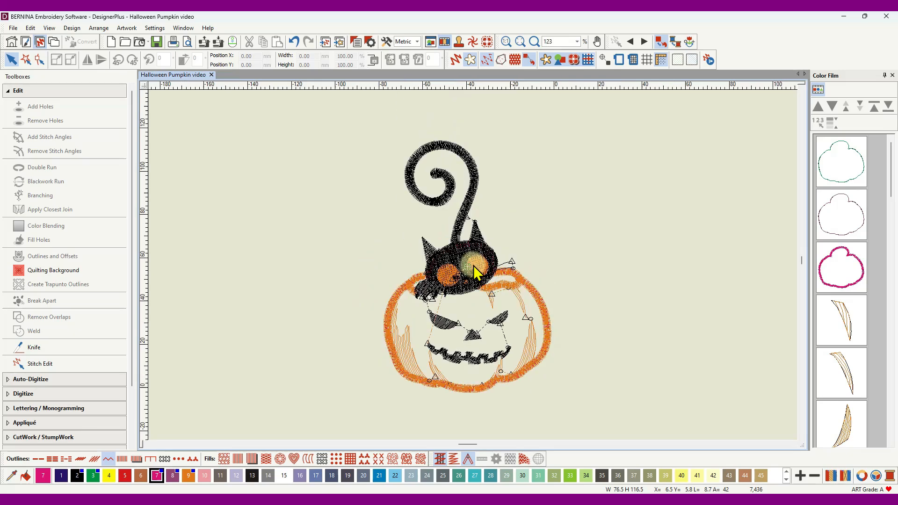
# Return to the start of the design and travel through the stitching, past the three outlines to the first orange shading piece.
pyautogui.click(690, 41)
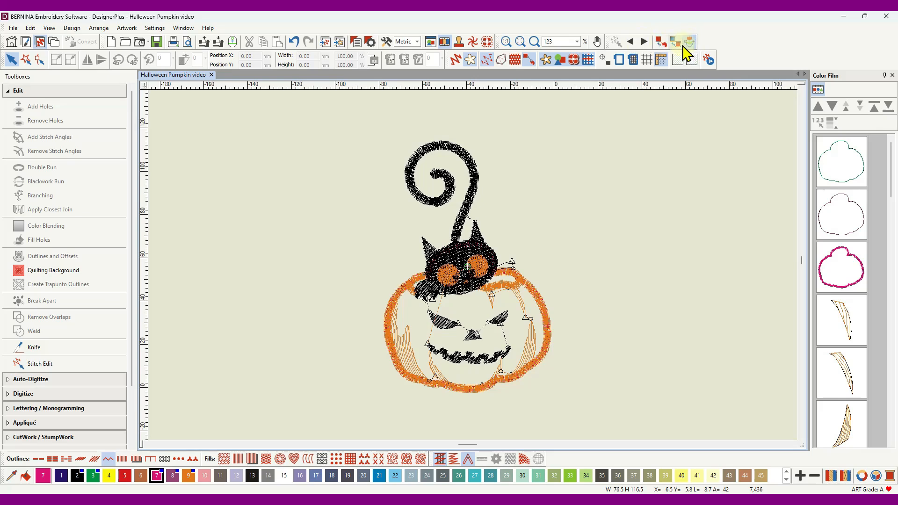
pyautogui.click(631, 43)
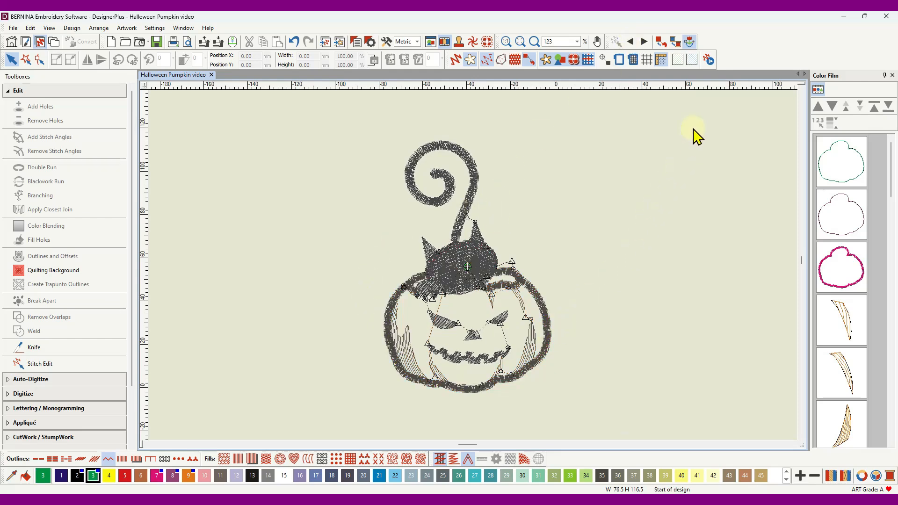
pyautogui.click(643, 42)
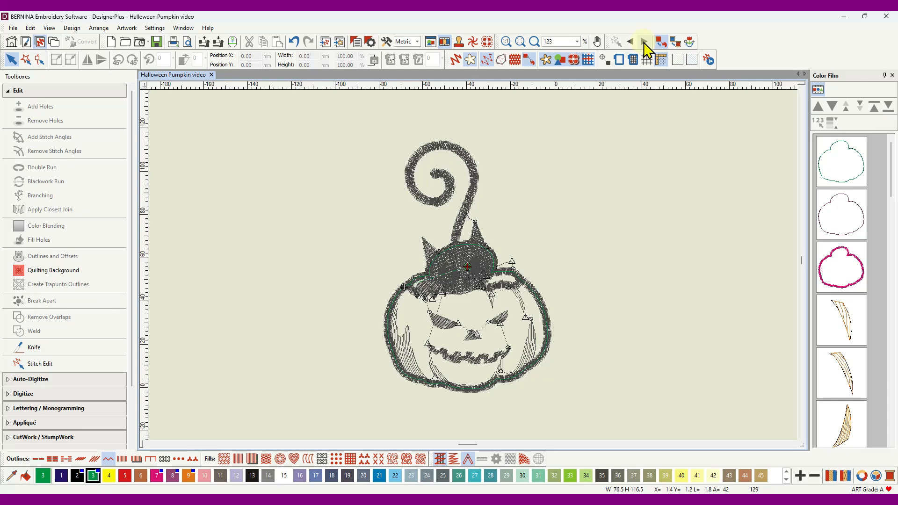
pyautogui.click(644, 42)
pyautogui.click(644, 42)
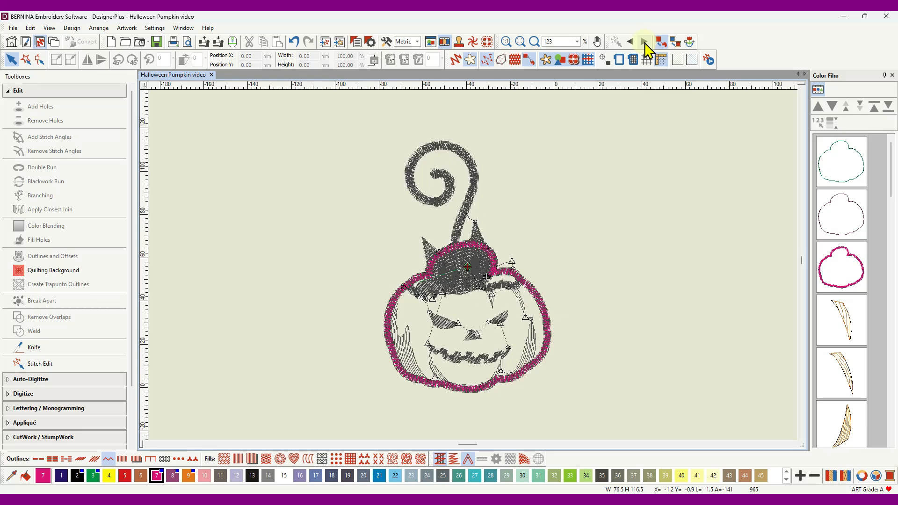
pyautogui.click(645, 44)
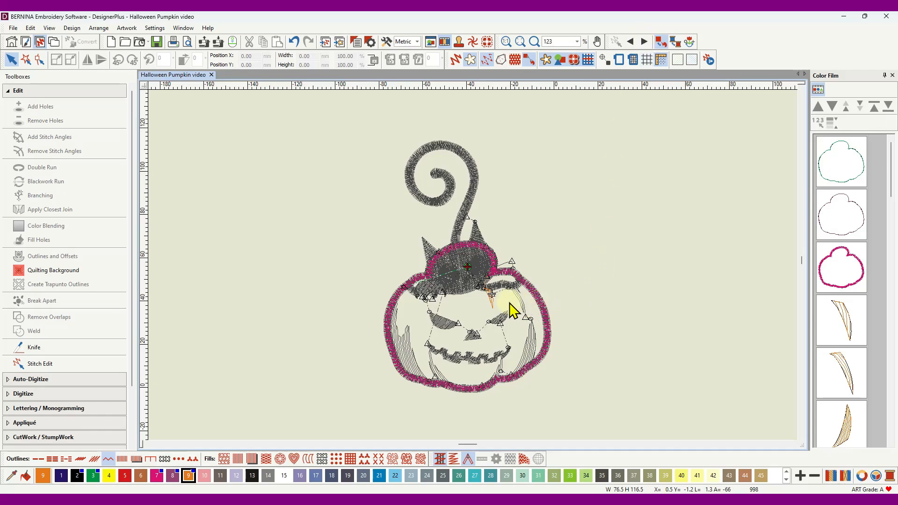
# Reshape the first orange shading piece so its stitch exit point lies at the pumpkin's opening rim, under the satin border.
pyautogui.scroll(8, 512, 309)
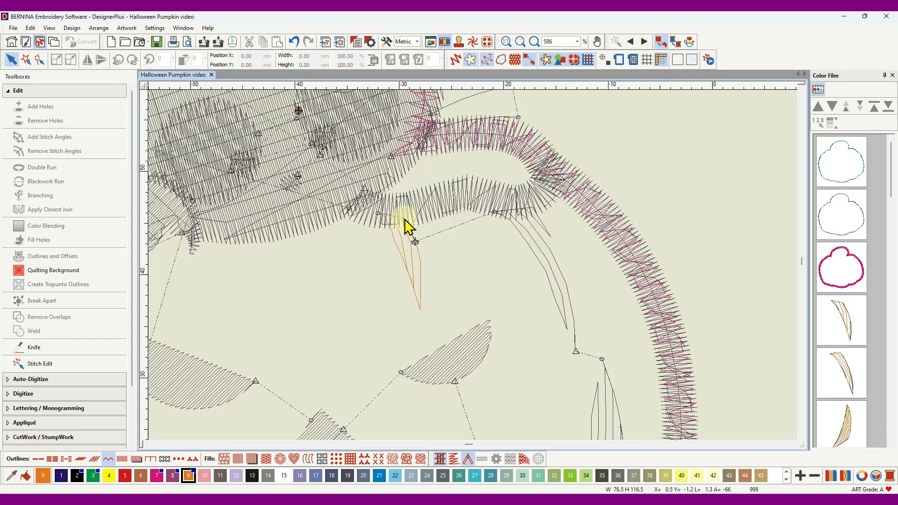
pyautogui.click(5, 56)
pyautogui.click(409, 269)
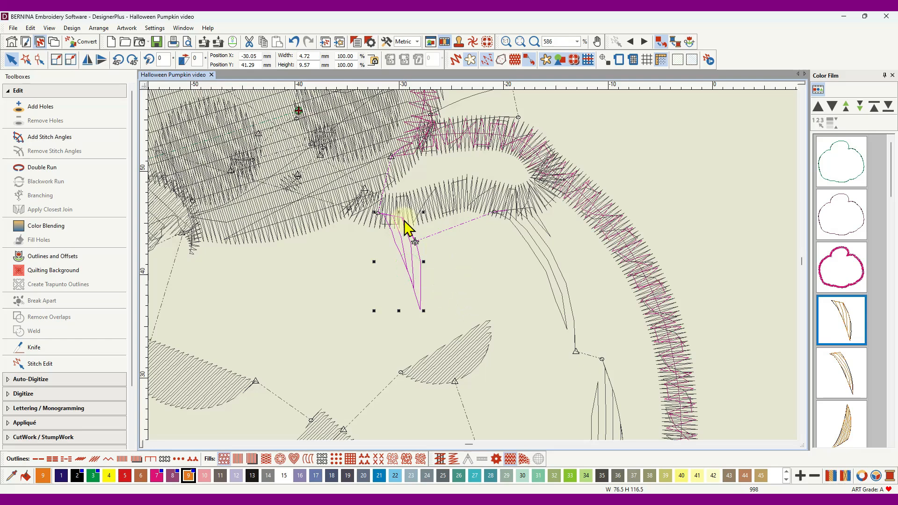
pyautogui.click(40, 59)
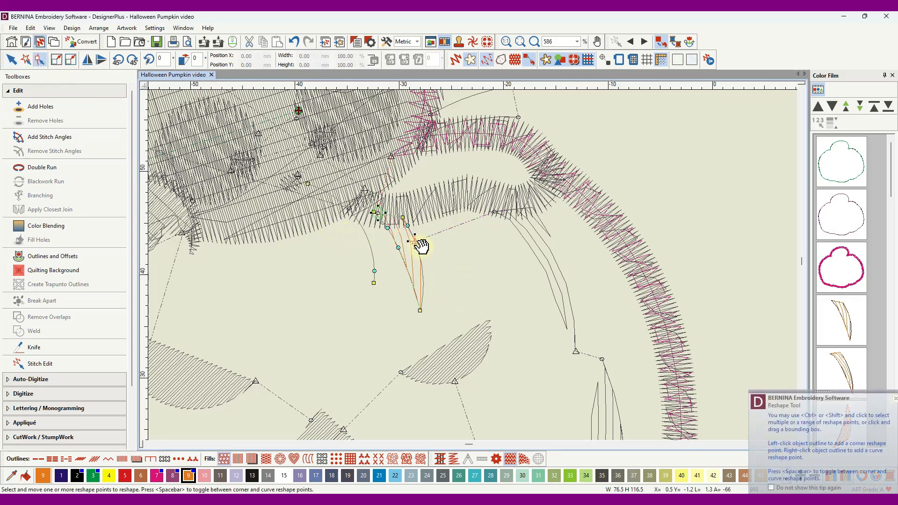
pyautogui.moveTo(422, 243); pyautogui.dragTo(403, 216)
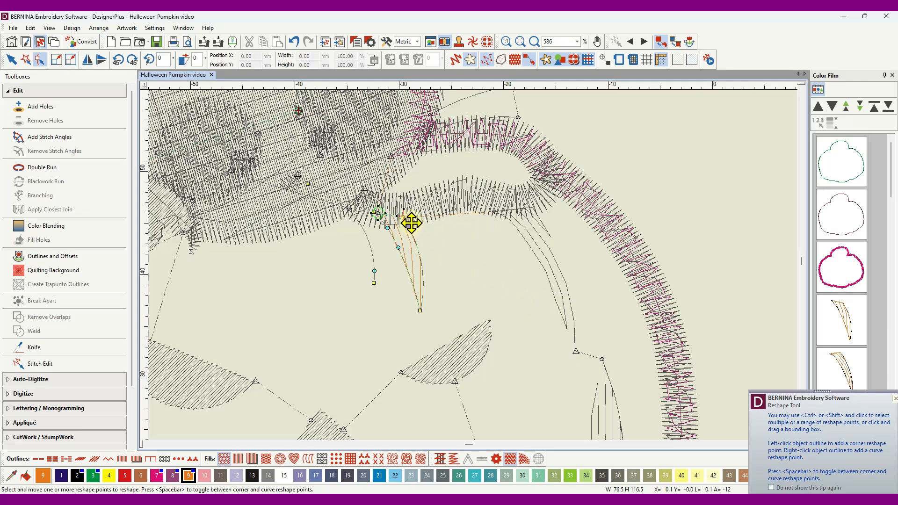
pyautogui.click(11, 59)
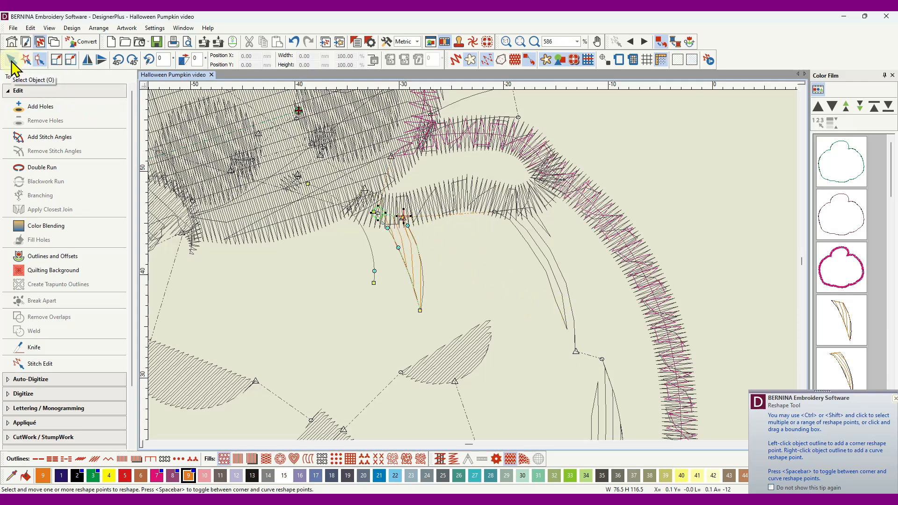
pyautogui.click(717, 171)
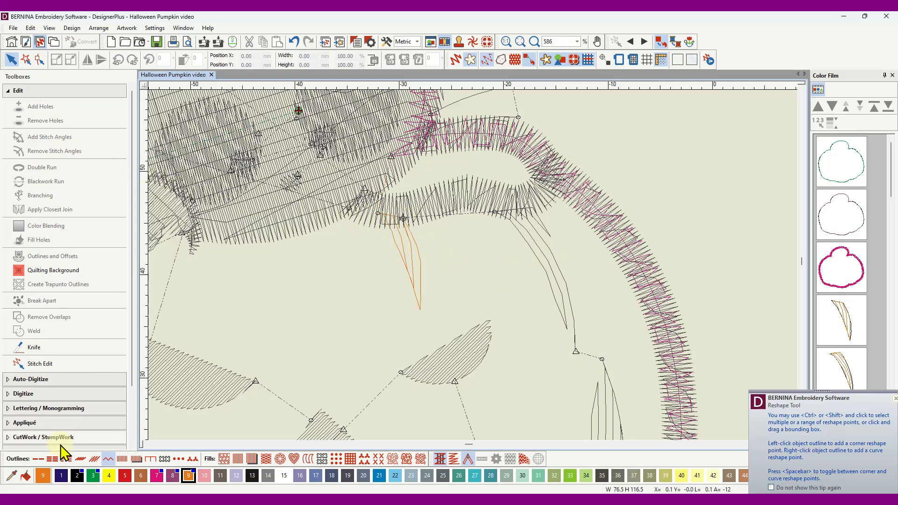
# Digitize an orange single-outline open object about 8.8 mm wide along the rim, joining the first shading piece to the second.
pyautogui.click(42, 395)
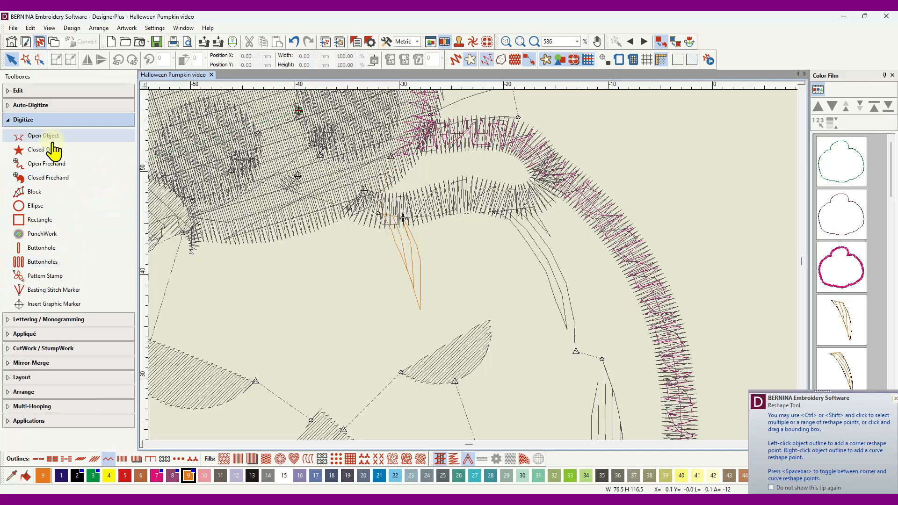
pyautogui.click(44, 135)
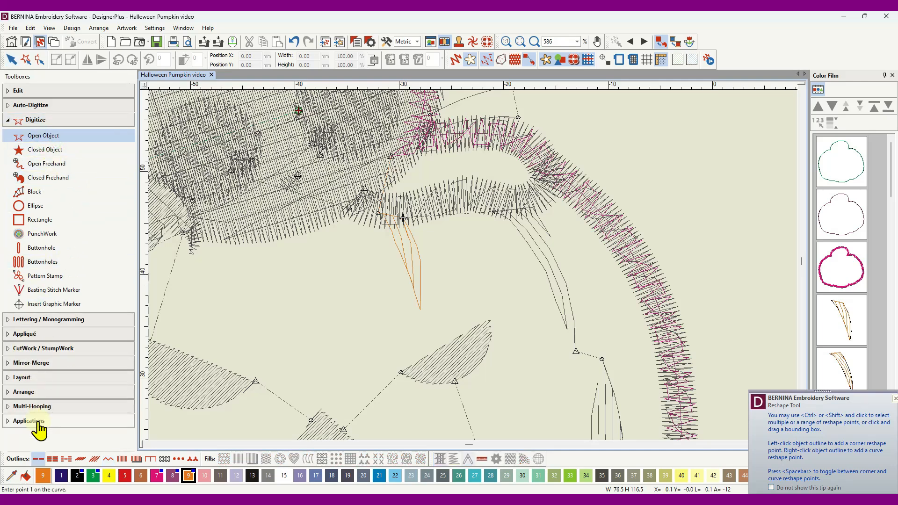
pyautogui.click(39, 459)
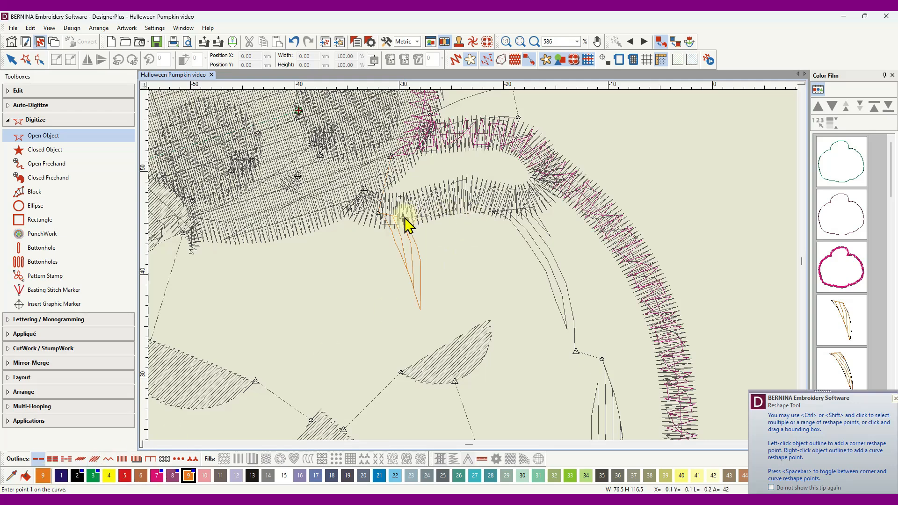
pyautogui.click(403, 218)
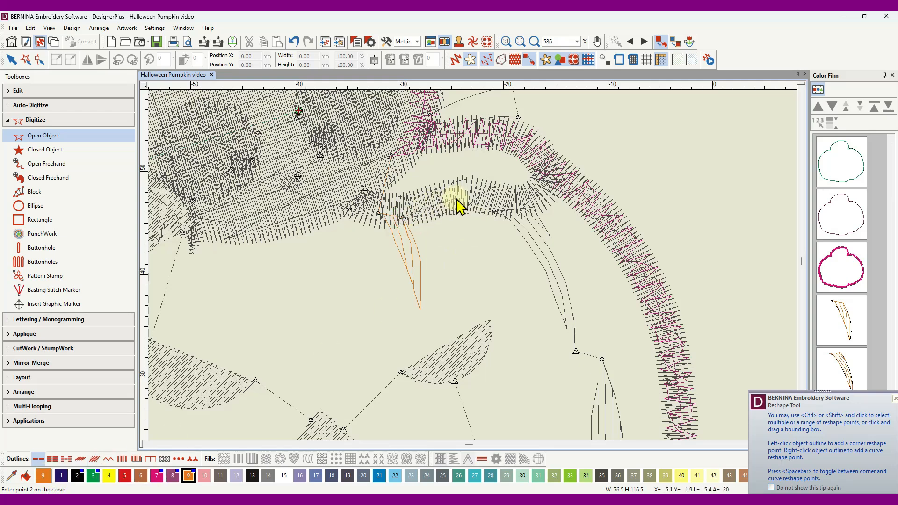
pyautogui.click(495, 213)
pyautogui.press('Return')
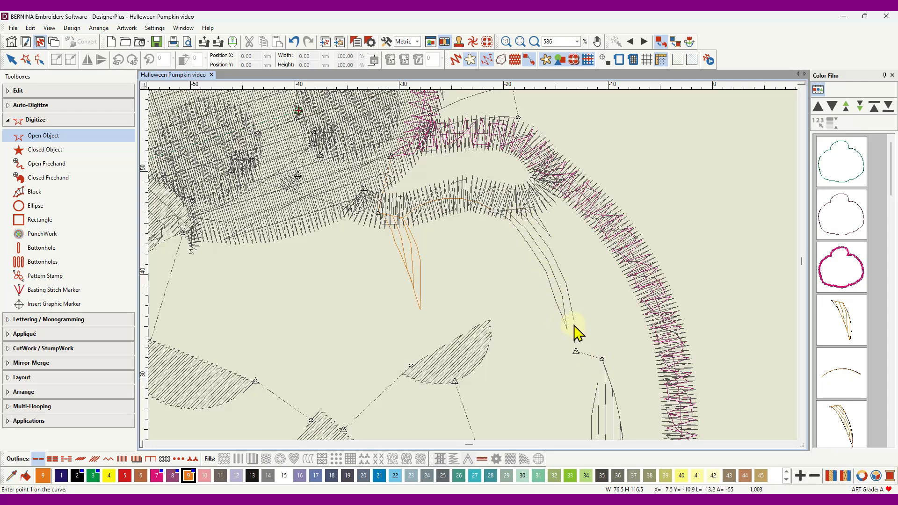
# Reshape the second orange shading piece so its stitch exit point moves from the lower tip up to the rim.
pyautogui.click(14, 60)
pyautogui.click(566, 282)
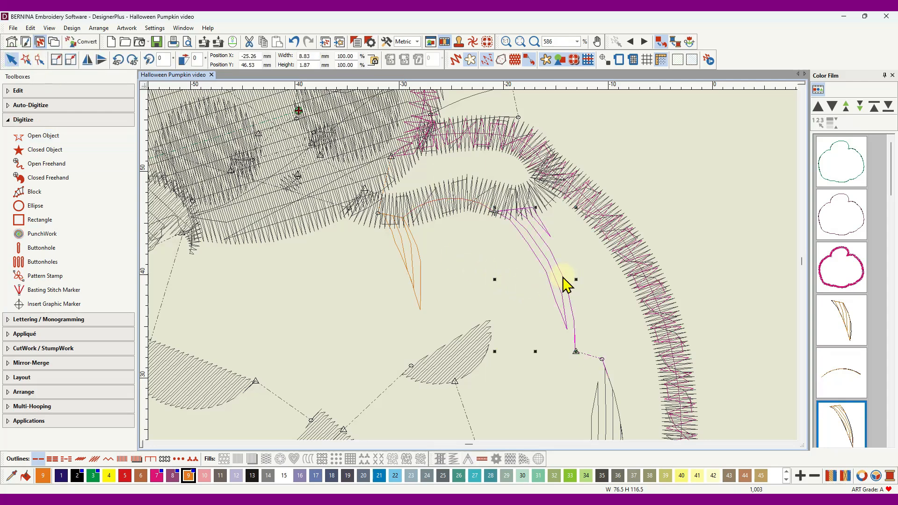
pyautogui.click(39, 60)
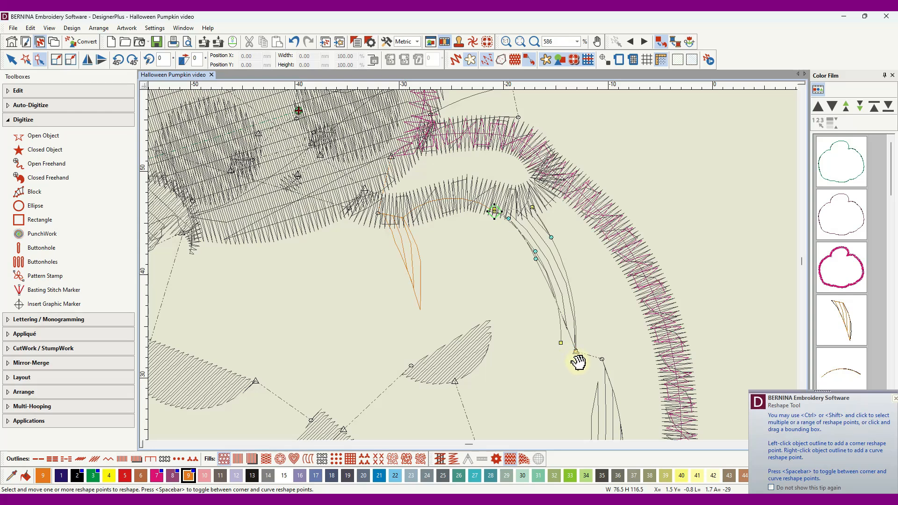
pyautogui.click(531, 205)
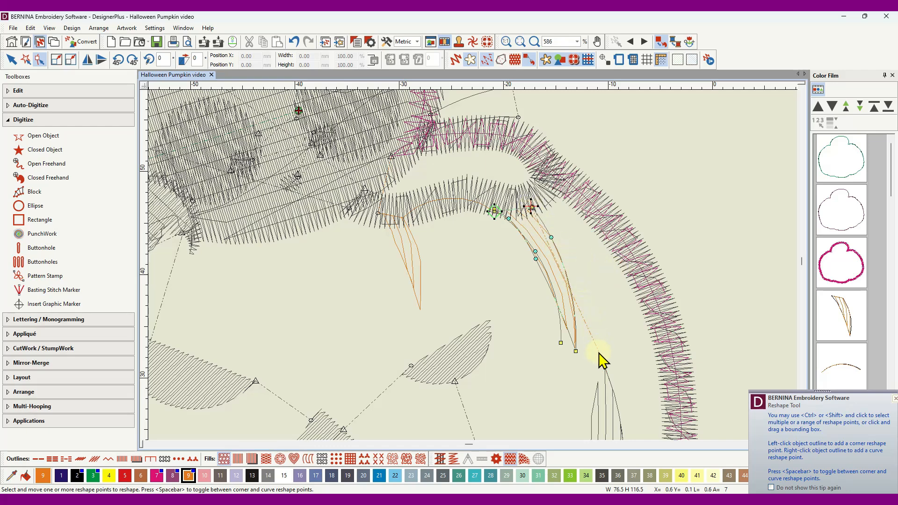
# Move the stitch entry point of the tall shading piece on the pumpkin's right side to its lower end beside the border.
pyautogui.scroll(-3, 602, 362)
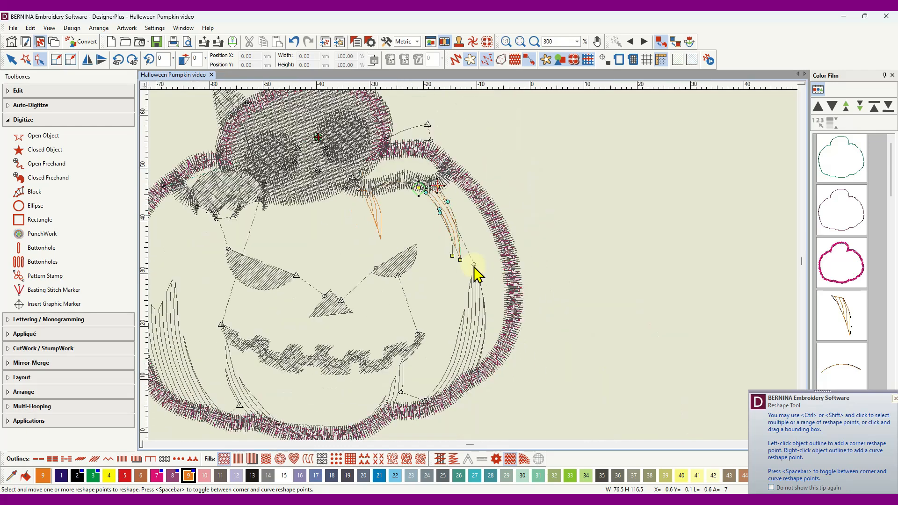
pyautogui.click(484, 323)
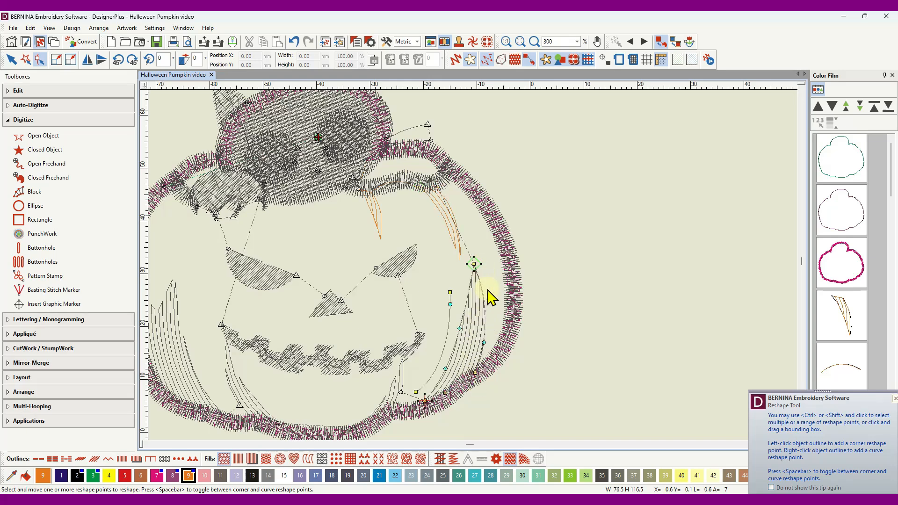
pyautogui.click(476, 374)
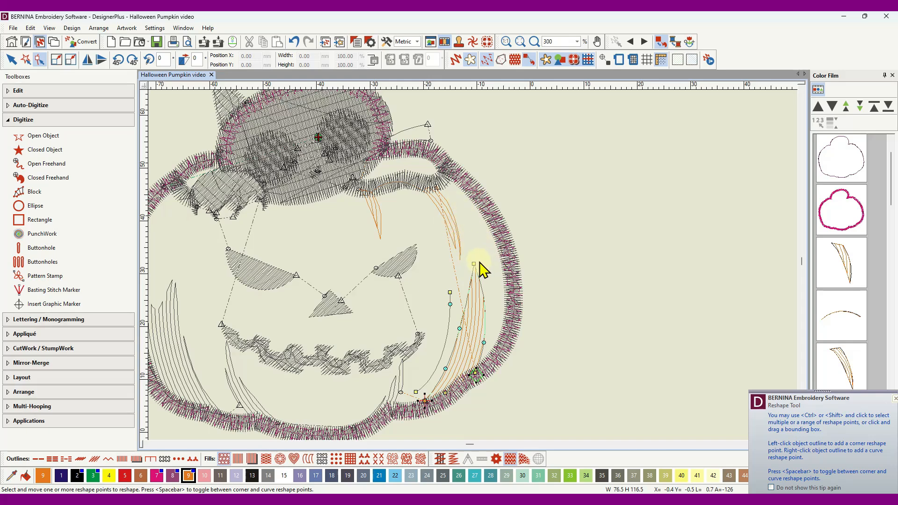
pyautogui.click(11, 59)
pyautogui.click(579, 218)
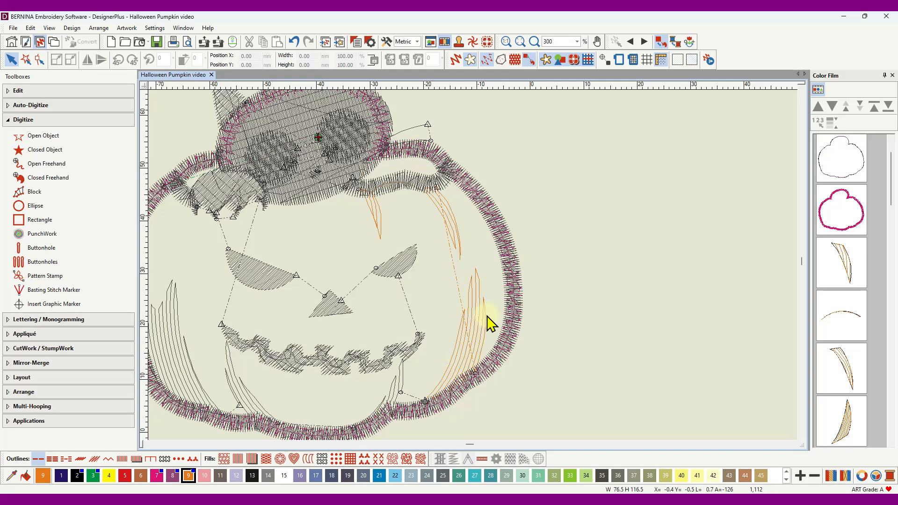
# Digitize an orange single-outline open object along the pumpkin's right satin border, joining the second shading piece to the start of the tall right shading piece.
pyautogui.click(629, 43)
pyautogui.click(629, 43)
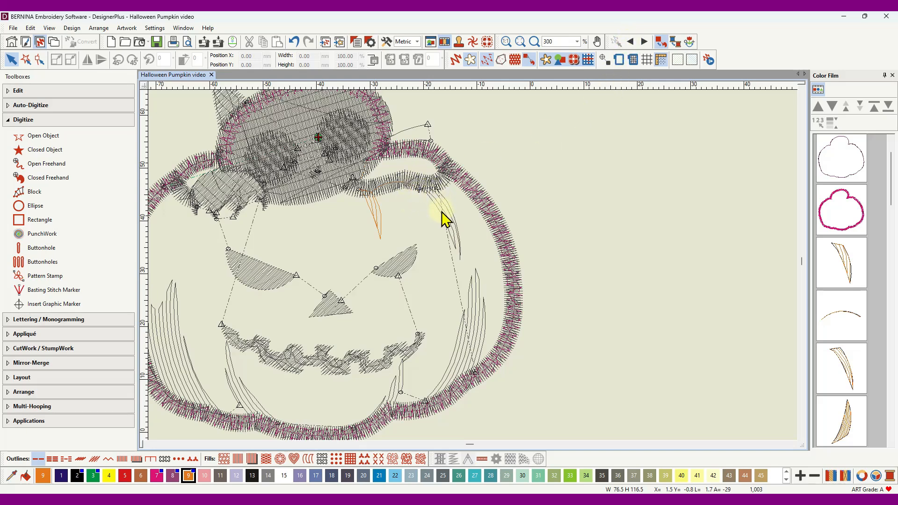
pyautogui.click(644, 41)
pyautogui.scroll(6, 440, 195)
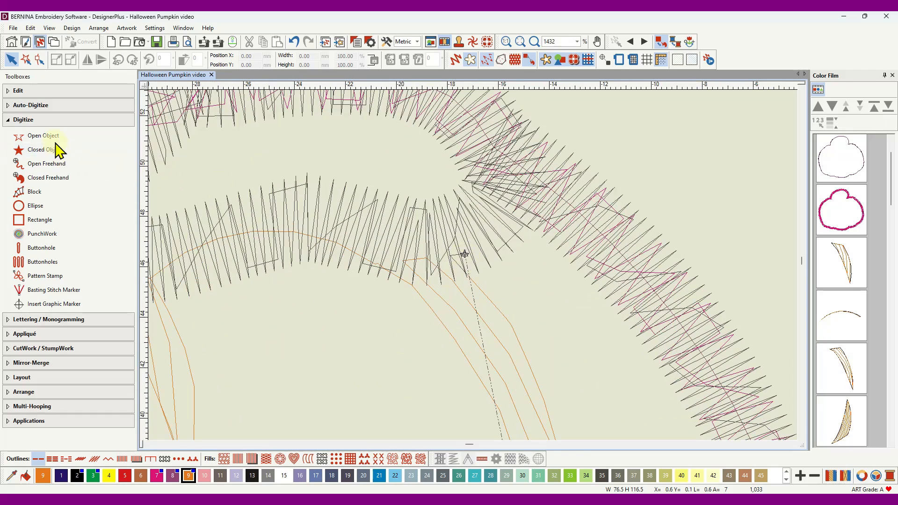
pyautogui.click(49, 137)
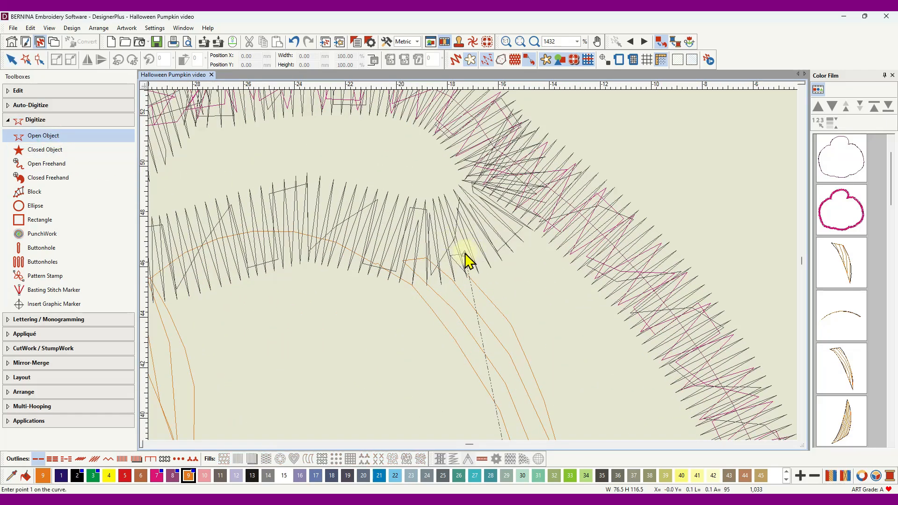
pyautogui.click(464, 254)
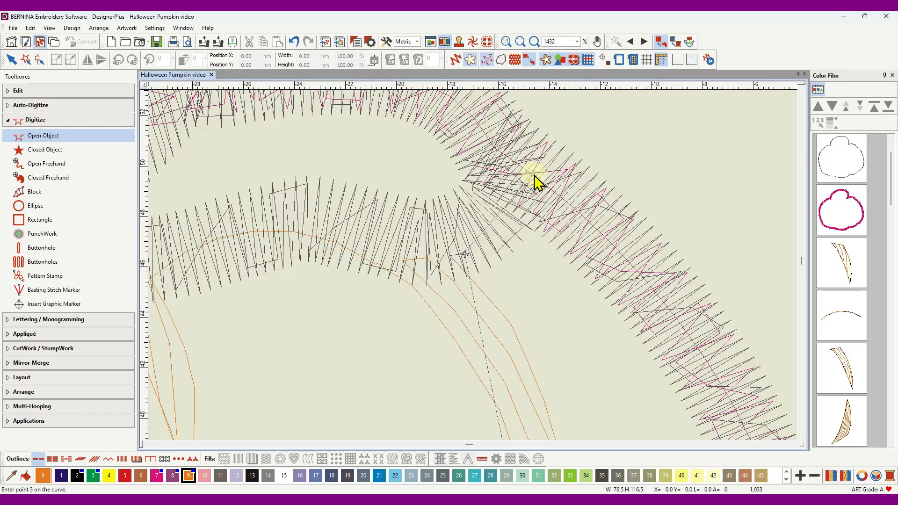
pyautogui.click(656, 299)
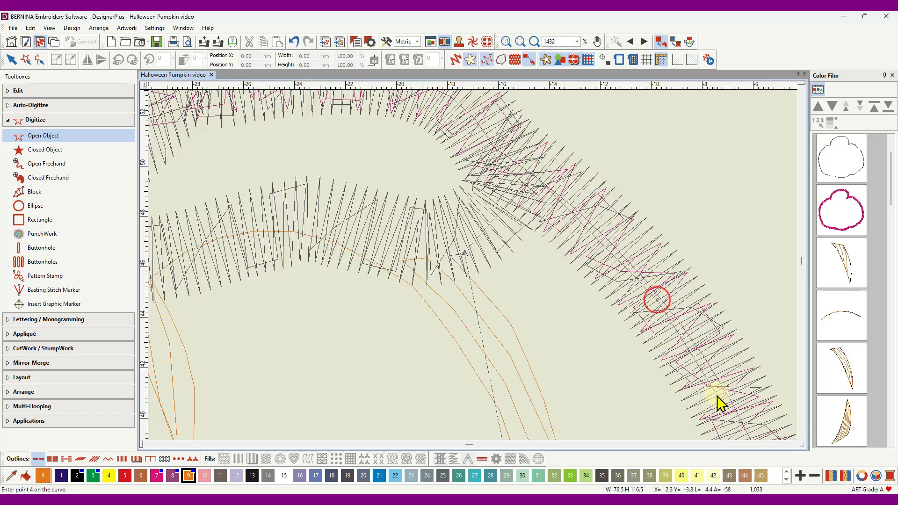
pyautogui.click(730, 416)
pyautogui.scroll(-8, 473, 272)
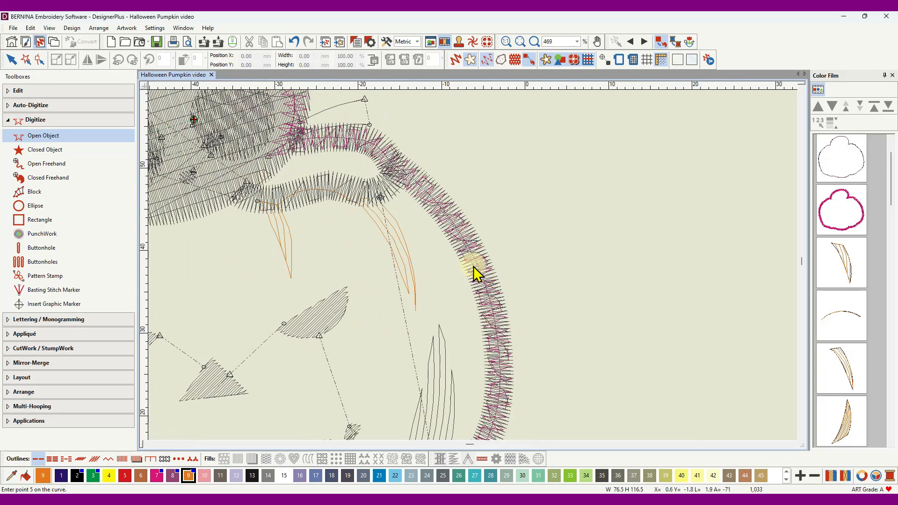
pyautogui.click(475, 288)
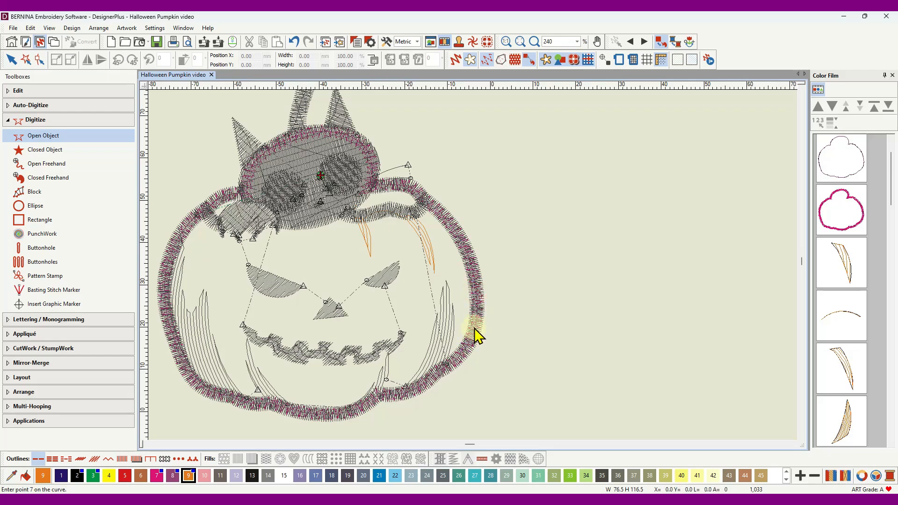
pyautogui.click(456, 366)
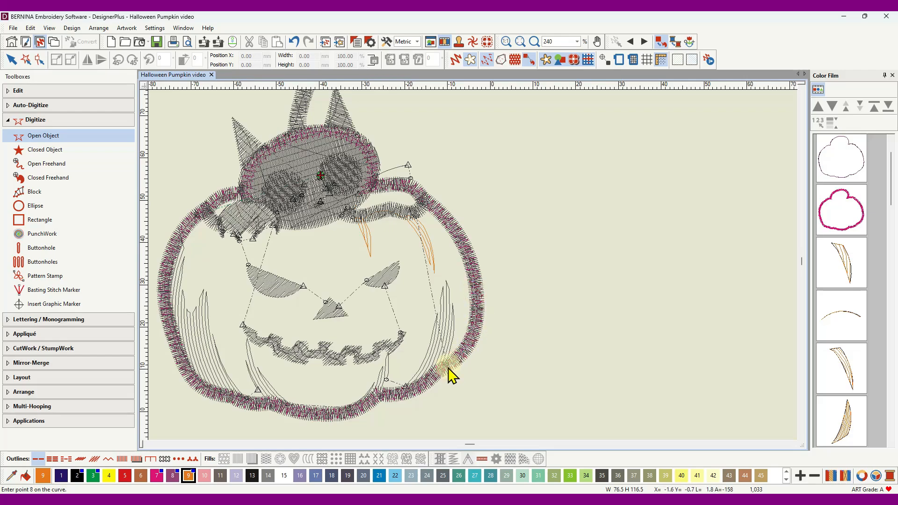
pyautogui.scroll(7, 453, 373)
pyautogui.click(491, 269)
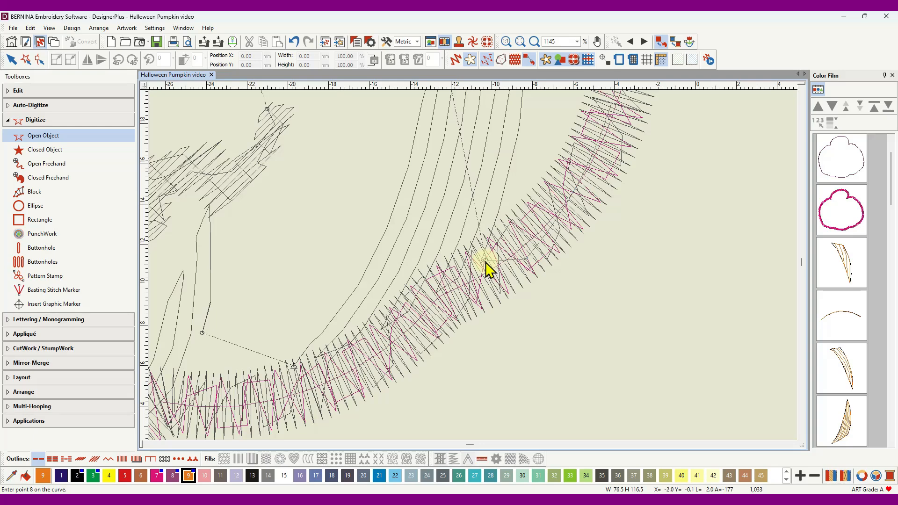
pyautogui.click(485, 260)
pyautogui.press('Return')
pyautogui.scroll(-6, 487, 268)
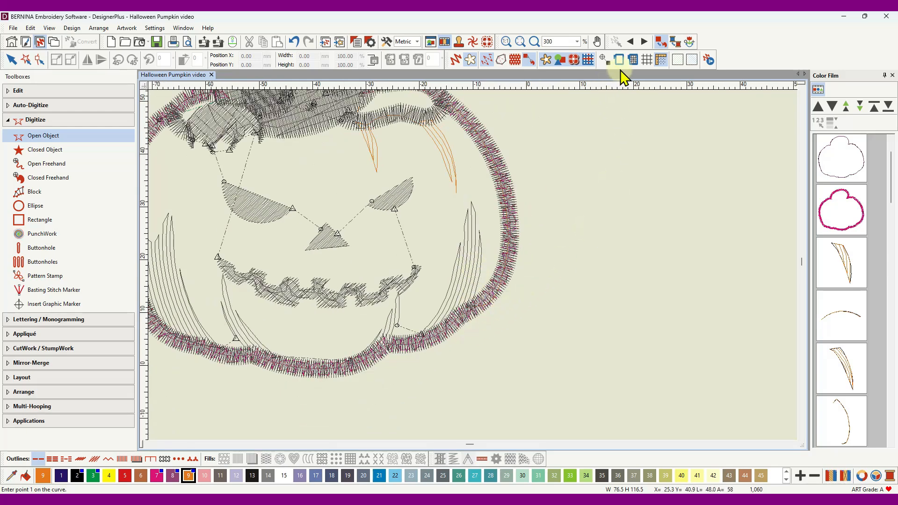
# Reshape the small shading piece below the mouth's right corner so its stitch entry point lies under the satin border at the notch.
pyautogui.click(642, 43)
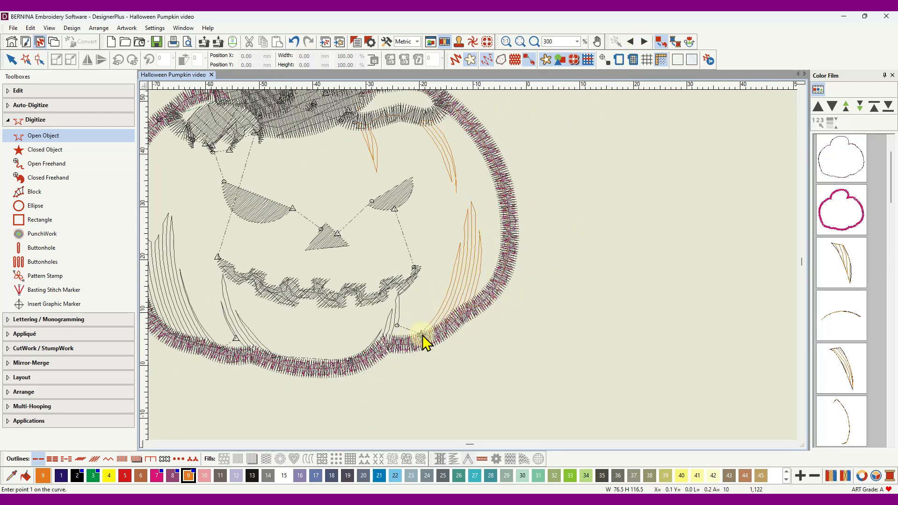
pyautogui.click(11, 60)
pyautogui.click(394, 328)
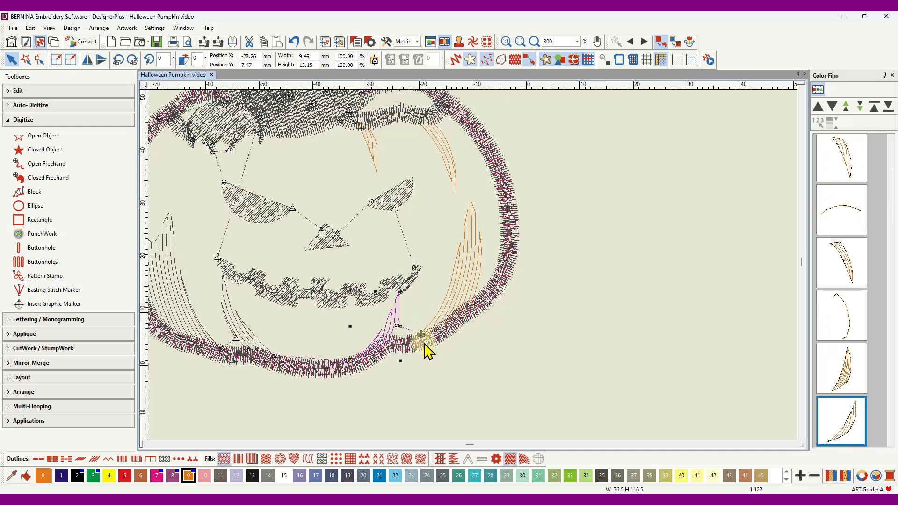
pyautogui.click(39, 59)
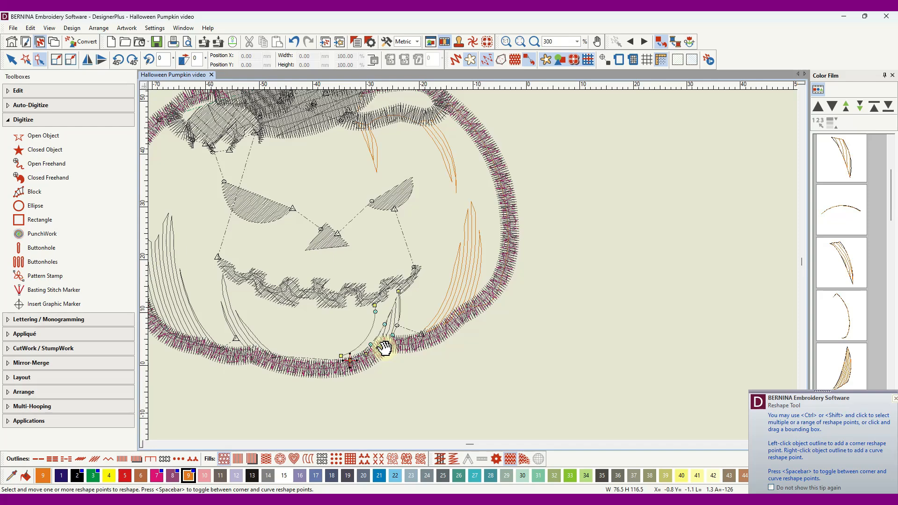
pyautogui.click(351, 361)
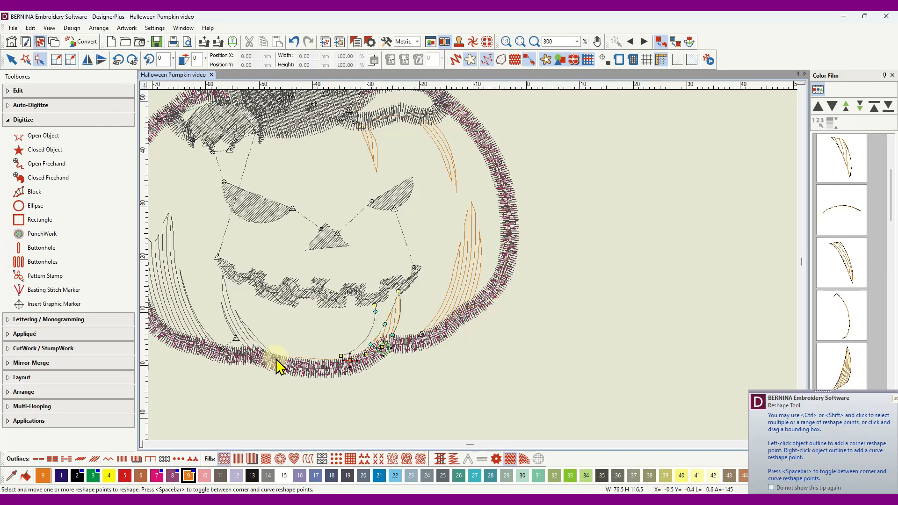
# Reshape the curved shading piece below the mouth's left corner so its stitch exit point lies under the bottom satin border.
pyautogui.click(237, 333)
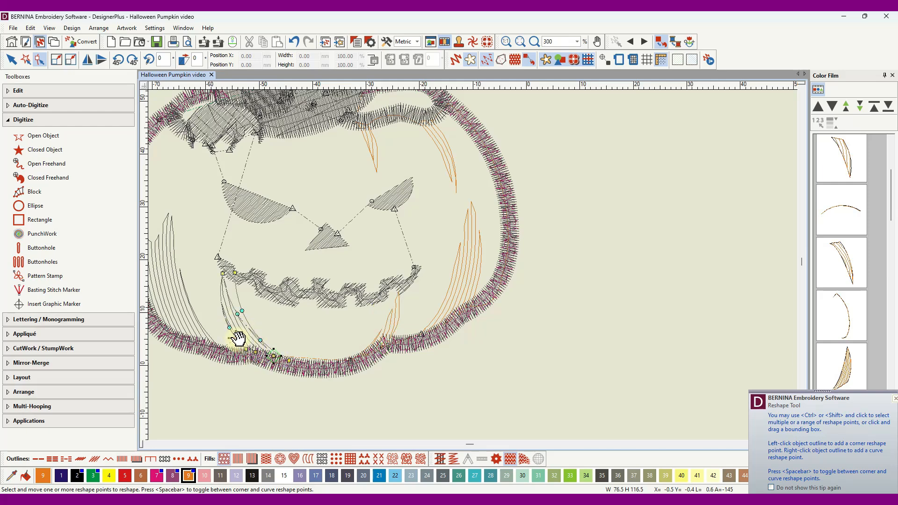
pyautogui.click(237, 337)
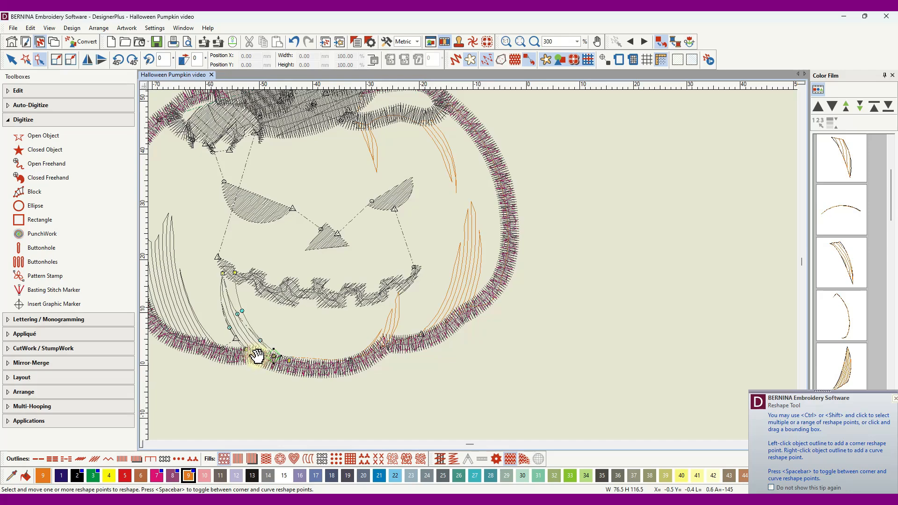
pyautogui.moveTo(256, 354); pyautogui.dragTo(254, 354)
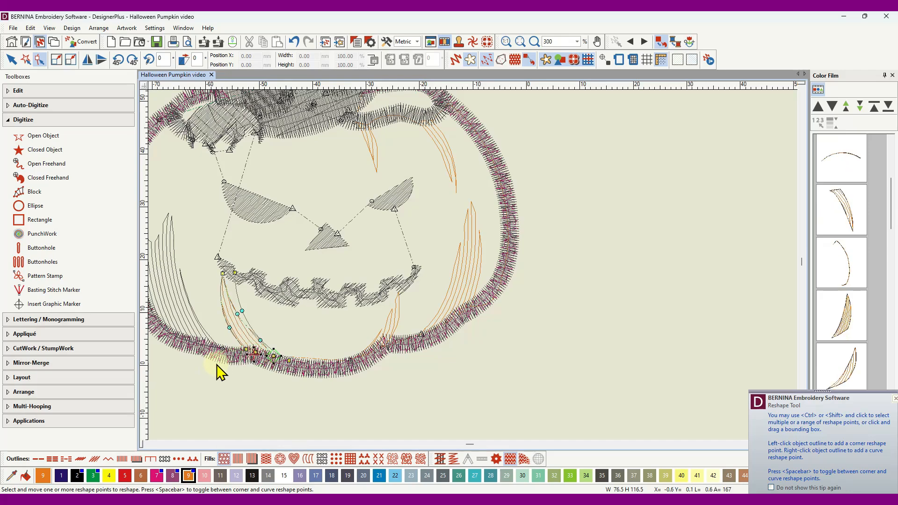
pyautogui.scroll(6, 259, 359)
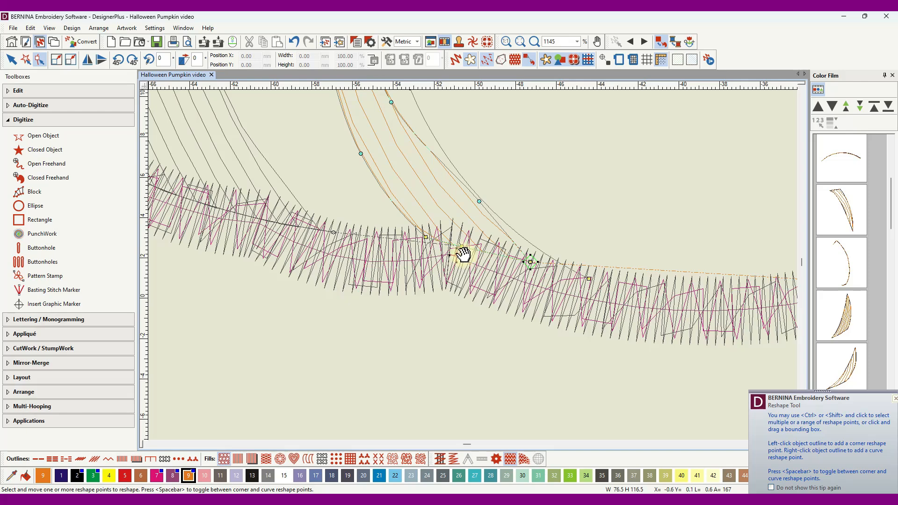
pyautogui.click(429, 241)
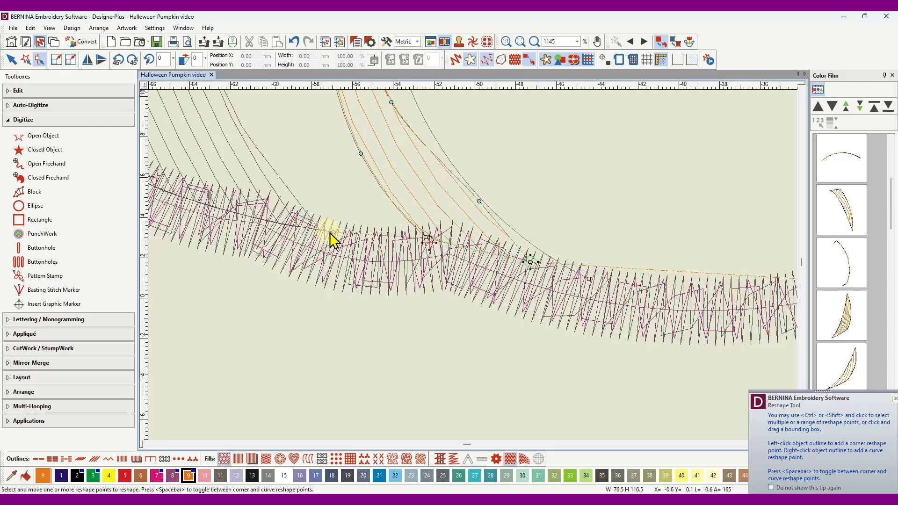
pyautogui.scroll(-7, 474, 266)
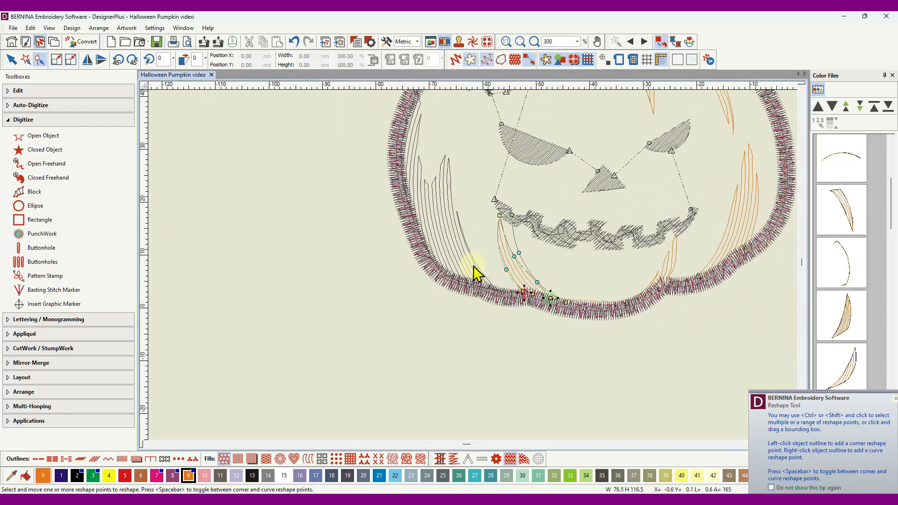
# Reshape the large shading piece on the pumpkin's left side so its stitch exit point lies under the satin border at its upper end.
pyautogui.scroll(4, 475, 300)
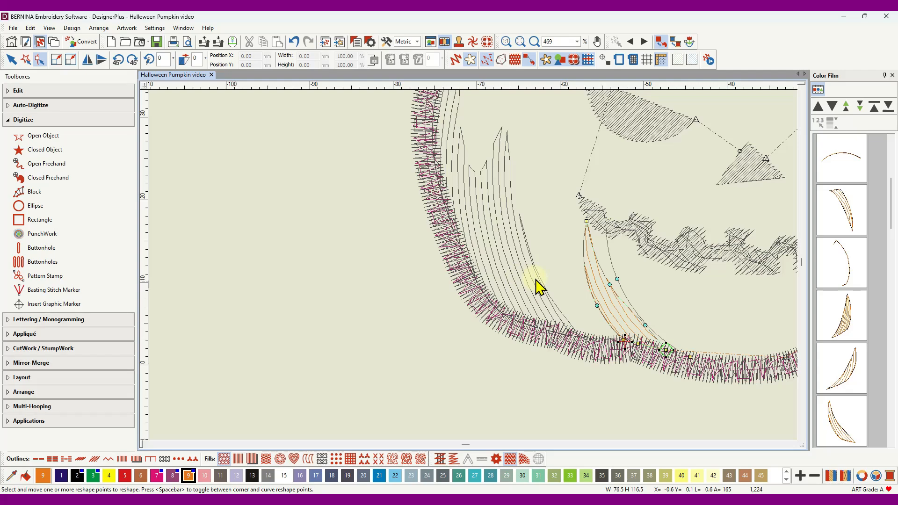
pyautogui.click(513, 238)
pyautogui.scroll(-3, 477, 269)
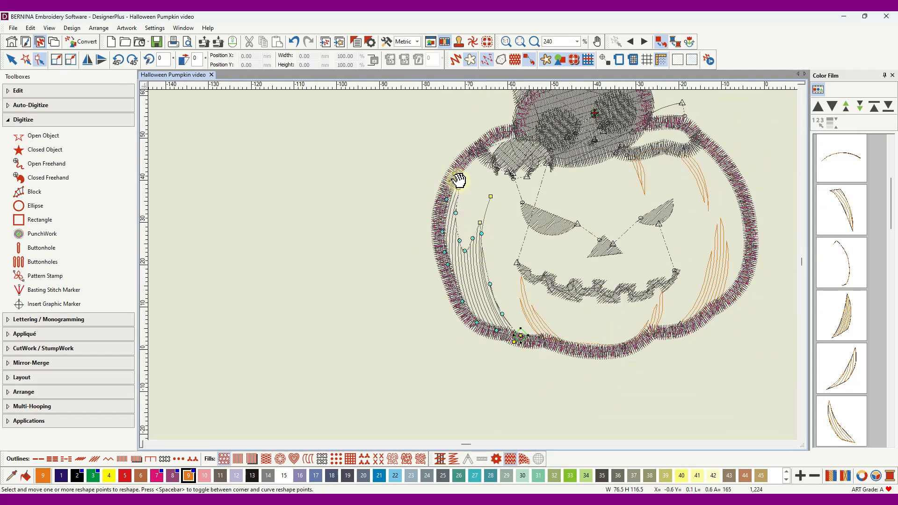
pyautogui.scroll(4, 454, 180)
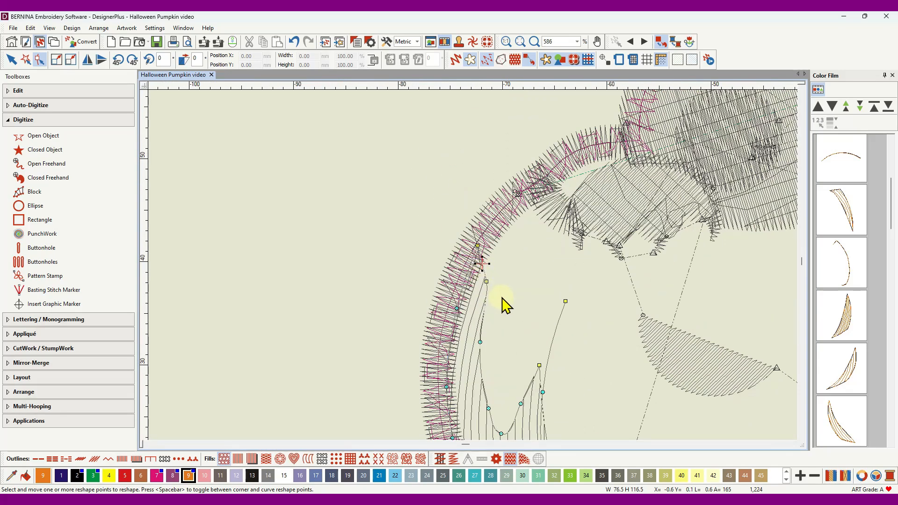
pyautogui.click(487, 277)
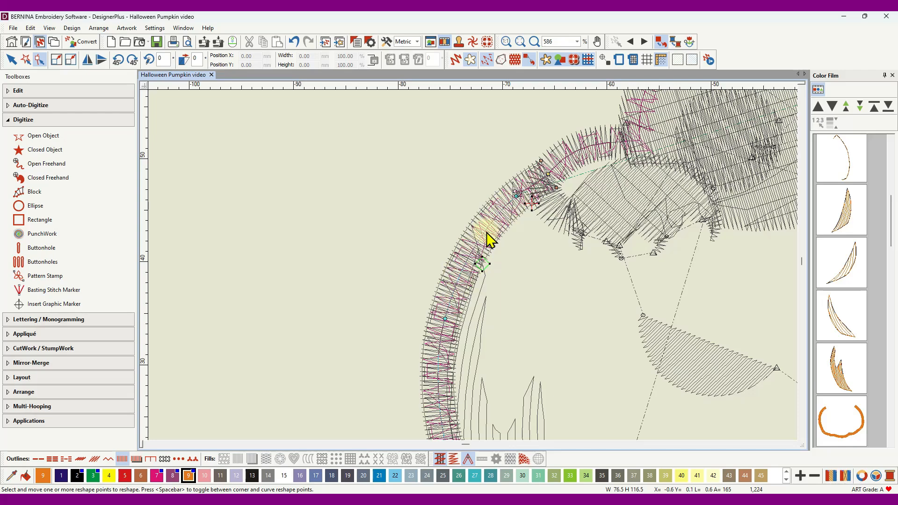
pyautogui.scroll(-6, 495, 234)
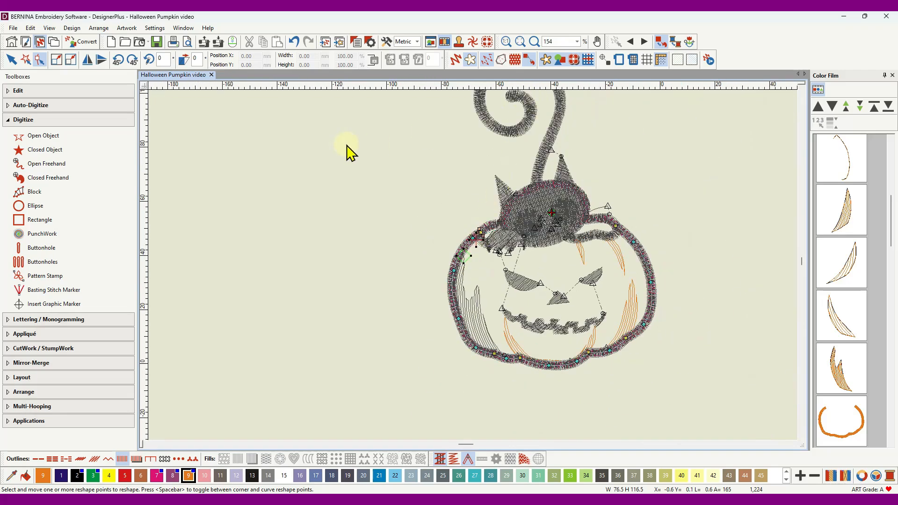
pyautogui.click(11, 60)
pyautogui.click(224, 162)
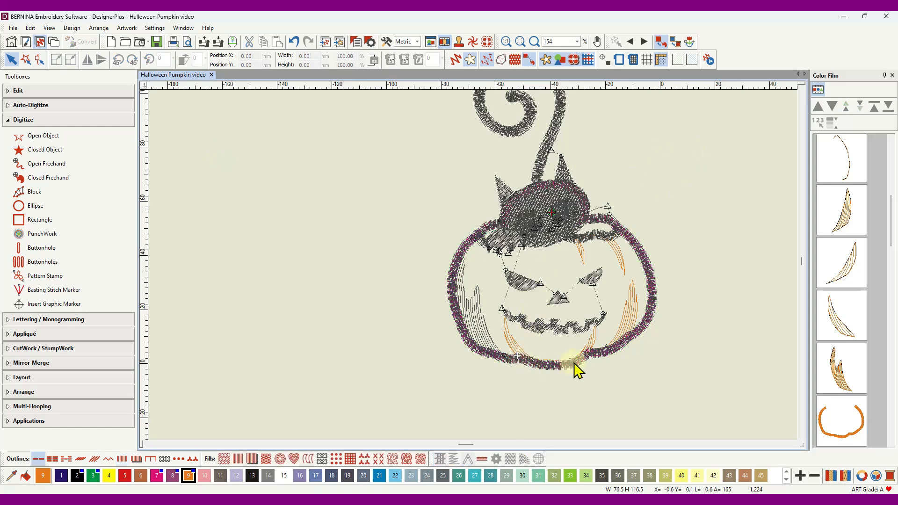
# Digitize an orange single-outline open object within the bottom border, joining the tall right shading piece to the small piece at the notch.
pyautogui.click(630, 42)
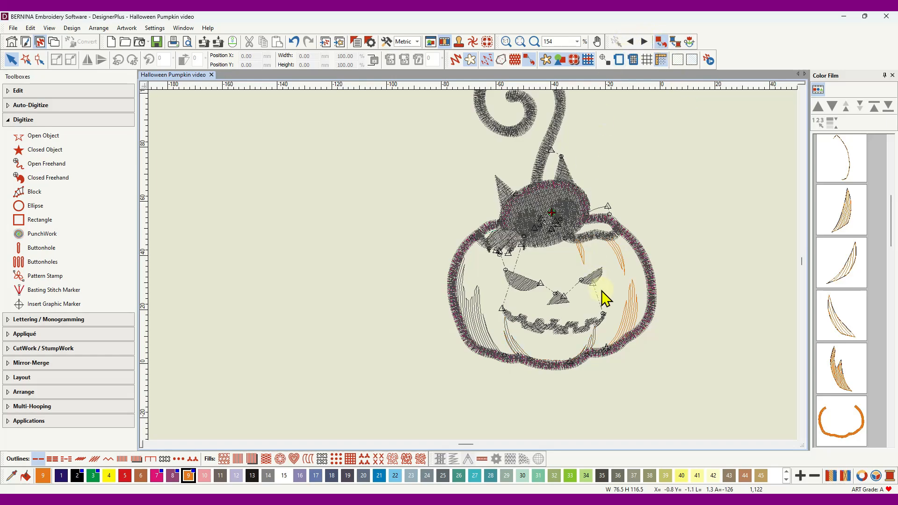
pyautogui.scroll(7, 475, 268)
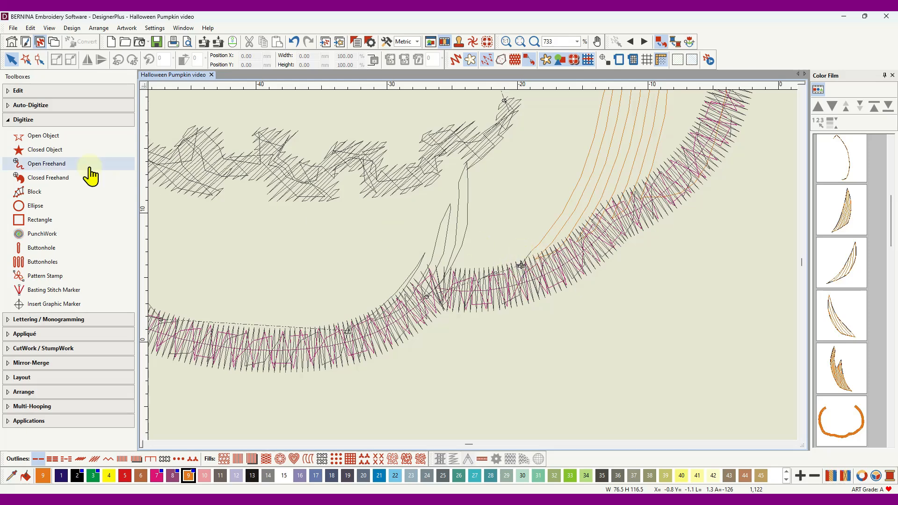
pyautogui.click(51, 136)
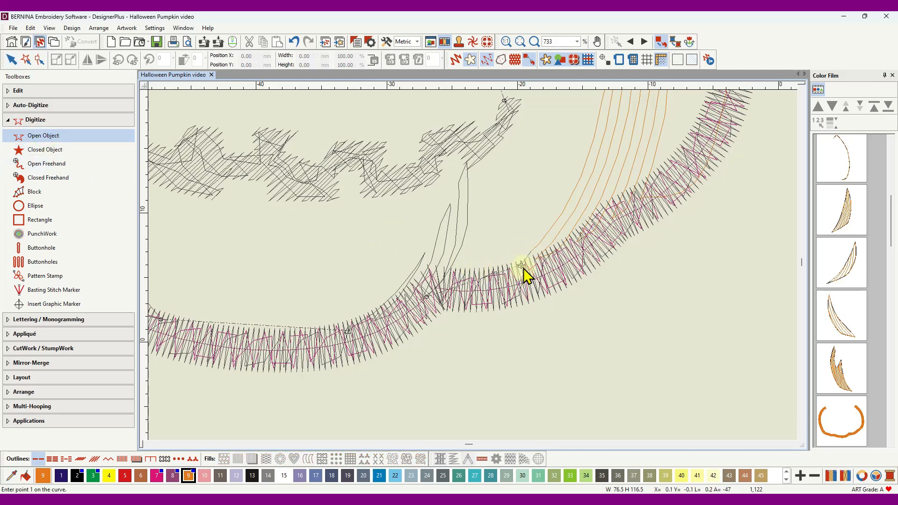
pyautogui.click(521, 266)
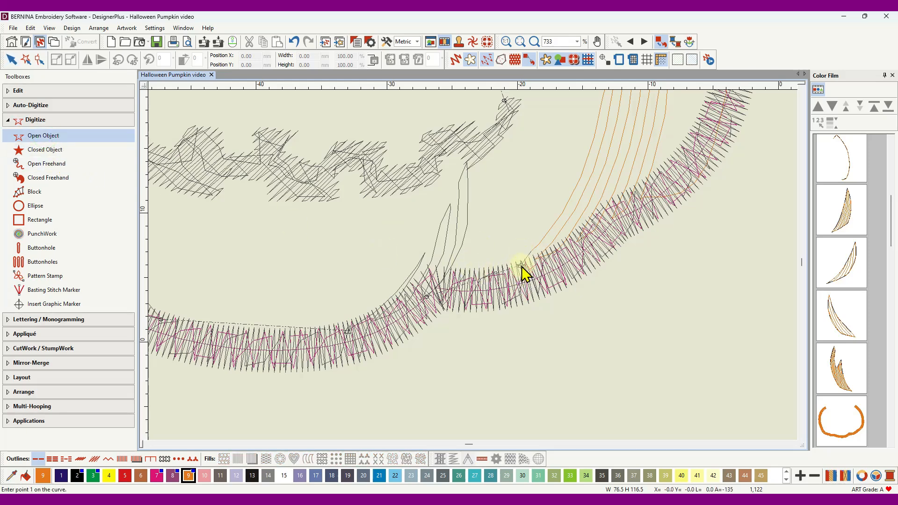
pyautogui.click(478, 288)
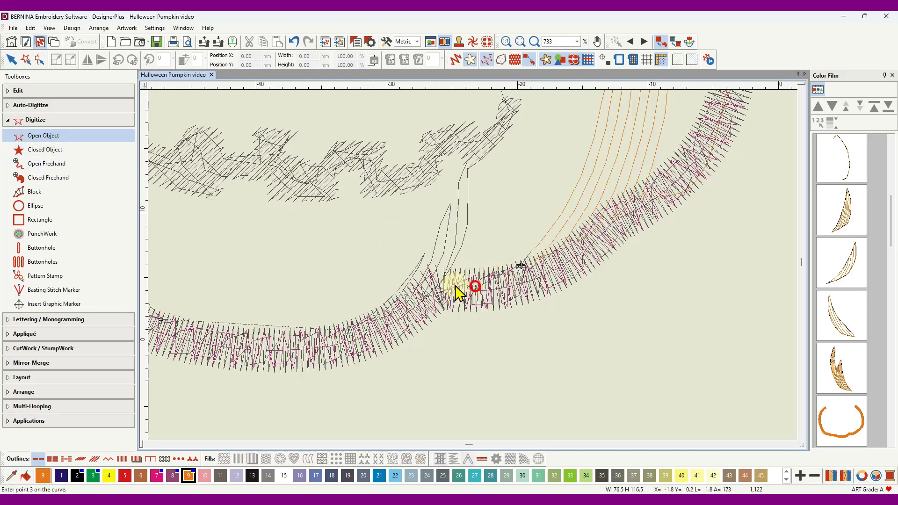
pyautogui.click(427, 297)
pyautogui.press('Return')
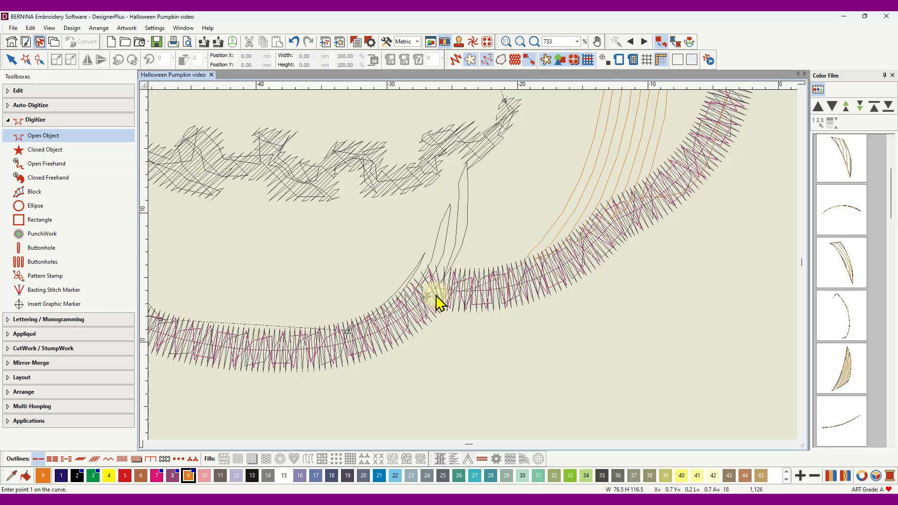
# Digitize an orange open object under the bottom satin border, joining the small shading piece at the notch to the curved piece below the mouth's left corner.
pyautogui.scroll(-3, 431, 272)
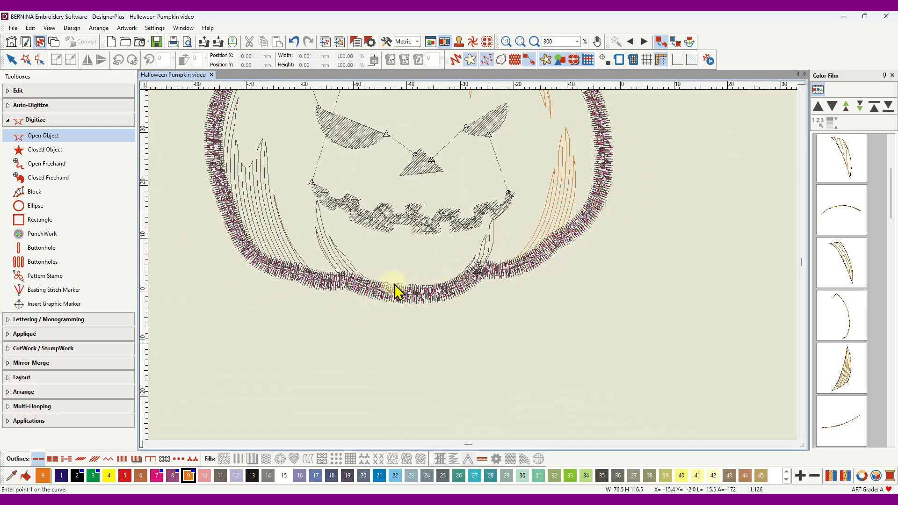
pyautogui.click(644, 41)
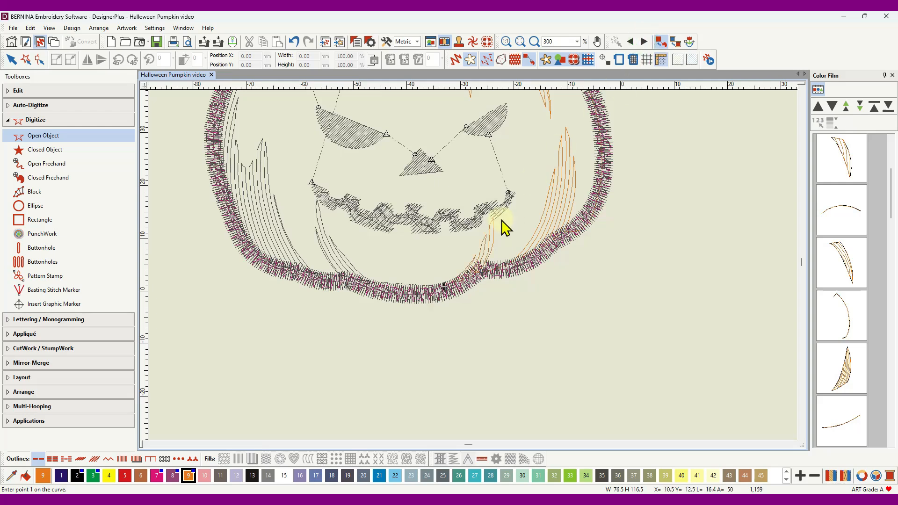
pyautogui.click(445, 287)
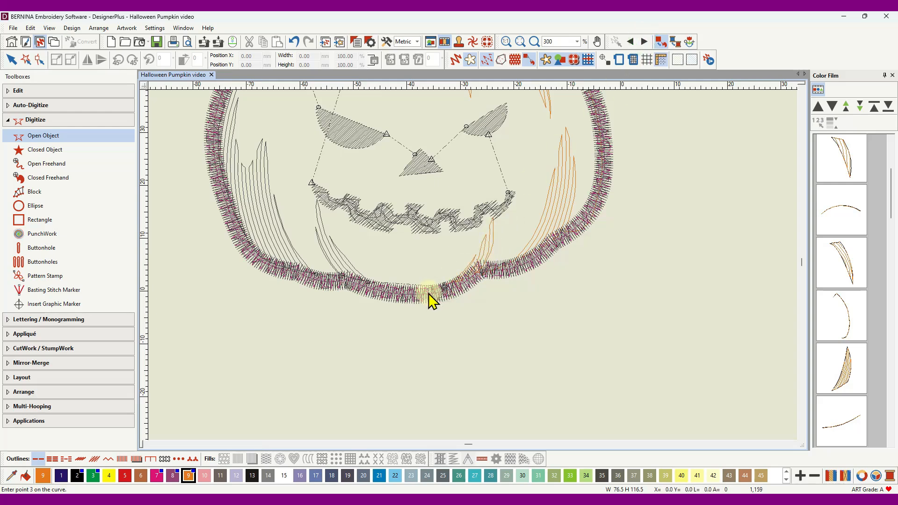
pyautogui.click(386, 293)
pyautogui.click(369, 283)
pyautogui.press('Return')
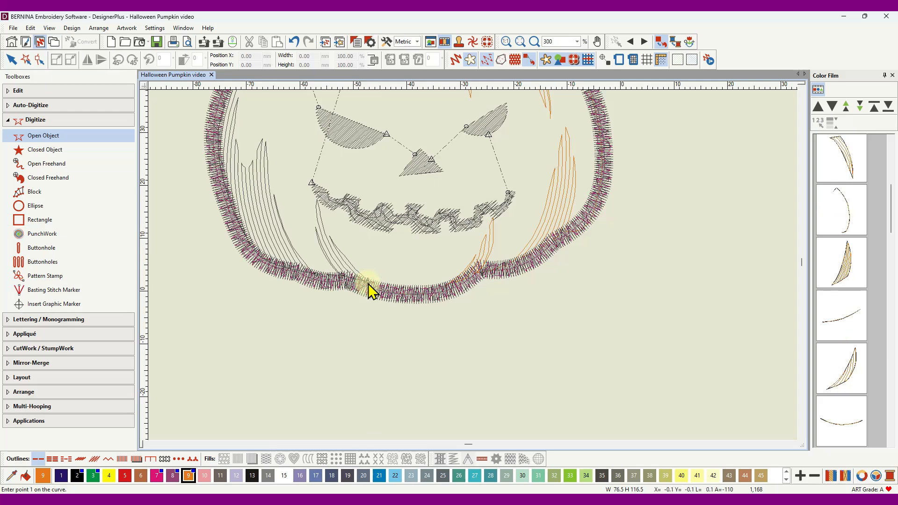
# Digitize a short orange open object within the satin border, joining the curved shading piece to the large shading piece on the pumpkin's left side.
pyautogui.click(643, 42)
pyautogui.scroll(5, 327, 287)
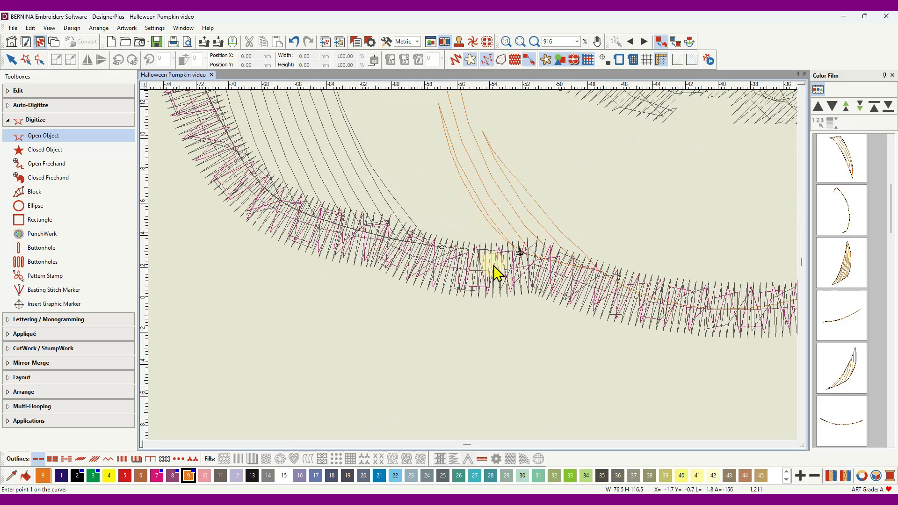
pyautogui.click(520, 253)
pyautogui.click(483, 257)
pyautogui.click(443, 248)
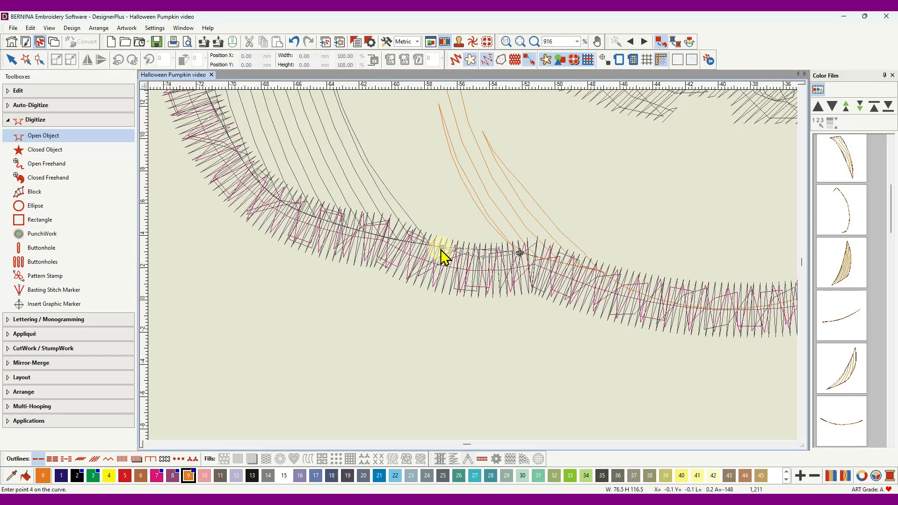
pyautogui.press('Return')
# Travel through the stitch sequence to the satin section left of the cat and examine how it connects to the section right of the cat.
pyautogui.scroll(-3, 470, 269)
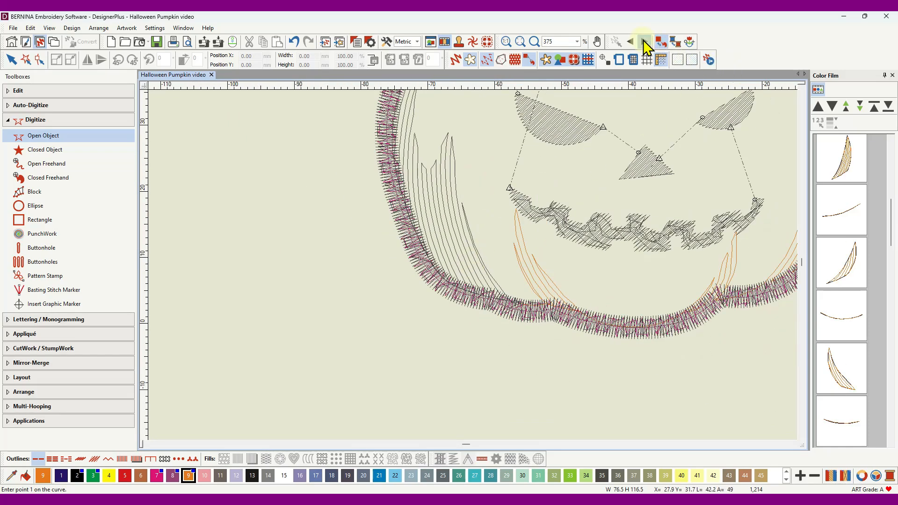
pyautogui.scroll(-3, 477, 270)
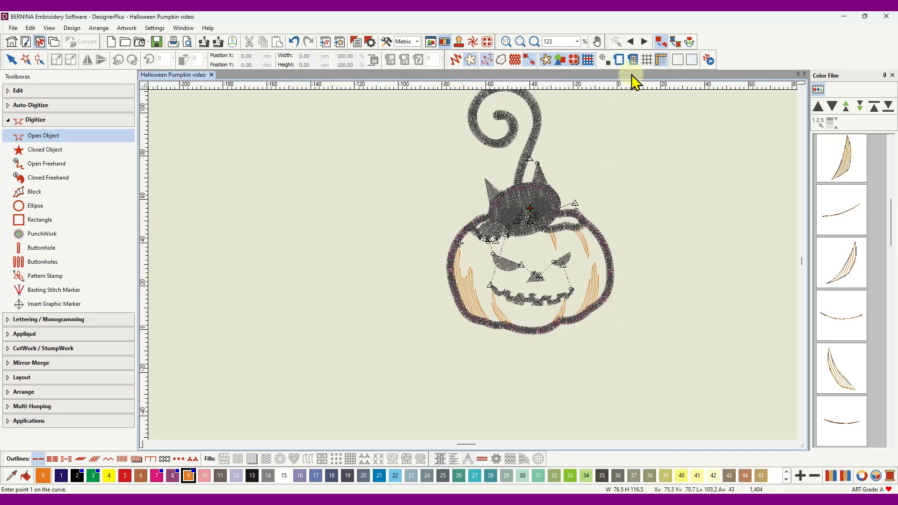
pyautogui.click(644, 42)
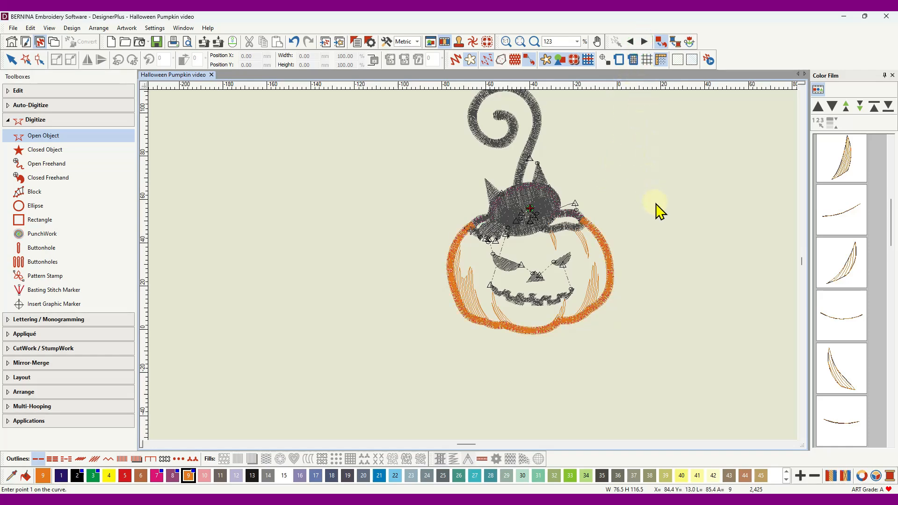
pyautogui.scroll(3, 470, 245)
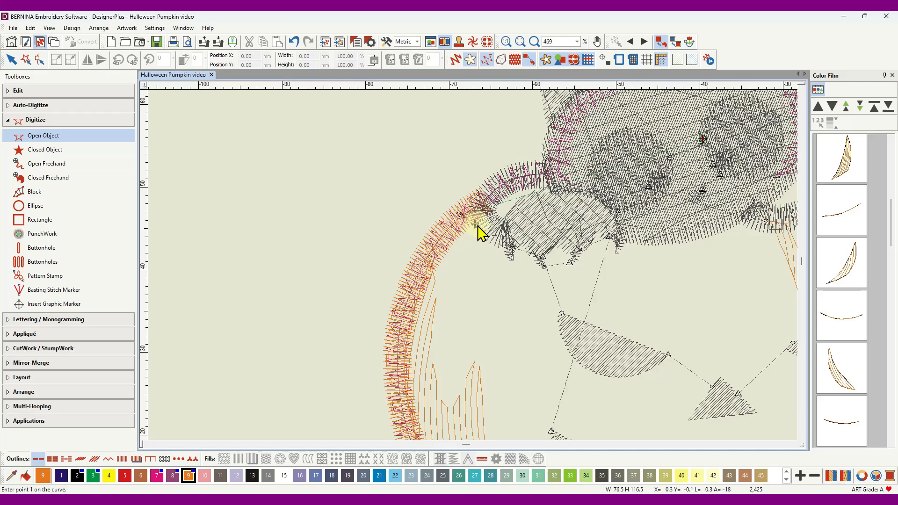
pyautogui.scroll(4, 476, 232)
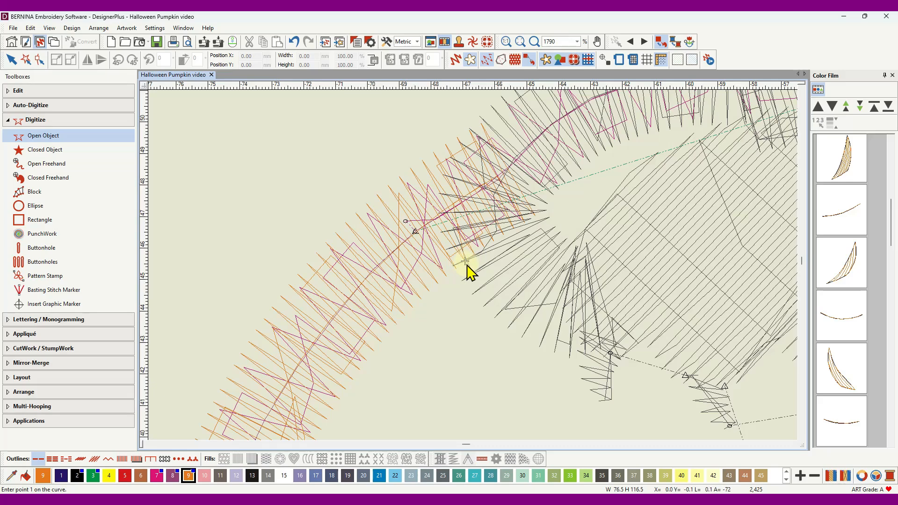
pyautogui.click(644, 42)
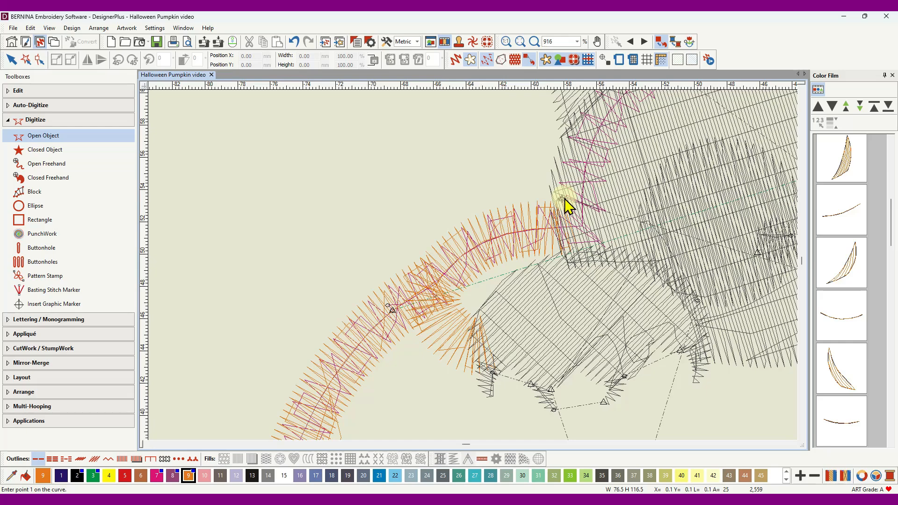
pyautogui.scroll(-4, 861, 290)
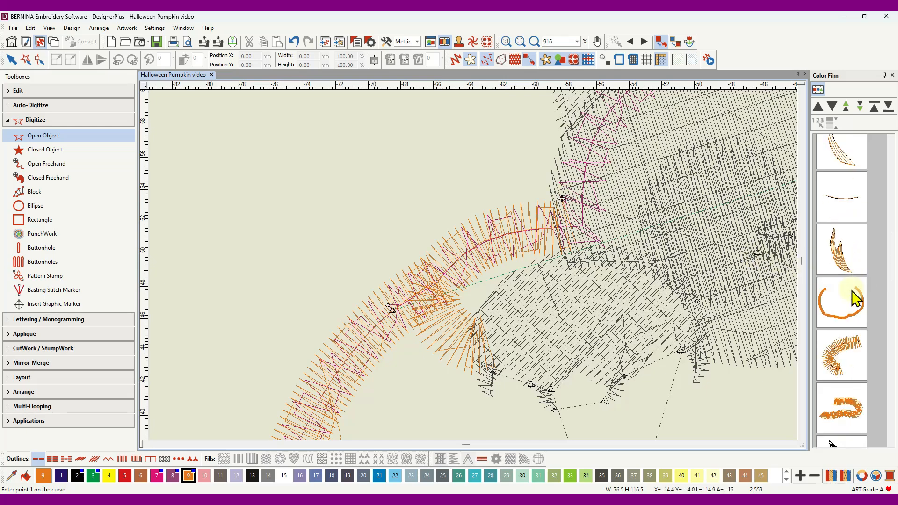
pyautogui.scroll(-2, 852, 298)
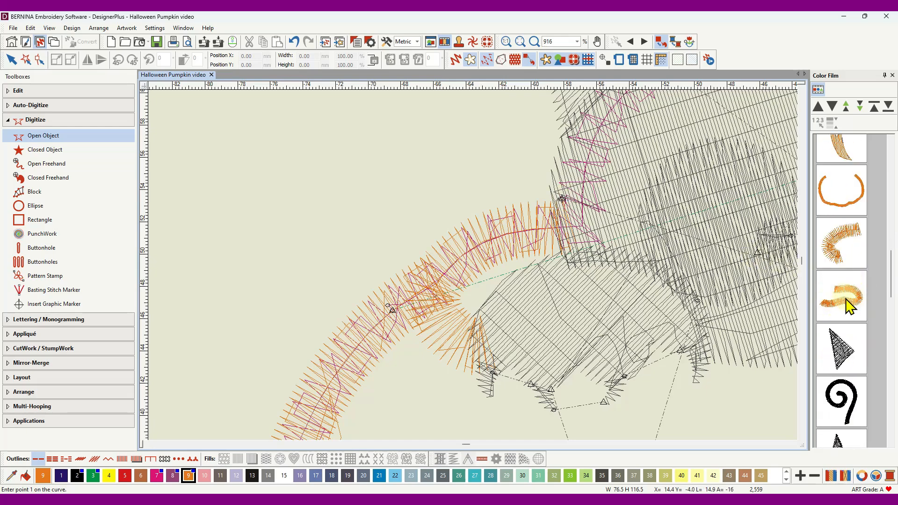
pyautogui.scroll(-4, 652, 237)
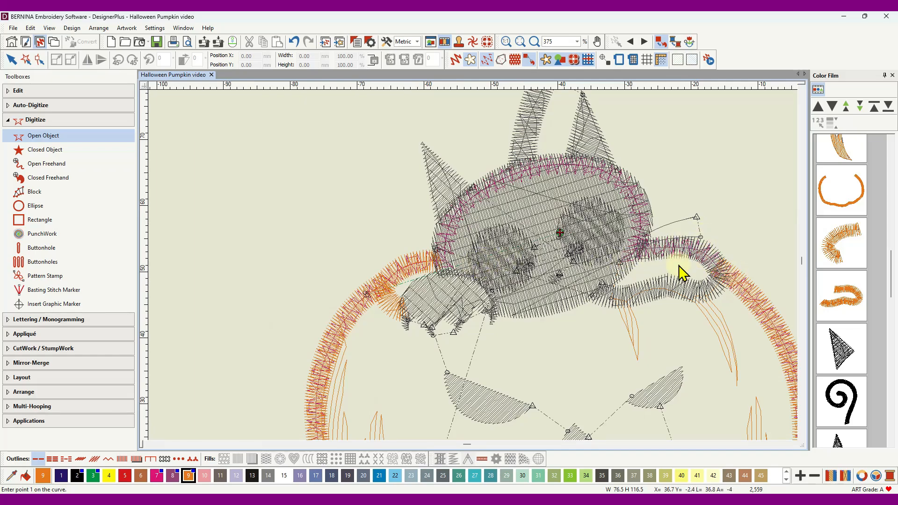
pyautogui.scroll(4, 624, 291)
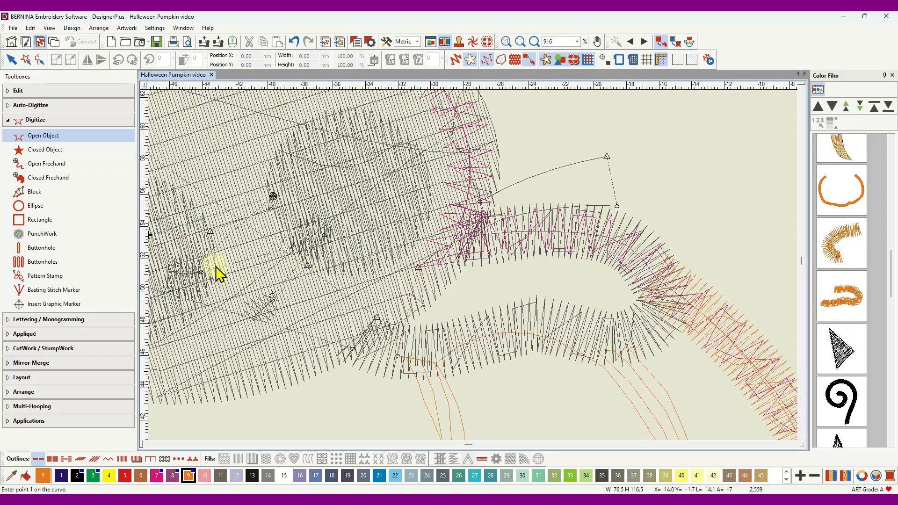
pyautogui.scroll(-4, 224, 216)
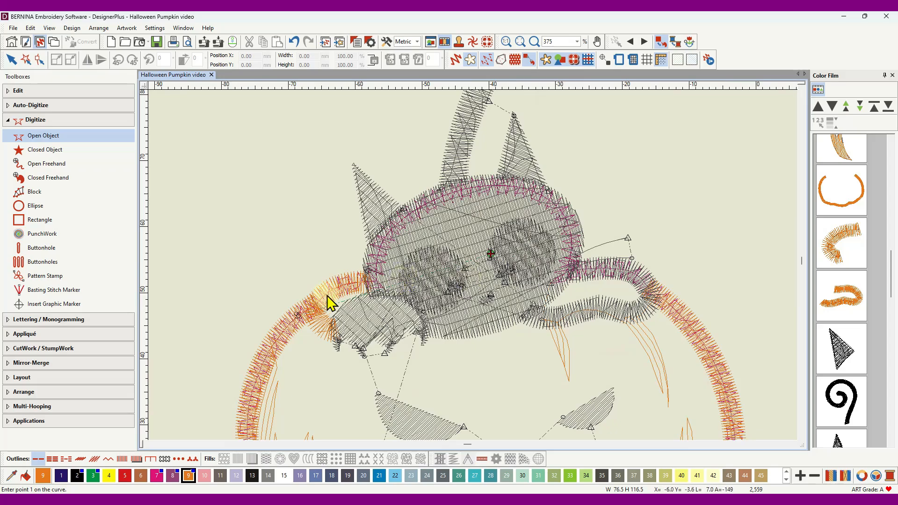
pyautogui.scroll(4, 330, 301)
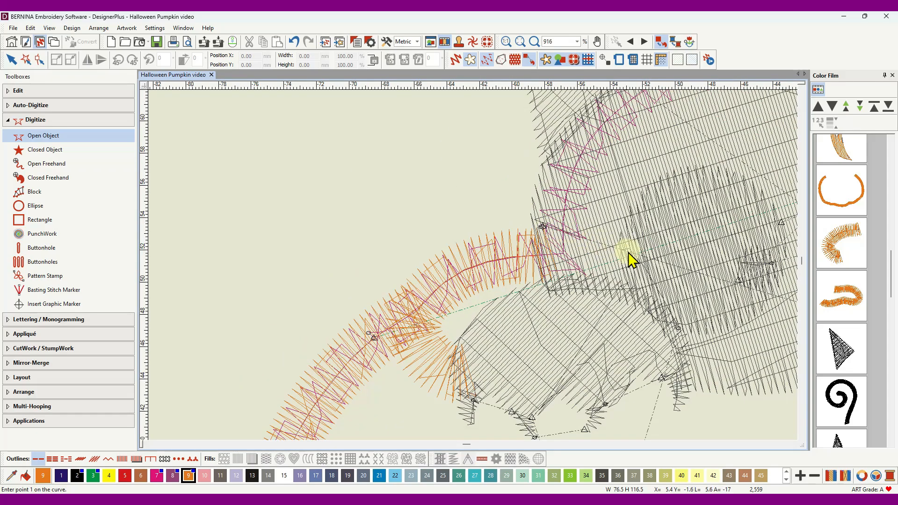
pyautogui.scroll(-3, 473, 267)
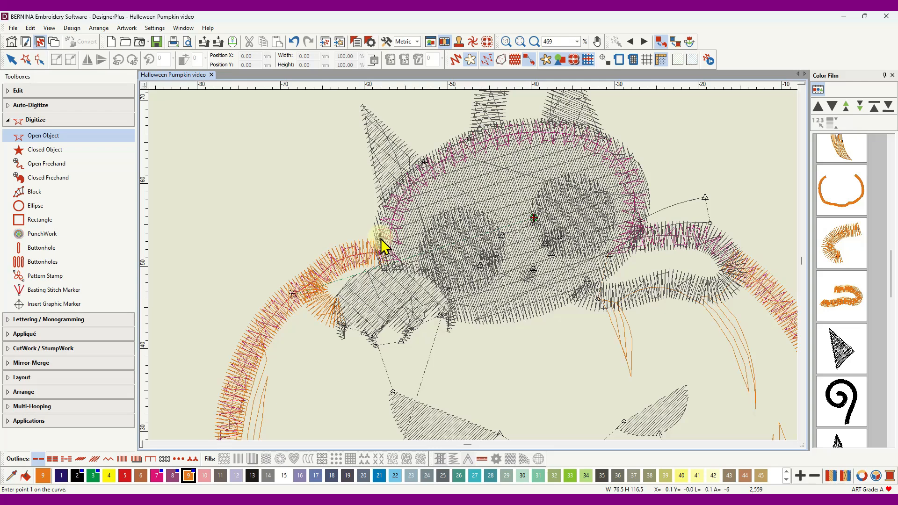
# Digitize an orange open object beneath the paw and the cat's lower edge, from the left satin section's end toward the section right of the cat.
pyautogui.click(381, 238)
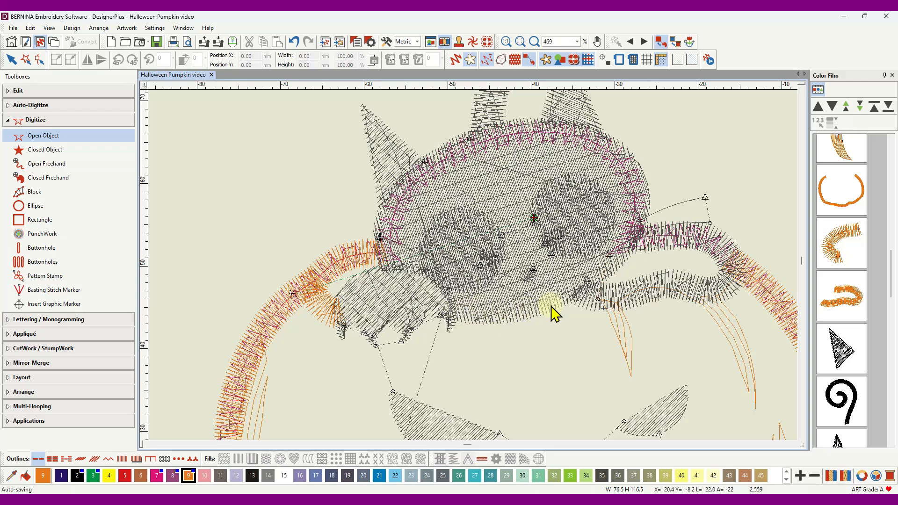
pyautogui.click(386, 264)
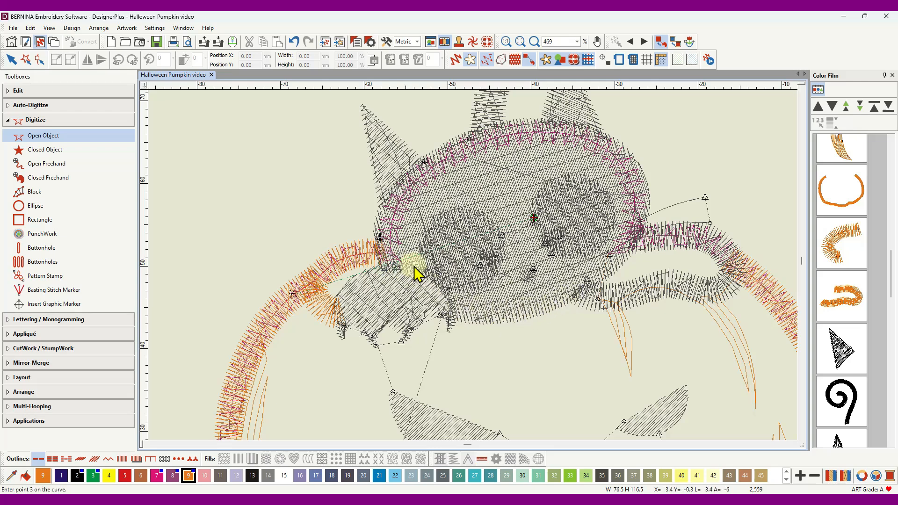
pyautogui.click(413, 271)
pyautogui.click(448, 290)
pyautogui.click(458, 316)
pyautogui.click(545, 312)
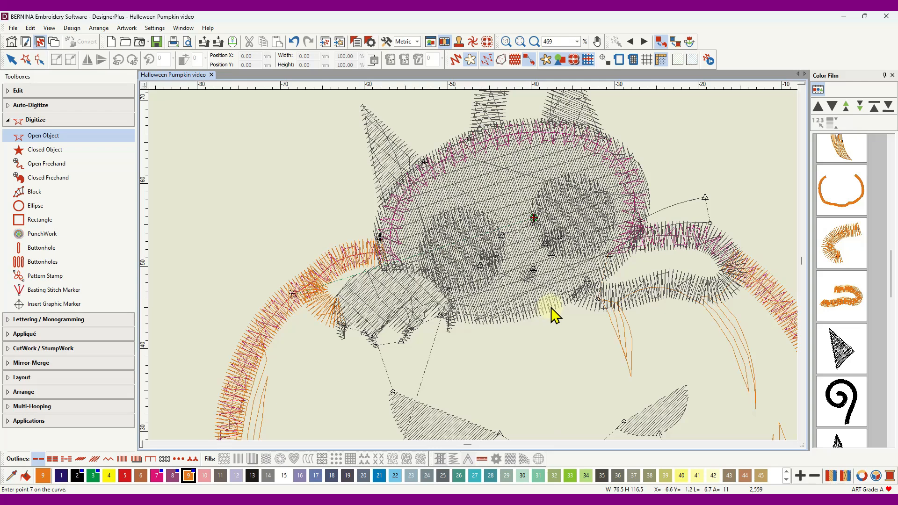
pyautogui.click(552, 305)
pyautogui.press('Return')
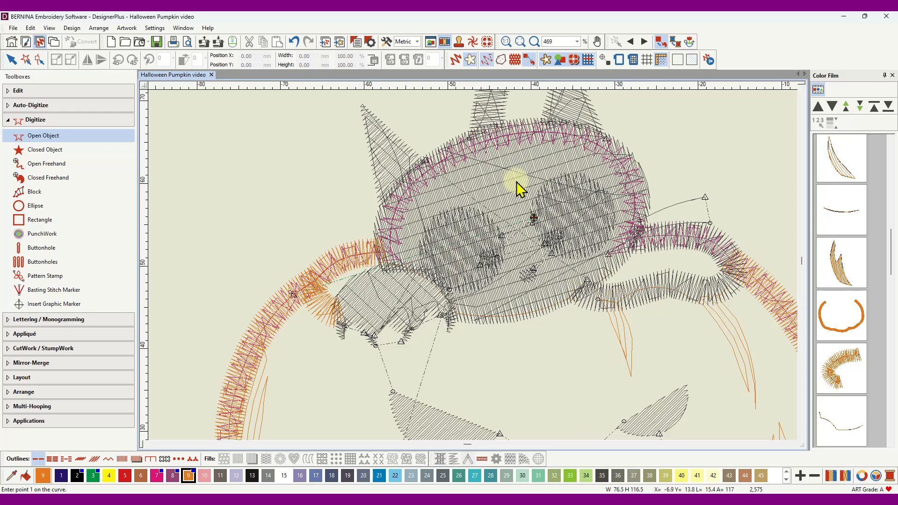
# Travel past the left ear and digitize a black open object along the head's upper border, joining that ear to the tail's base.
pyautogui.click(647, 42)
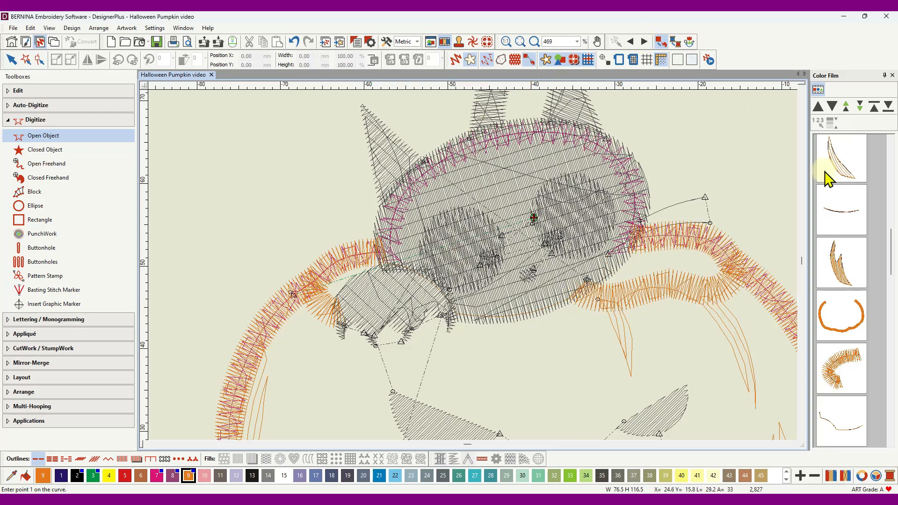
pyautogui.scroll(-1, 841, 224)
pyautogui.scroll(-2, 865, 365)
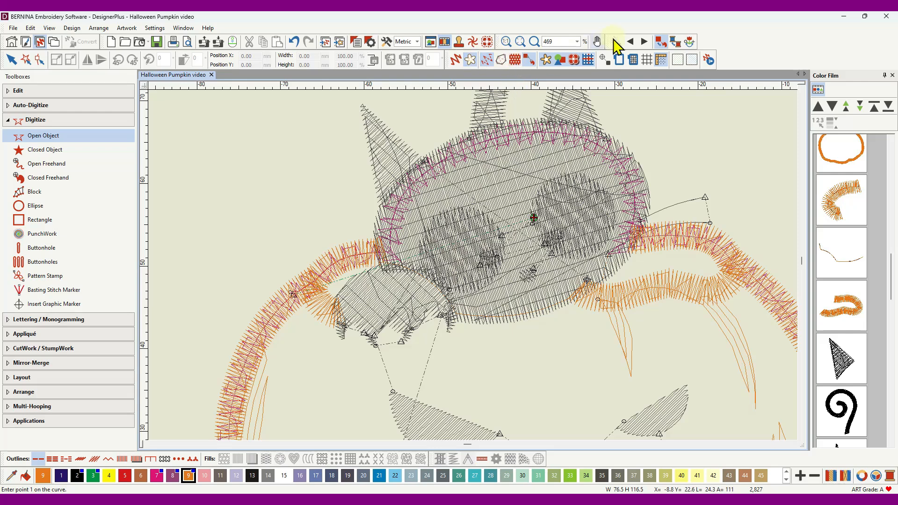
pyautogui.click(645, 42)
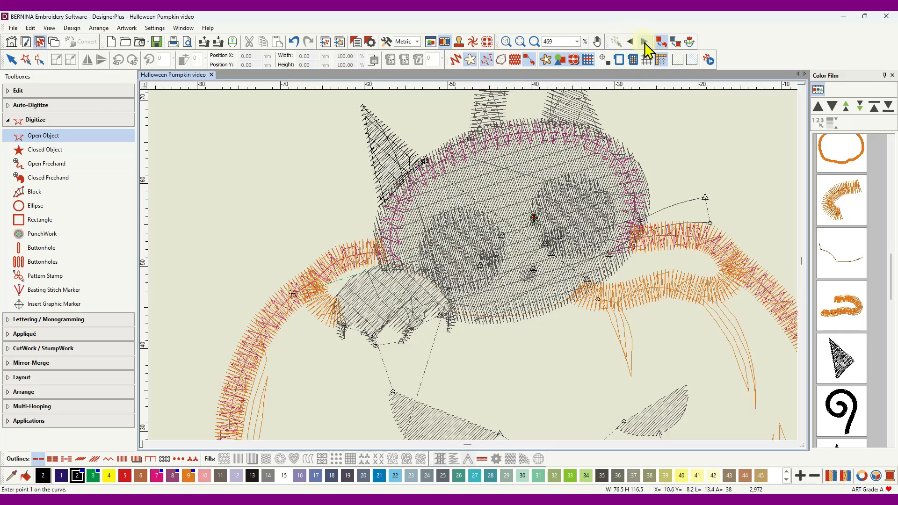
pyautogui.scroll(1, 487, 159)
pyautogui.scroll(1, 462, 244)
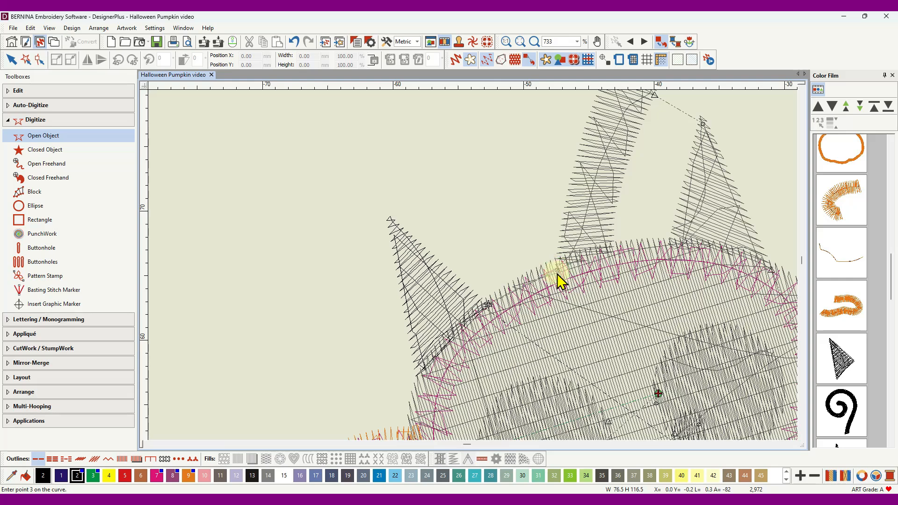
pyautogui.press('Return')
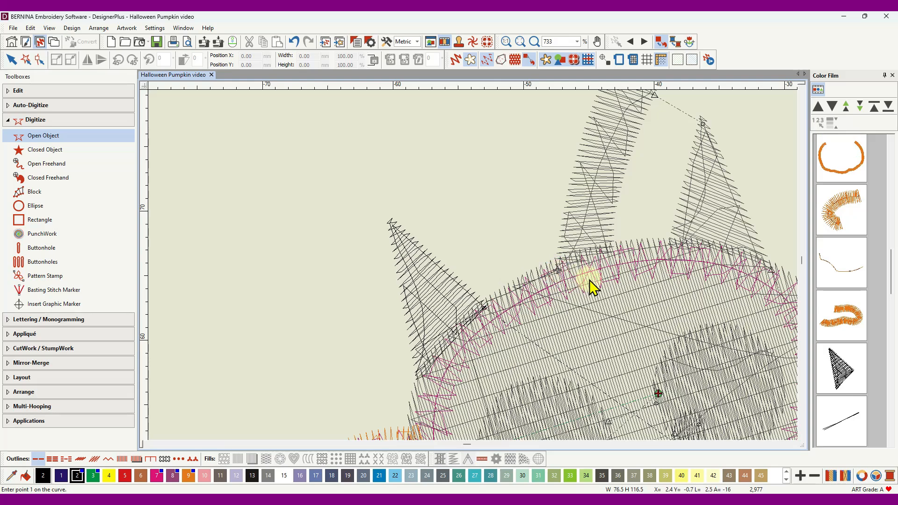
# Reshape the cat's tail so its stitch exit point lies at the tail's base beside the head.
pyautogui.click(644, 42)
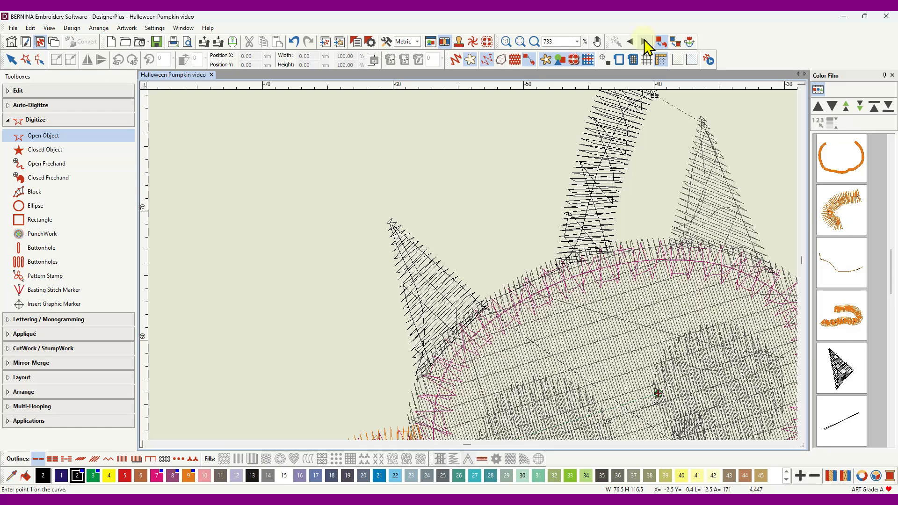
pyautogui.hotkey('shift', 'z')
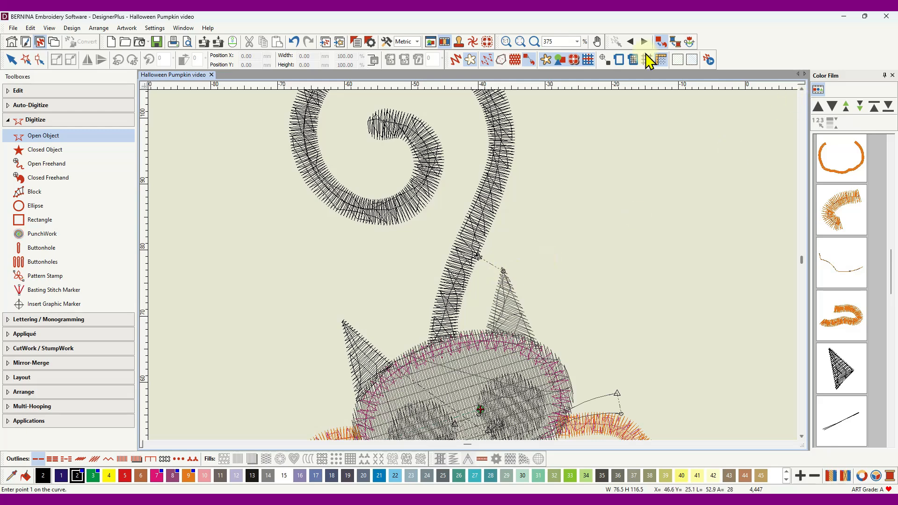
pyautogui.click(630, 43)
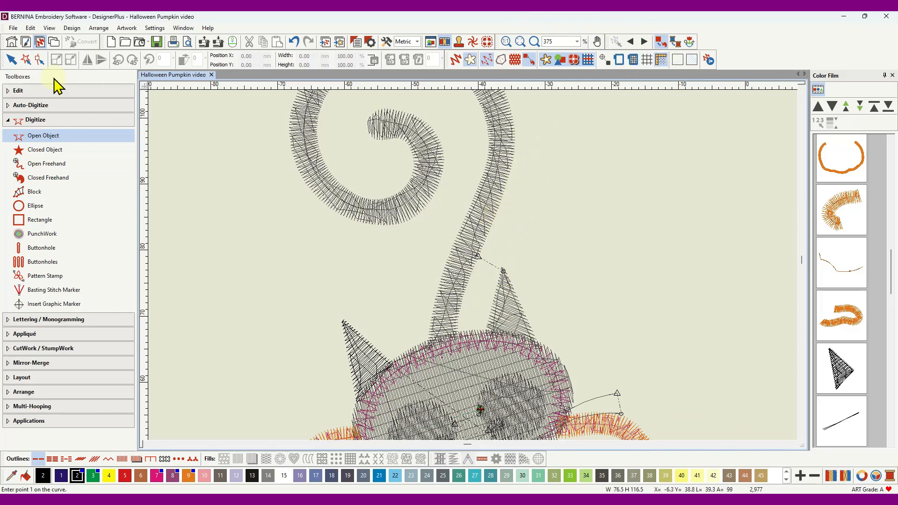
pyautogui.click(11, 59)
pyautogui.click(498, 193)
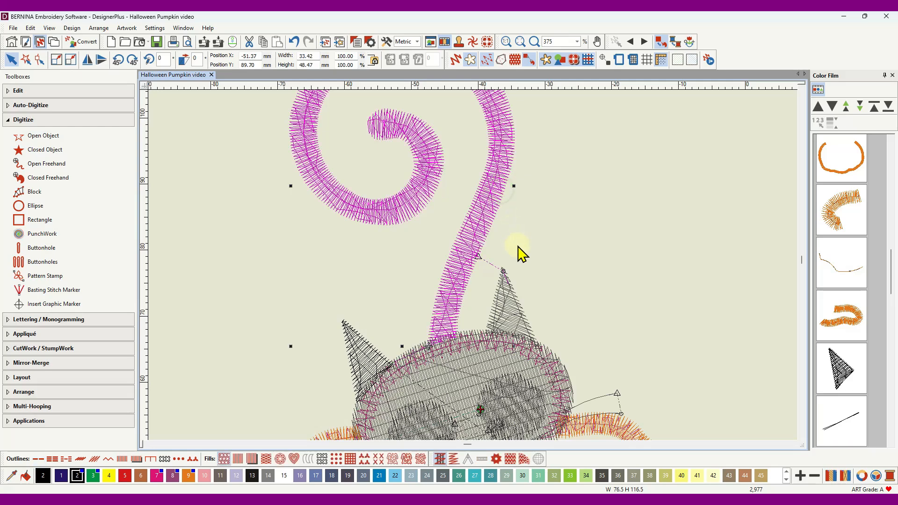
pyautogui.click(40, 60)
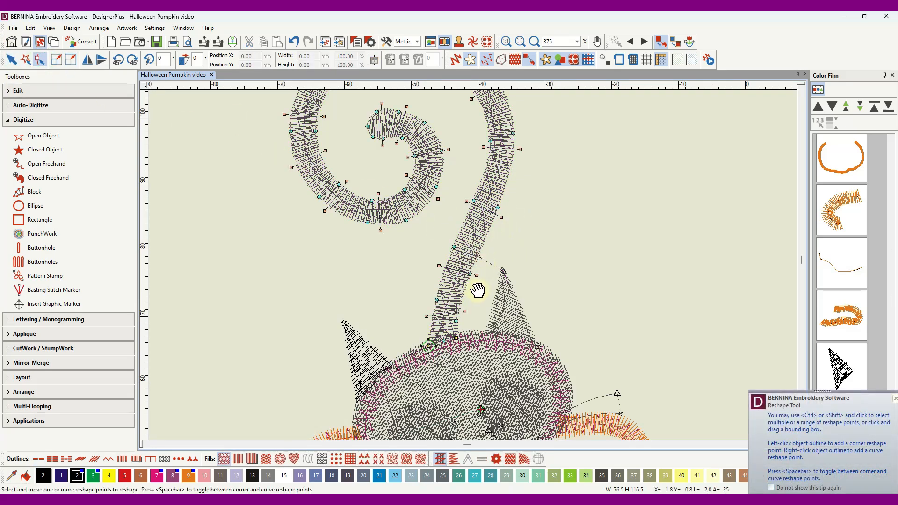
pyautogui.moveTo(477, 290); pyautogui.dragTo(456, 338)
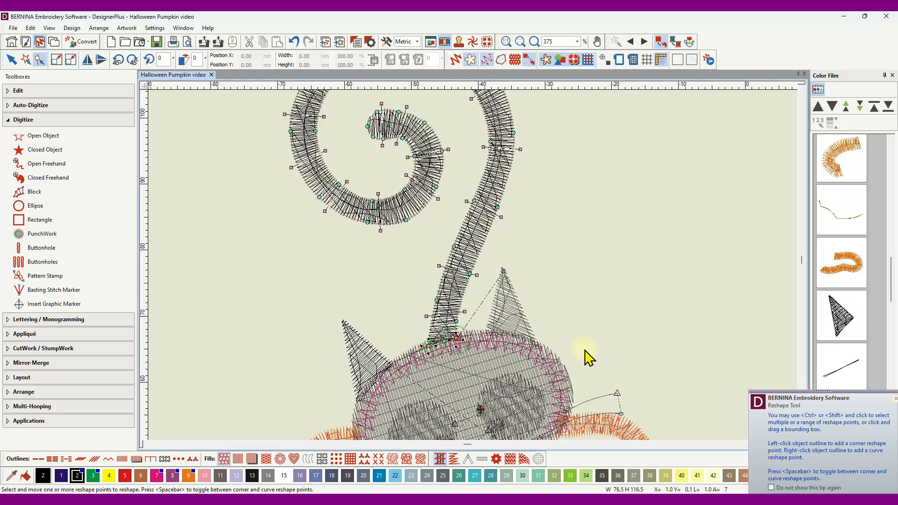
# Reshape the cat's right ear so its stitch entry point lies at the ear's base on the tail side.
pyautogui.click(511, 298)
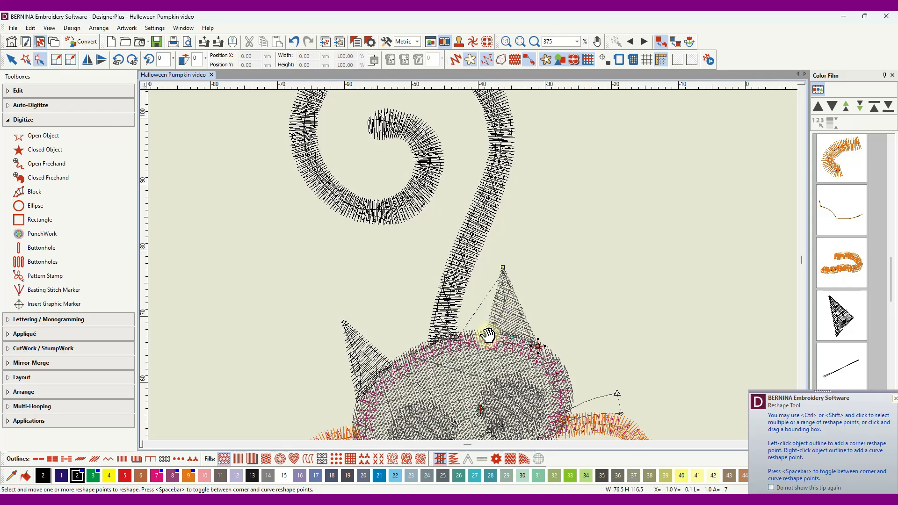
pyautogui.moveTo(488, 335); pyautogui.dragTo(486, 336)
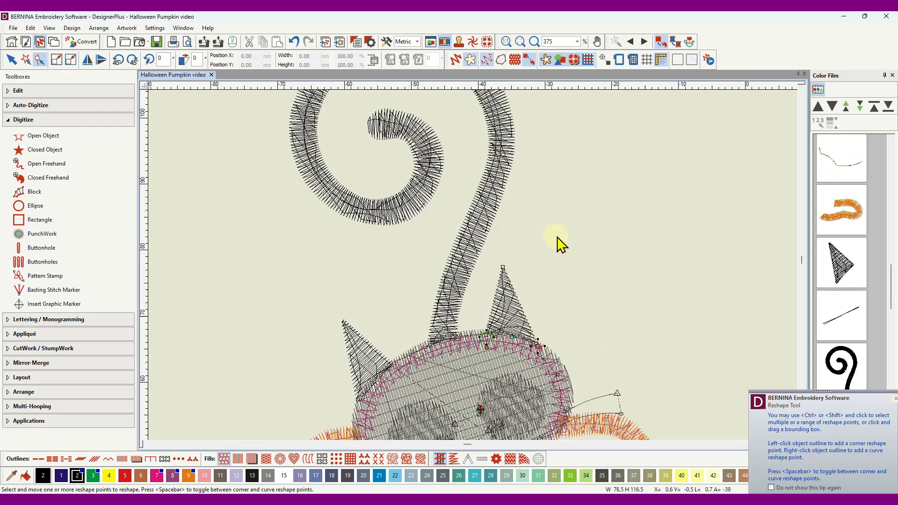
pyautogui.click(11, 60)
pyautogui.click(658, 172)
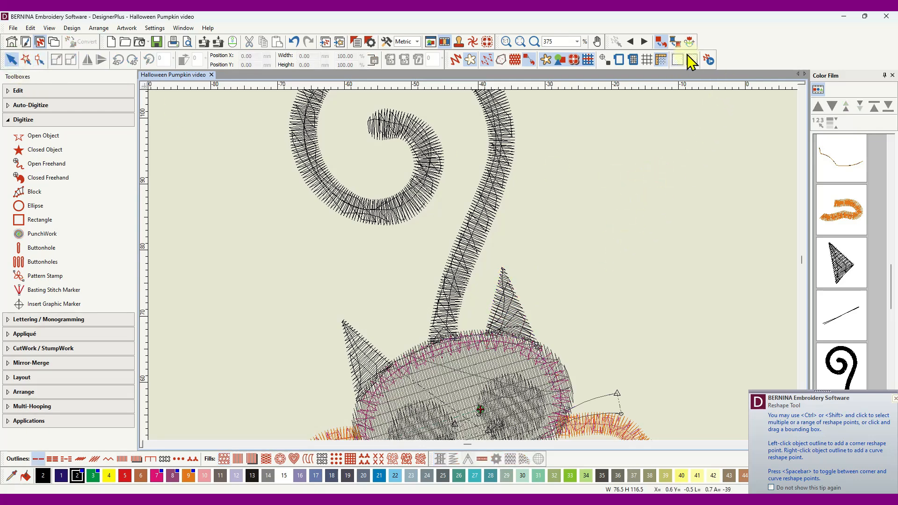
# Digitize a black open object along the head's upper border, joining the tail's base to the right ear's base.
pyautogui.click(632, 44)
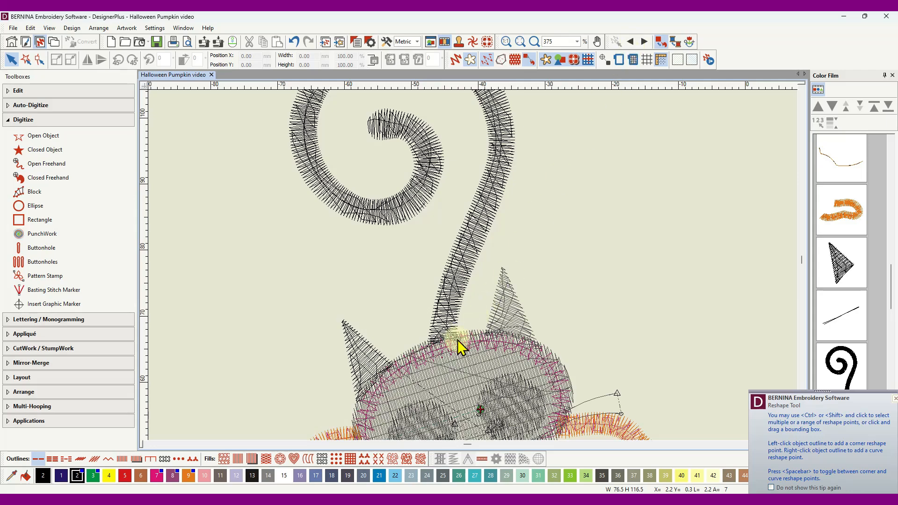
pyautogui.scroll(5, 458, 346)
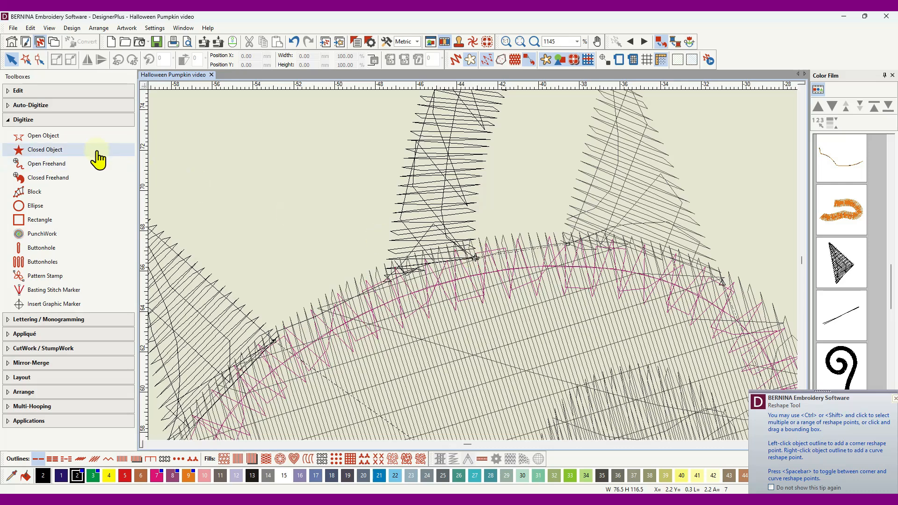
pyautogui.click(62, 137)
pyautogui.click(477, 257)
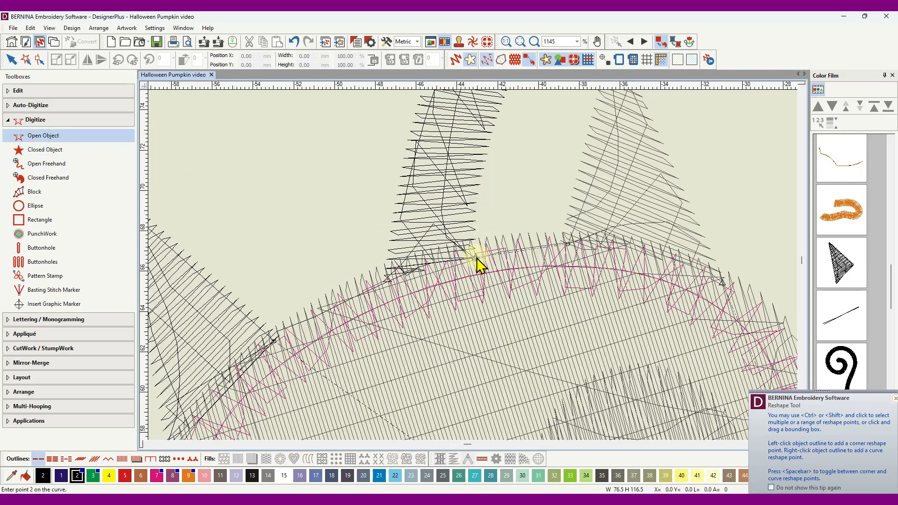
pyautogui.click(568, 245)
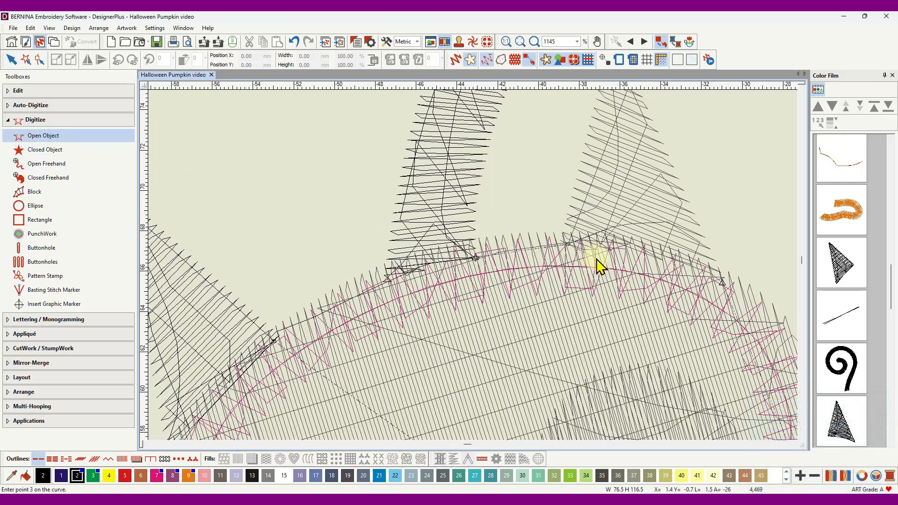
pyautogui.press('Return')
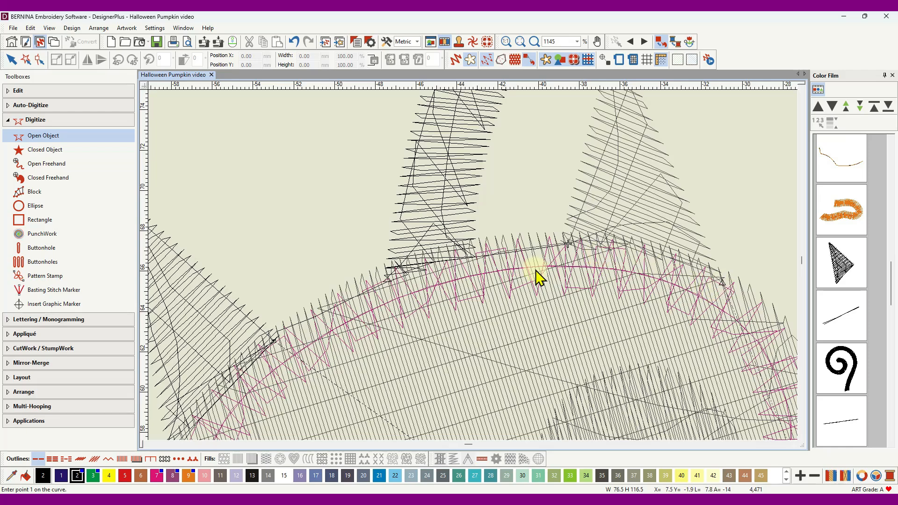
# Travel past the right ear and digitize a curved black open object down the head's right border to the whiskers' base.
pyautogui.scroll(-2, 537, 275)
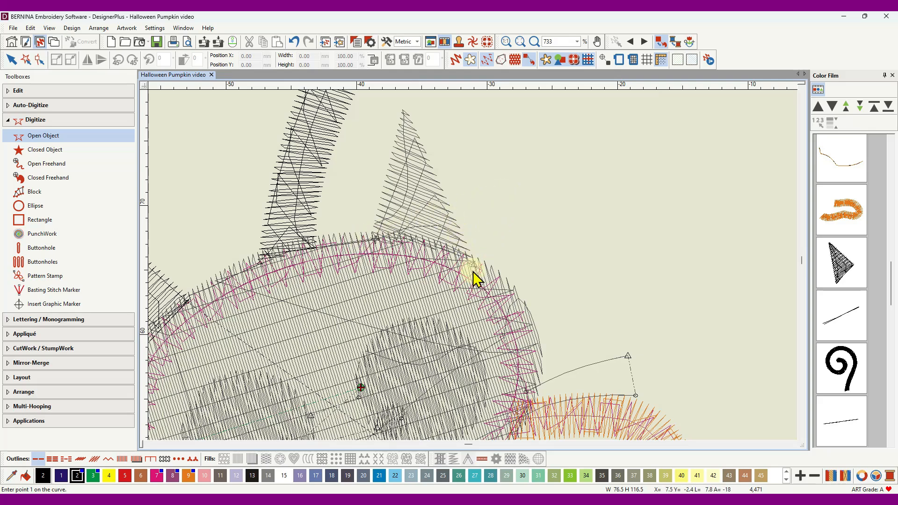
pyautogui.click(644, 42)
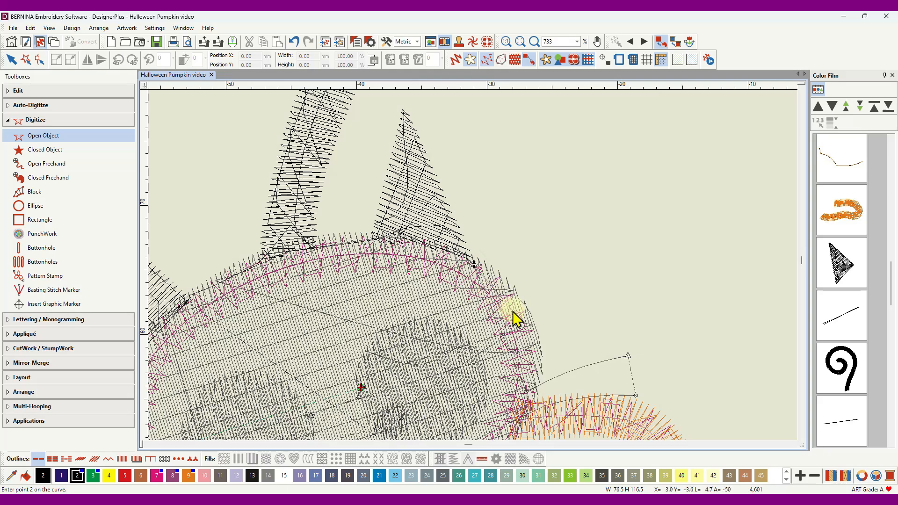
pyautogui.click(526, 391)
pyautogui.press('Return')
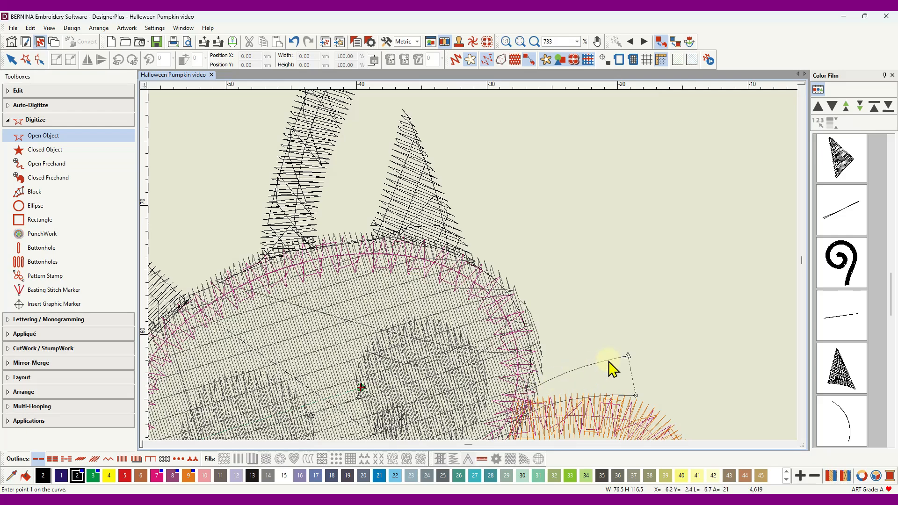
# Apply Double Run to the upper whisker on the right side of the cat's head.
pyautogui.scroll(-3, 611, 371)
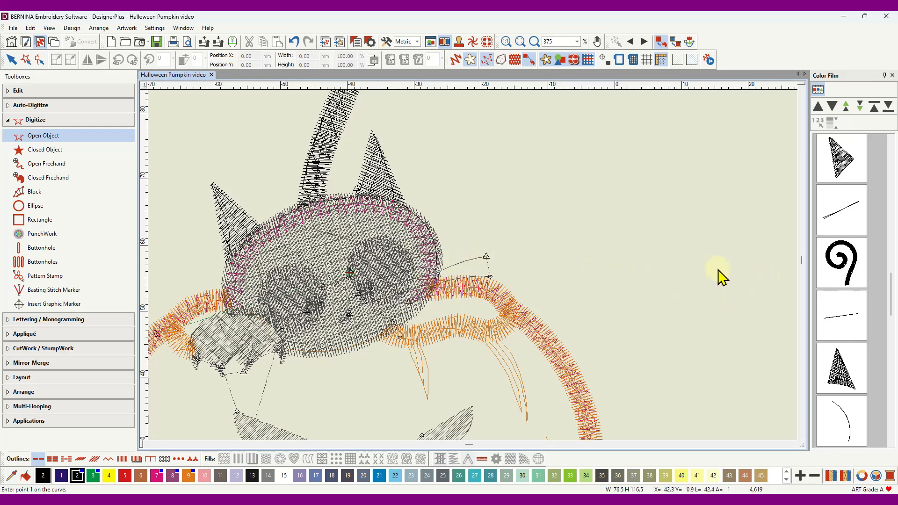
pyautogui.scroll(-5, 837, 335)
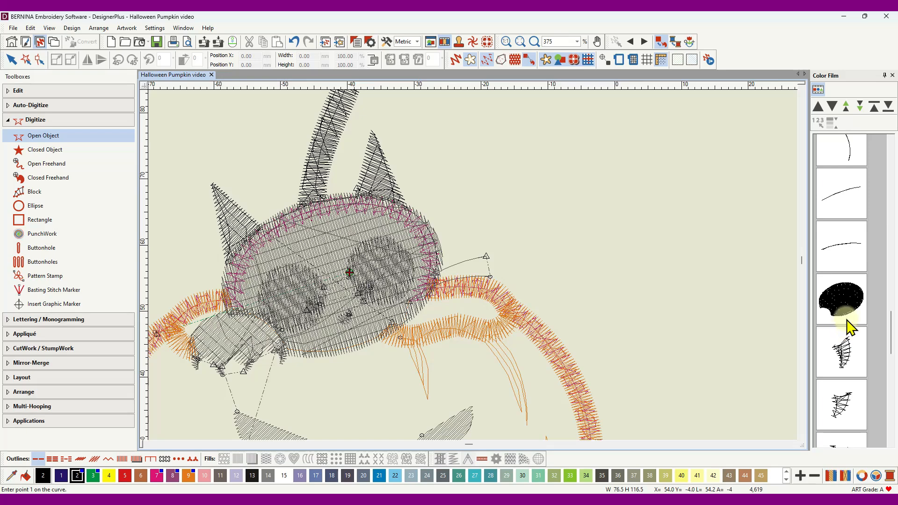
pyautogui.scroll(1, 849, 327)
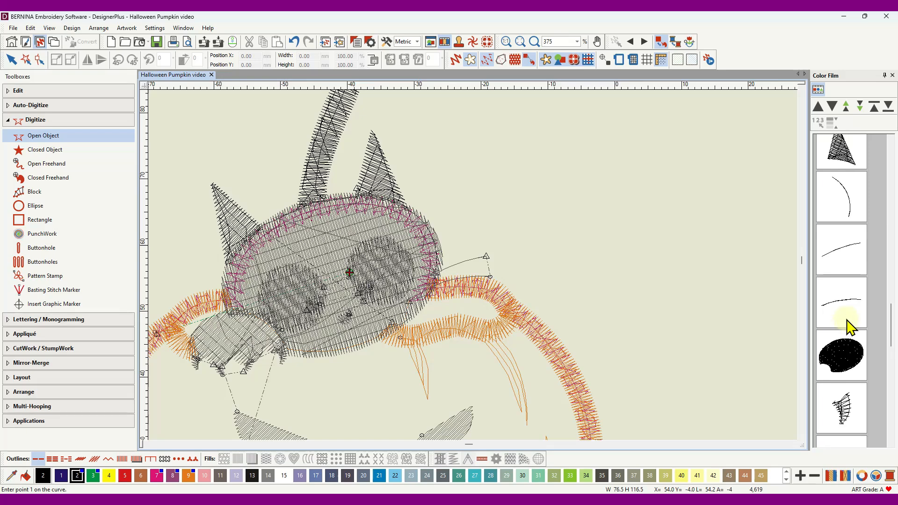
pyautogui.click(851, 255)
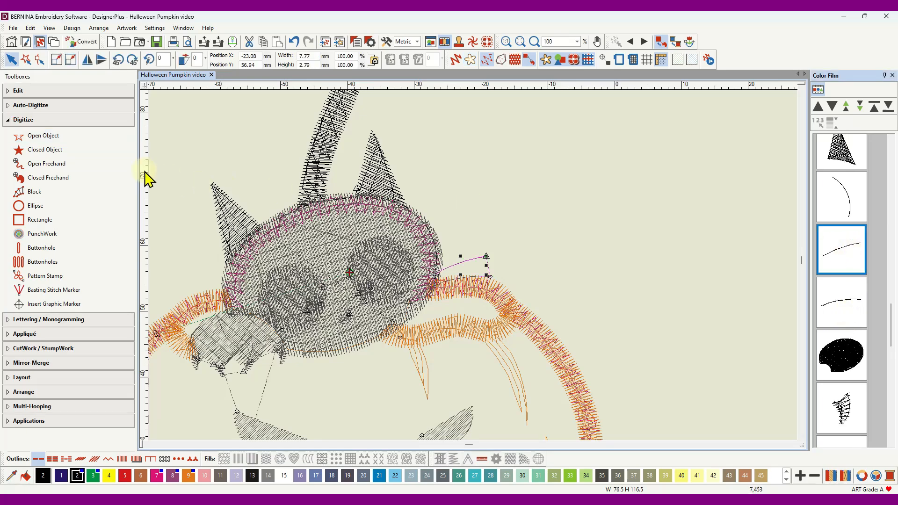
pyautogui.click(40, 90)
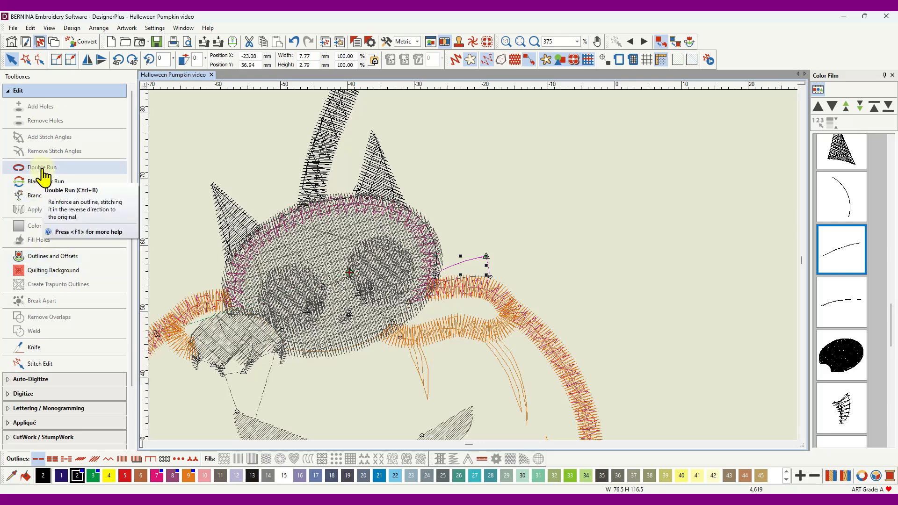
pyautogui.click(42, 169)
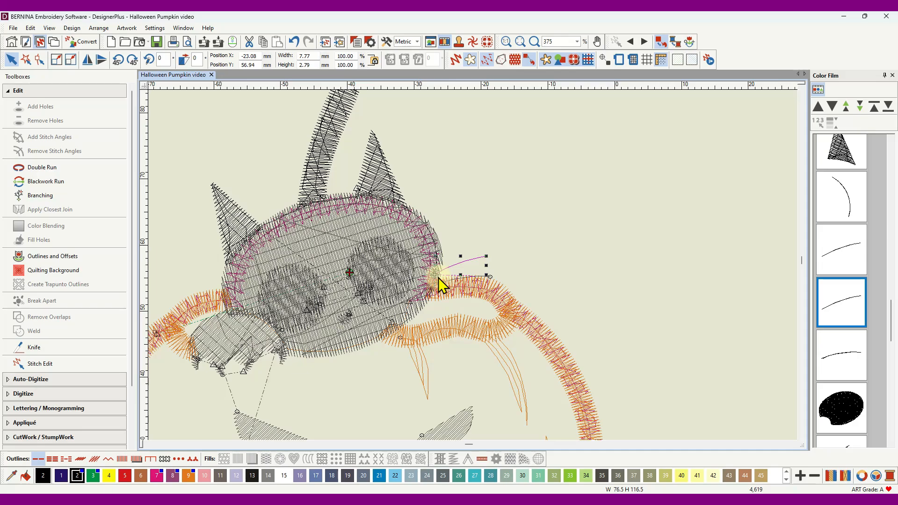
# Apply Double Run to the lower whisker on the right side of the cat's head.
pyautogui.scroll(5, 442, 288)
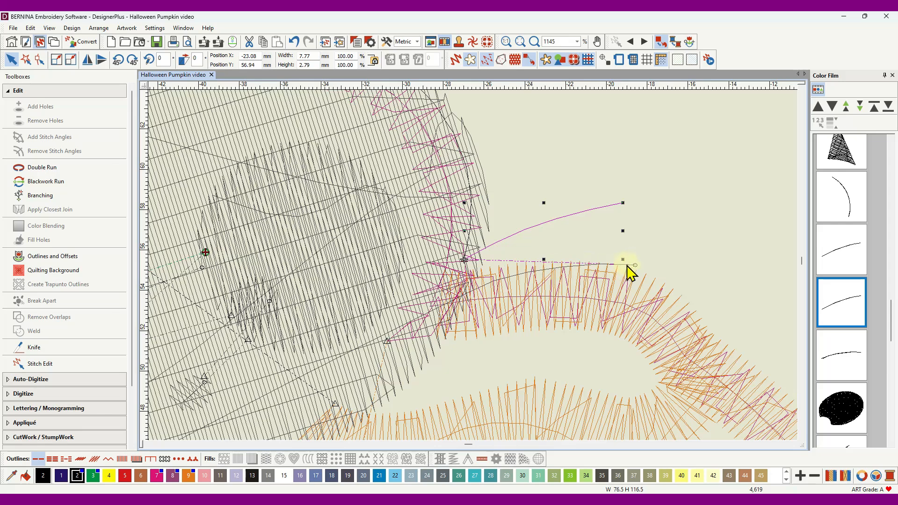
pyautogui.click(544, 271)
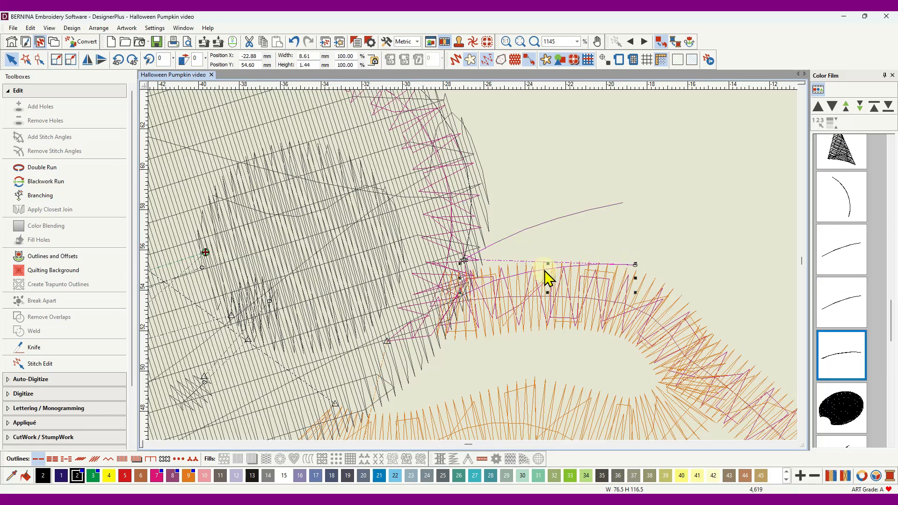
pyautogui.click(48, 168)
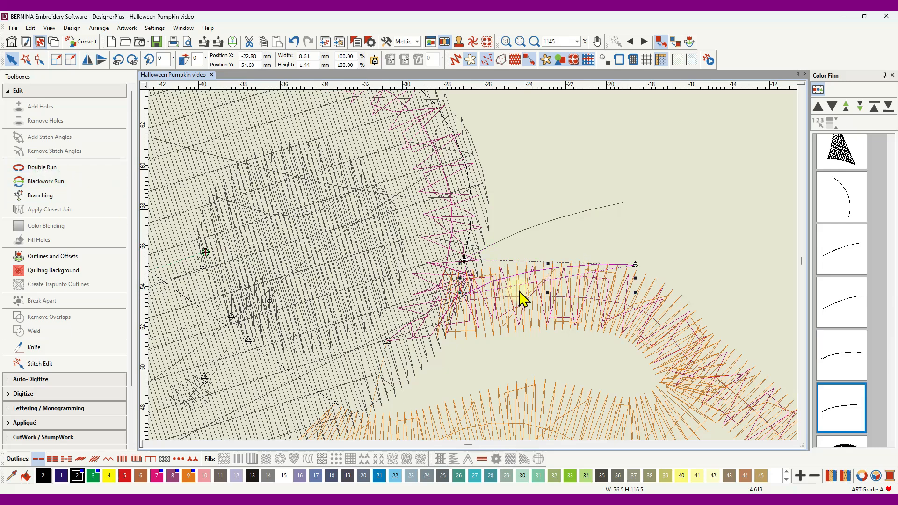
# Move the lower whisker's doubled copy one position earlier in the stitch sequence so it starts at the head's edge.
pyautogui.click(845, 369)
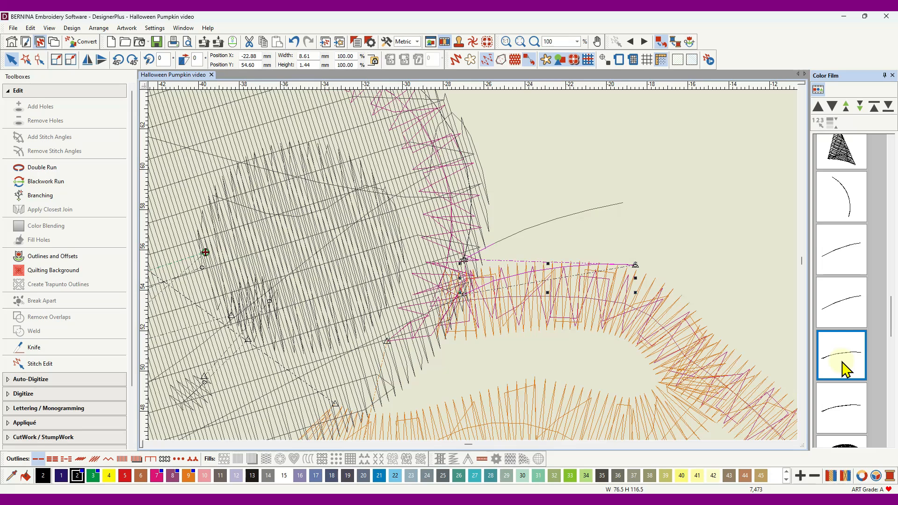
pyautogui.click(40, 60)
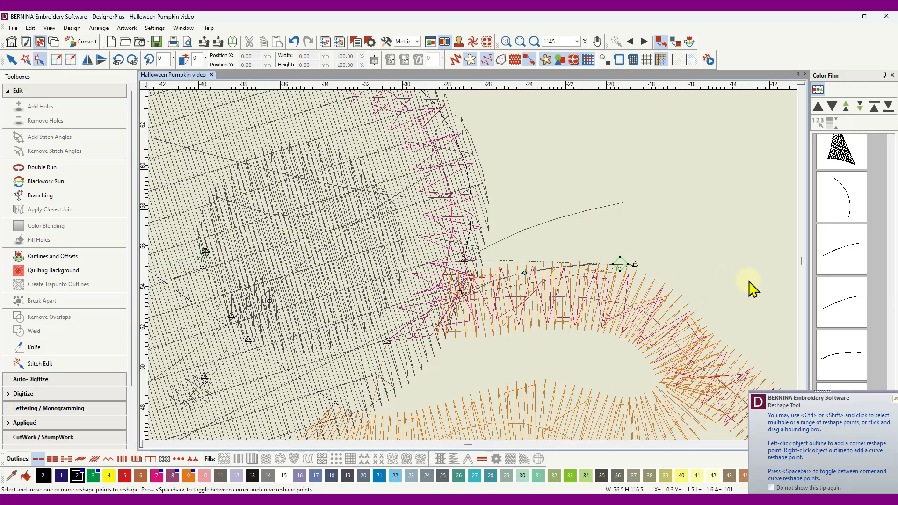
pyautogui.click(839, 353)
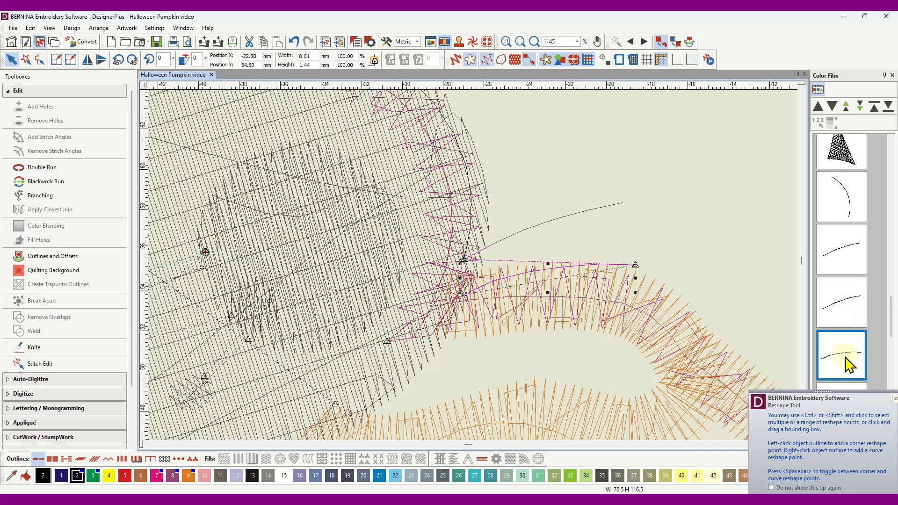
pyautogui.scroll(-1, 848, 352)
pyautogui.click(844, 353)
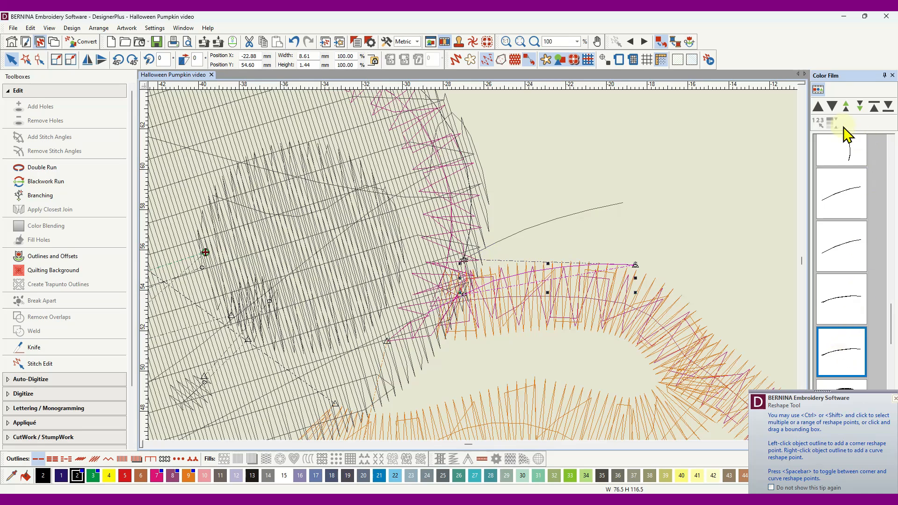
pyautogui.click(818, 107)
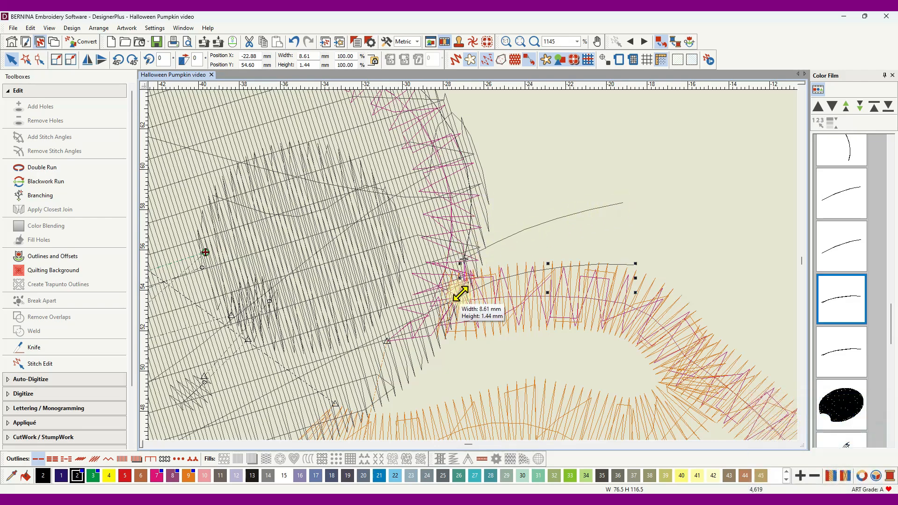
# Travel through the doubled whisker stitches and examine how they connect at the head's right edge.
pyautogui.scroll(3, 465, 290)
pyautogui.scroll(2, 473, 266)
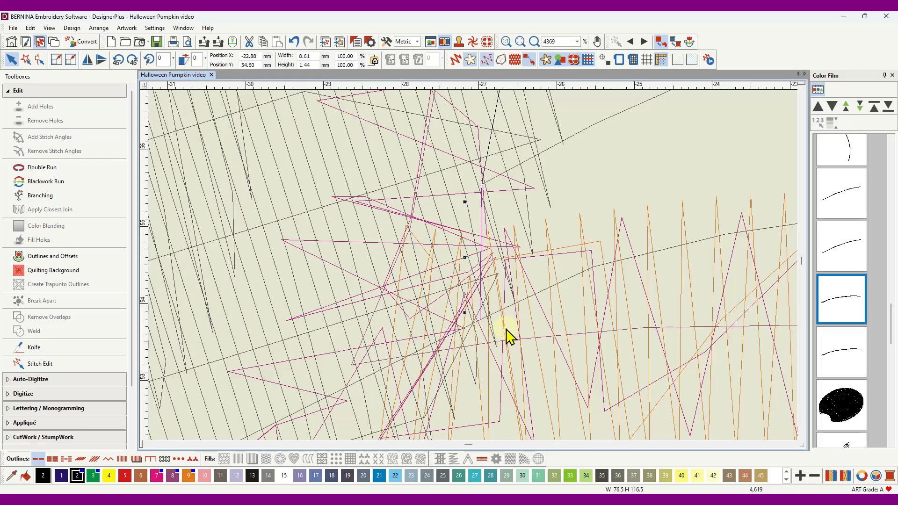
pyautogui.scroll(-1, 474, 267)
pyautogui.scroll(-2, 474, 270)
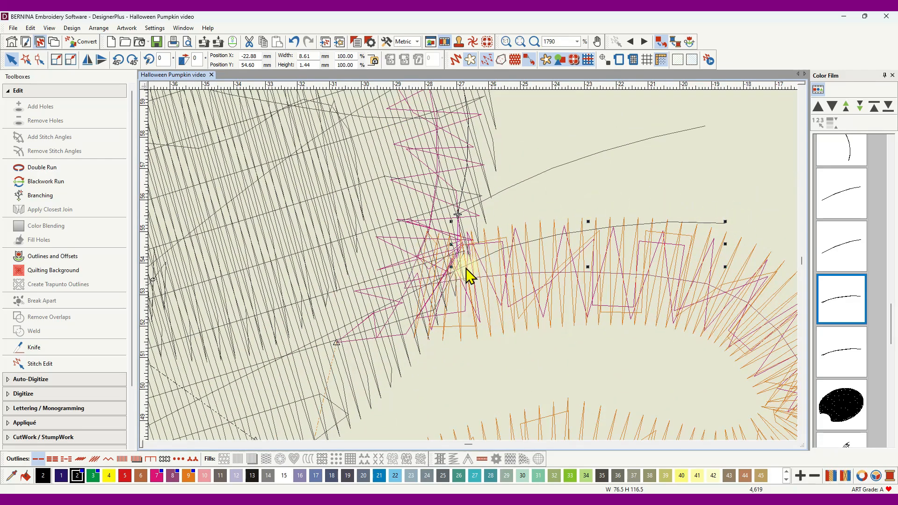
pyautogui.scroll(3, 467, 267)
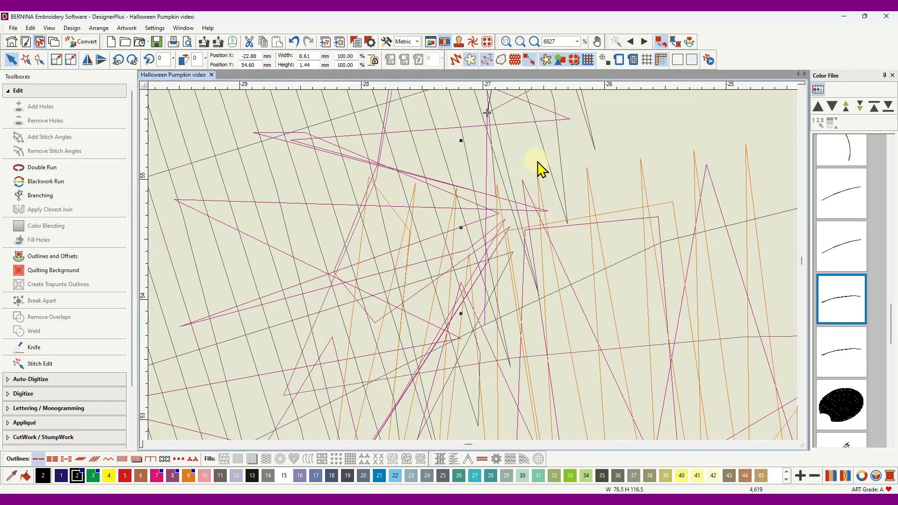
pyautogui.scroll(-5, 475, 273)
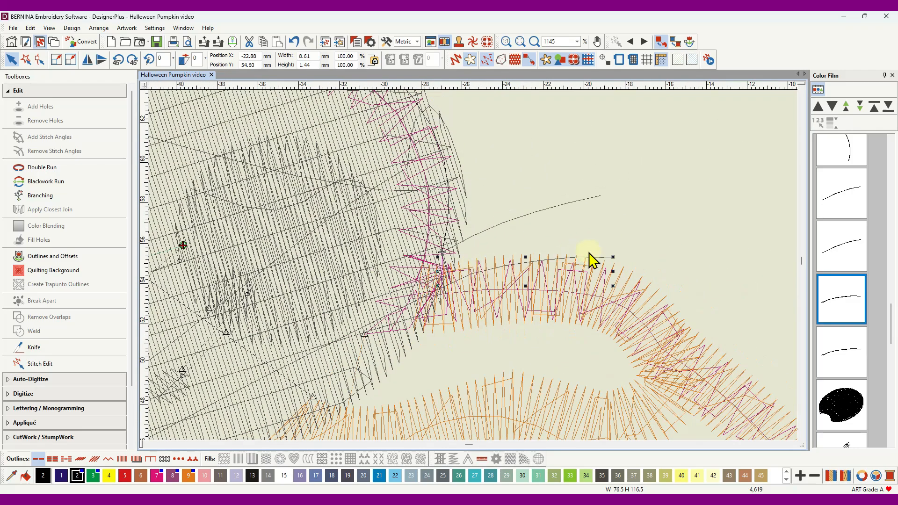
pyautogui.click(645, 43)
pyautogui.click(644, 43)
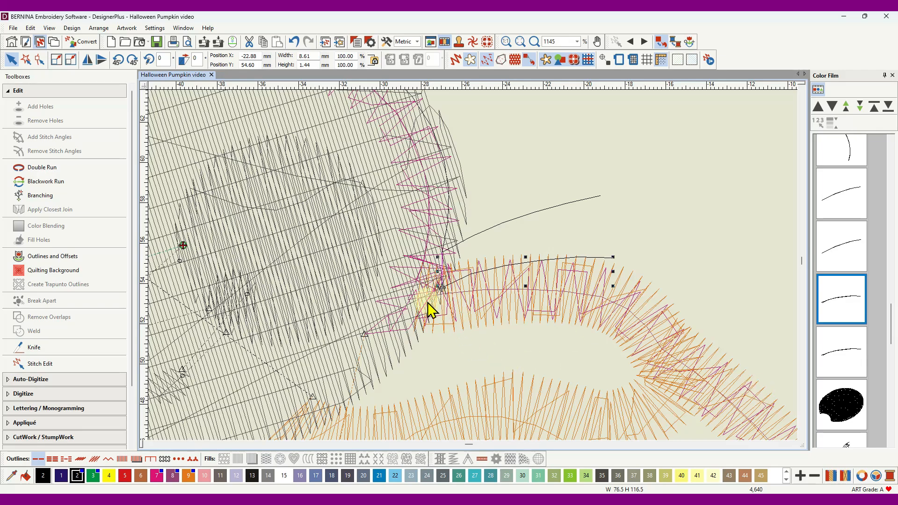
# Examine the head fill's stitch entry point in relation to the lower whisker's end at the head's edge.
pyautogui.scroll(3, 430, 301)
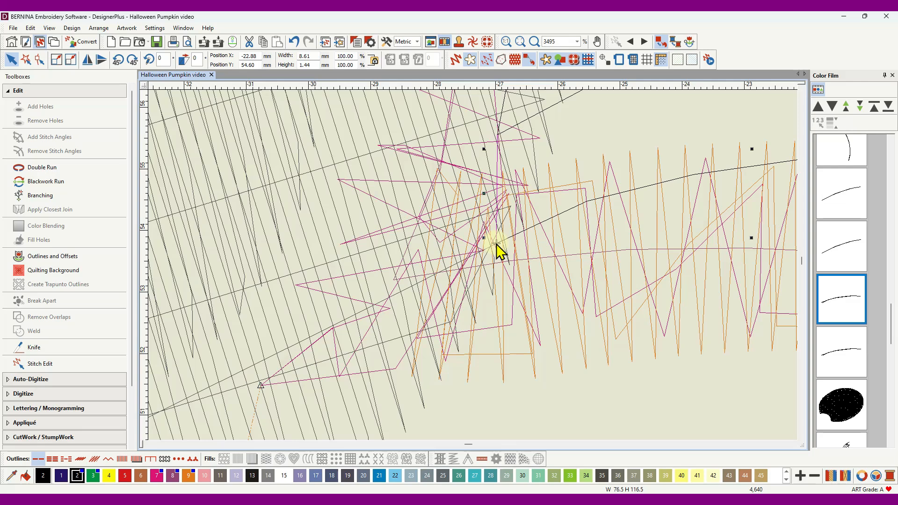
pyautogui.click(841, 403)
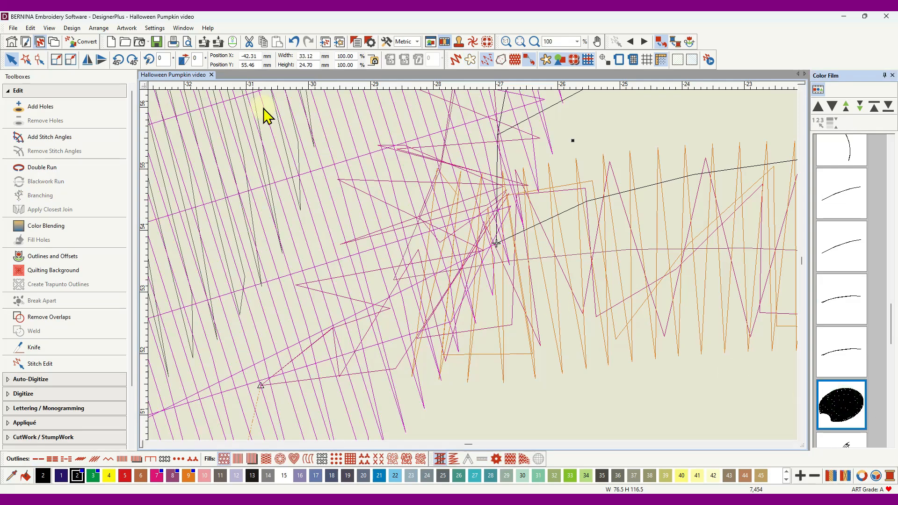
pyautogui.click(40, 59)
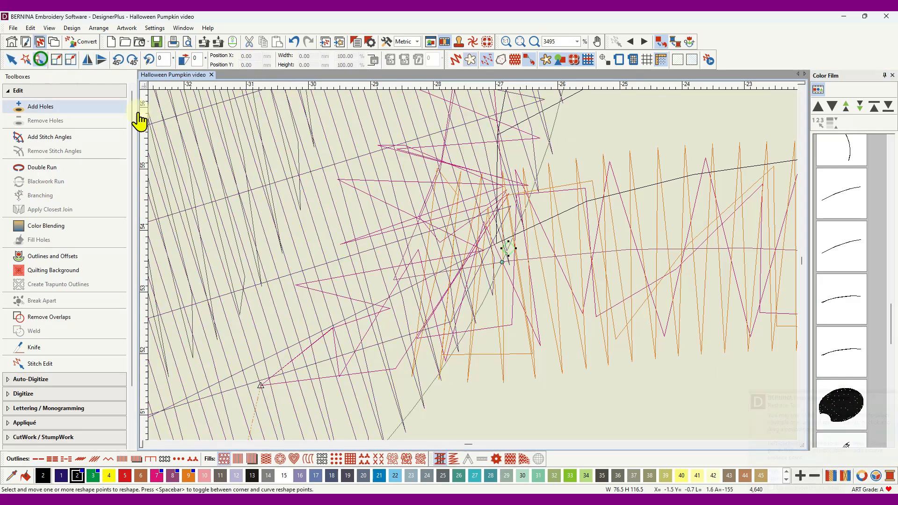
pyautogui.click(509, 249)
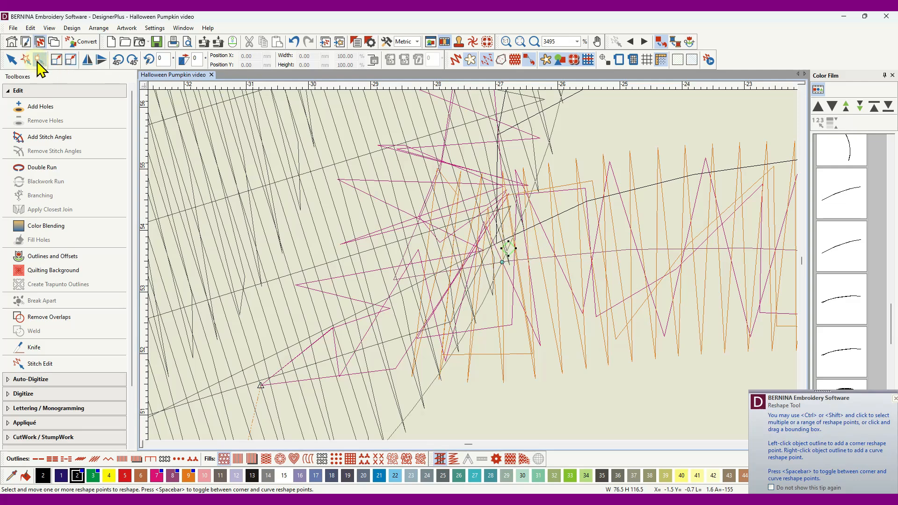
pyautogui.click(11, 59)
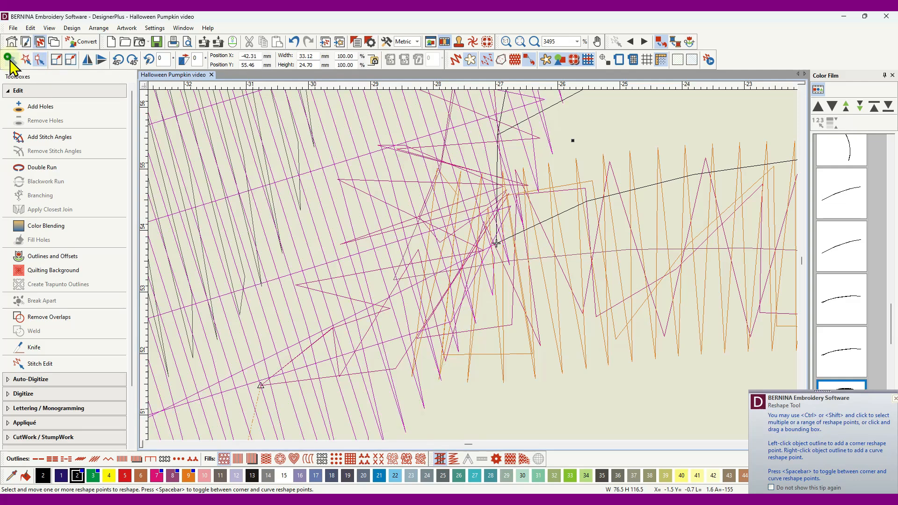
# Deselect the head fill, travel onward through the stitch sequence and examine the jumps around the claws of the cat's paw.
pyautogui.click(702, 134)
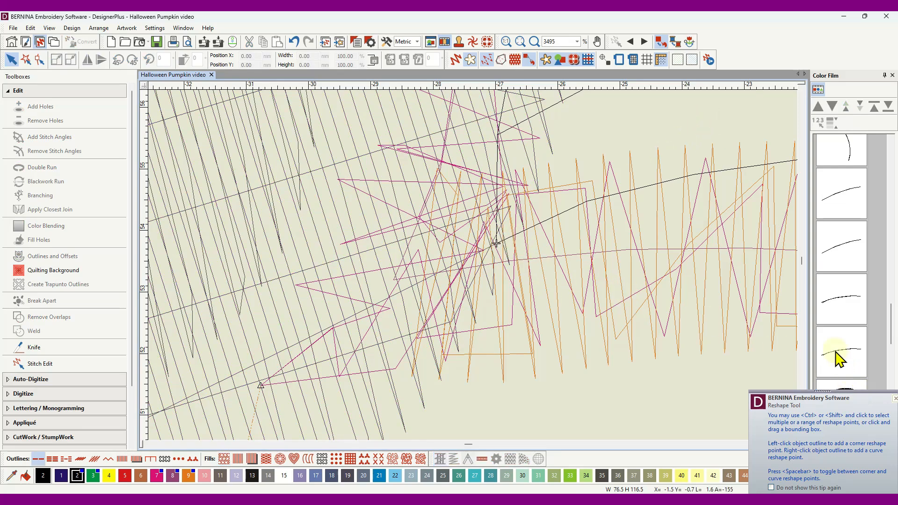
pyautogui.click(645, 42)
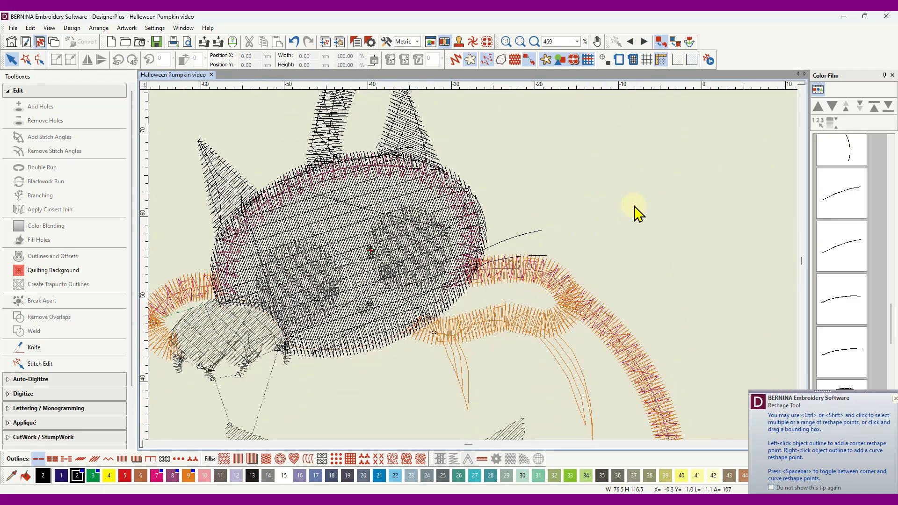
pyautogui.scroll(-1, 632, 207)
pyautogui.scroll(-1, 240, 301)
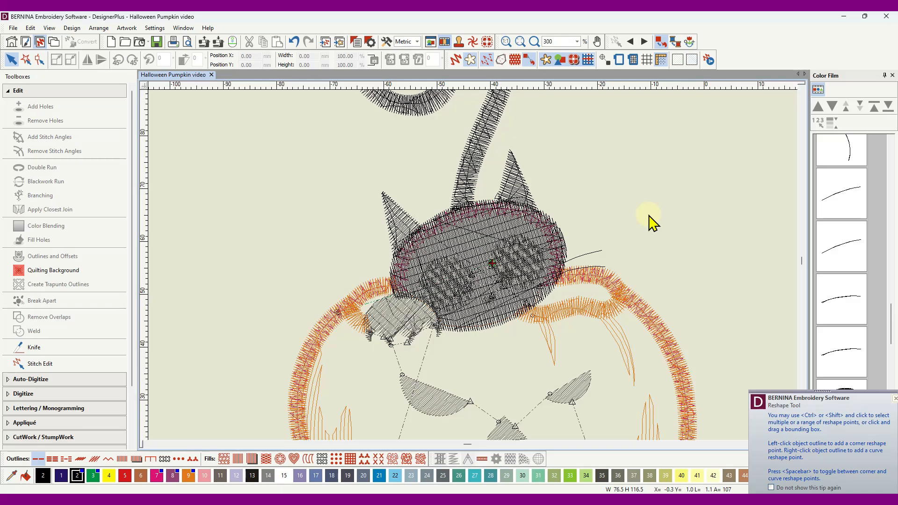
pyautogui.scroll(4, 436, 327)
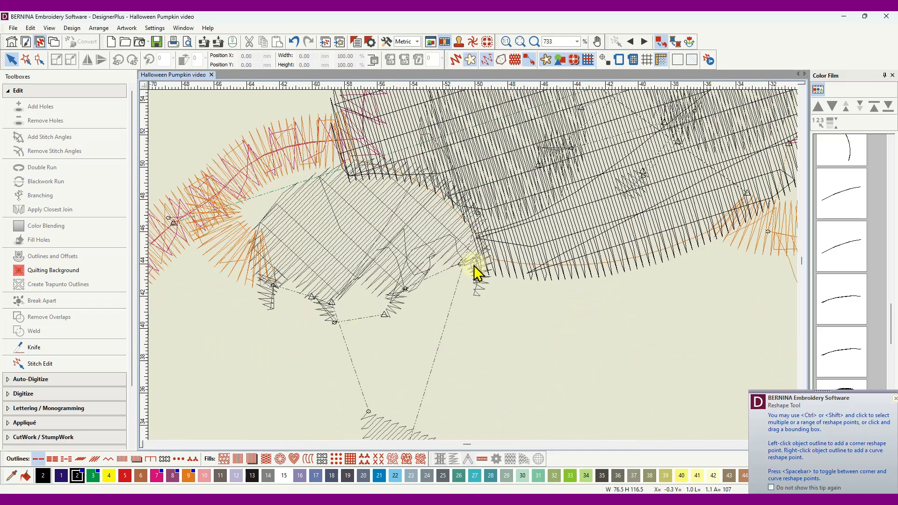
pyautogui.scroll(3, 475, 270)
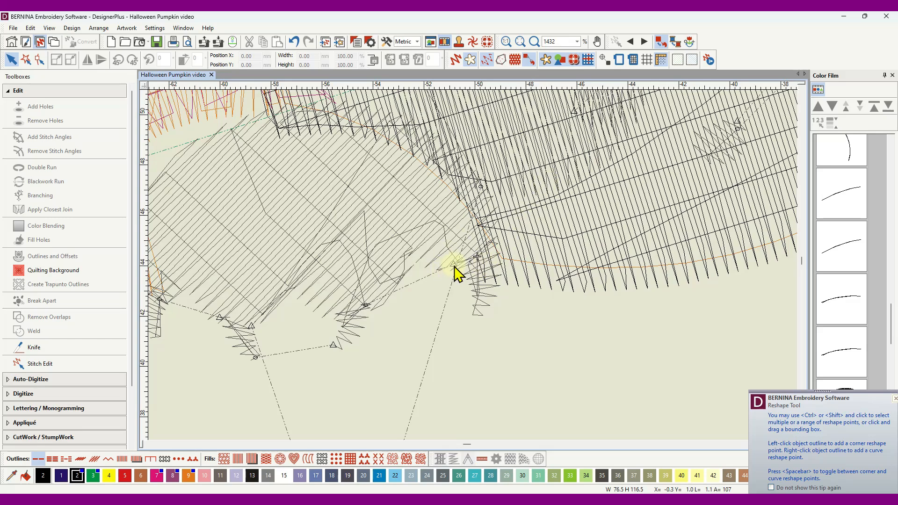
pyautogui.click(645, 42)
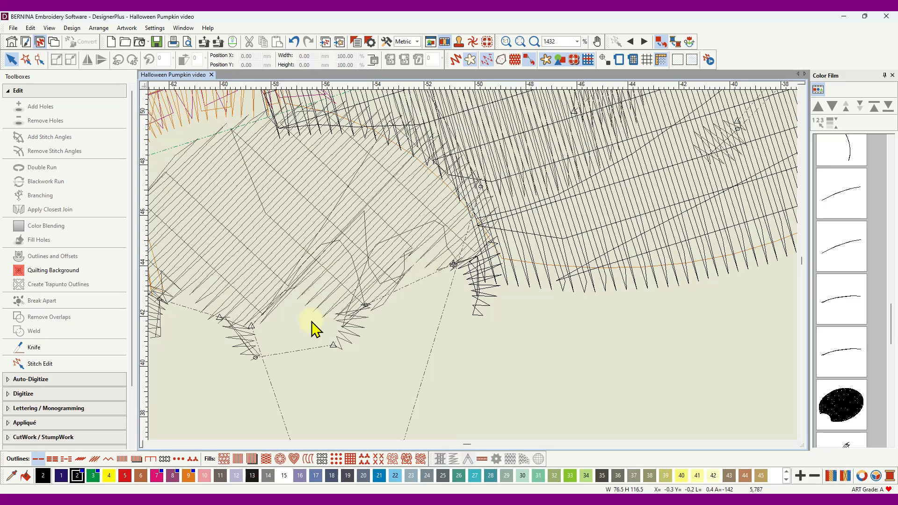
# Digitize a curved open run through the paw fill, connecting the rightmost claw's end to the start of the second claw from the right.
pyautogui.click(29, 395)
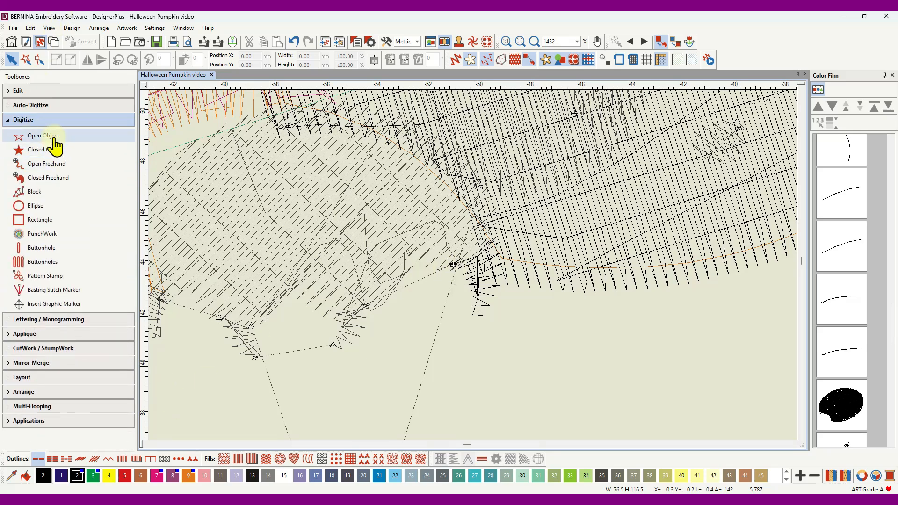
pyautogui.click(53, 136)
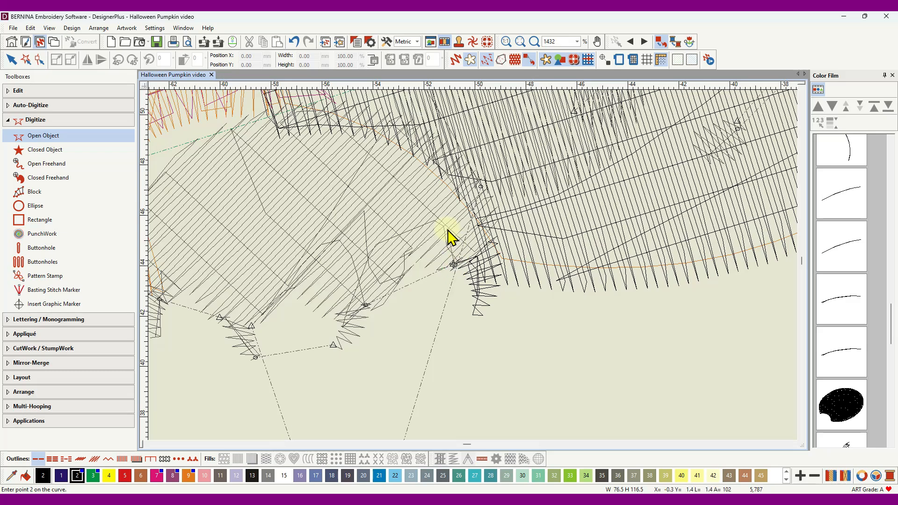
pyautogui.click(431, 233)
pyautogui.click(391, 243)
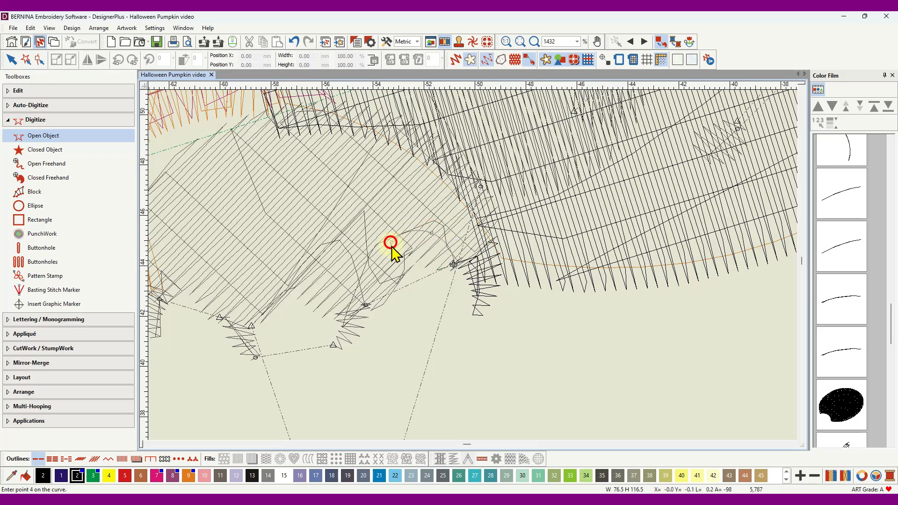
pyautogui.click(365, 304)
pyautogui.press('Return')
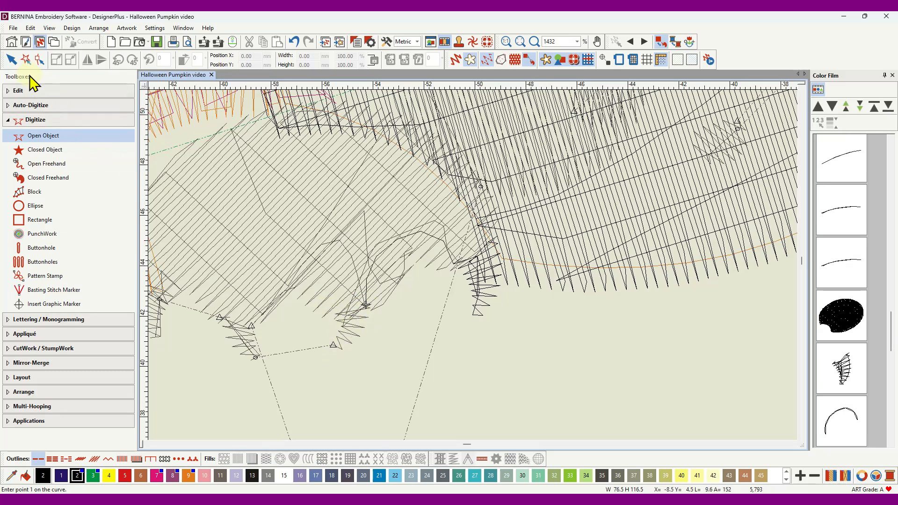
# Move the exit point of the second claw from the right to its upper left corner, where it meets the paw.
pyautogui.click(12, 59)
pyautogui.click(349, 330)
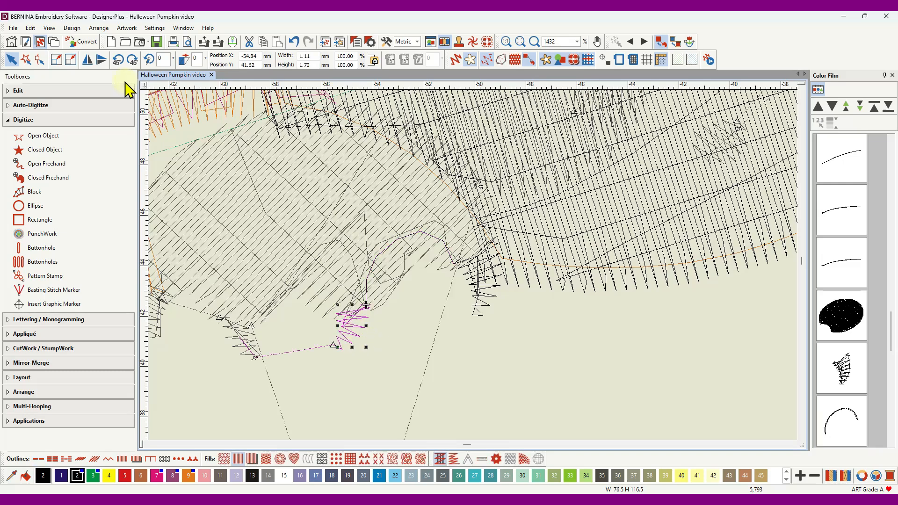
pyautogui.click(40, 60)
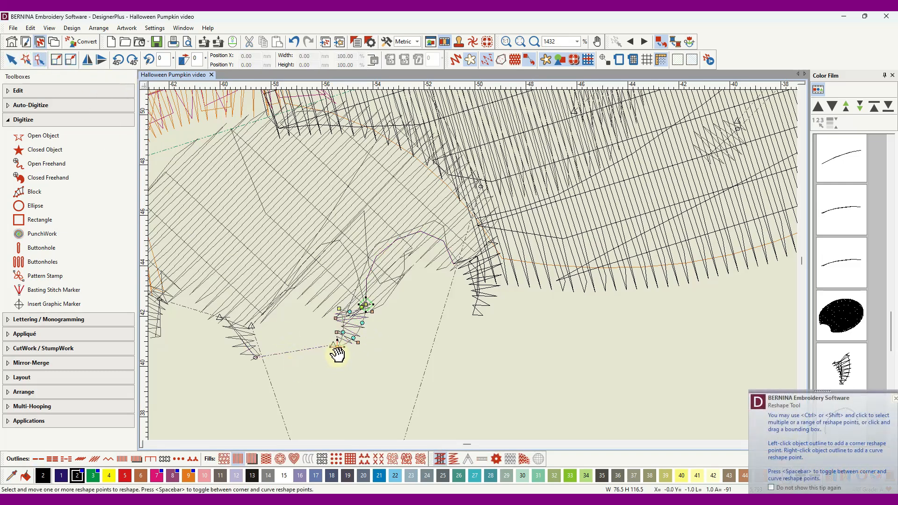
pyautogui.click(339, 309)
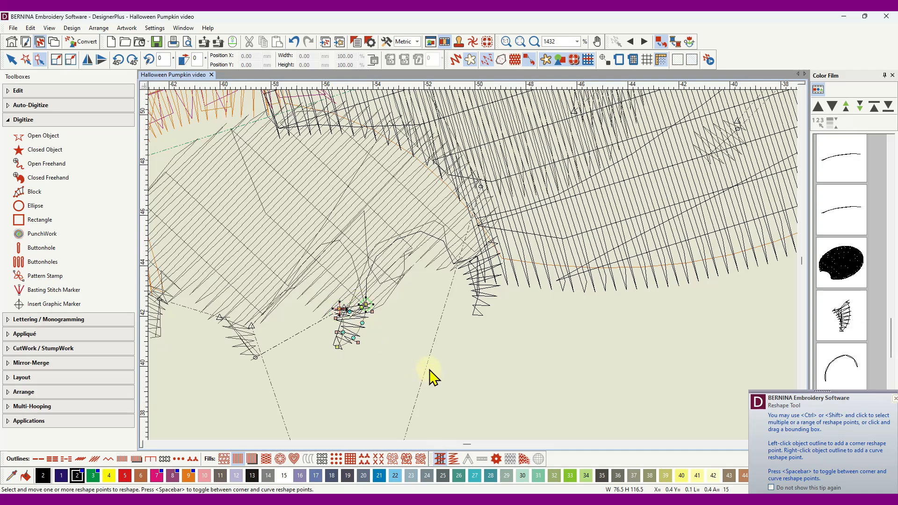
pyautogui.scroll(3, 355, 337)
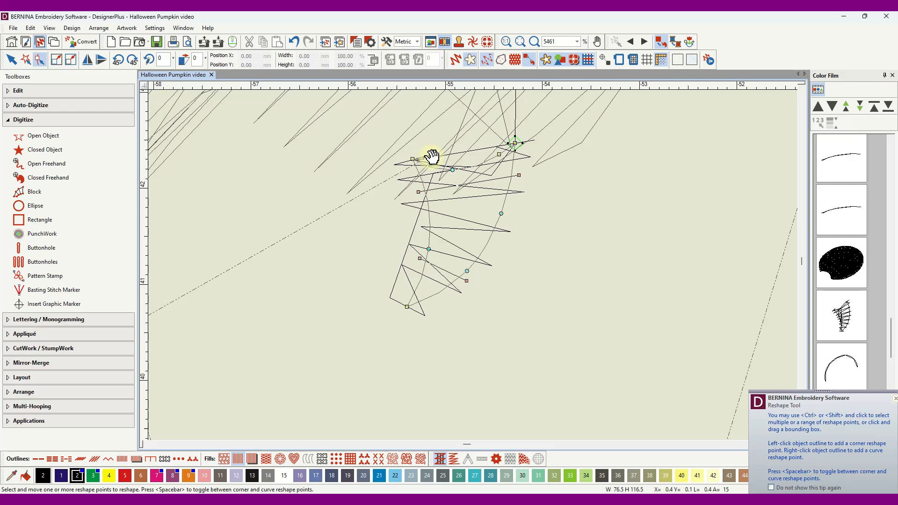
pyautogui.moveTo(435, 157); pyautogui.dragTo(410, 158)
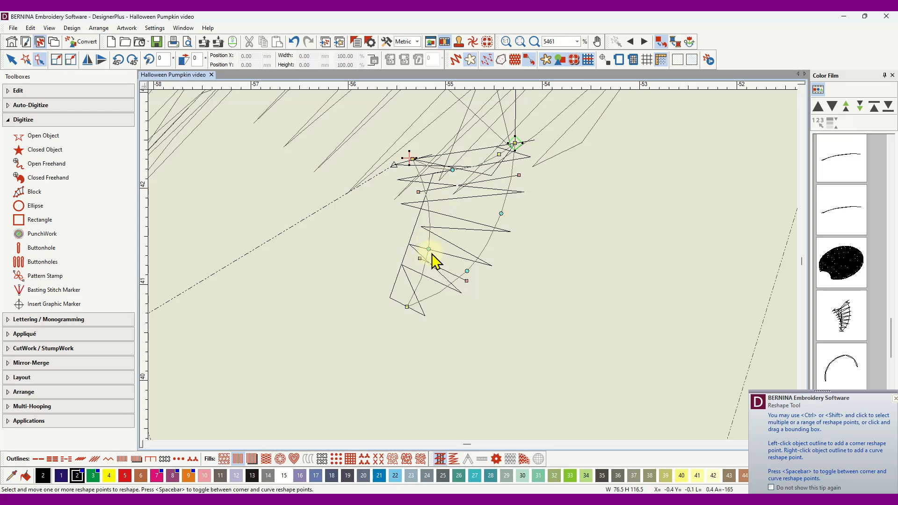
# Lengthen the same claw's tip outward, smooth its inner curve and check the shape in realistic stitch view.
pyautogui.moveTo(406, 307); pyautogui.dragTo(394, 323)
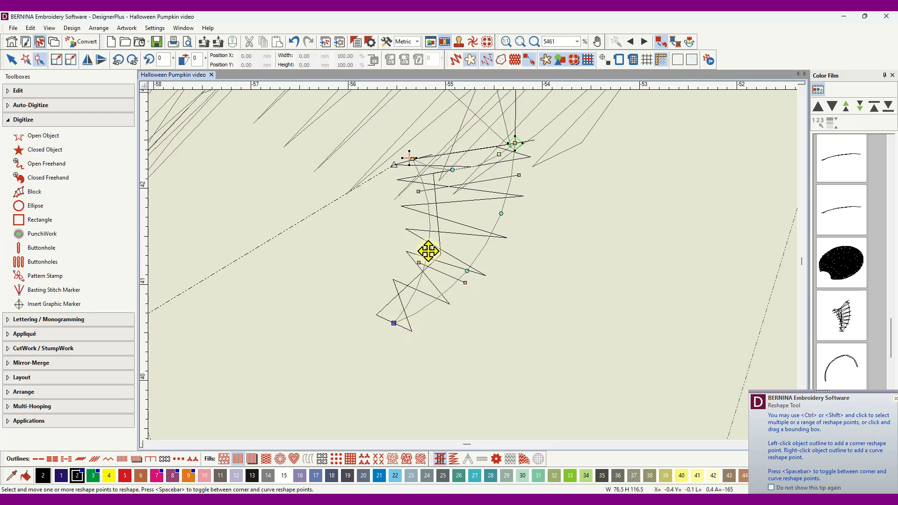
pyautogui.moveTo(428, 251); pyautogui.dragTo(423, 249)
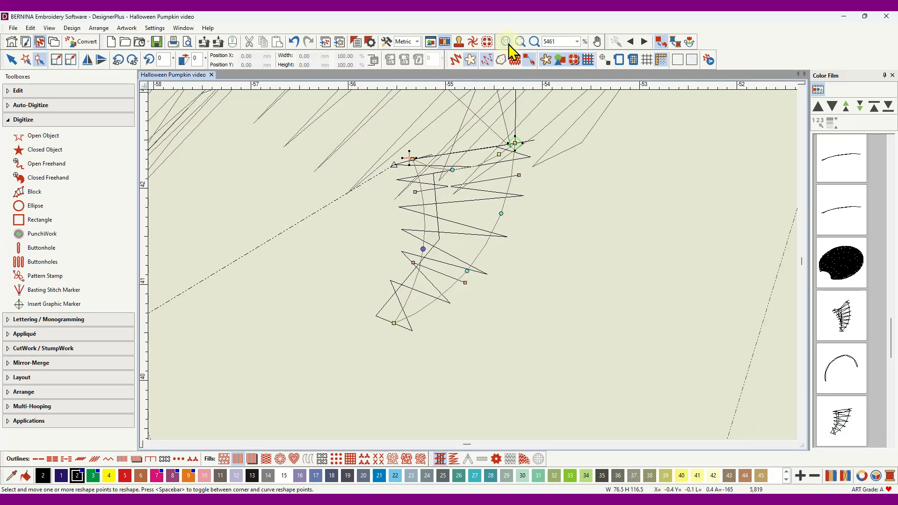
pyautogui.click(454, 60)
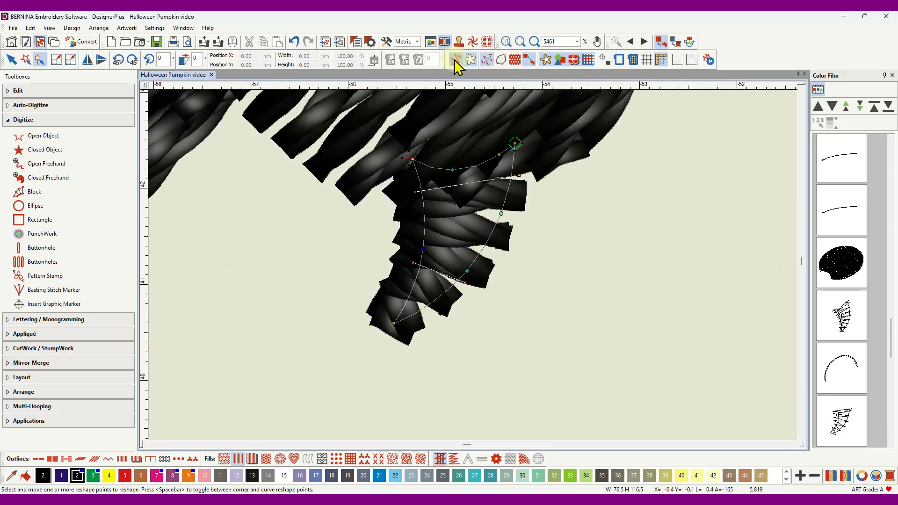
pyautogui.click(454, 60)
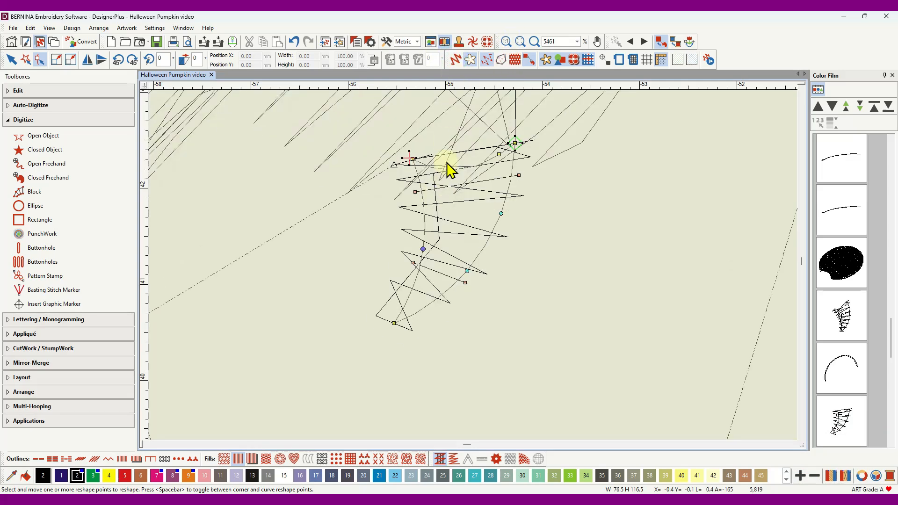
# Place the claw's exit point slightly farther out at its upper left edge and readjust the inner curve point.
pyautogui.click(413, 160)
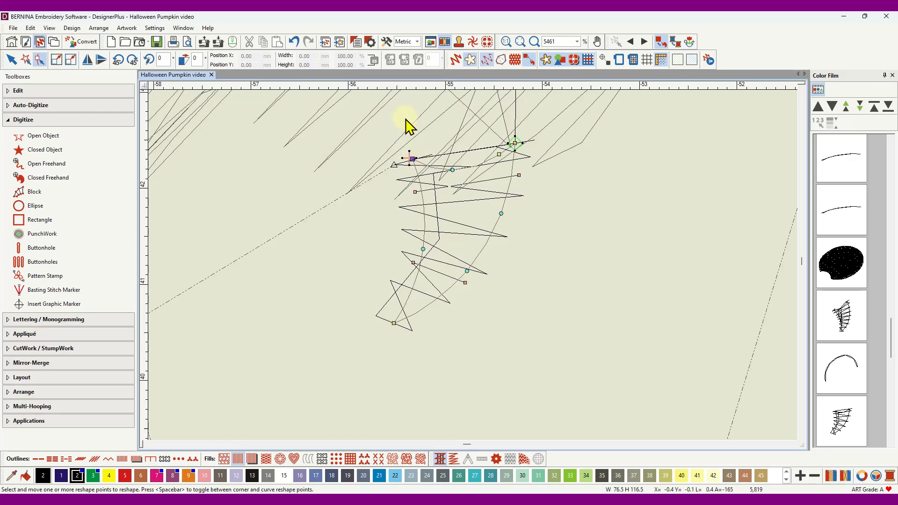
pyautogui.click(290, 41)
pyautogui.hotkey('ctrl', 'y')
pyautogui.click(424, 250)
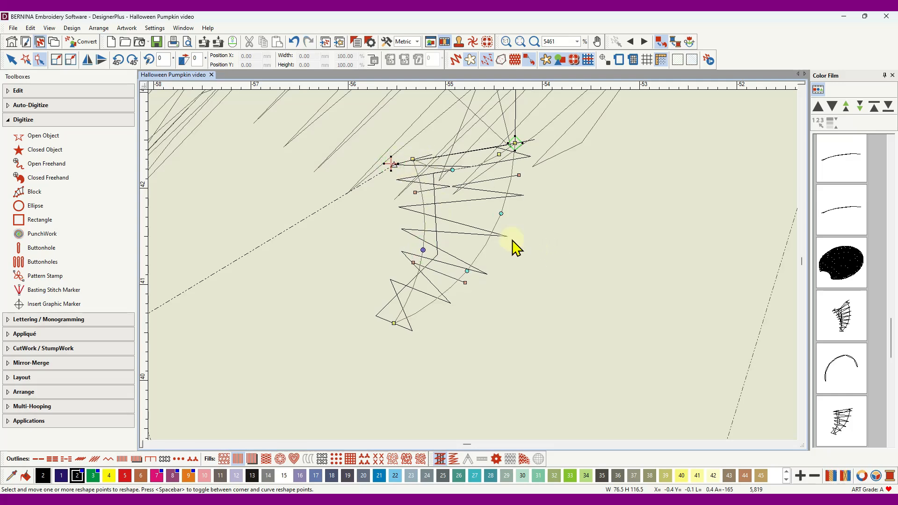
# Move the third claw's entry point from its tip to its upper right corner and extend the tip slightly outward.
pyautogui.scroll(-1, 392, 163)
pyautogui.scroll(-3, 473, 264)
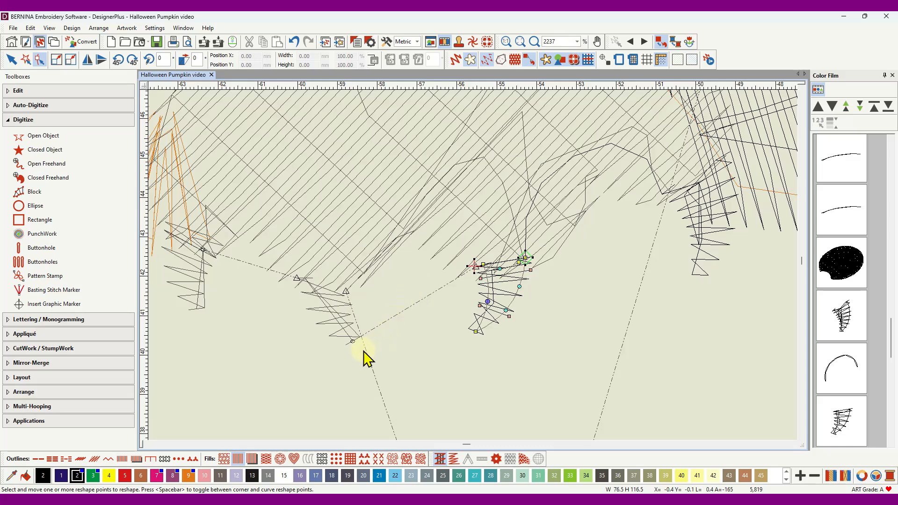
pyautogui.click(372, 334)
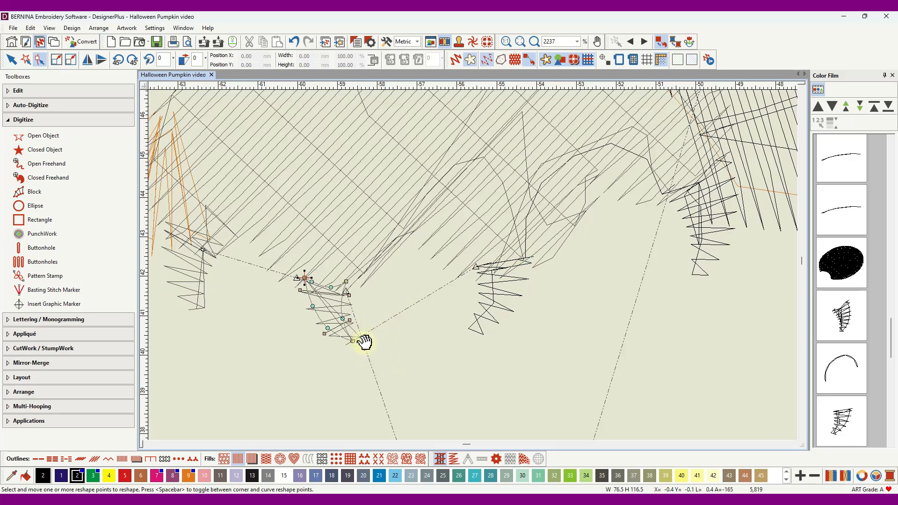
pyautogui.click(345, 281)
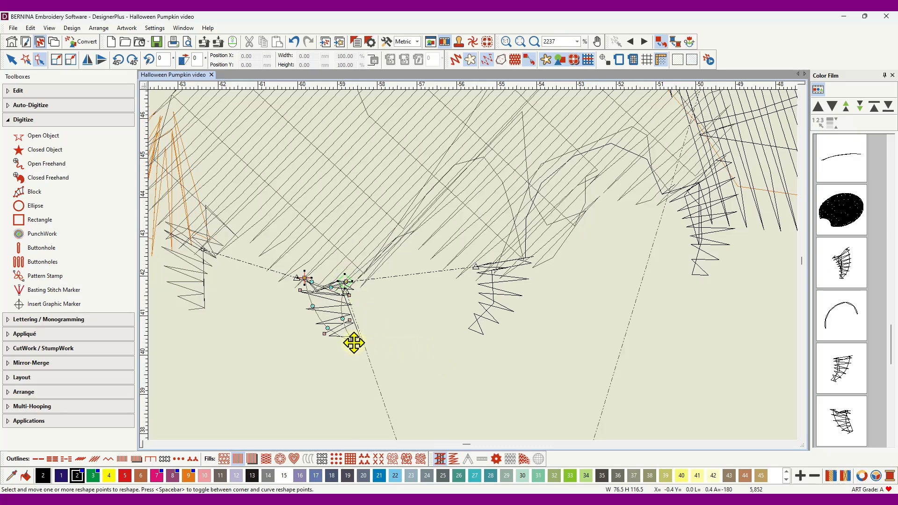
pyautogui.moveTo(353, 343); pyautogui.dragTo(363, 351)
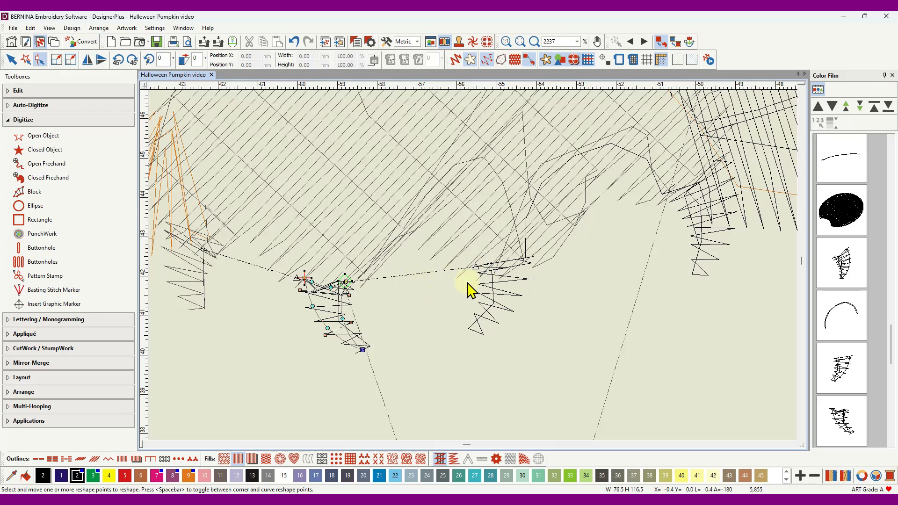
pyautogui.click(11, 60)
pyautogui.click(568, 332)
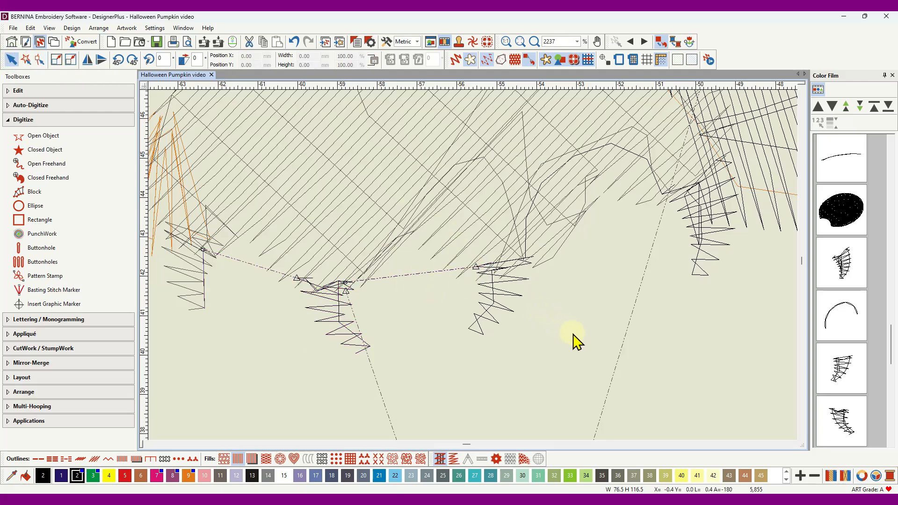
# Travel back to the second claw's end and digitize a curved open run through the paw fill to the third claw's entry point.
pyautogui.click(629, 41)
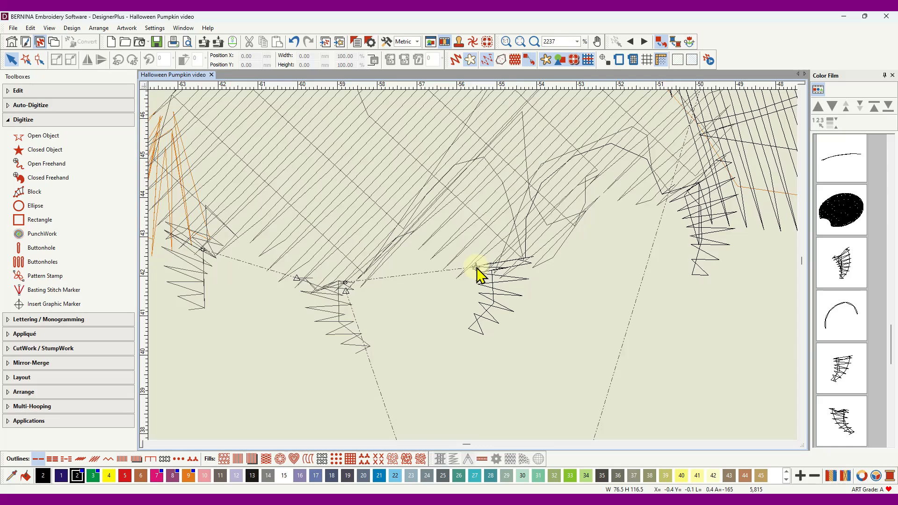
pyautogui.click(43, 135)
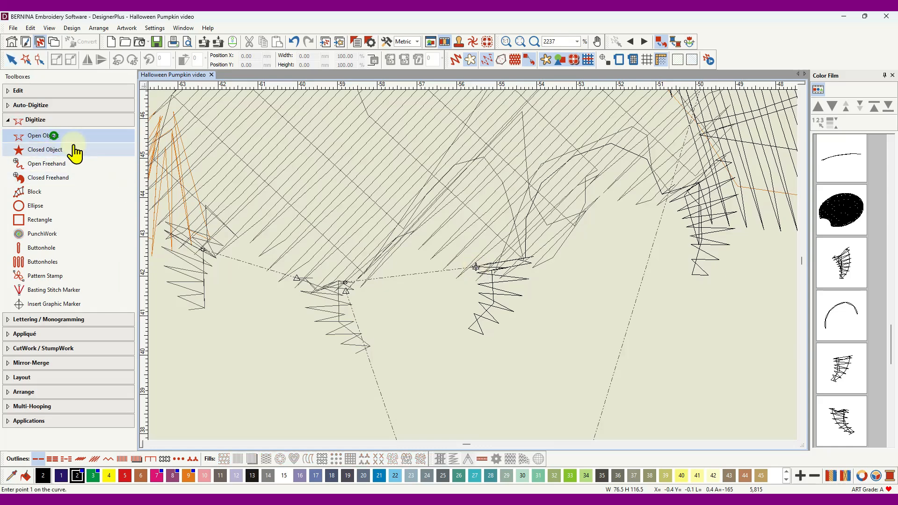
pyautogui.click(476, 267)
pyautogui.rightClick(446, 222)
pyautogui.rightClick(389, 205)
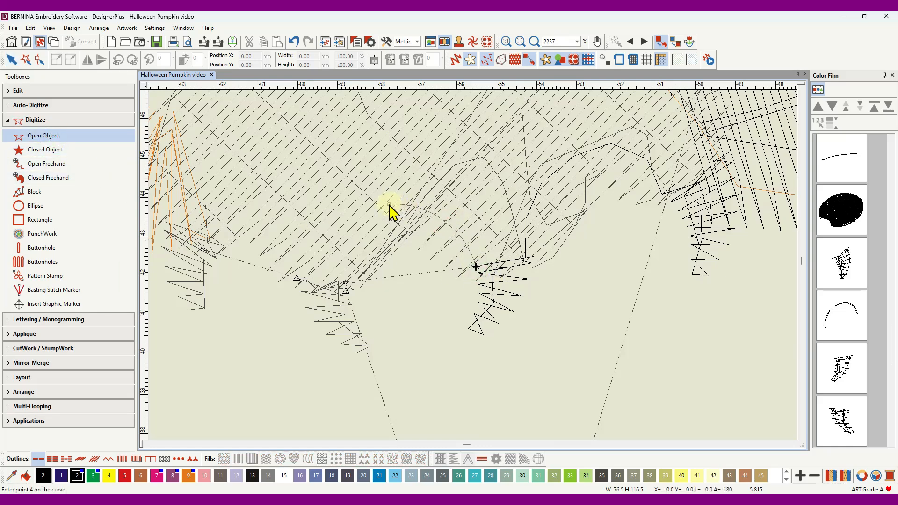
pyautogui.rightClick(346, 283)
pyautogui.press('Return')
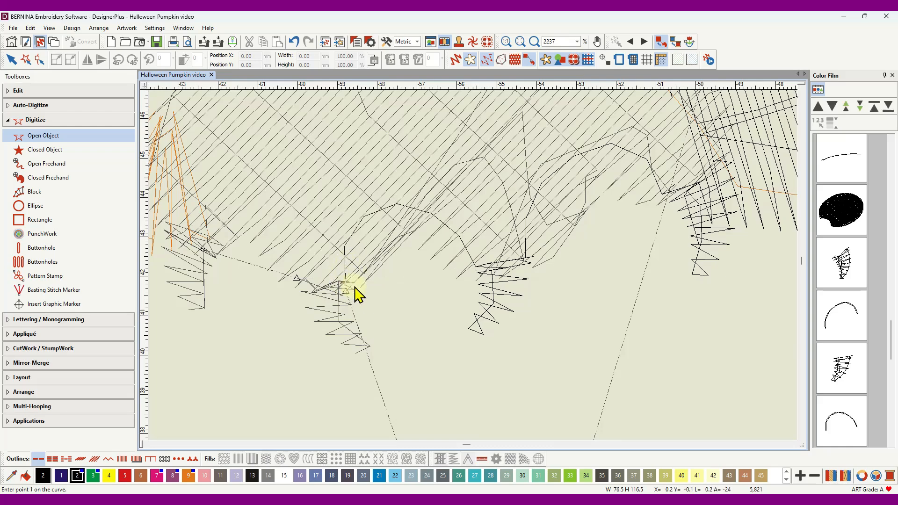
# Travel to the third claw's end and digitize a curved open run through the paw fill to the start of the leftmost claw.
pyautogui.click(643, 42)
pyautogui.click(297, 278)
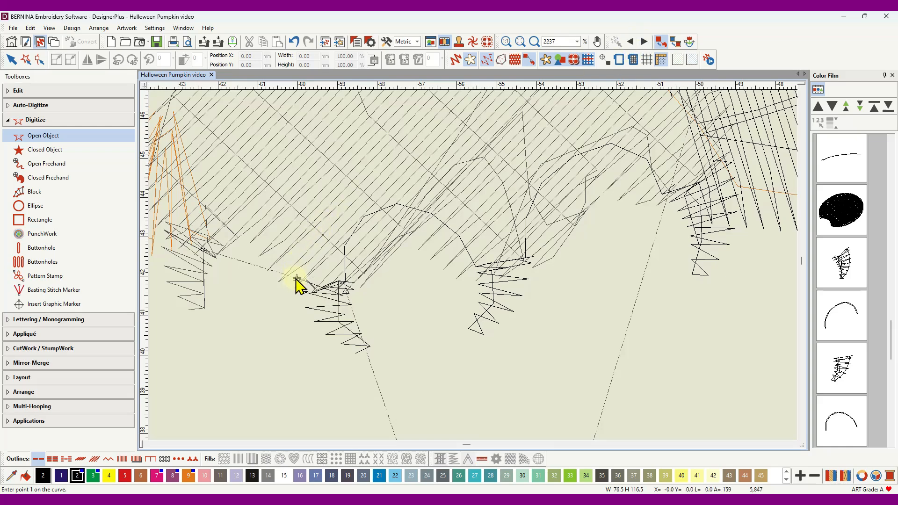
pyautogui.click(270, 221)
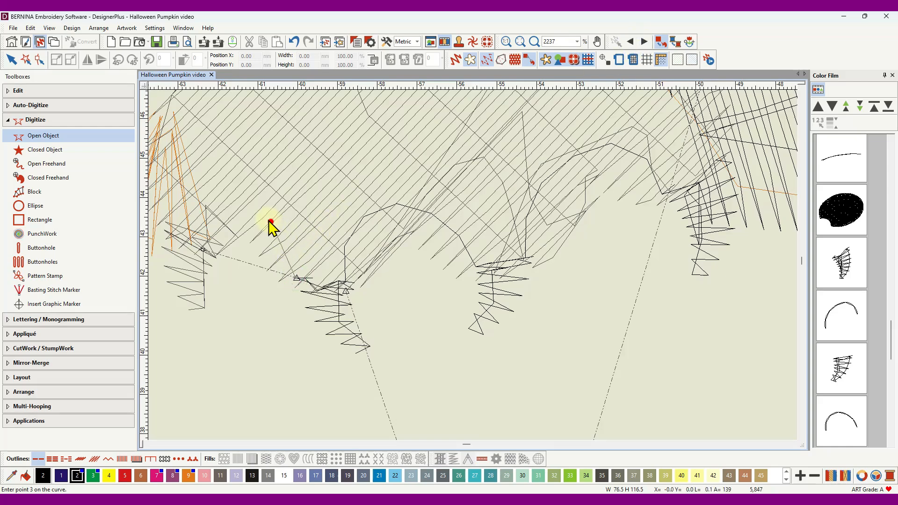
pyautogui.click(219, 204)
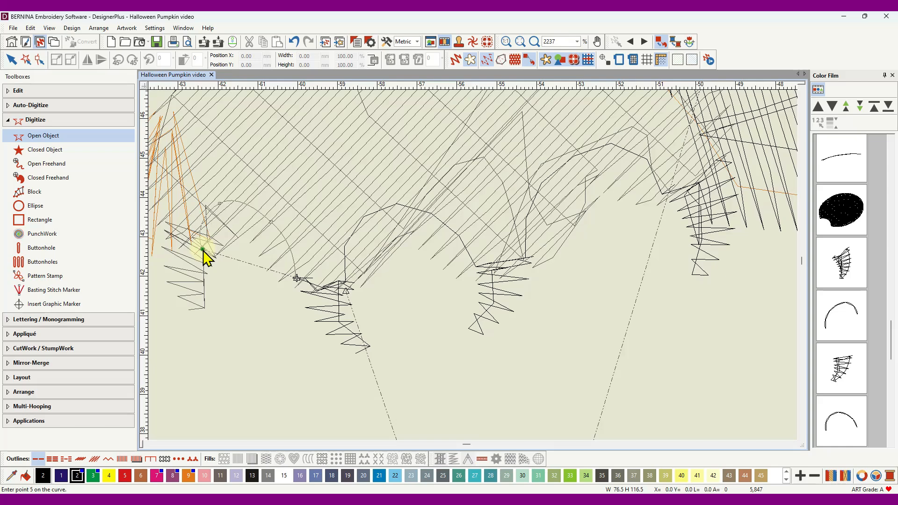
pyautogui.press('Return')
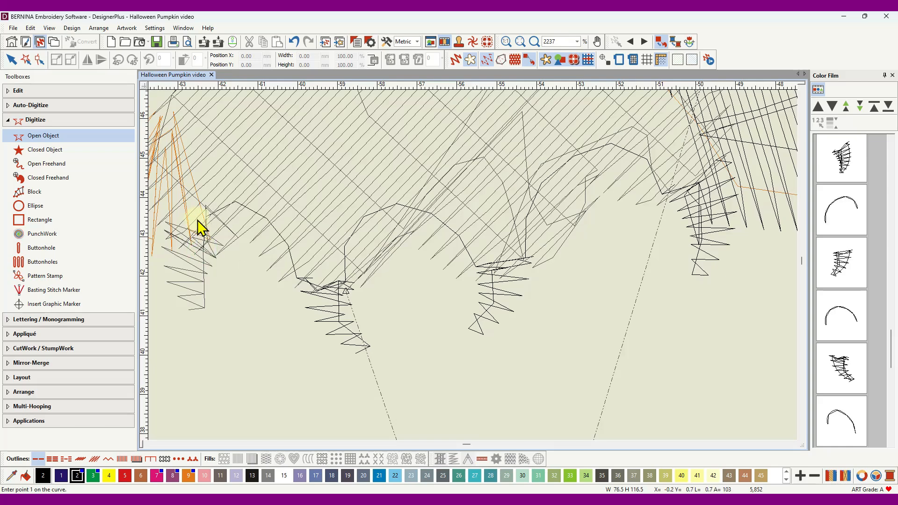
pyautogui.scroll(-3, 192, 273)
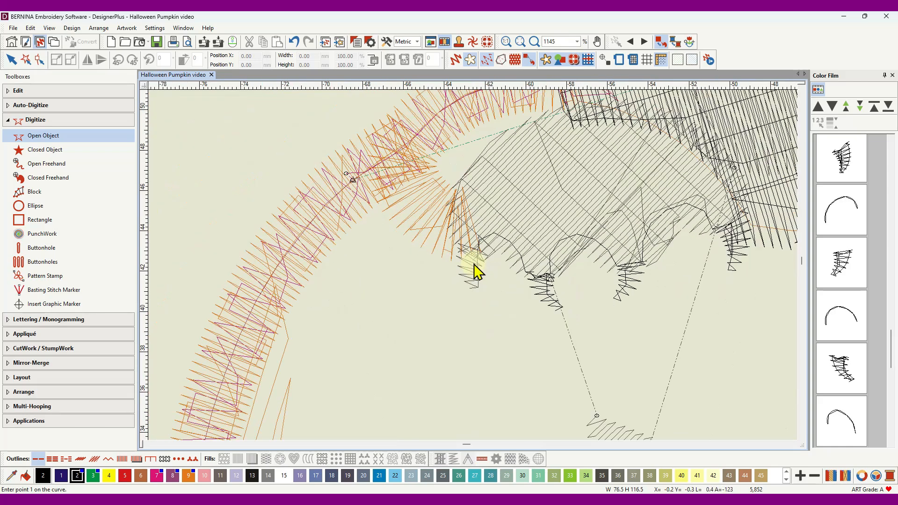
# Travel object by object from the leftmost claw through the pumpkin's eyes, nose and mouth to check the stitching order.
pyautogui.click(644, 42)
pyautogui.click(644, 42)
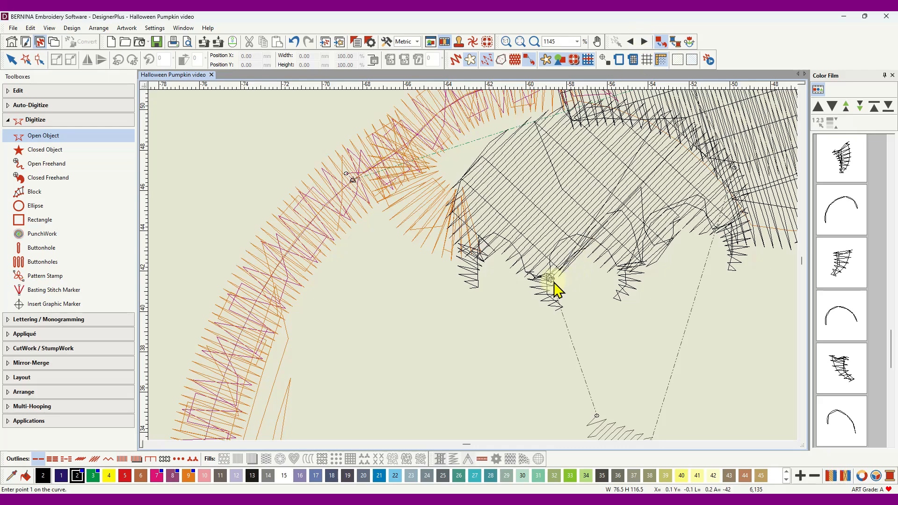
pyautogui.scroll(-5, 475, 273)
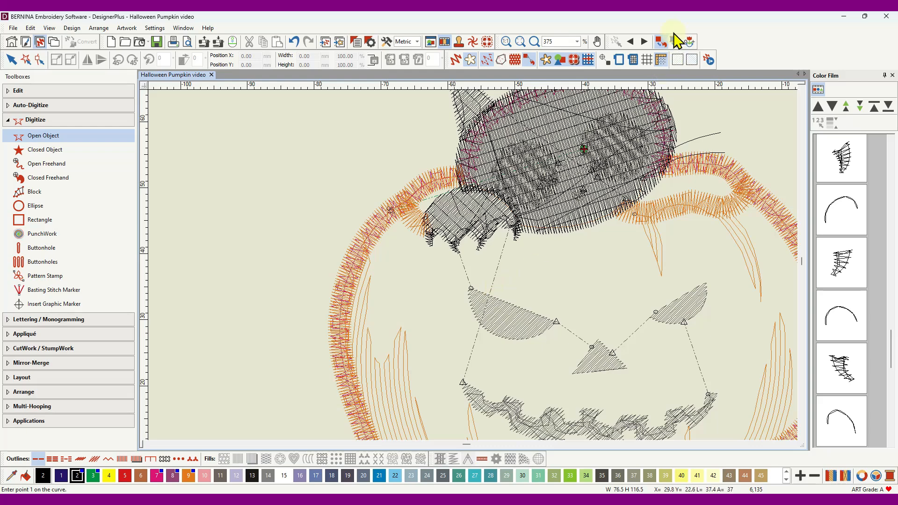
pyautogui.click(643, 42)
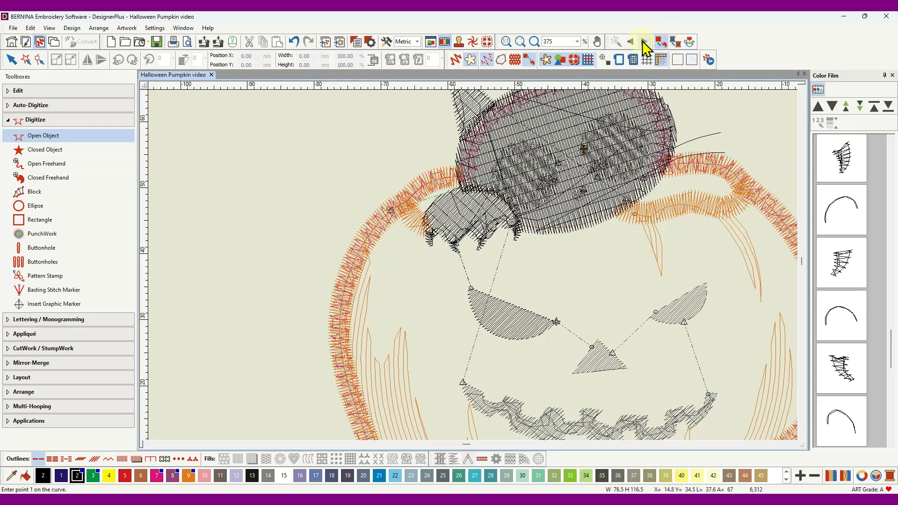
pyautogui.click(644, 42)
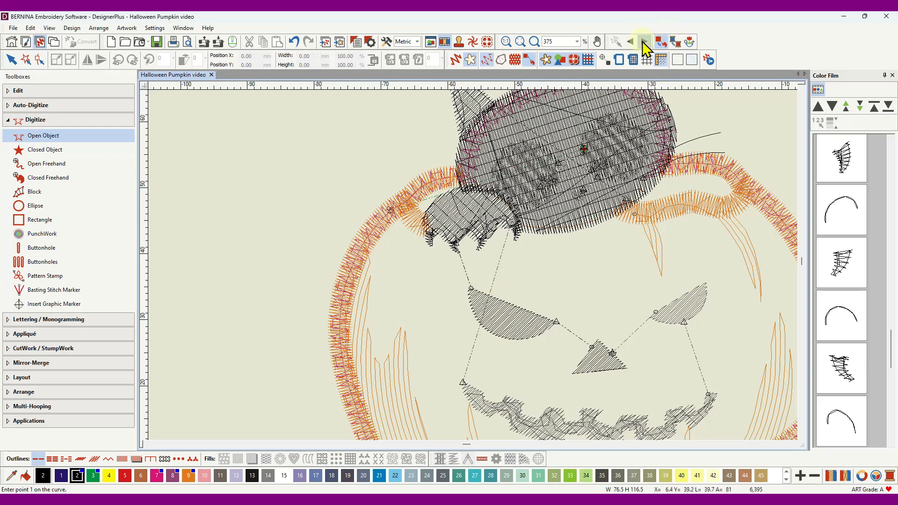
pyautogui.click(643, 42)
pyautogui.click(644, 42)
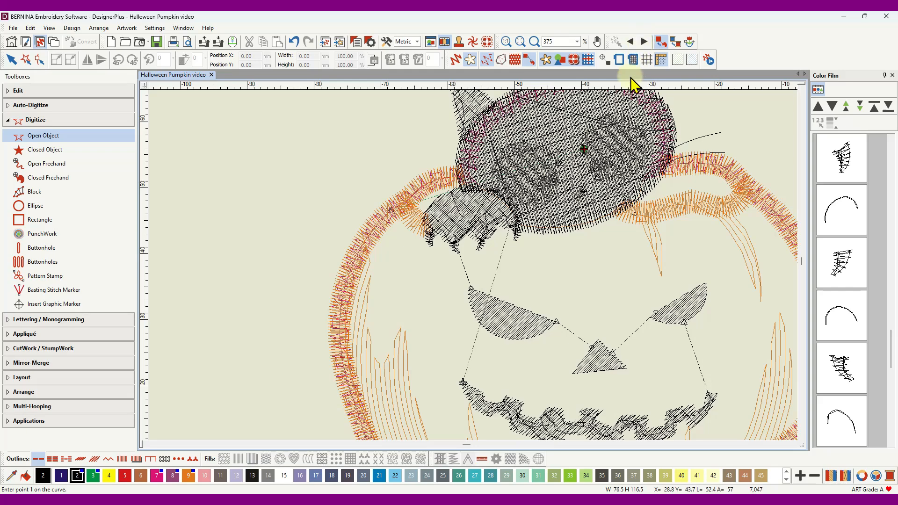
# Travel through the cat's remaining eye and nose objects to the end of the stitching sequence and save the design.
pyautogui.scroll(-5, 473, 269)
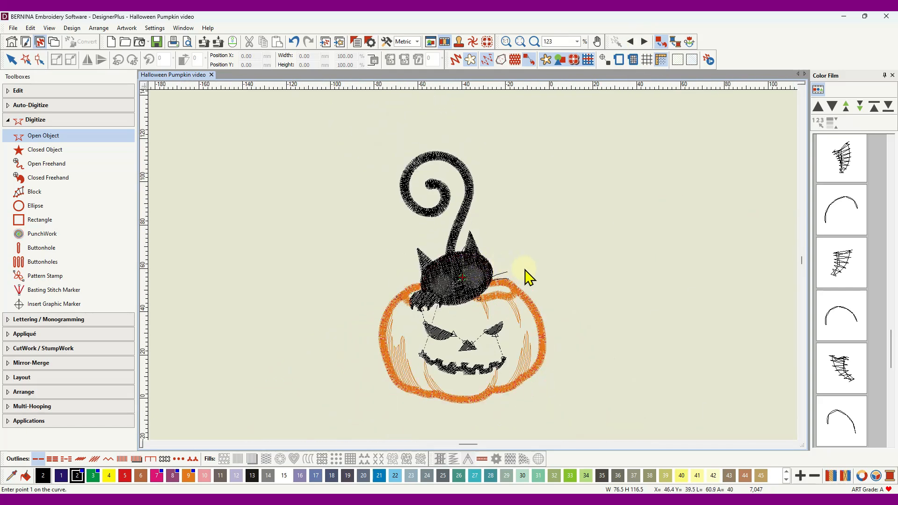
pyautogui.scroll(-3, 863, 352)
pyautogui.scroll(-5, 863, 352)
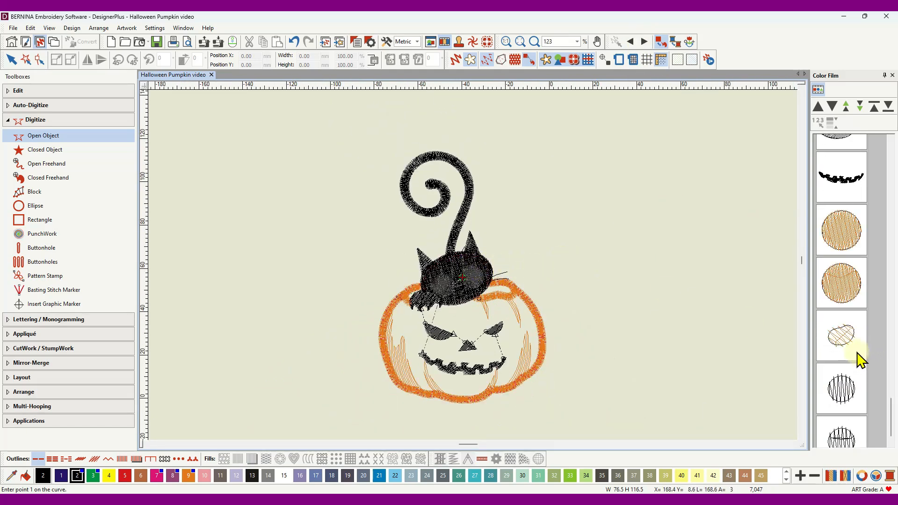
pyautogui.click(644, 42)
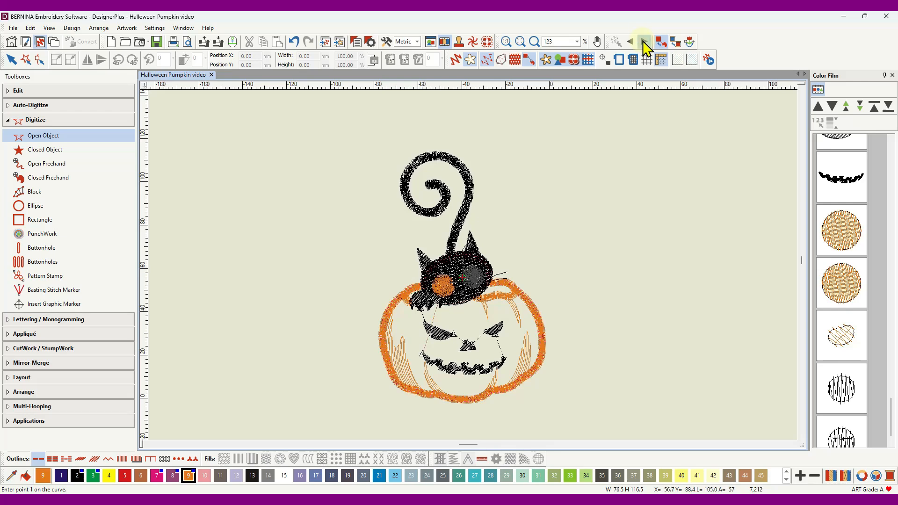
pyautogui.click(644, 42)
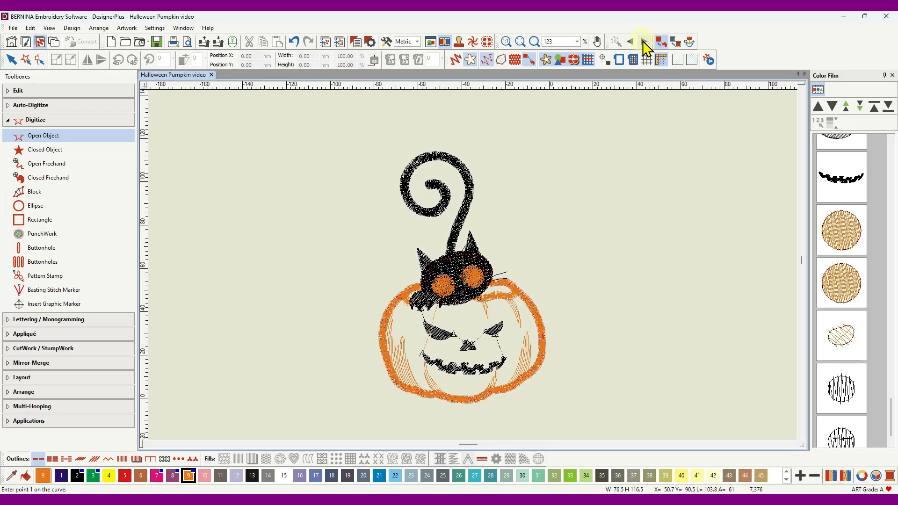
pyautogui.click(644, 41)
pyautogui.click(644, 42)
pyautogui.click(644, 42)
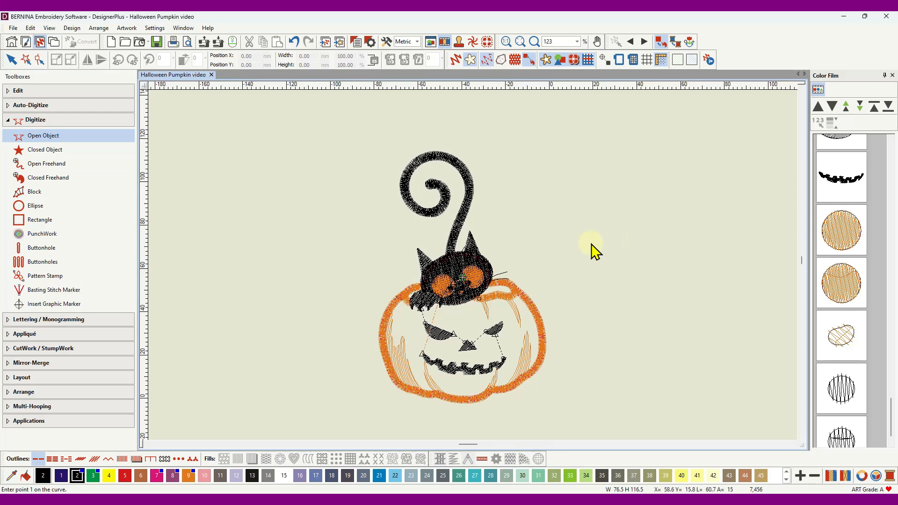
pyautogui.click(156, 42)
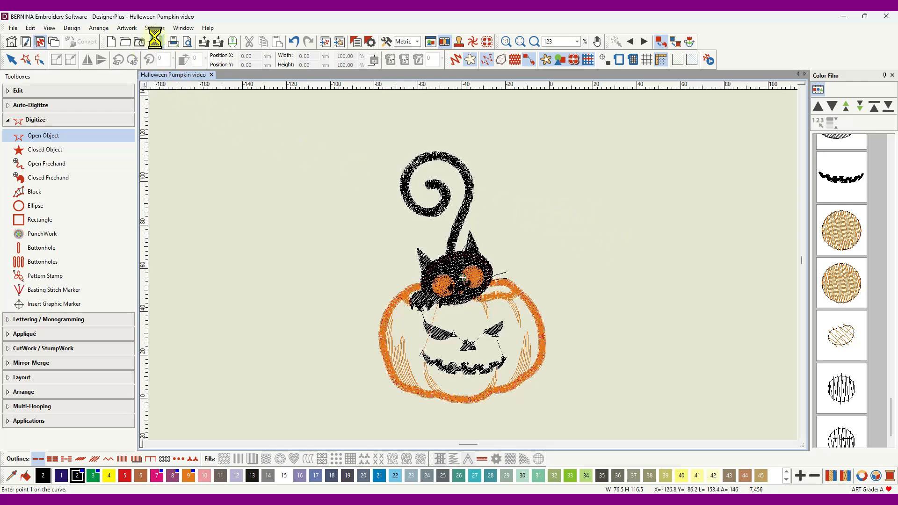